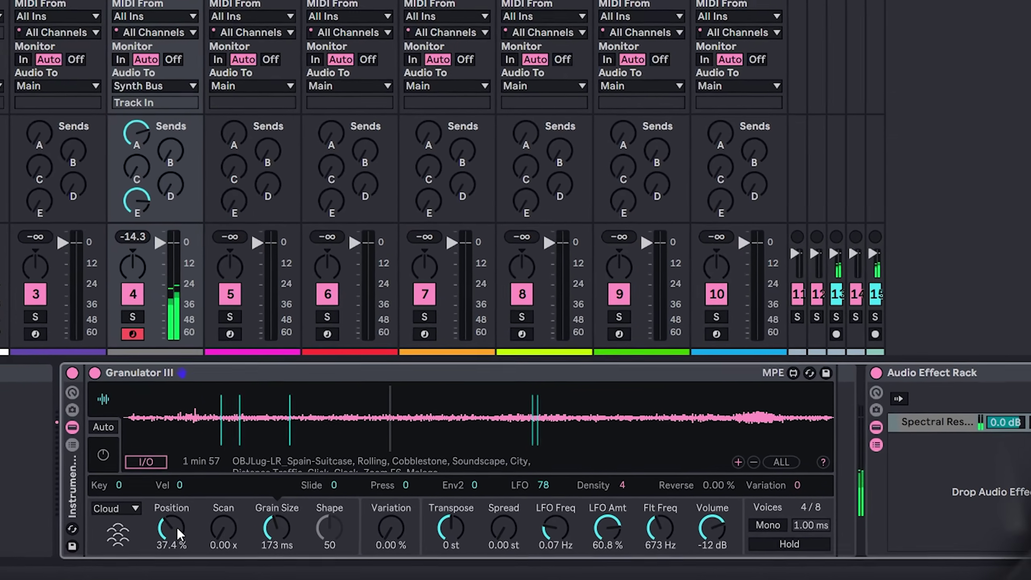
# Step: Raise Granulator III's filter frequency to 723 Hz
pyautogui.click(184, 527)
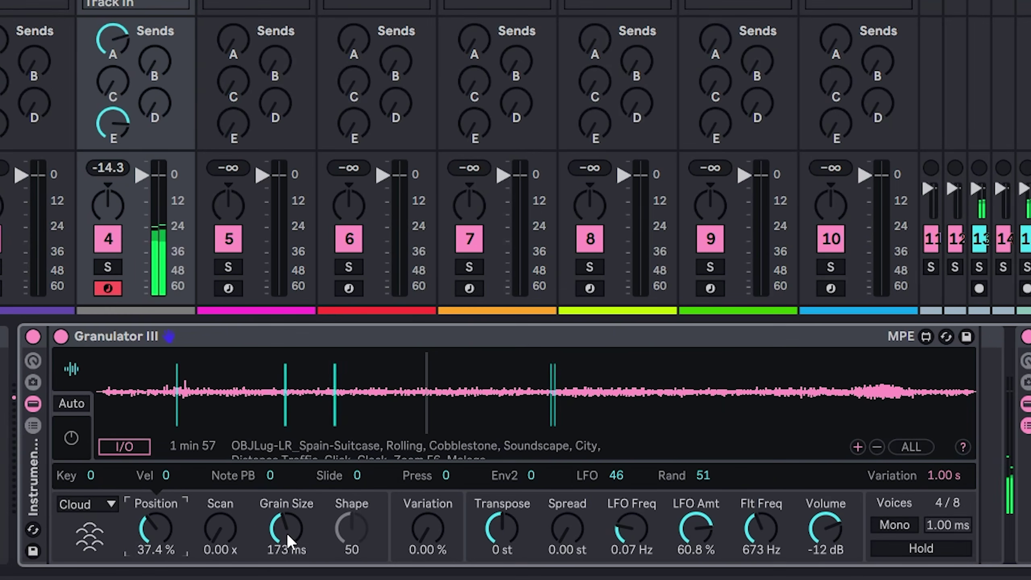
pyautogui.click(286, 532)
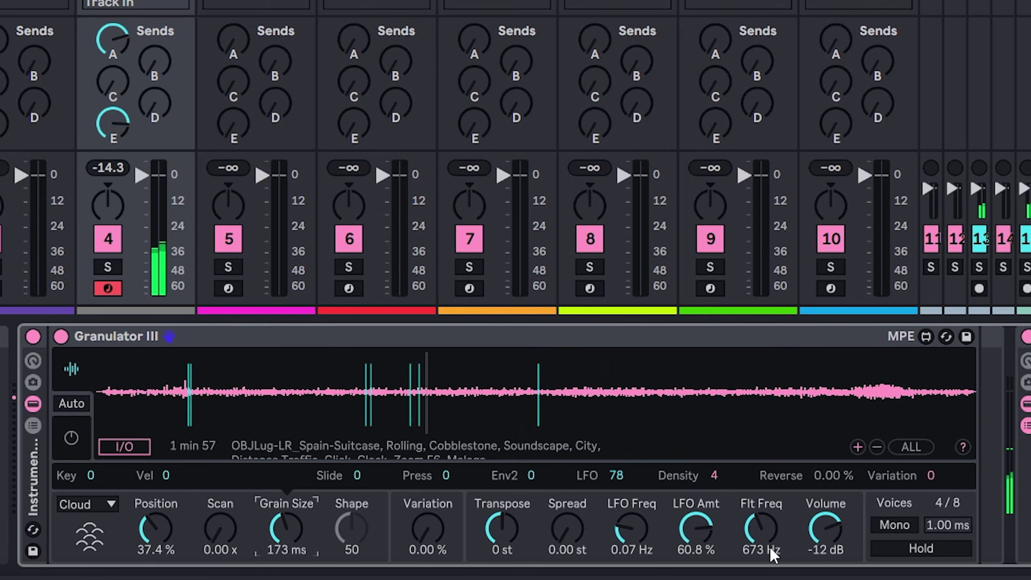
pyautogui.moveTo(765, 539)
pyautogui.mouseDown()
pyautogui.moveTo(765, 478)
pyautogui.moveTo(767, 543)
pyautogui.mouseUp()
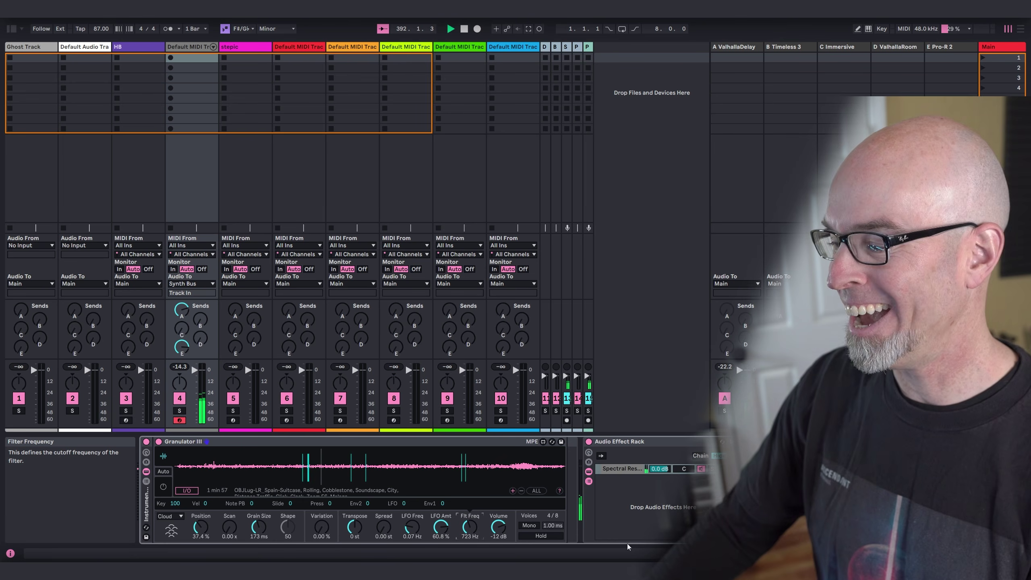
# Step: Lower the low-cut point of the Production Channel Strip Curve to 144 Hz
pyautogui.hscroll(5, 414, 489)
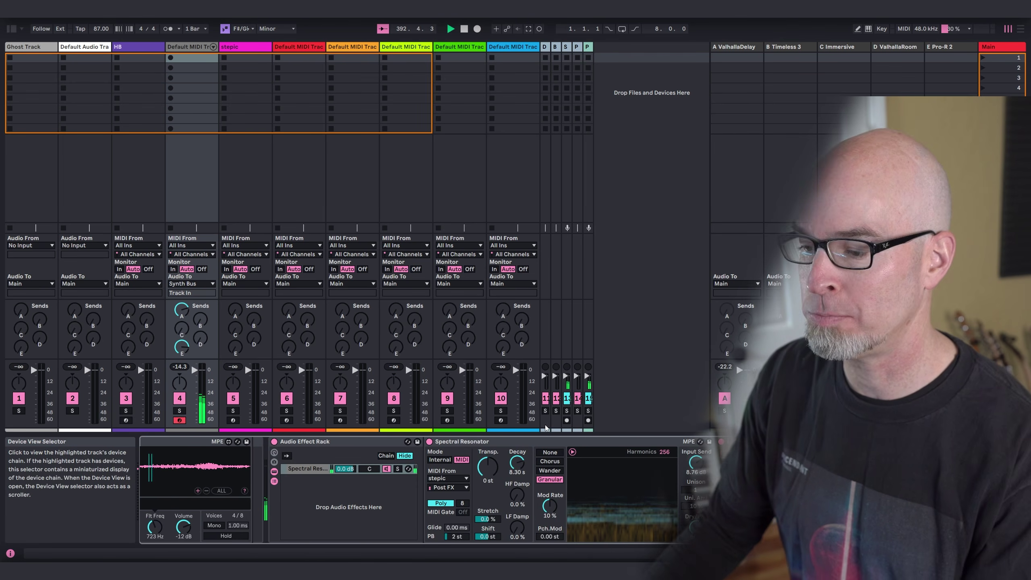
pyautogui.hscroll(3, 414, 489)
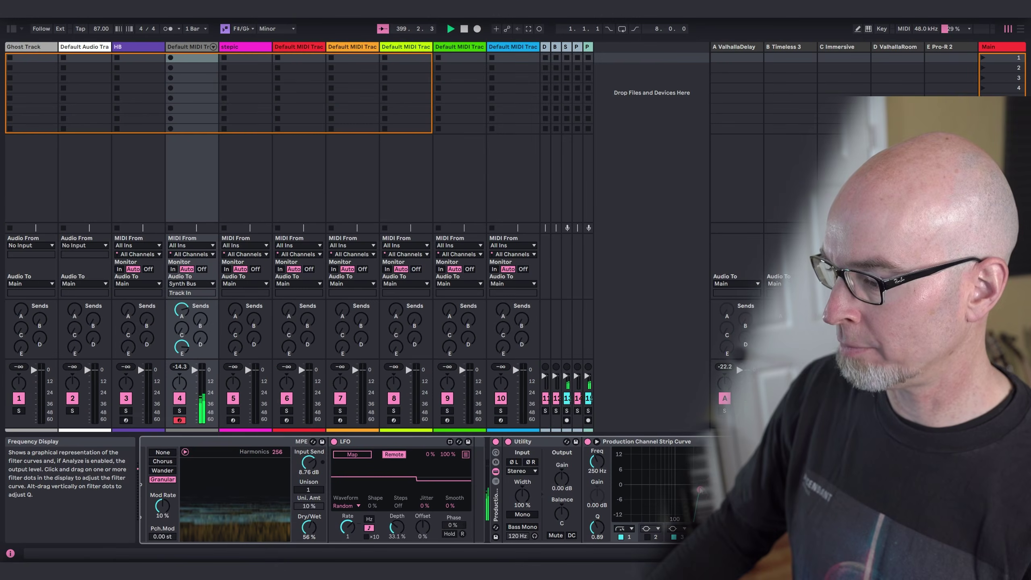
pyautogui.moveTo(797, 482); pyautogui.dragTo(751, 486)
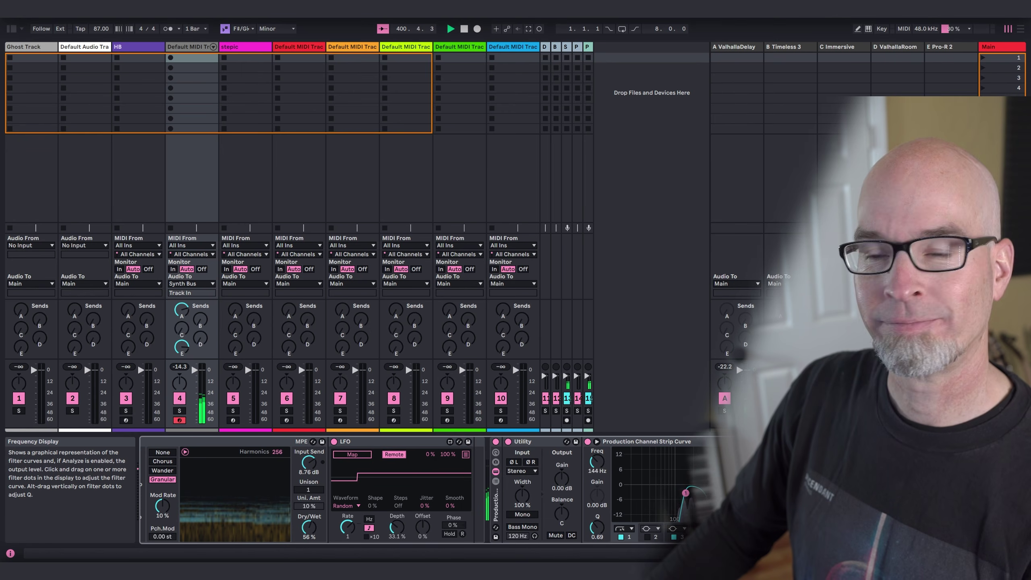
pyautogui.moveTo(950, 553); pyautogui.dragTo(872, 552)
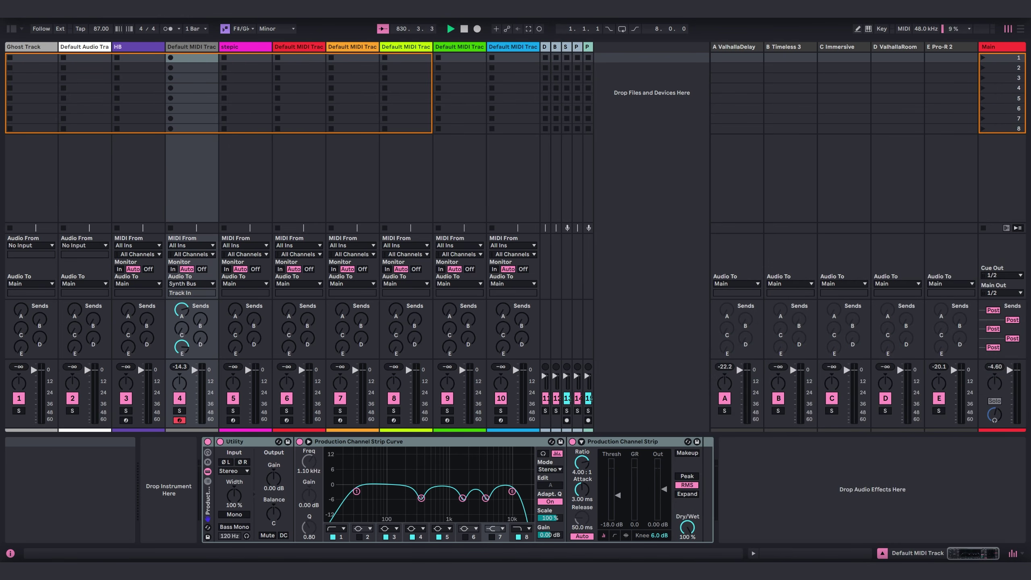
# Step: Add Granulator III from the Synths collection to MIDI track 4 and stop playback
pyautogui.click(12, 29)
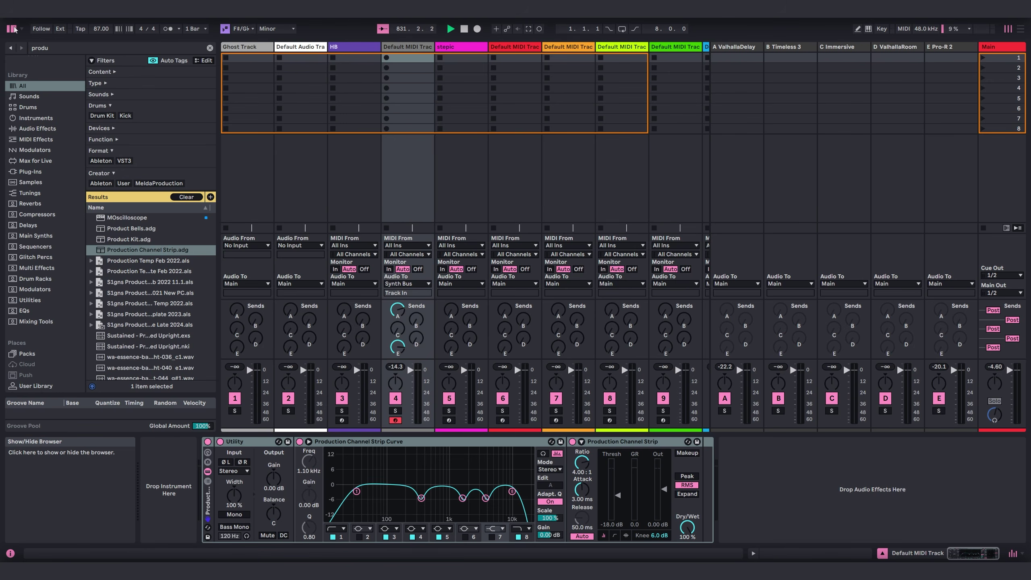
pyautogui.click(36, 140)
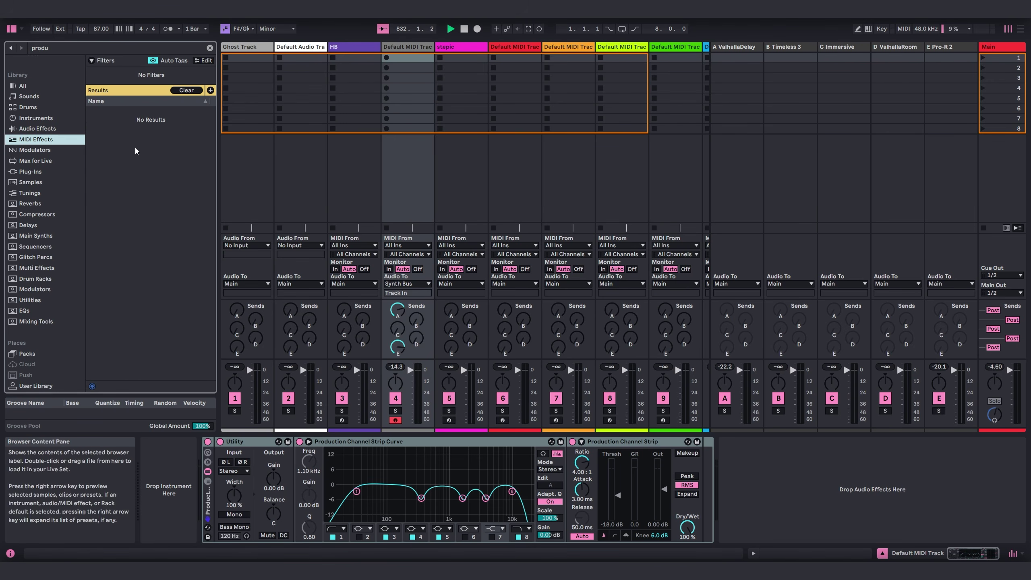
pyautogui.click(210, 48)
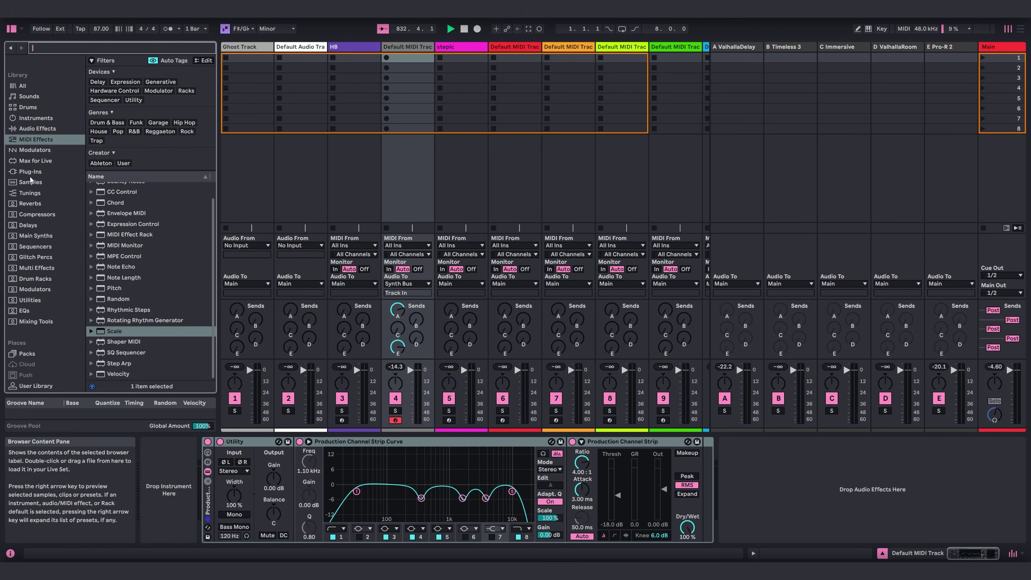
pyautogui.scroll(3, 29, 101)
pyautogui.click(29, 70)
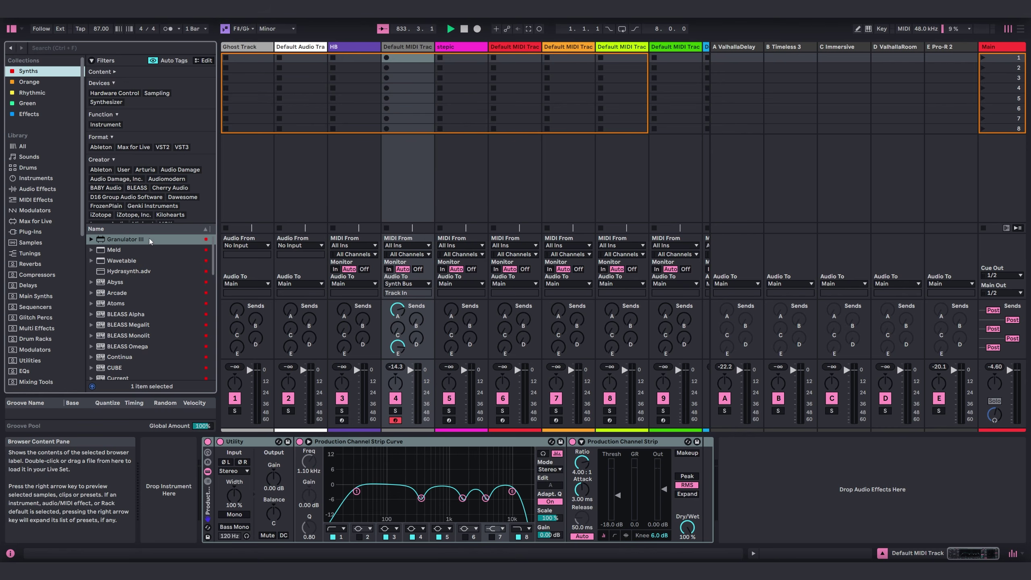
pyautogui.moveTo(150, 240); pyautogui.dragTo(396, 80)
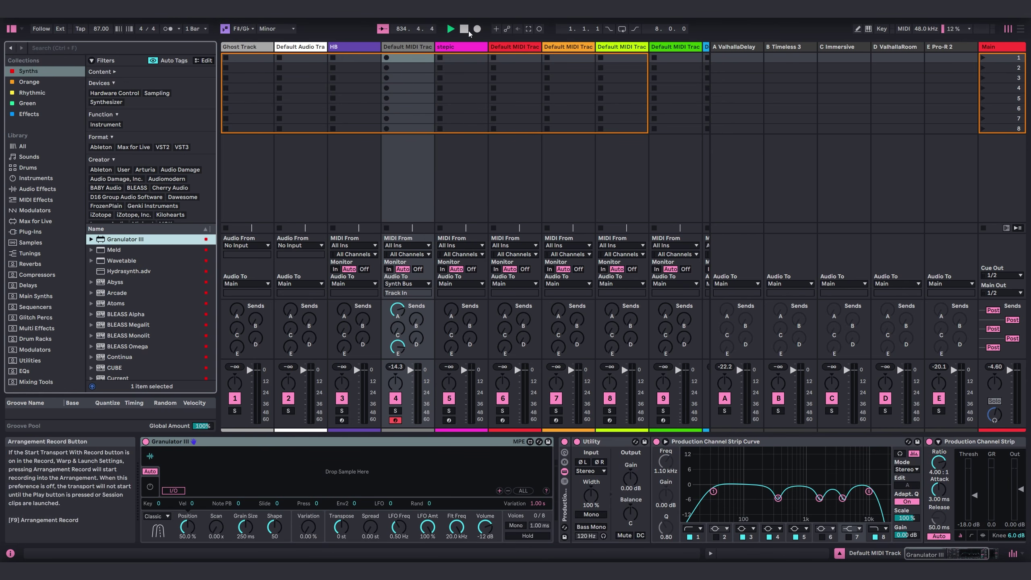
pyautogui.click(467, 30)
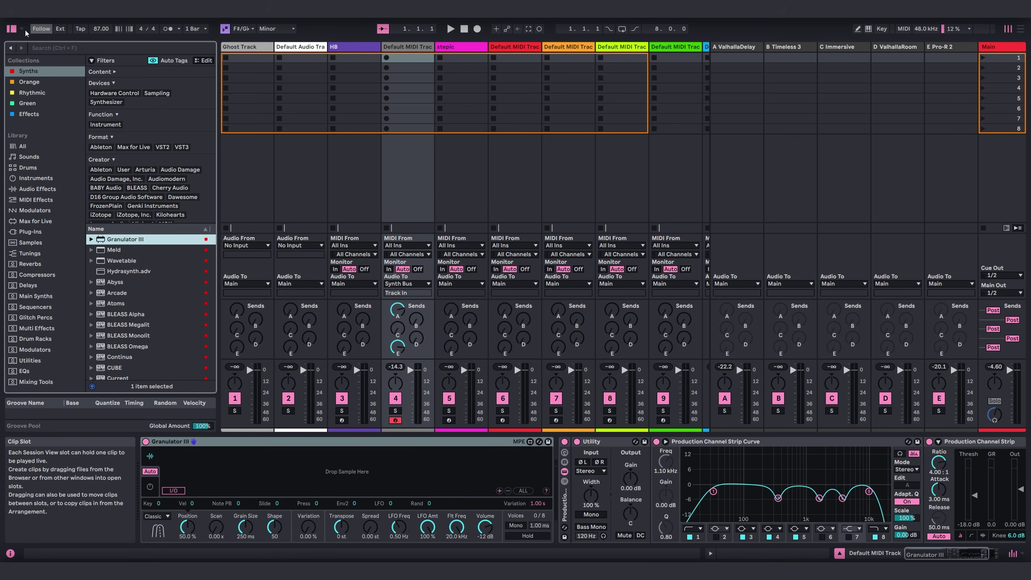
pyautogui.click(12, 29)
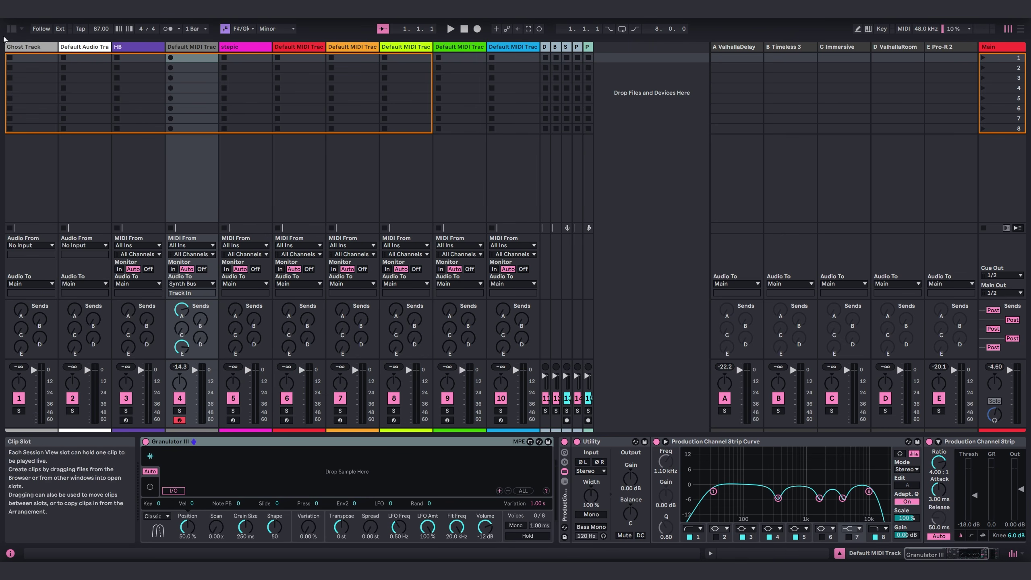
# Step: Load the OBJLug-LR luggage recording from the LR-Spain folder's OBJECTS > LUGGAGE subfolder into Granulator III
pyautogui.click(13, 29)
pyautogui.scroll(-5, 48, 362)
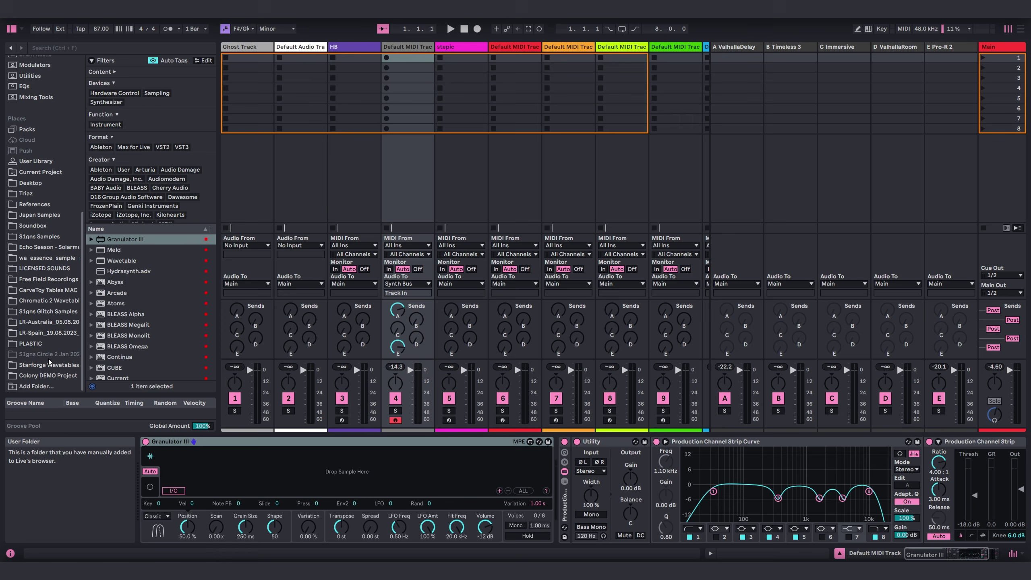
pyautogui.click(48, 333)
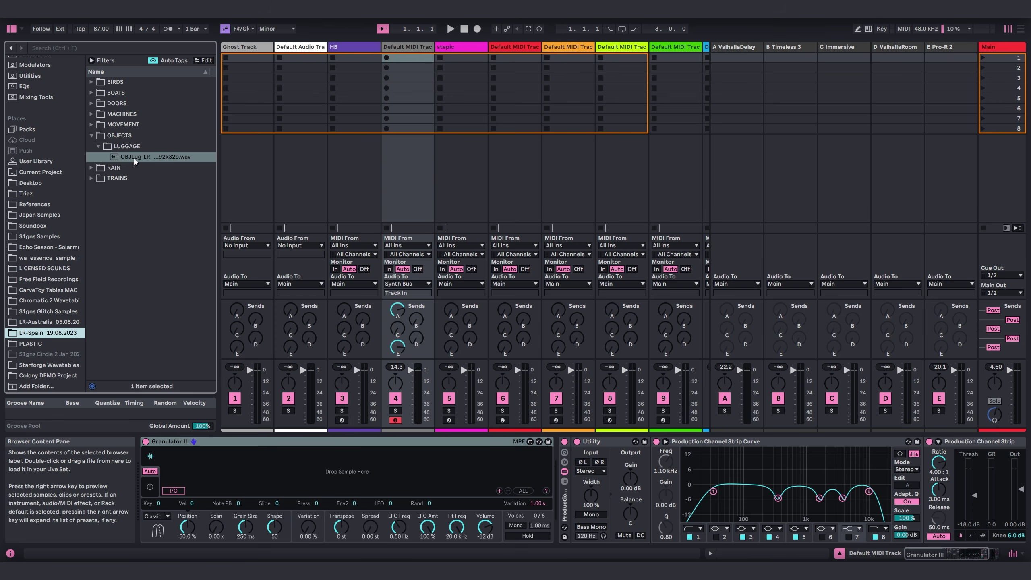
pyautogui.moveTo(136, 162); pyautogui.dragTo(343, 480)
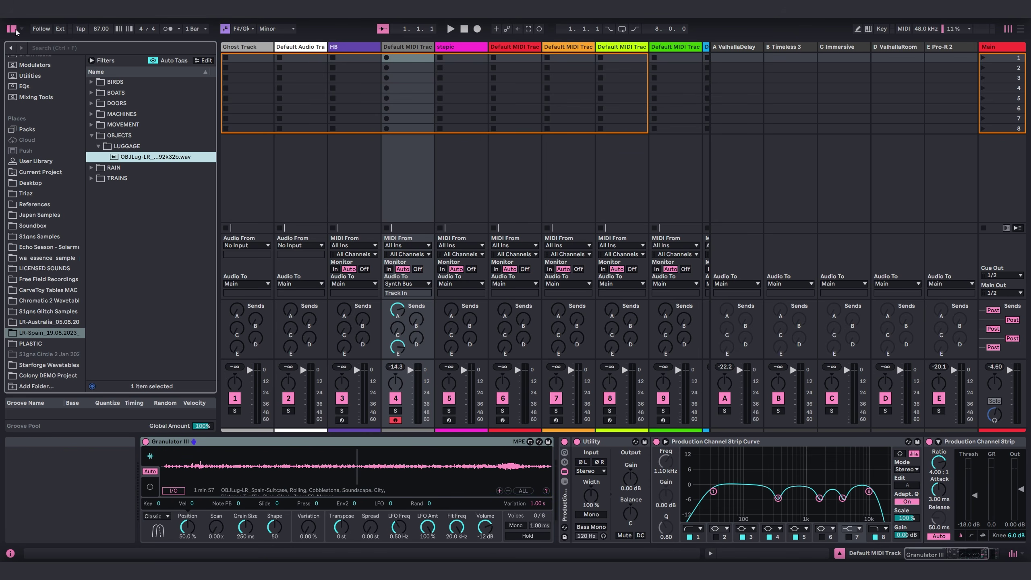
pyautogui.hotkey('ctrl', 'alt', 'b')
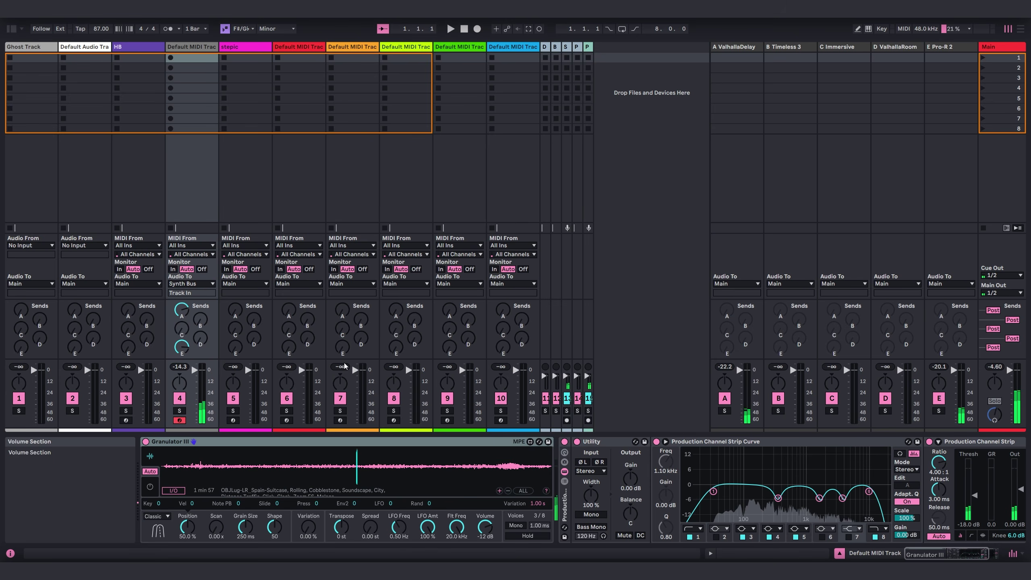
# Step: Set Granulator III's Grain Size to 698 ms, Position to 49.2 % and LFO Freq to 0.04 Hz
pyautogui.click(245, 525)
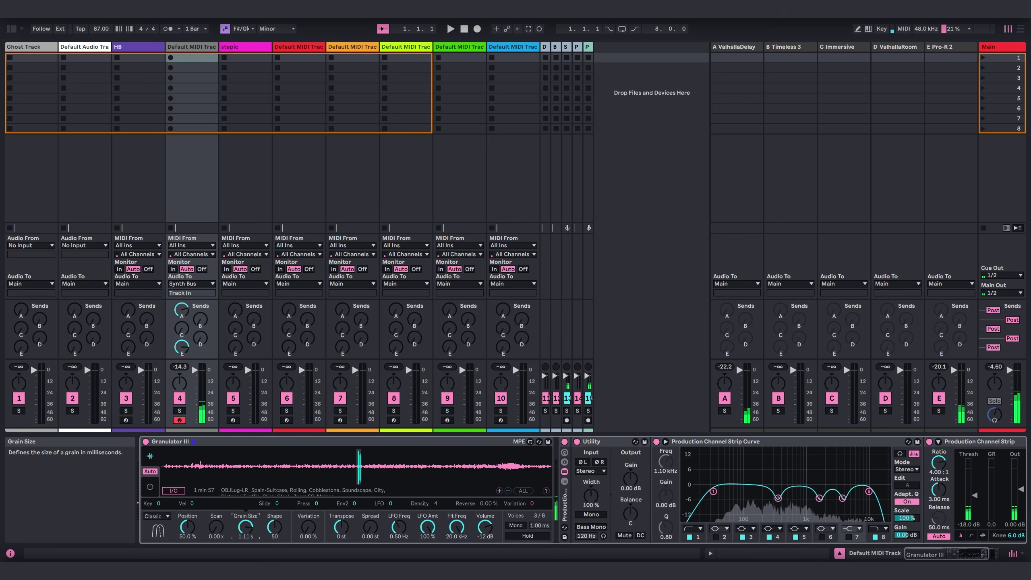
pyautogui.moveTo(245, 527); pyautogui.dragTo(188, 532)
pyautogui.click(399, 527)
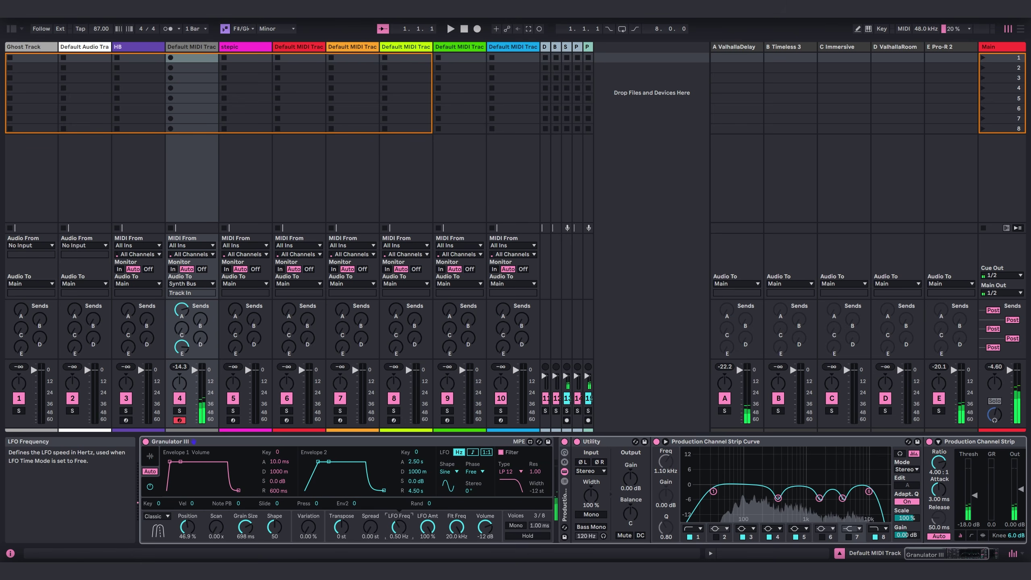
pyautogui.moveTo(398, 527); pyautogui.dragTo(398, 540)
pyautogui.click(187, 527)
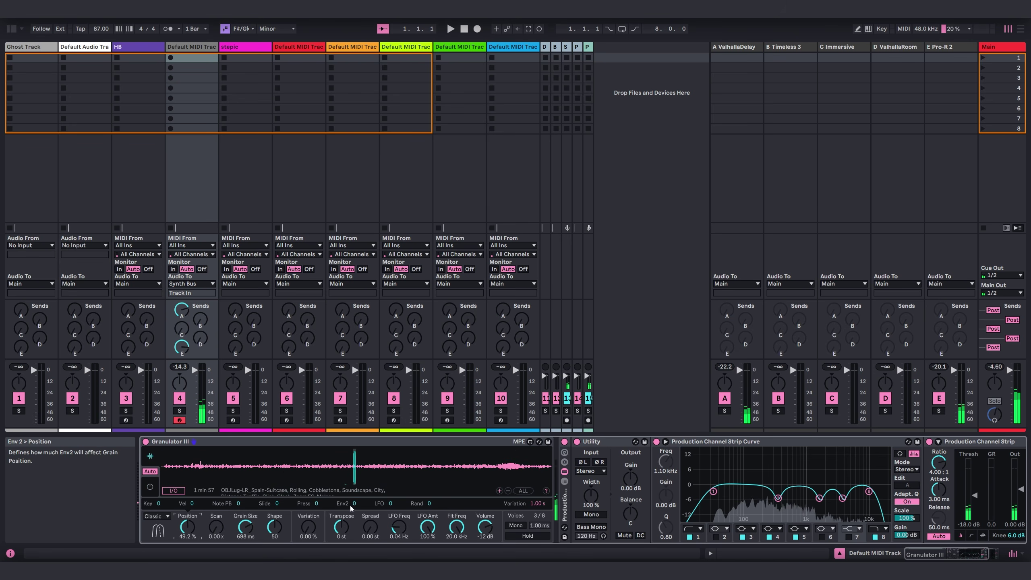
# Step: Modulate Granulator III with its LFO, using an amount of 54 for Position and 50 for Grain Size
pyautogui.moveTo(390, 503); pyautogui.dragTo(389, 493)
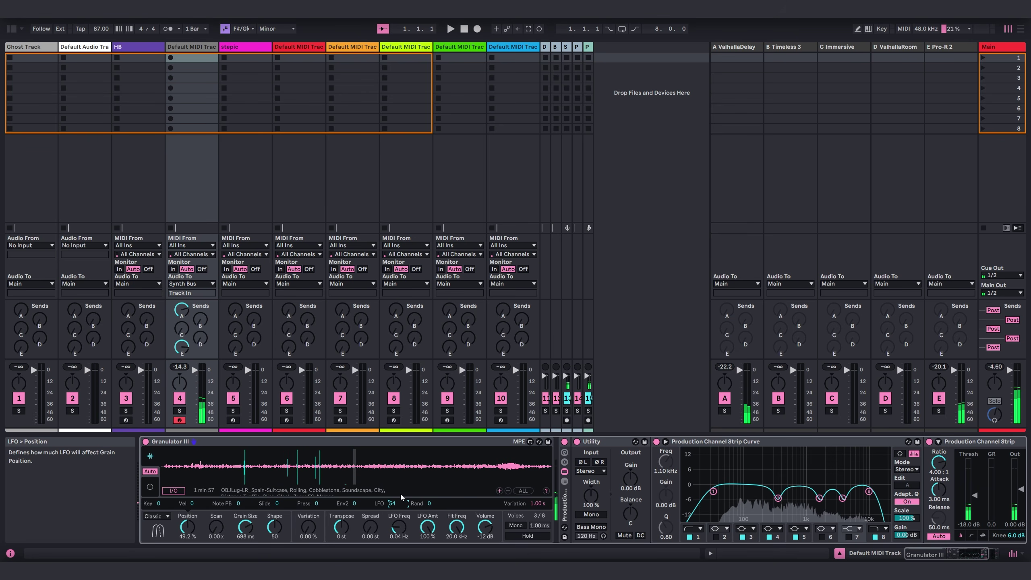
pyautogui.click(245, 527)
pyautogui.moveTo(391, 503); pyautogui.dragTo(391, 494)
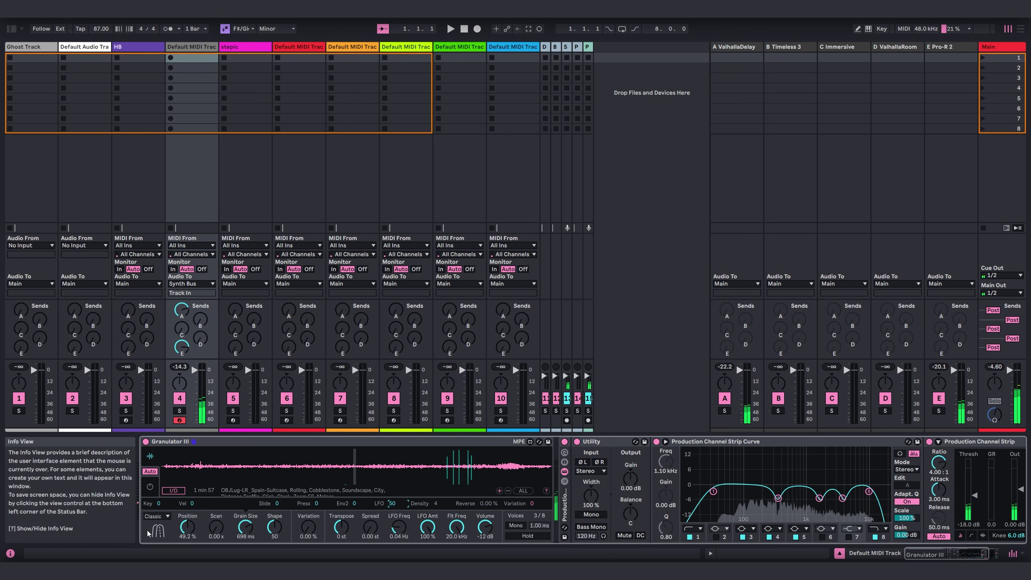
# Step: Switch Granulator III to Cloud mode with Position at 36.6 %, Scan at 0.52 x and filter frequency at 723 Hz
pyautogui.click(158, 516)
pyautogui.click(151, 543)
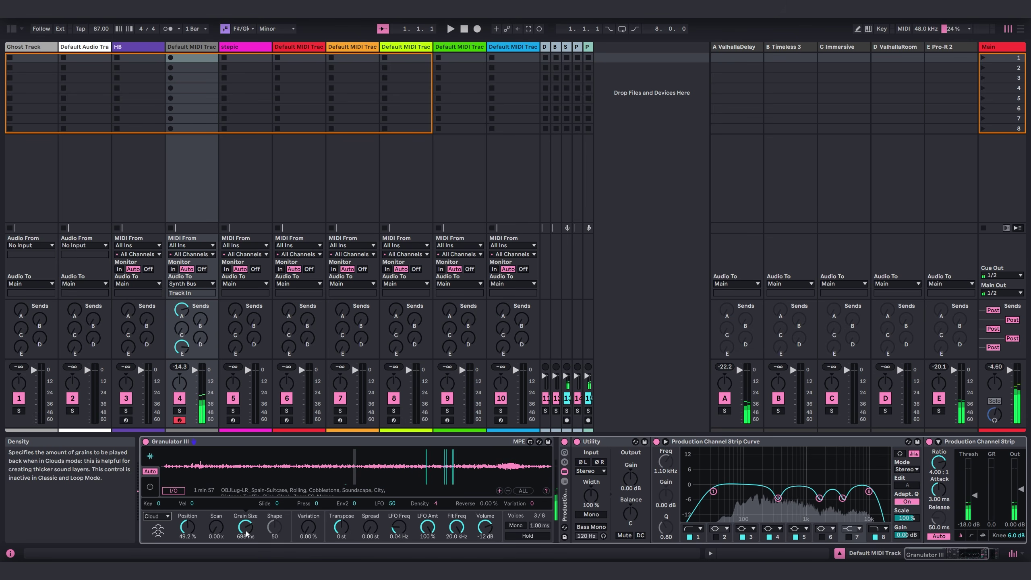
pyautogui.moveTo(191, 529)
pyautogui.mouseDown()
pyautogui.moveTo(191, 544)
pyautogui.moveTo(190, 522)
pyautogui.moveTo(210, 521)
pyautogui.mouseUp()
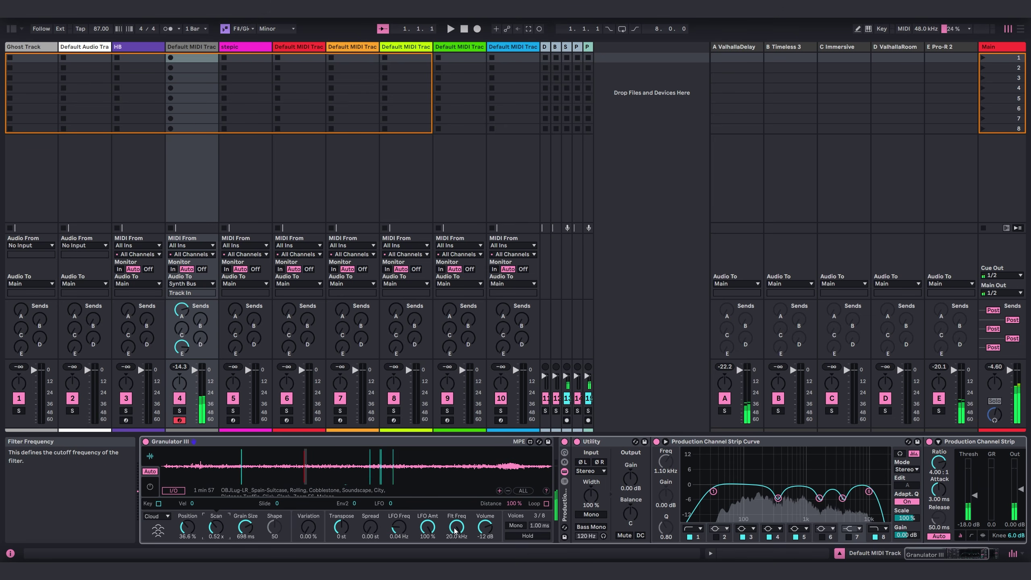
pyautogui.moveTo(455, 530)
pyautogui.mouseDown()
pyautogui.moveTo(455, 542)
pyautogui.moveTo(456, 530)
pyautogui.mouseUp()
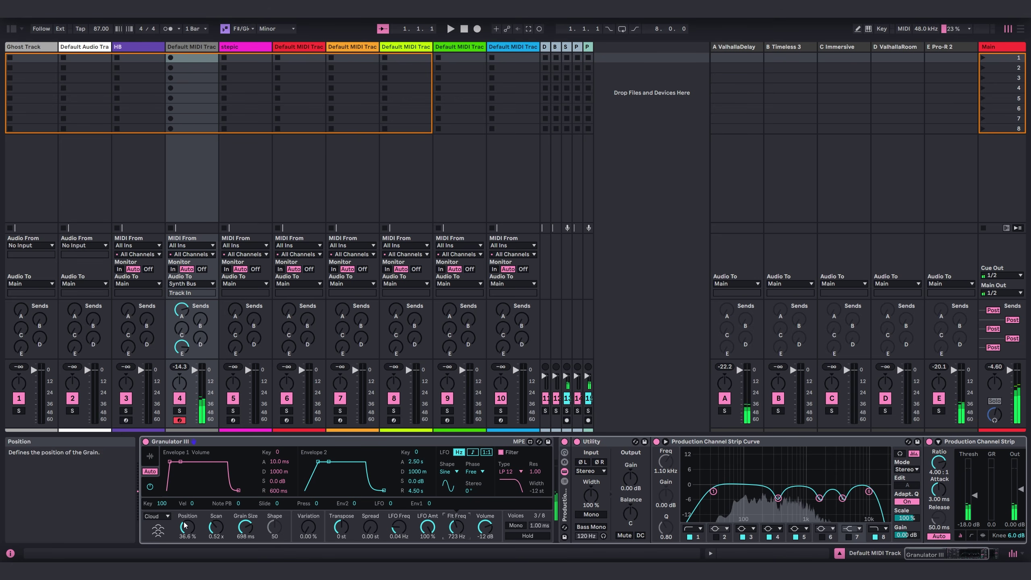
pyautogui.click(150, 462)
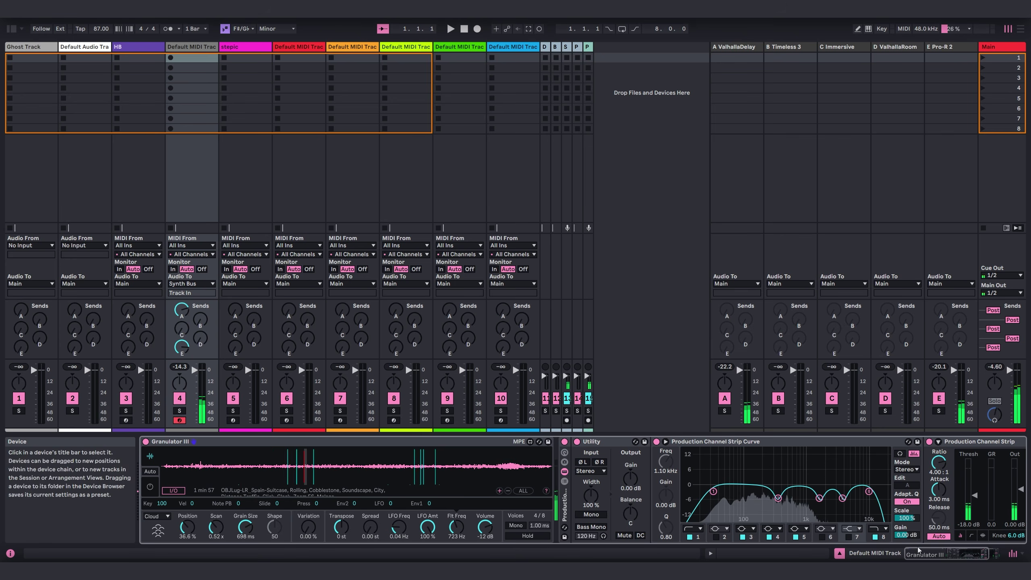
# Step: Insert a Spectral Resonator directly after Granulator III on track 4 and switch it to MIDI mode
pyautogui.hscroll(3, 950, 554)
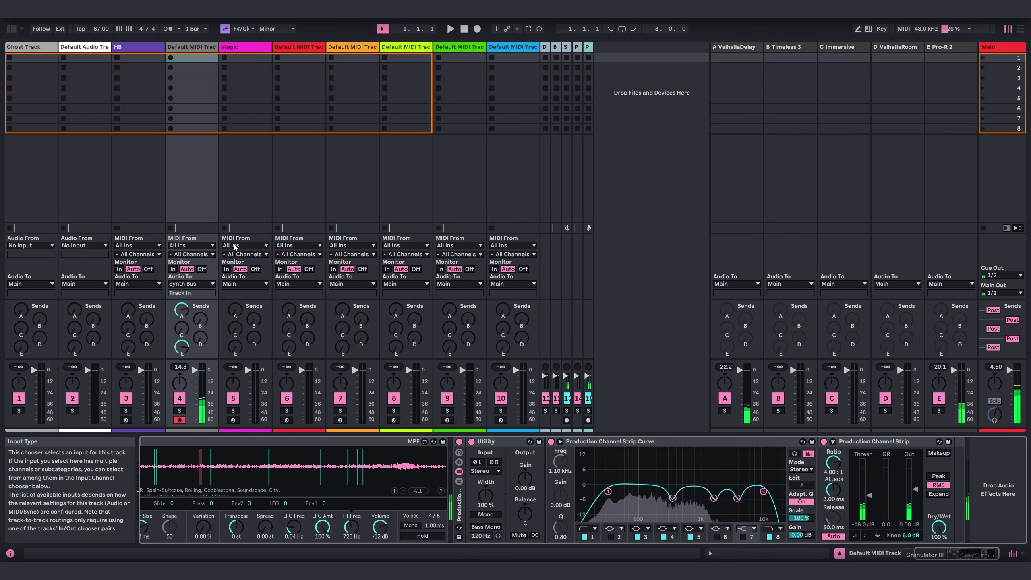
pyautogui.click(12, 29)
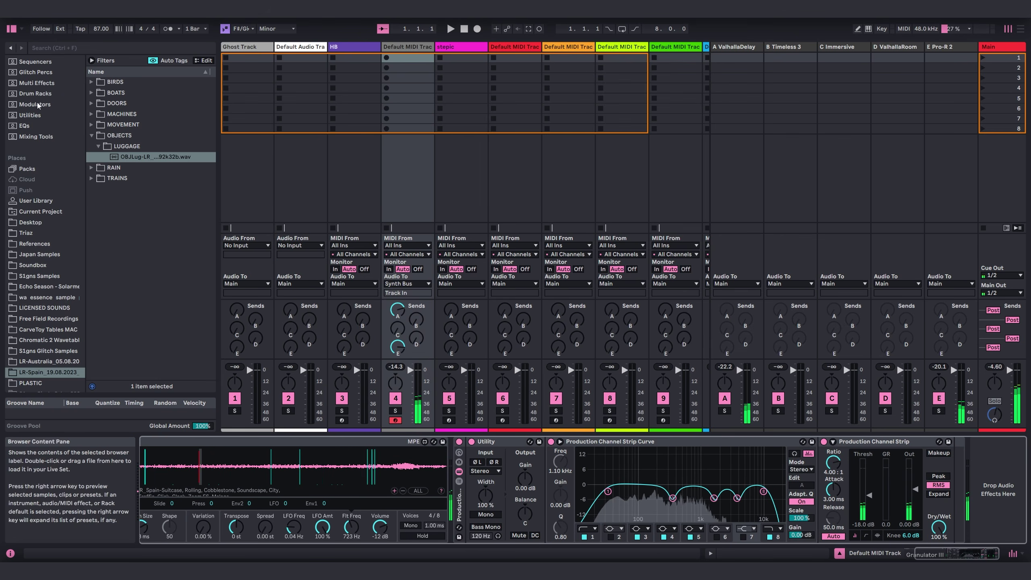
pyautogui.scroll(5, 34, 104)
pyautogui.click(37, 154)
pyautogui.scroll(-10, 164, 306)
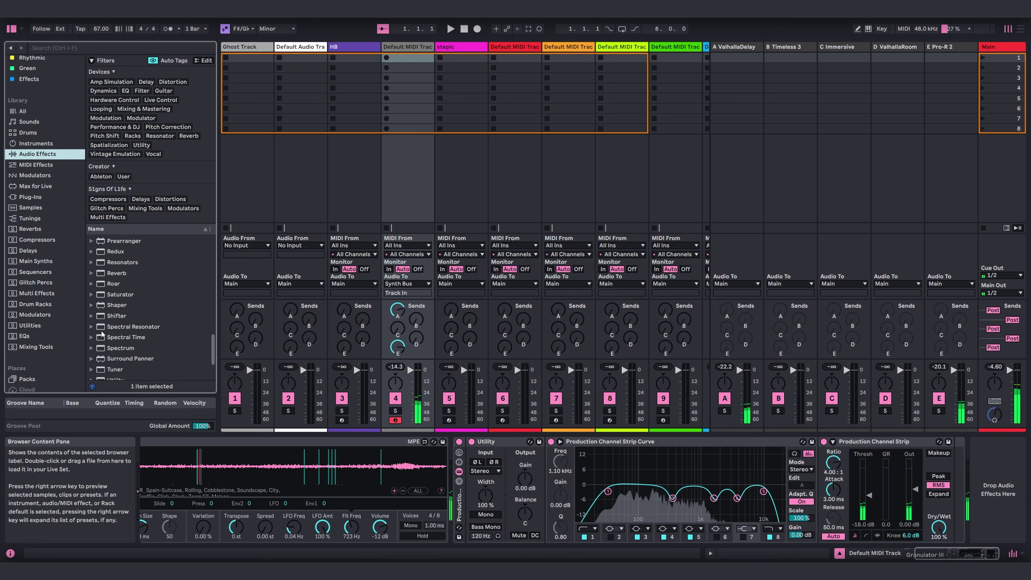
pyautogui.moveTo(133, 327); pyautogui.dragTo(454, 461)
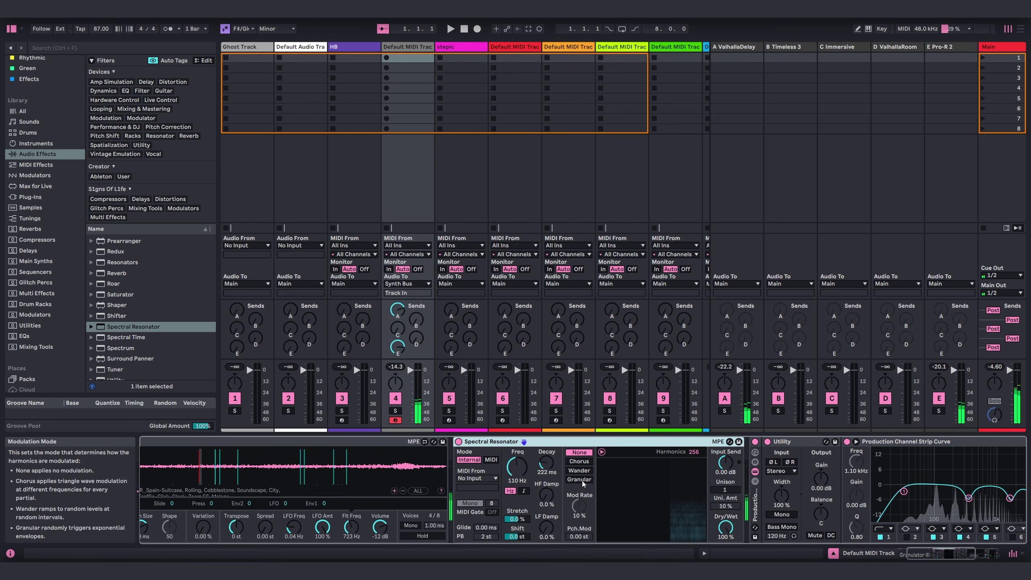
pyautogui.click(491, 459)
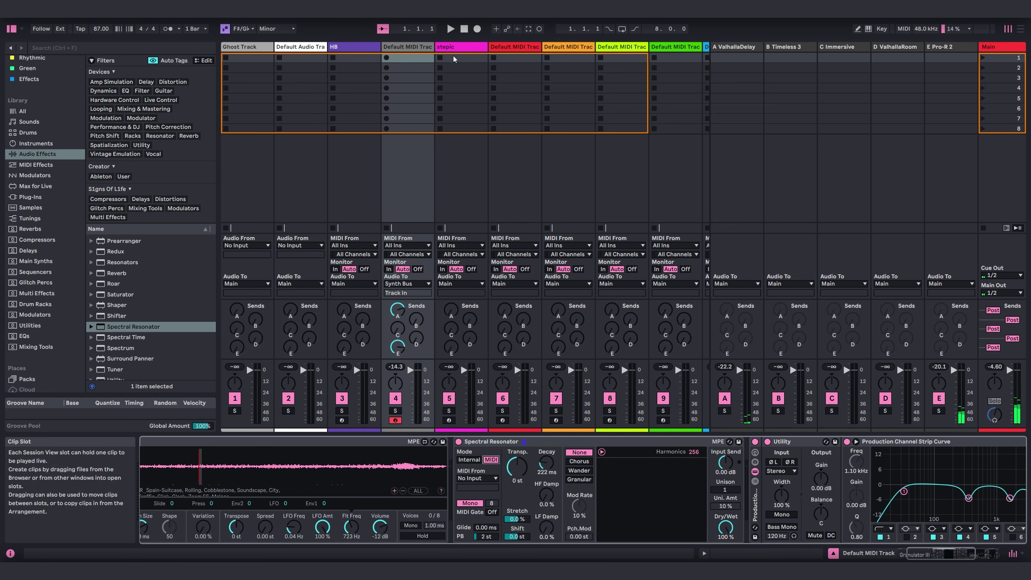
# Step: Delete the Stepic device from the stepic track and reselect track 4
pyautogui.click(462, 47)
pyautogui.click(170, 443)
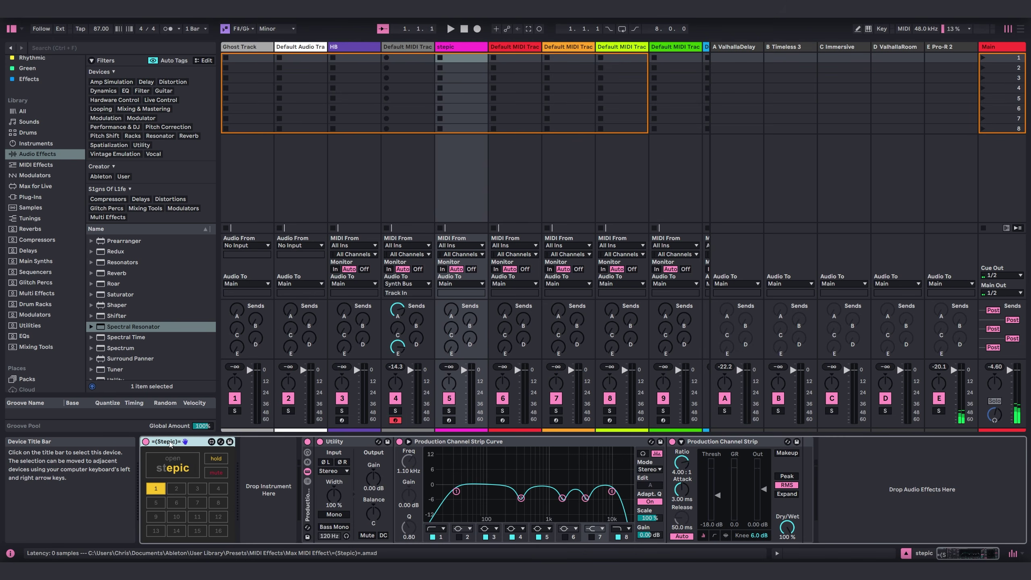
pyautogui.press('Delete')
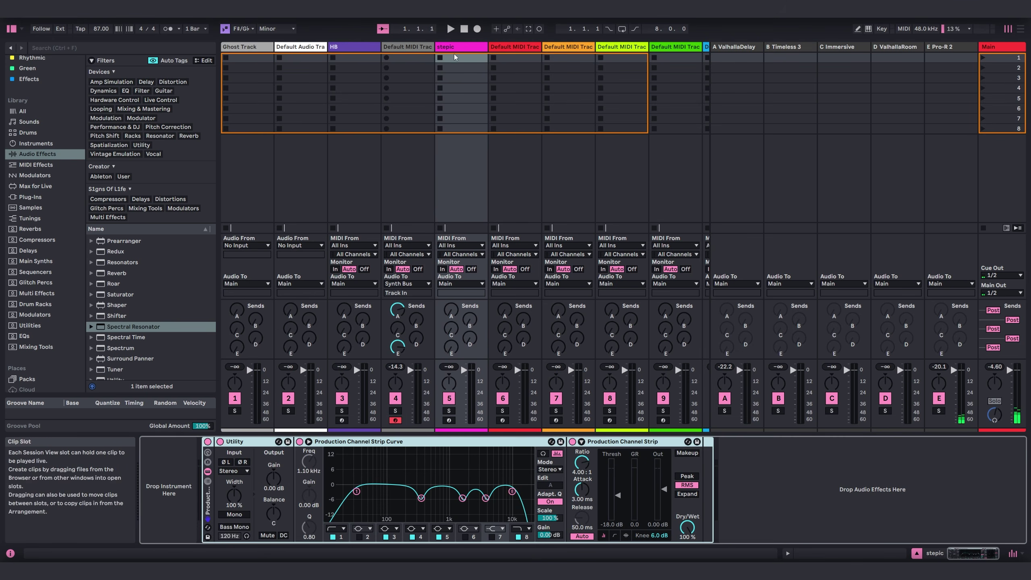
pyautogui.click(455, 48)
pyautogui.press('Left')
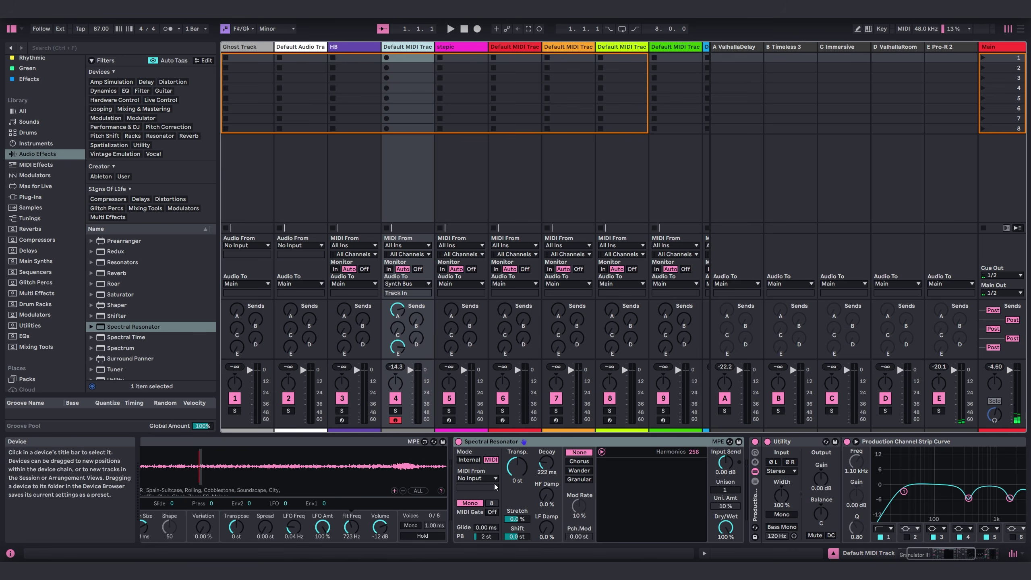
# Step: Set the Spectral Resonator's MIDI source to the stepic track and load the Stepic sequencer onto that track
pyautogui.click(482, 479)
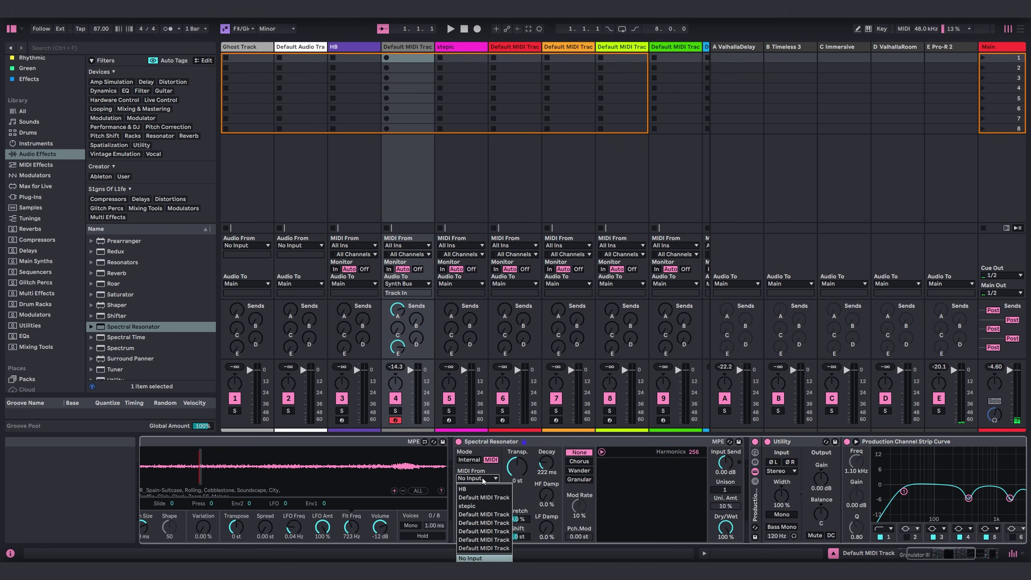
pyautogui.click(475, 506)
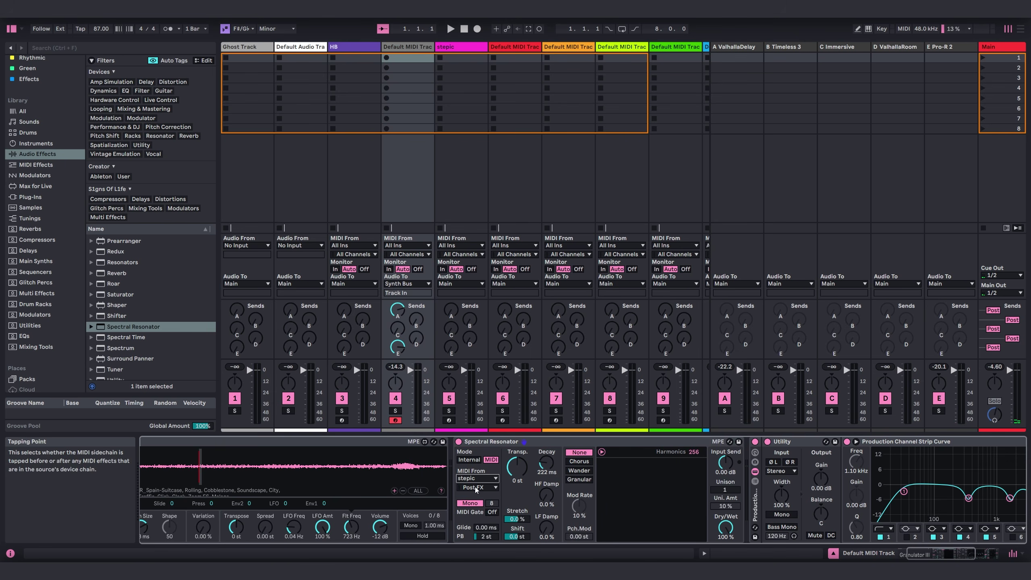
pyautogui.click(462, 58)
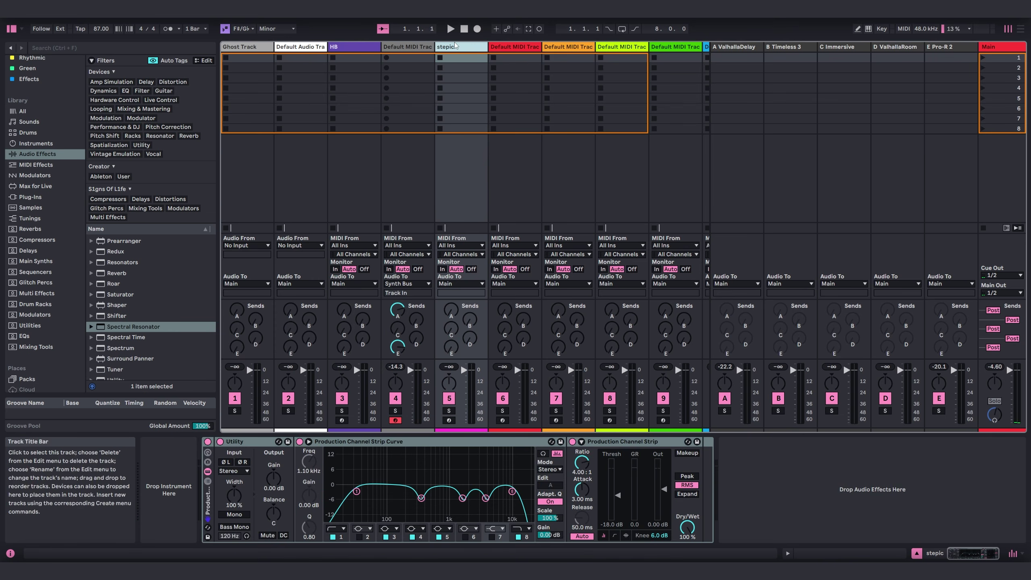
pyautogui.click(35, 272)
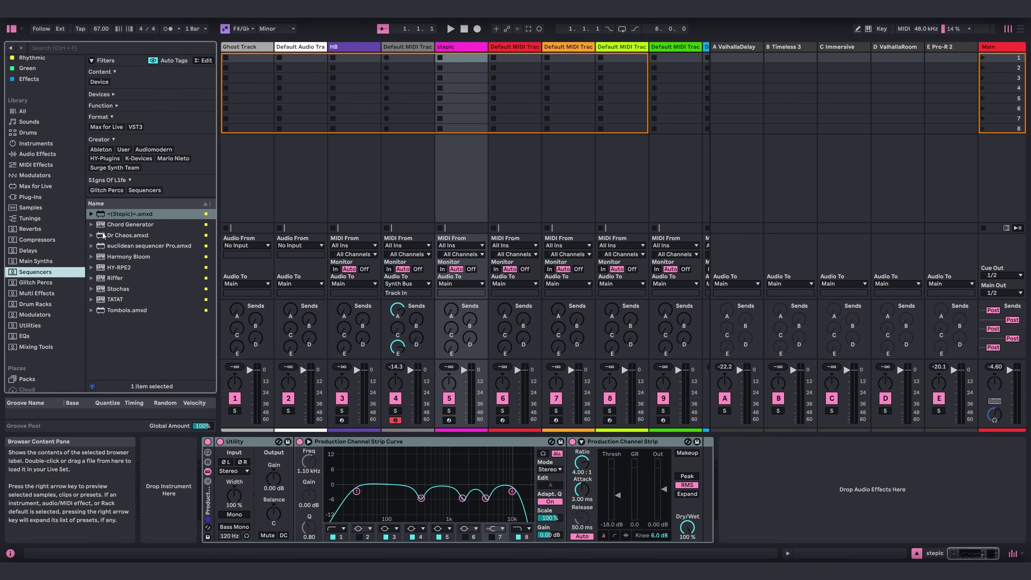
pyautogui.moveTo(104, 216); pyautogui.dragTo(484, 253)
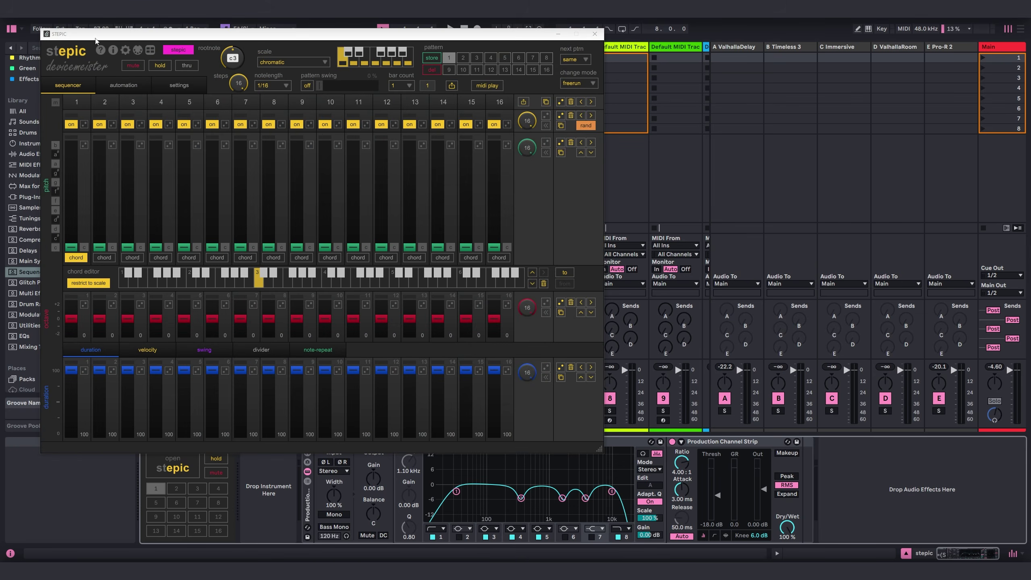
# Step: Configure Stepic with root note F#3, natural minor scale and 1/8 note length, with randomised pitch and octave steps
pyautogui.click(13, 31)
pyautogui.click(172, 463)
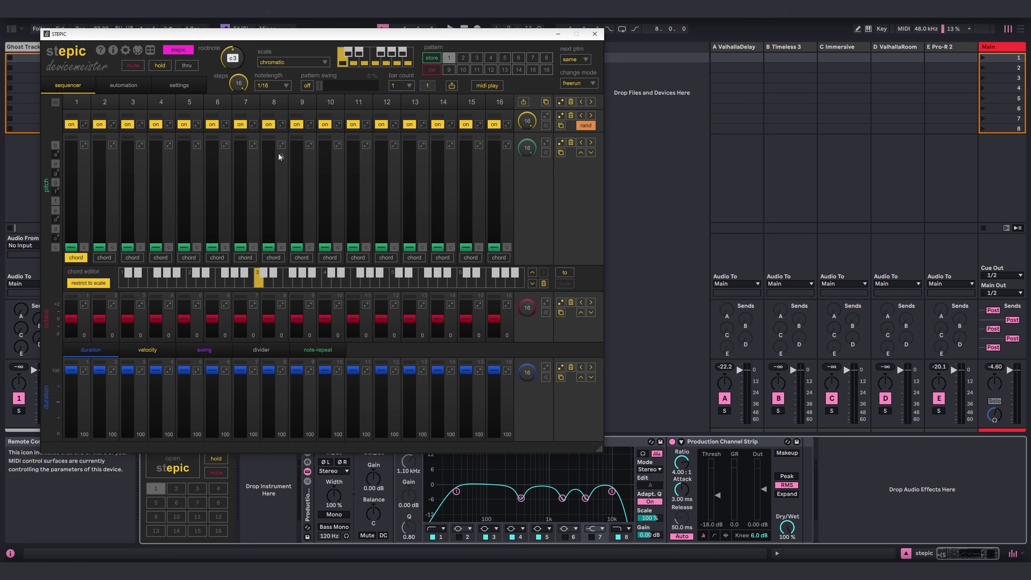
pyautogui.moveTo(233, 37); pyautogui.dragTo(277, 100)
pyautogui.click(338, 118)
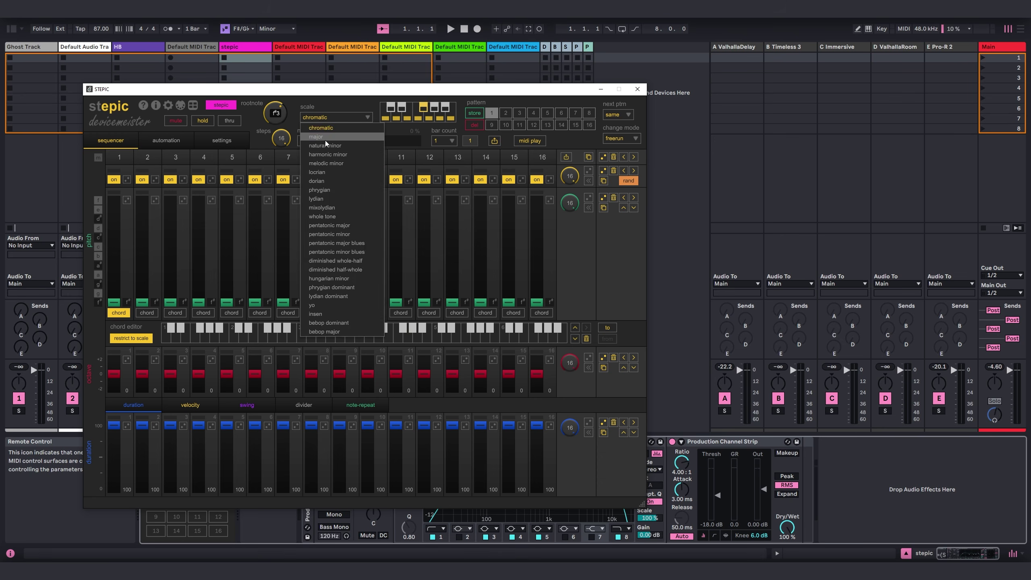
pyautogui.click(327, 143)
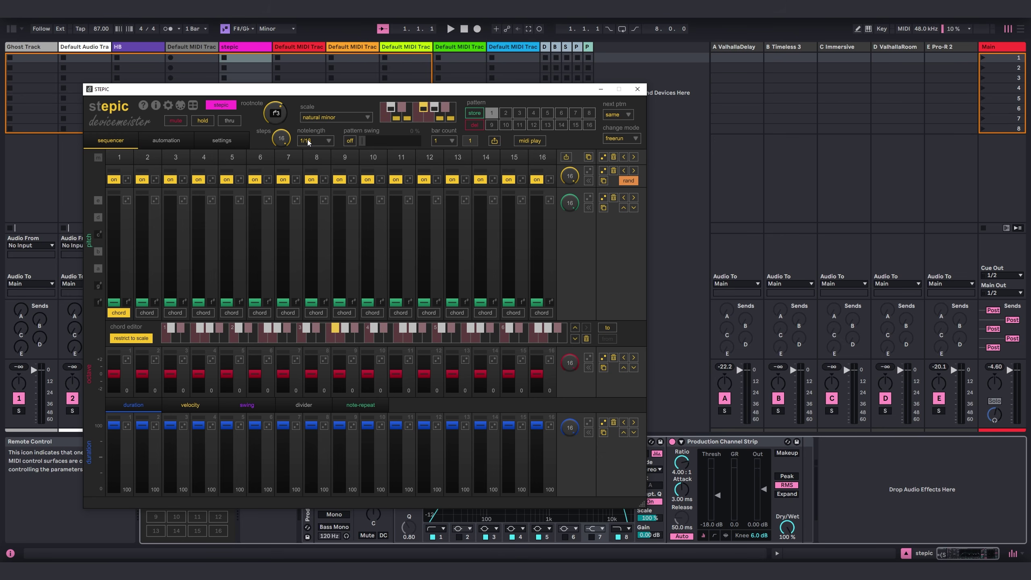
pyautogui.click(308, 142)
pyautogui.click(326, 180)
pyautogui.click(603, 199)
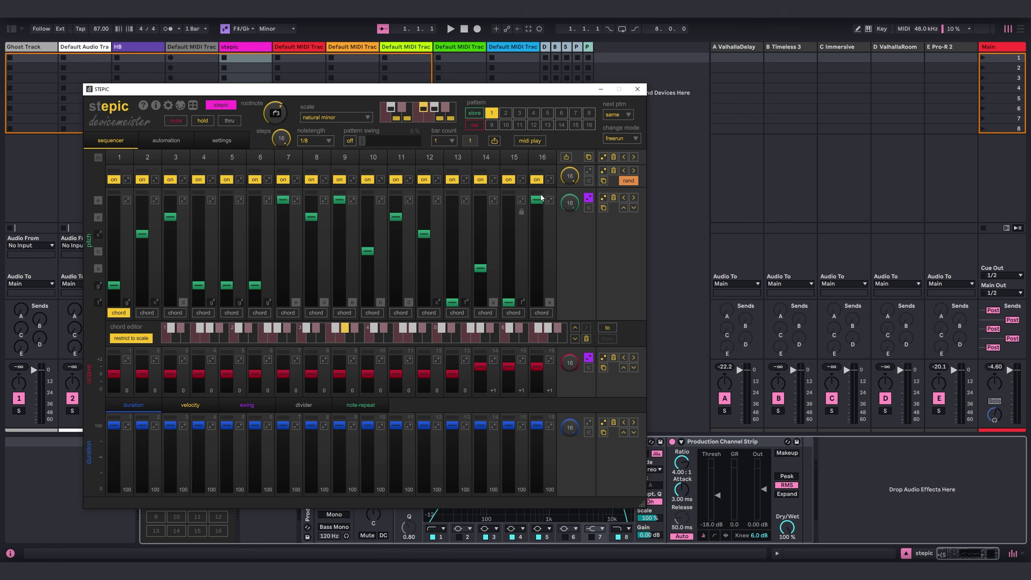
pyautogui.click(637, 89)
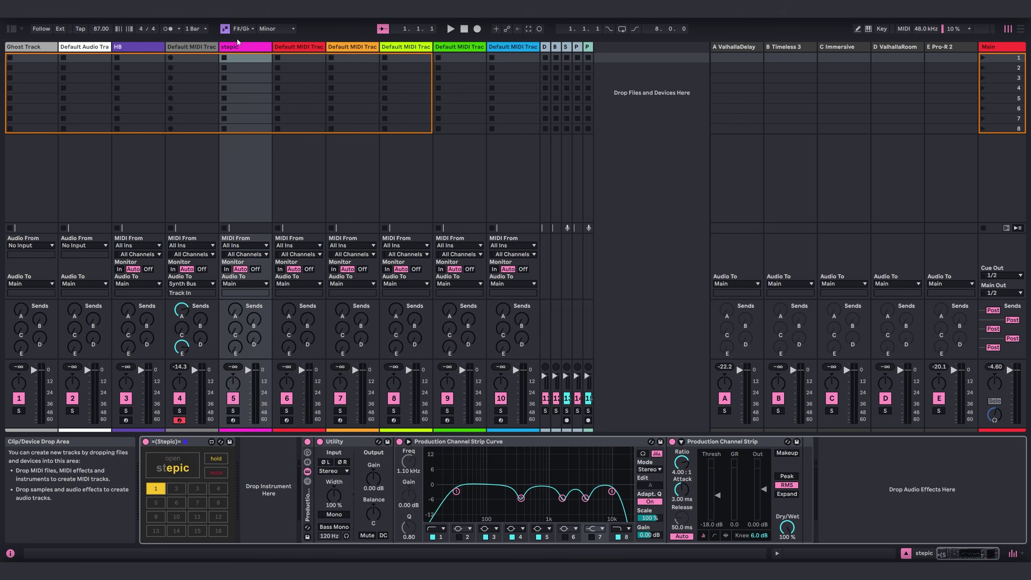
# Step: Start playback and set track 4's Spectral Resonator to 6.36 s Decay, Granular modulation, 69 % Dry/Wet and 6.86 dB Input Send
pyautogui.click(191, 47)
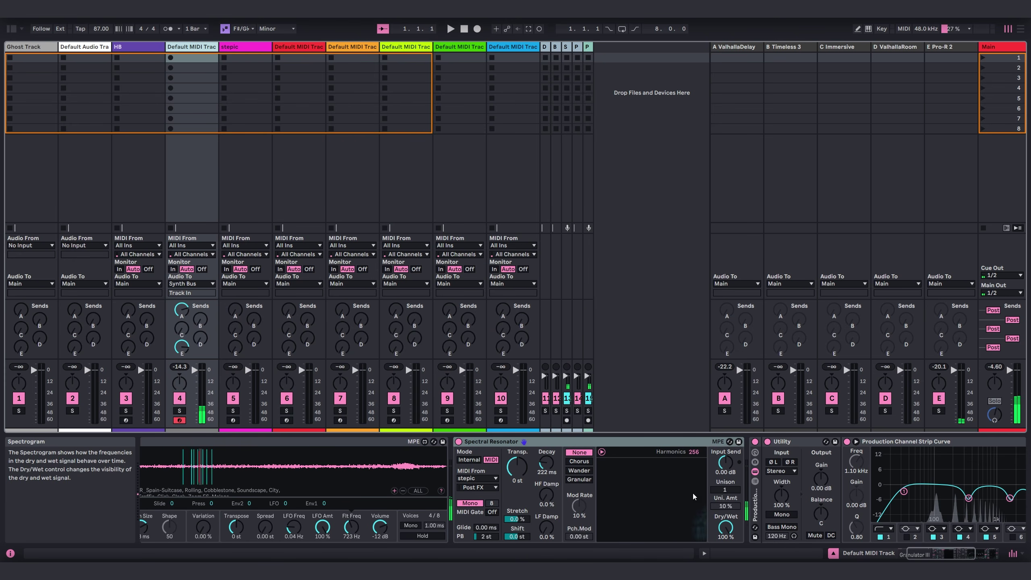
pyautogui.click(450, 29)
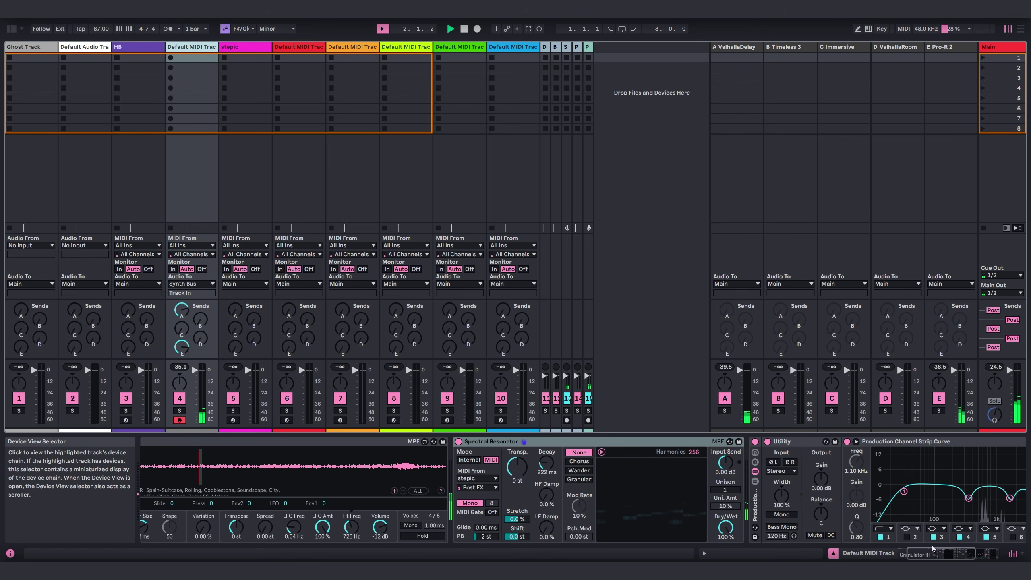
pyautogui.click(943, 554)
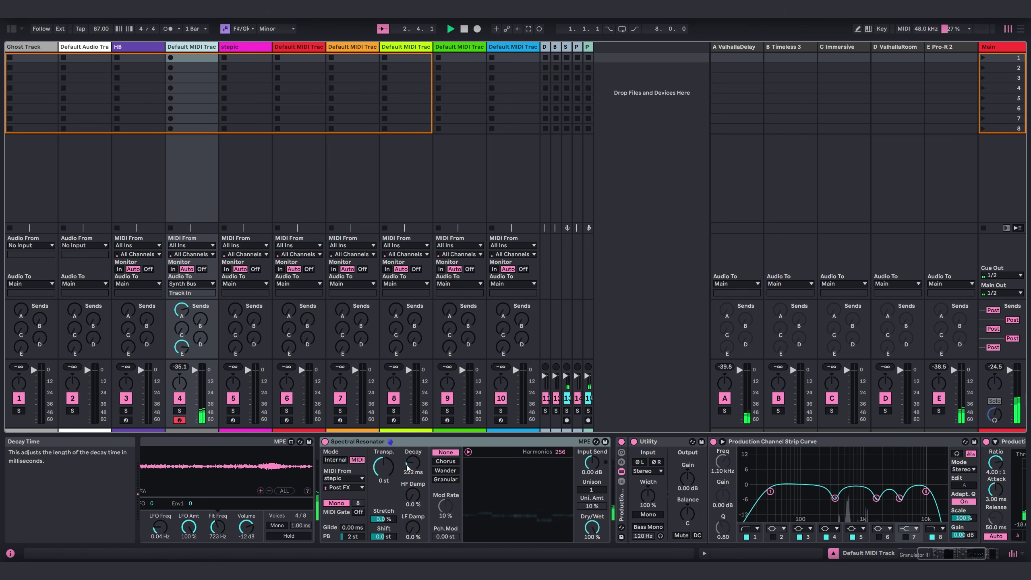
pyautogui.moveTo(413, 463); pyautogui.dragTo(413, 441)
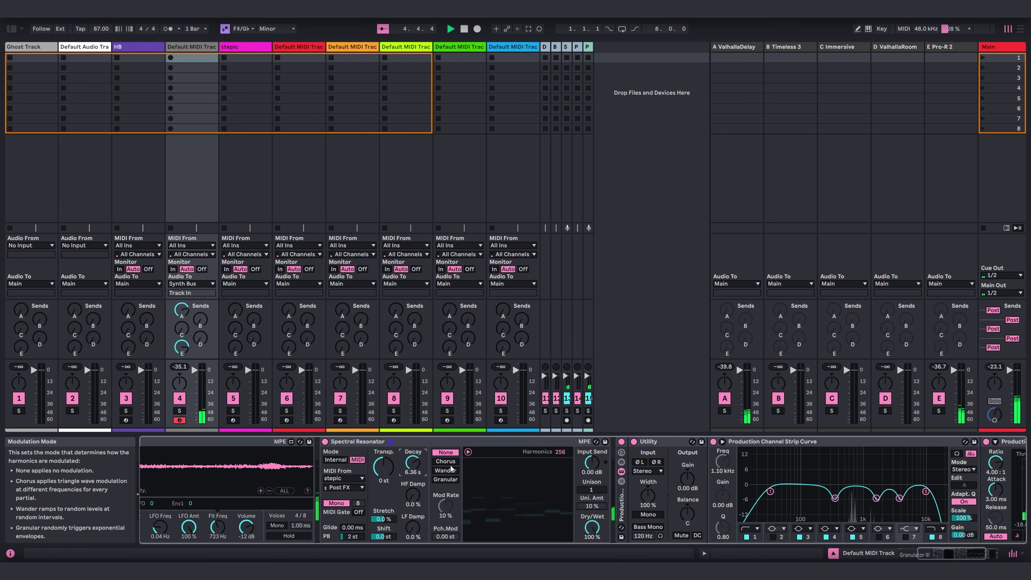
pyautogui.click(445, 480)
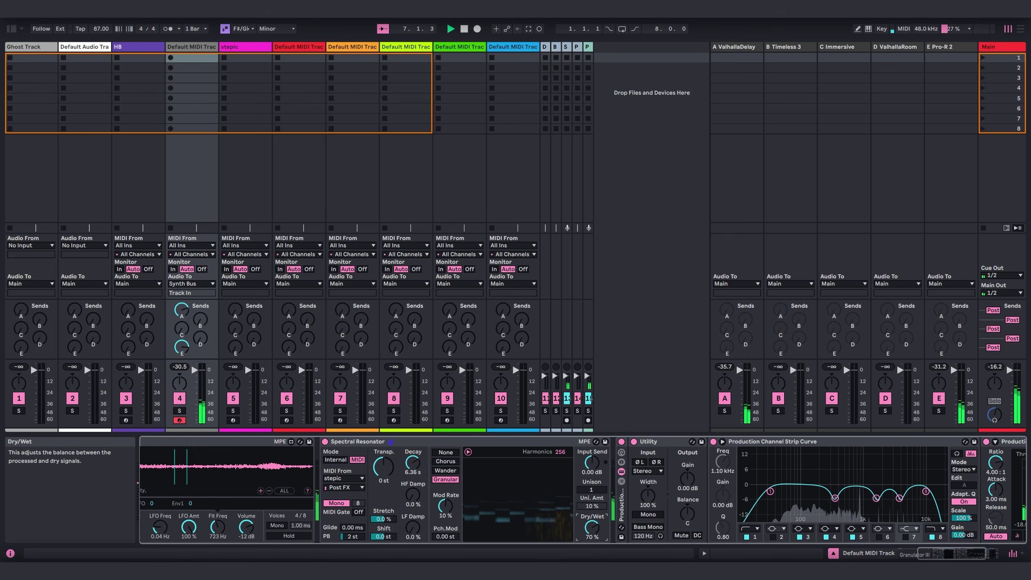
pyautogui.moveTo(592, 527); pyautogui.dragTo(591, 538)
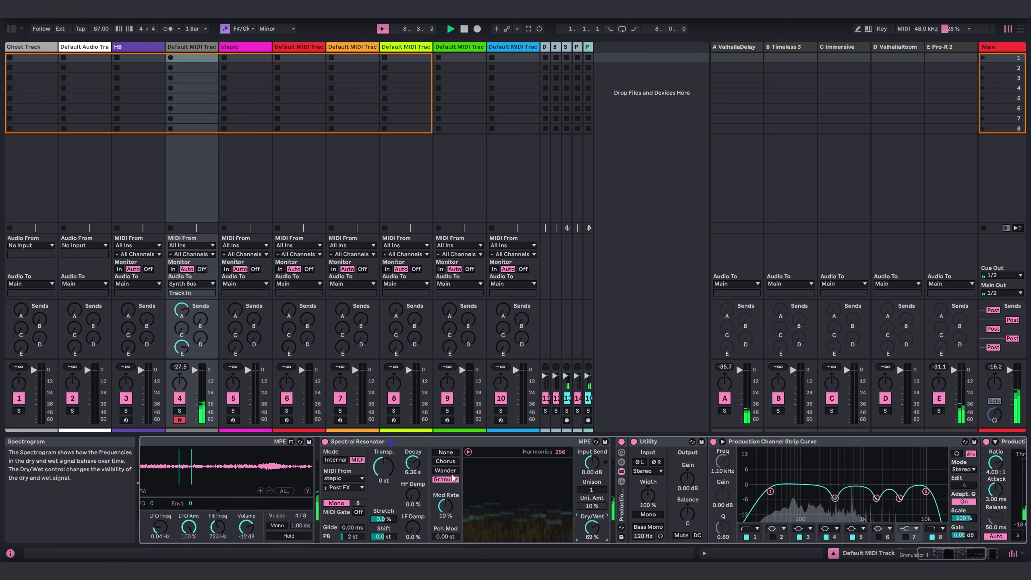
pyautogui.moveTo(592, 462); pyautogui.dragTo(592, 451)
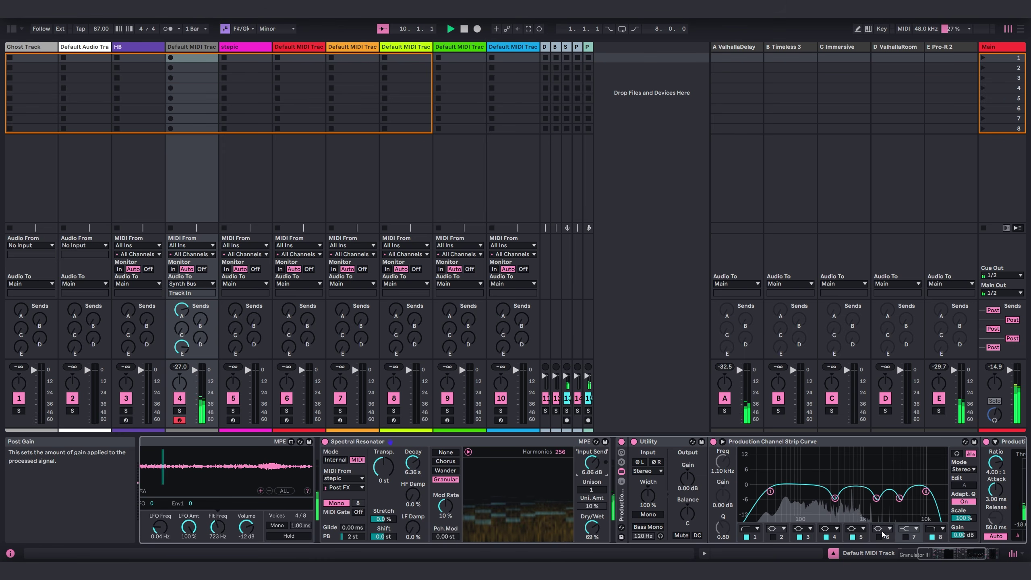
# Step: Change band 1 of track 4's Production Channel Strip Curve EQ to a steeper low cut at 211 Hz
pyautogui.hscroll(5, 730, 490)
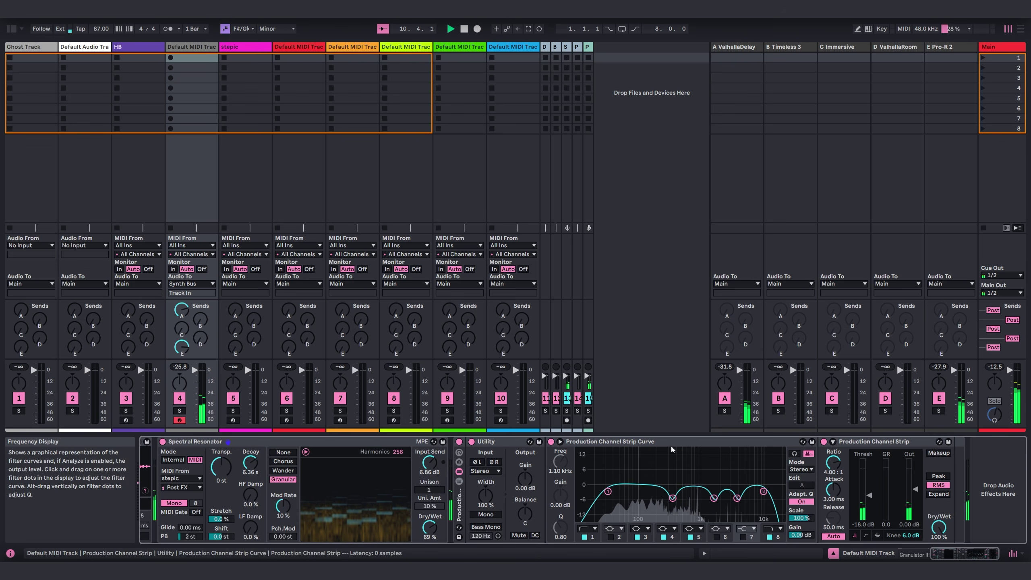
pyautogui.click(586, 528)
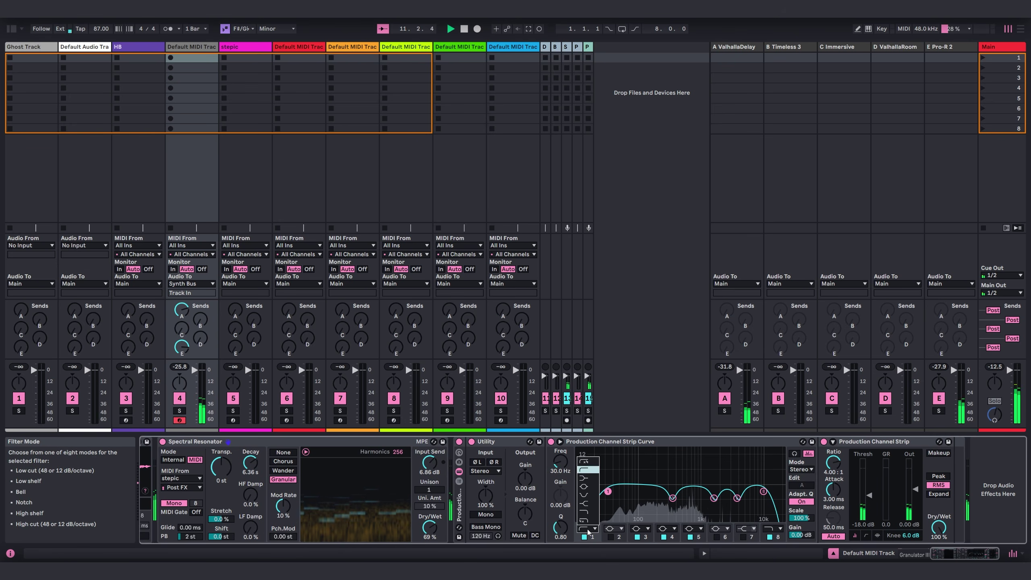
pyautogui.click(590, 470)
pyautogui.moveTo(607, 491); pyautogui.dragTo(654, 490)
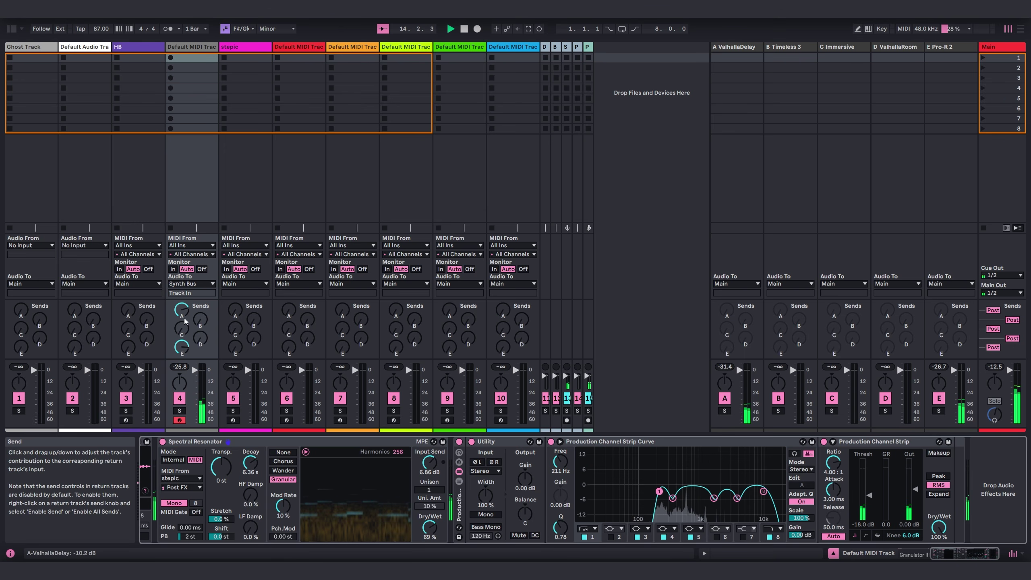
# Step: Turn track 4's A and E sends fully down and examine the ValhallaDelay settings on return track A
pyautogui.moveTo(184, 318); pyautogui.dragTo(184, 327)
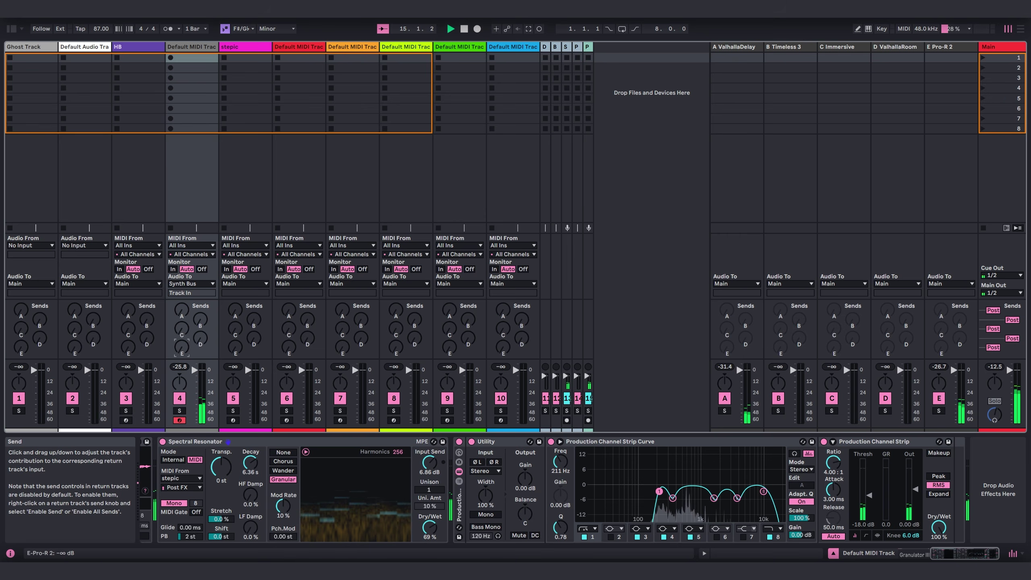
pyautogui.click(741, 47)
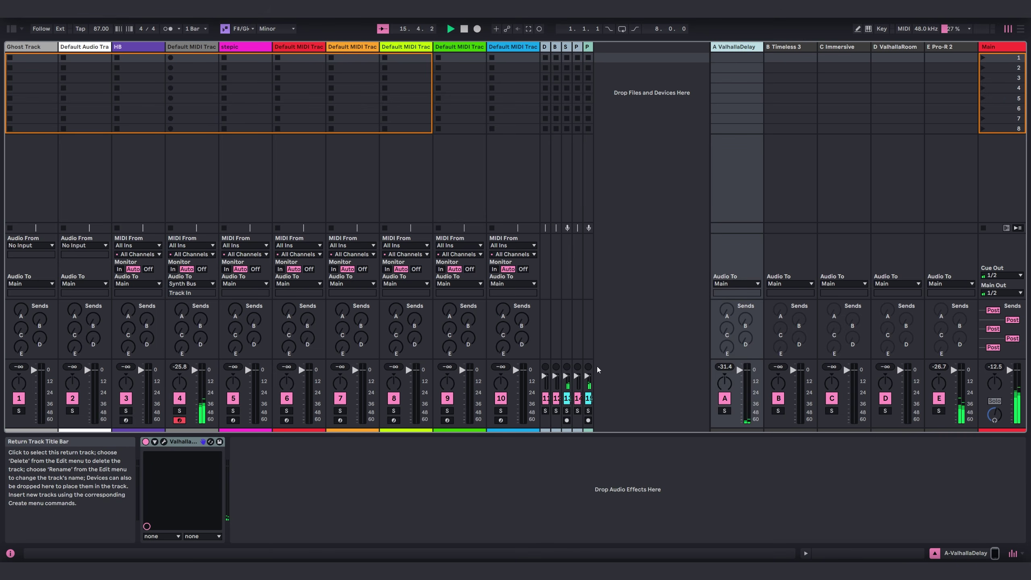
pyautogui.click(163, 441)
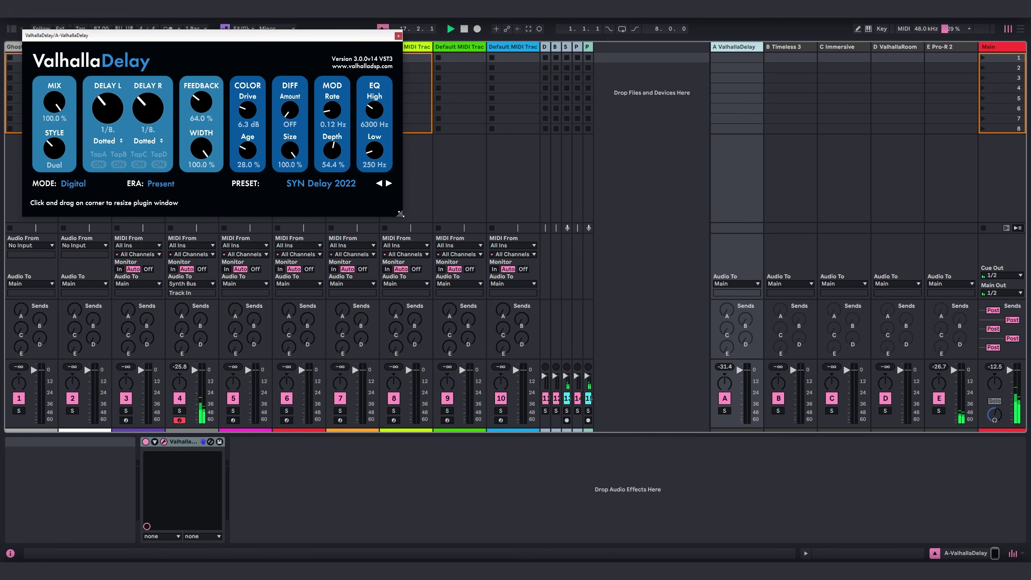
pyautogui.moveTo(403, 217); pyautogui.dragTo(610, 309)
pyautogui.moveTo(258, 44); pyautogui.dragTo(330, 135)
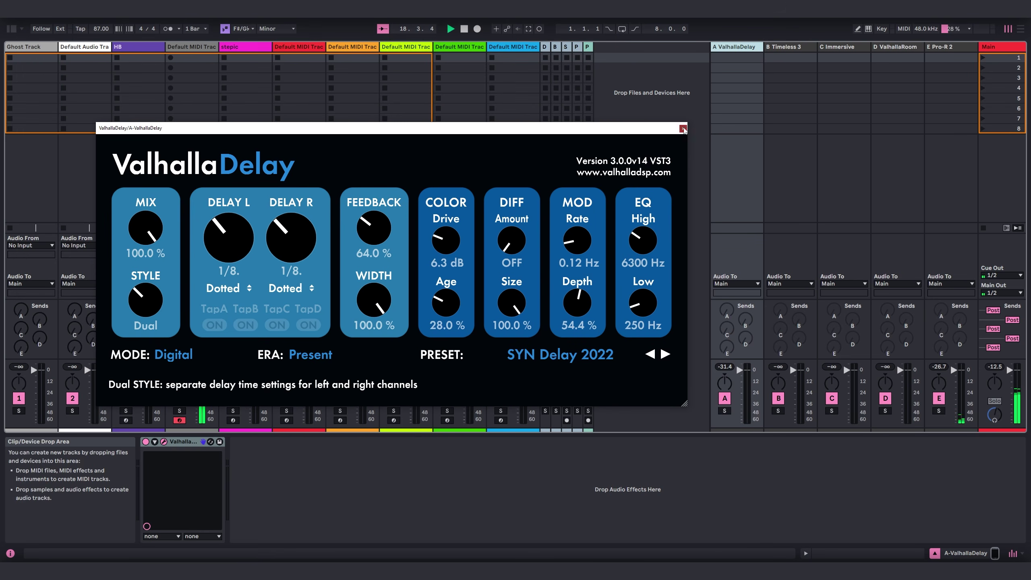
pyautogui.click(683, 128)
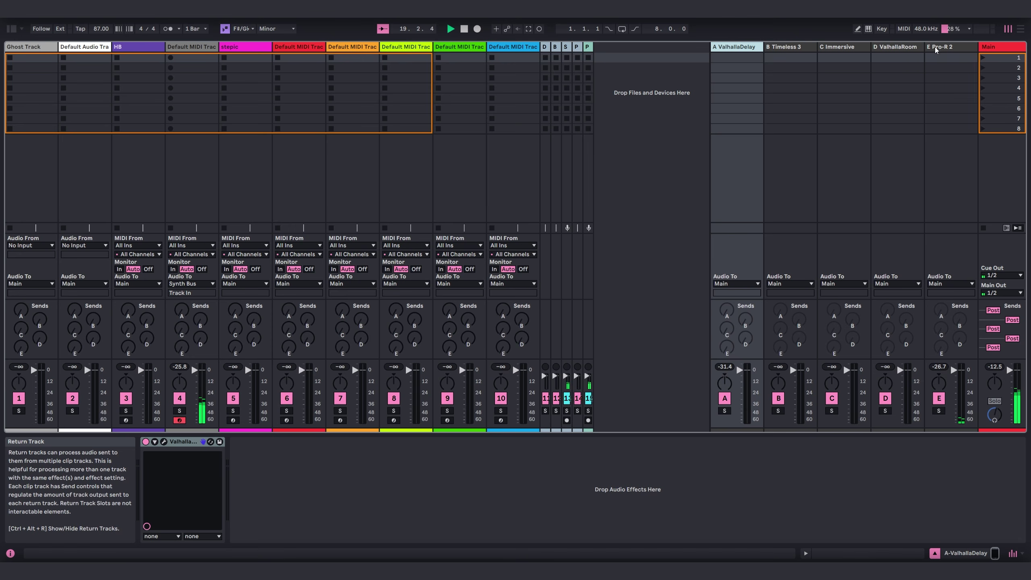
# Step: Examine the Pro-R 2 reverb on return E and raise track 4's A and E sends, with E at -10.0 dB
pyautogui.click(928, 87)
pyautogui.hotkey('ctrl', 'alt', 'p')
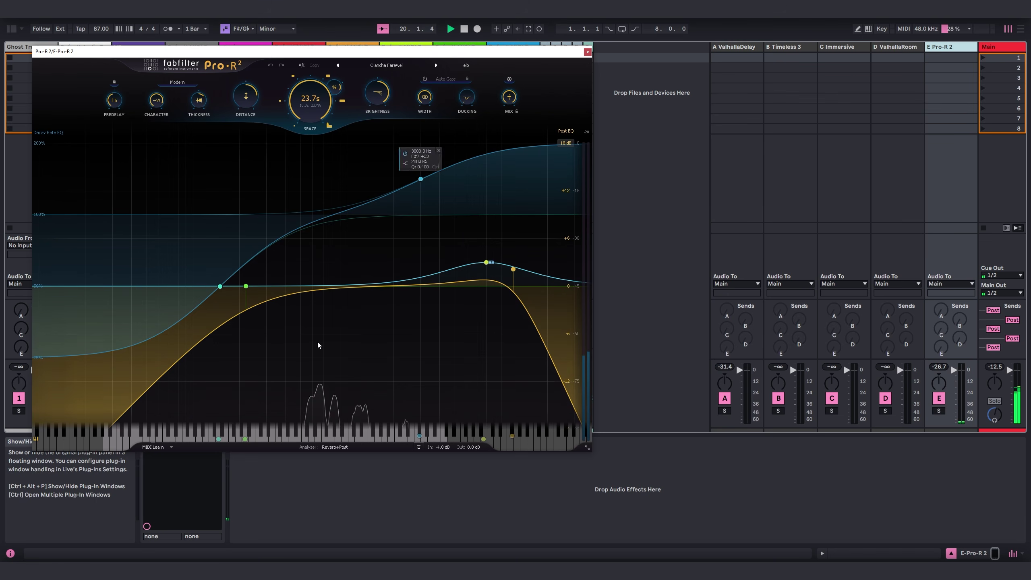
pyautogui.moveTo(364, 47); pyautogui.dragTo(408, 87)
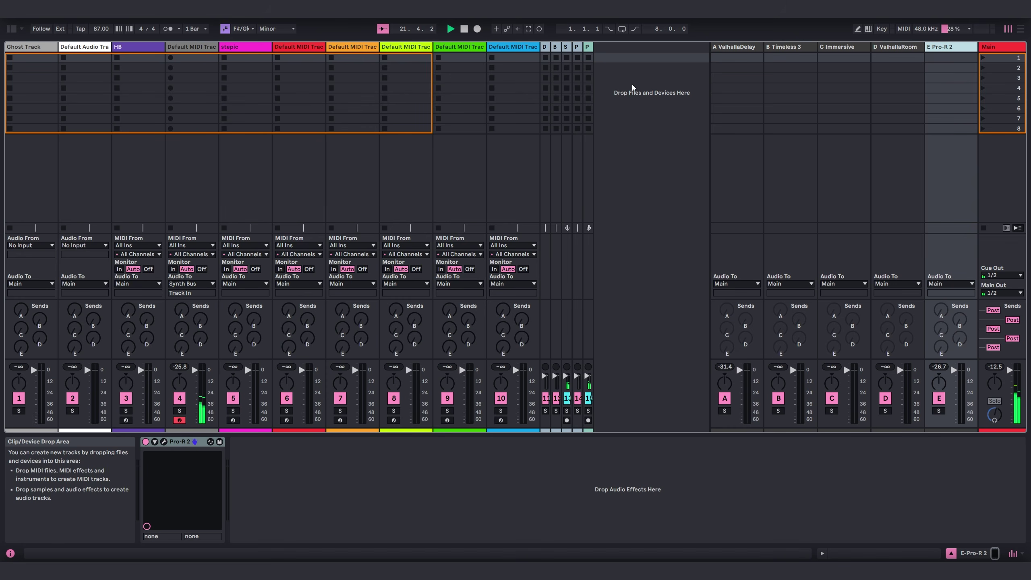
pyautogui.click(630, 87)
pyautogui.moveTo(183, 309); pyautogui.dragTo(182, 252)
pyautogui.moveTo(181, 347); pyautogui.dragTo(181, 315)
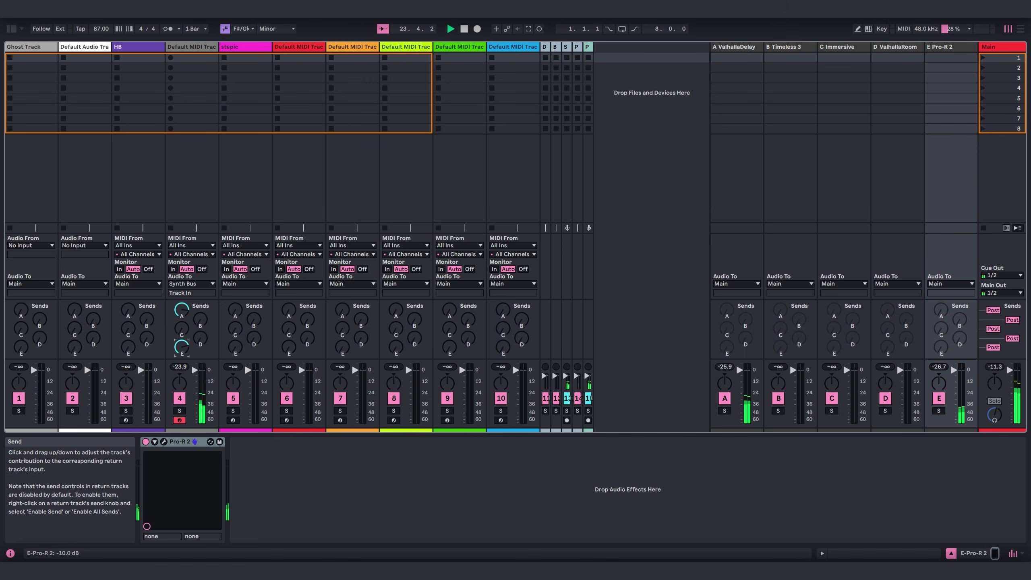
# Step: Raise track 4's EQ low cut to 359 Hz and set Spectral Resonator's Input Send to 11.81 dB and Decay to 6.58 s
pyautogui.click(193, 47)
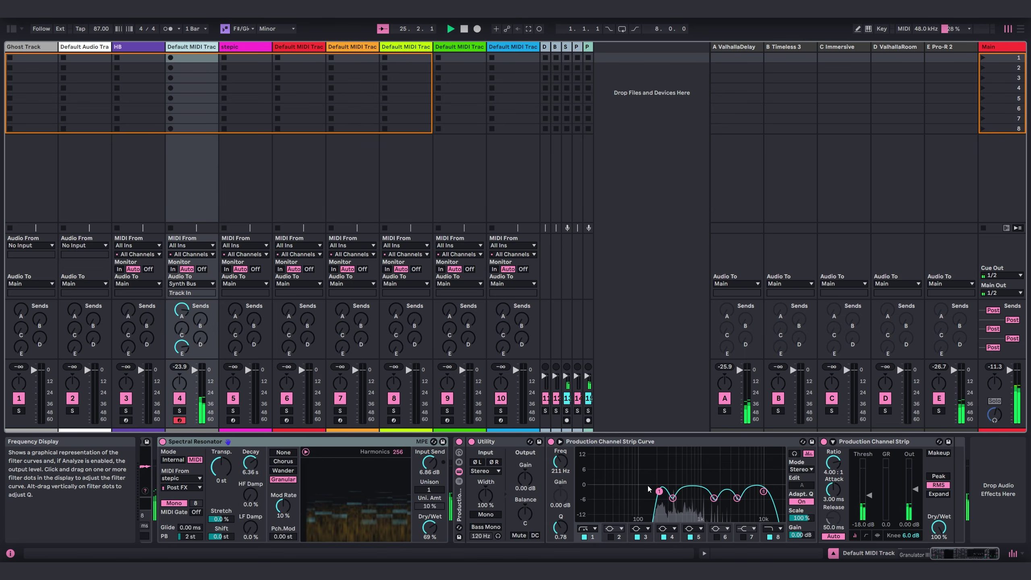
pyautogui.moveTo(659, 491); pyautogui.dragTo(673, 489)
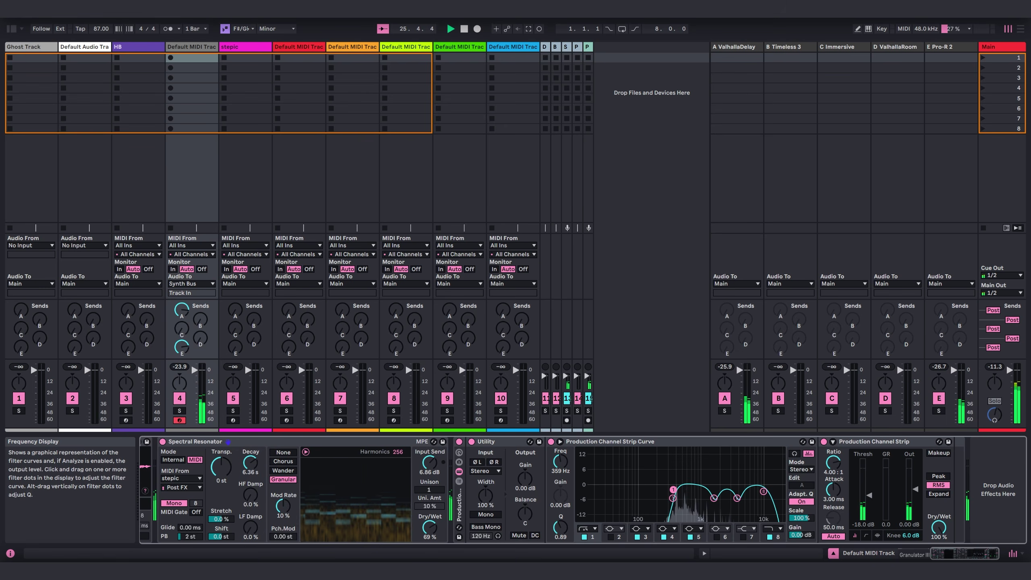
pyautogui.moveTo(428, 462); pyautogui.dragTo(429, 436)
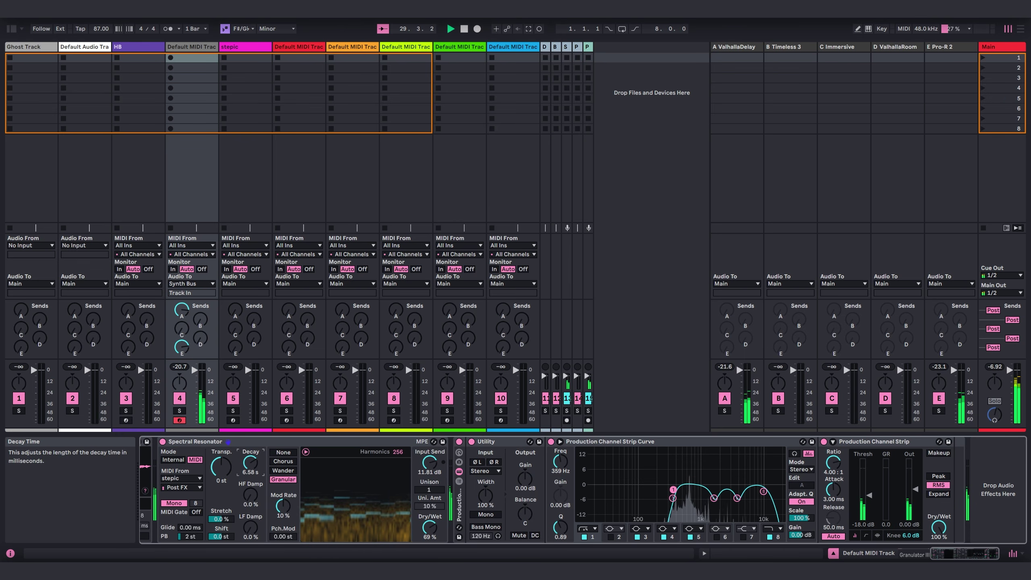
# Step: Set Granulator III's filter frequency to 673 Hz and insert an LFO device between it and the Spectral Resonator
pyautogui.click(974, 555)
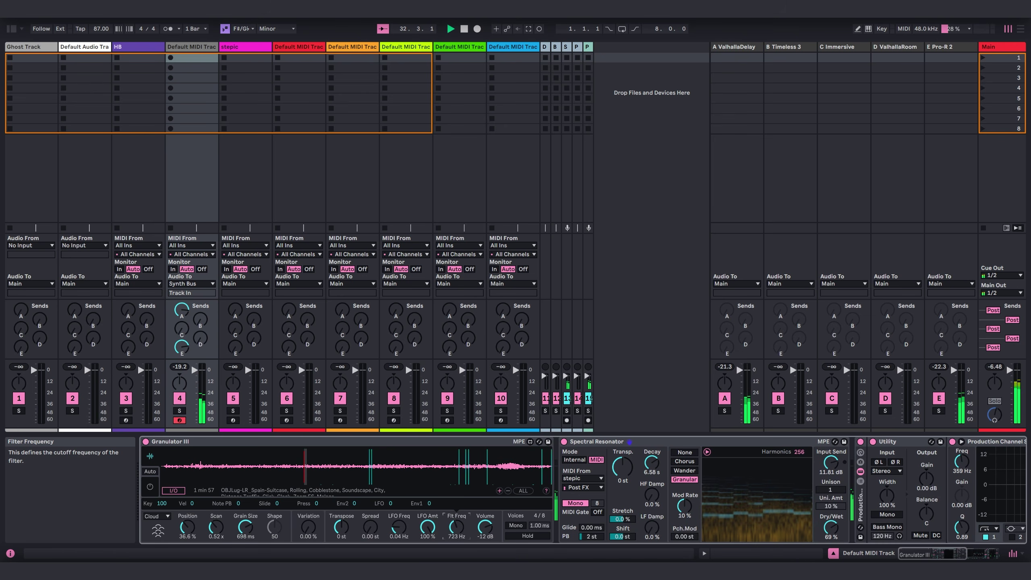
pyautogui.click(11, 30)
pyautogui.click(37, 154)
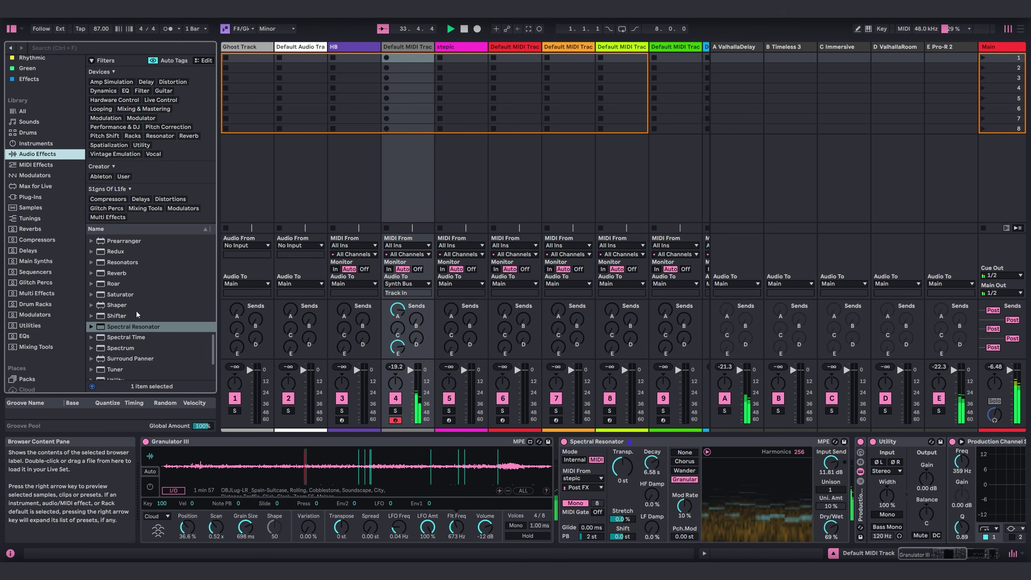
pyautogui.scroll(-7, 149, 312)
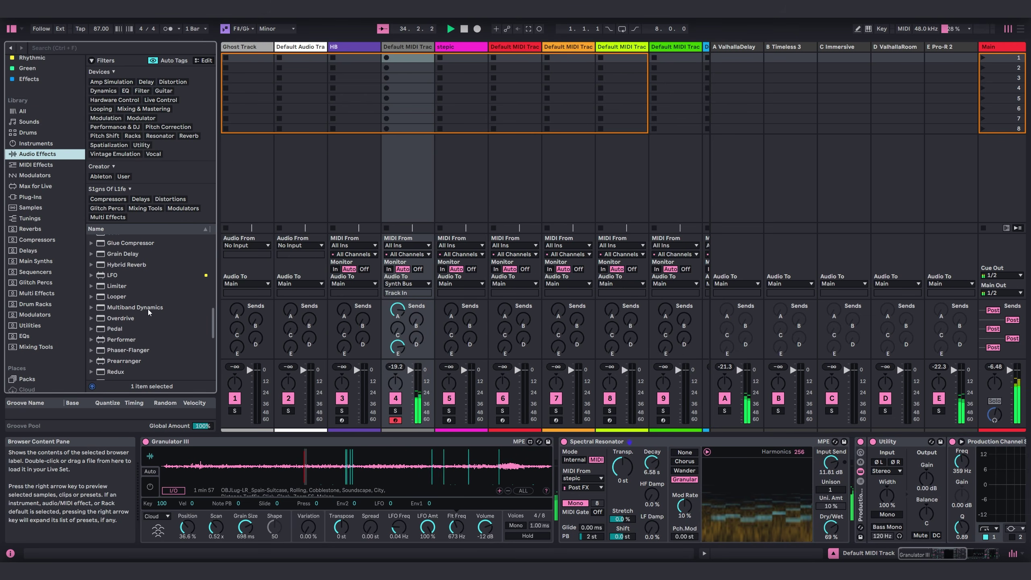
pyautogui.click(113, 278)
pyautogui.moveTo(113, 279); pyautogui.dragTo(564, 457)
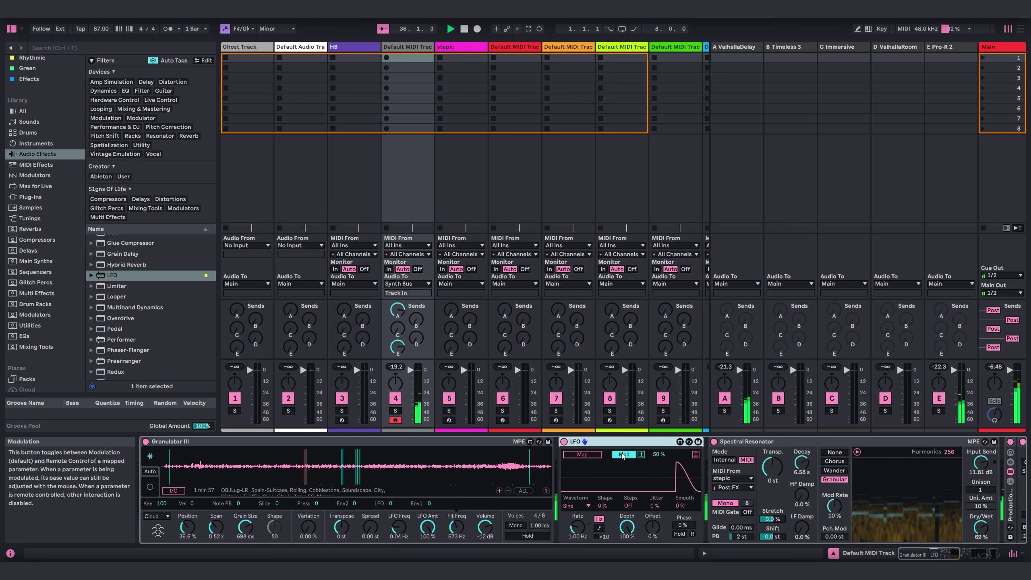
# Step: Switch the LFO to Remote modulation with Depth at 59.8 % and its rate synced to a note value of 8
pyautogui.click(617, 457)
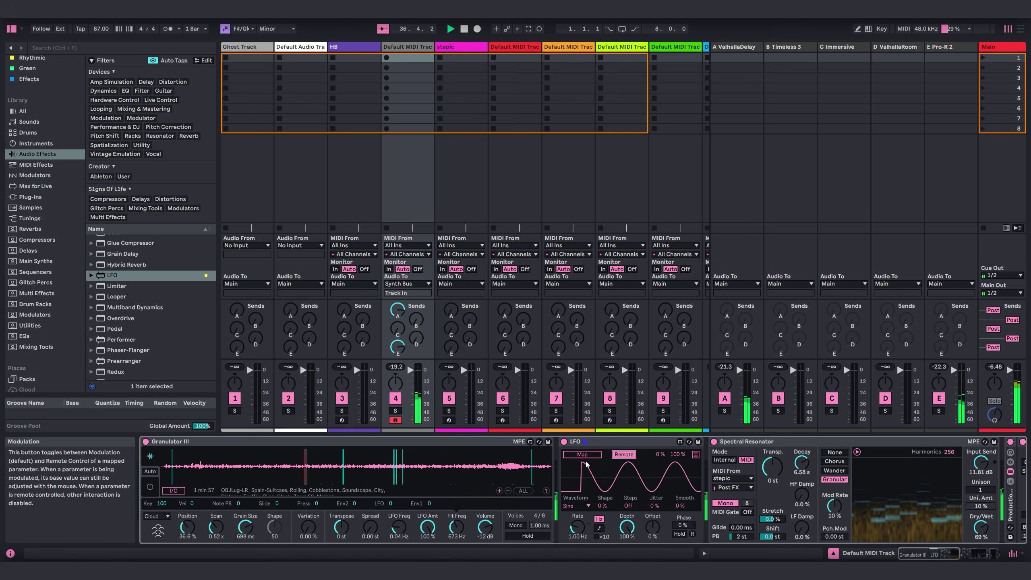
pyautogui.moveTo(626, 531); pyautogui.dragTo(590, 540)
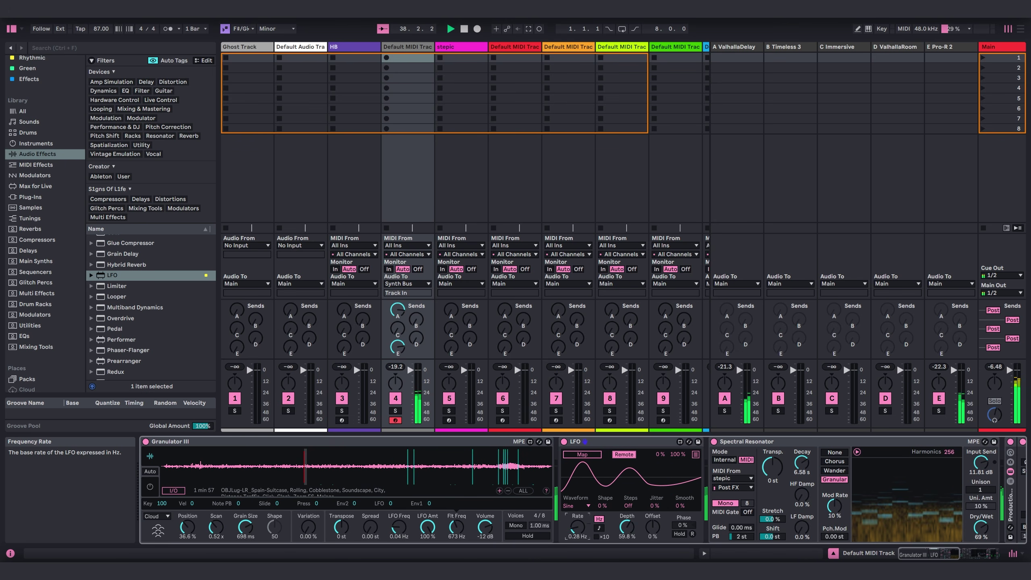
pyautogui.click(599, 528)
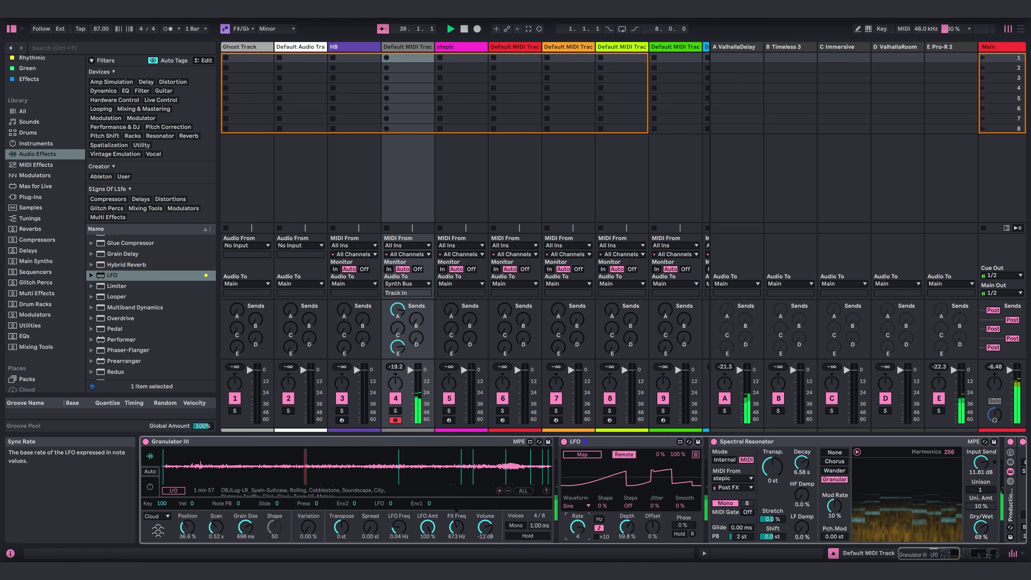
pyautogui.moveTo(578, 527); pyautogui.dragTo(578, 521)
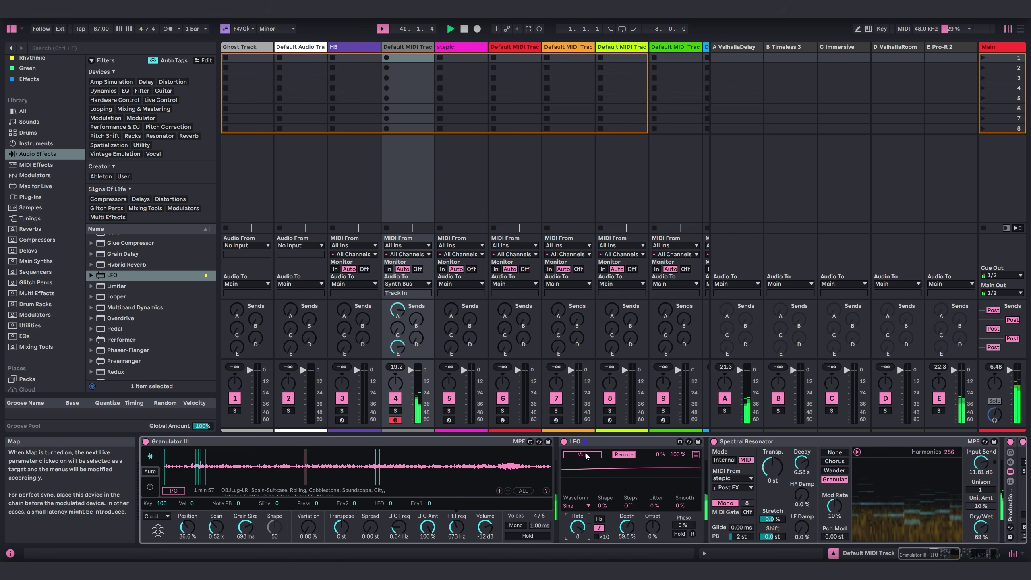
# Step: Map the LFO to Granulator III's filter frequency and reduce the LFO Depth to 16.5 %
pyautogui.click(565, 452)
pyautogui.click(456, 527)
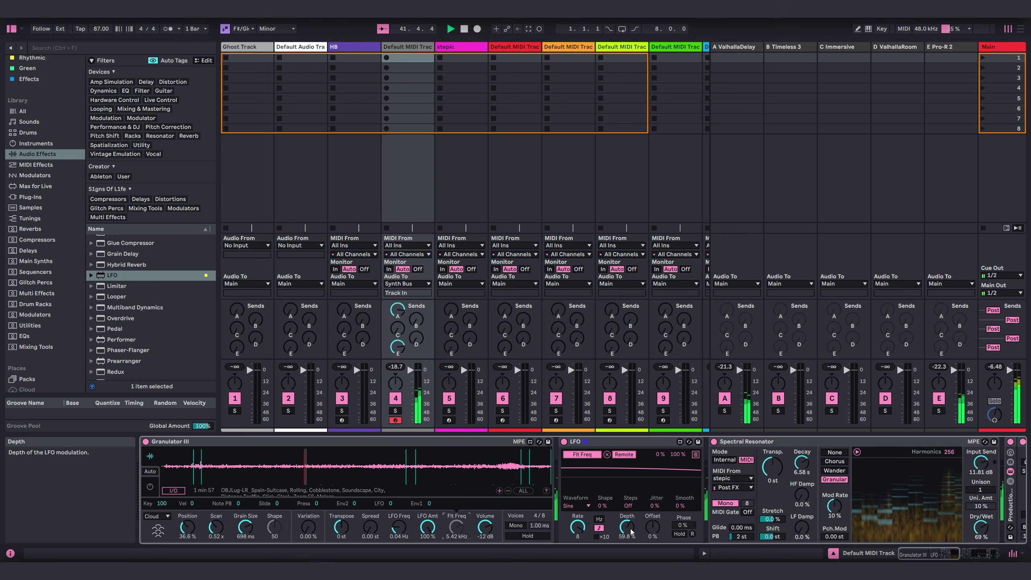
pyautogui.moveTo(631, 527); pyautogui.dragTo(631, 559)
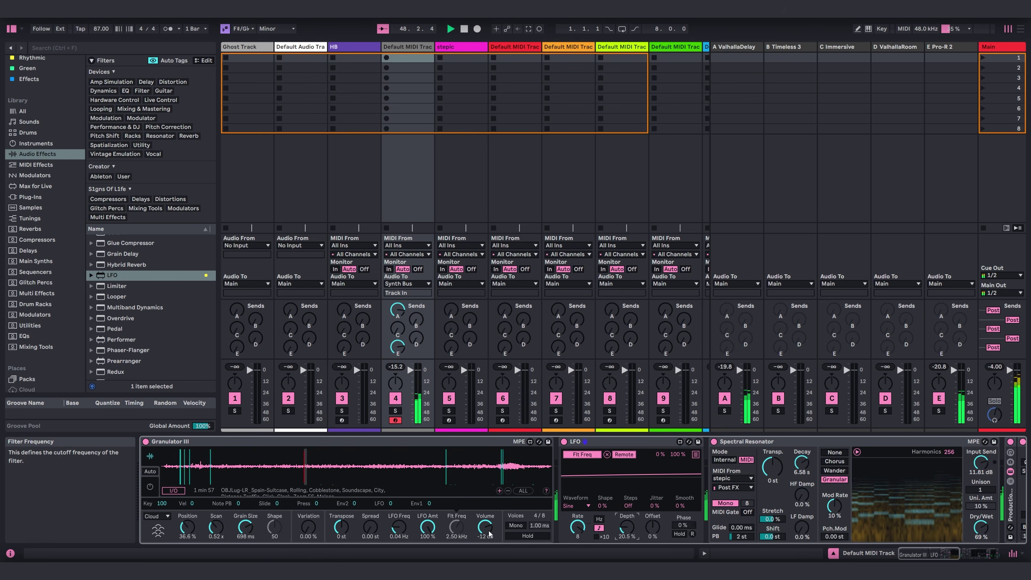
pyautogui.moveTo(626, 527); pyautogui.dragTo(627, 532)
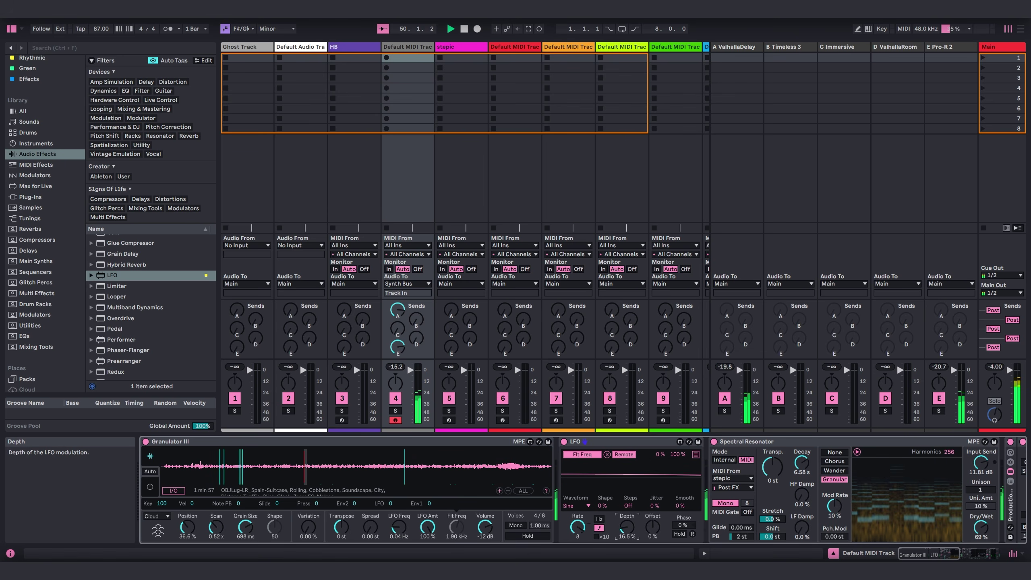
# Step: Create an empty MIDI clip in track 4's first slot and set its loop length to 8 bars in an enlarged note editor
pyautogui.click(949, 559)
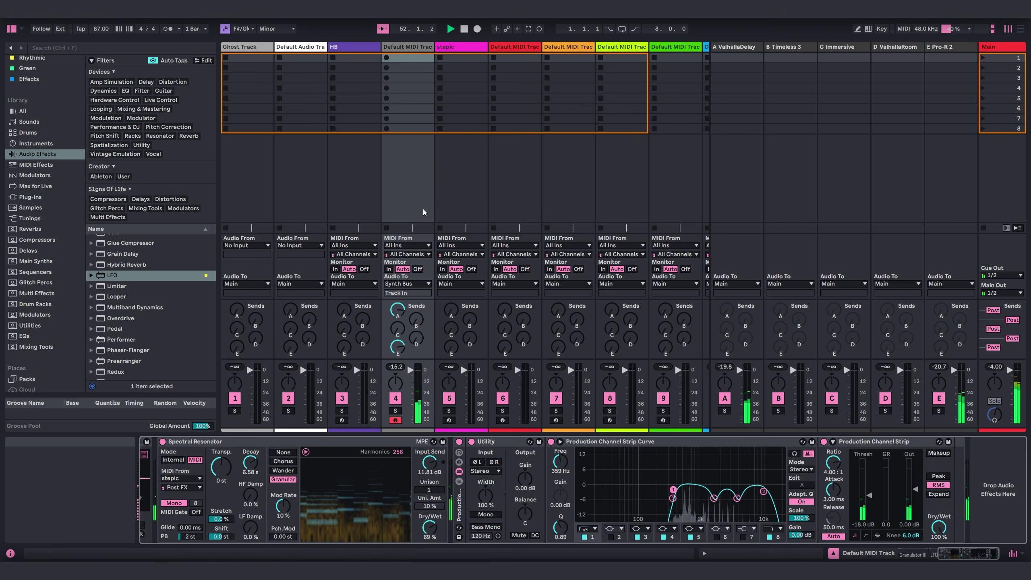
pyautogui.doubleClick(405, 60)
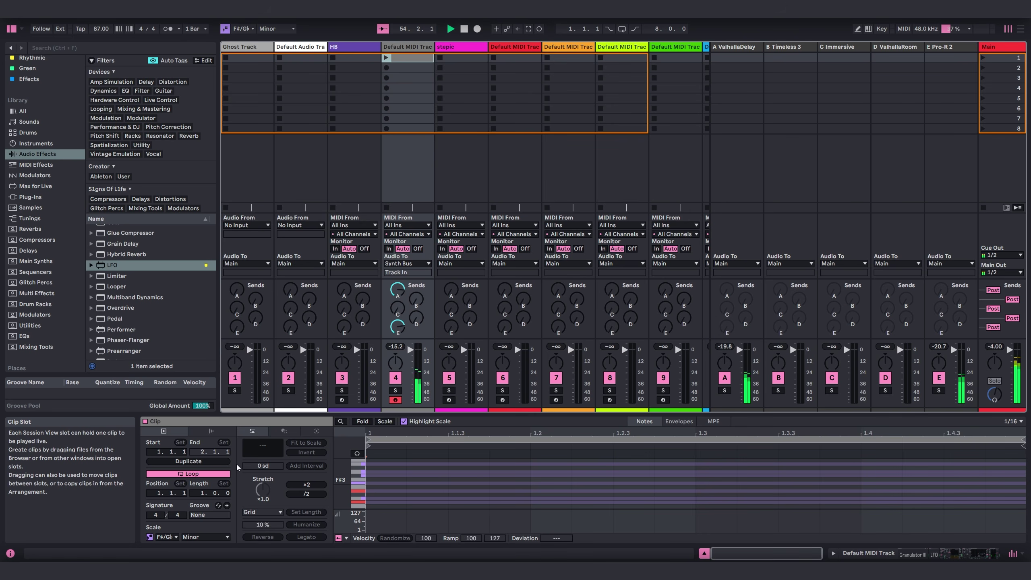
pyautogui.moveTo(202, 492); pyautogui.dragTo(202, 467)
pyautogui.moveTo(437, 414); pyautogui.dragTo(437, 163)
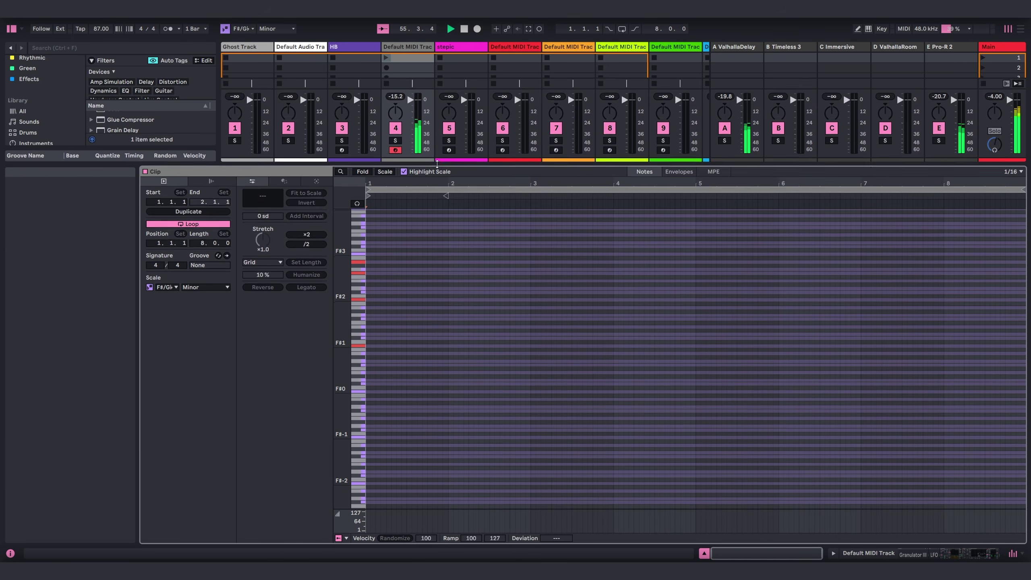
# Step: Set the clip's fixed grid to 8 bars, step-record a chord spanning F#1 to E3 across its full length, and launch it
pyautogui.rightClick(424, 319)
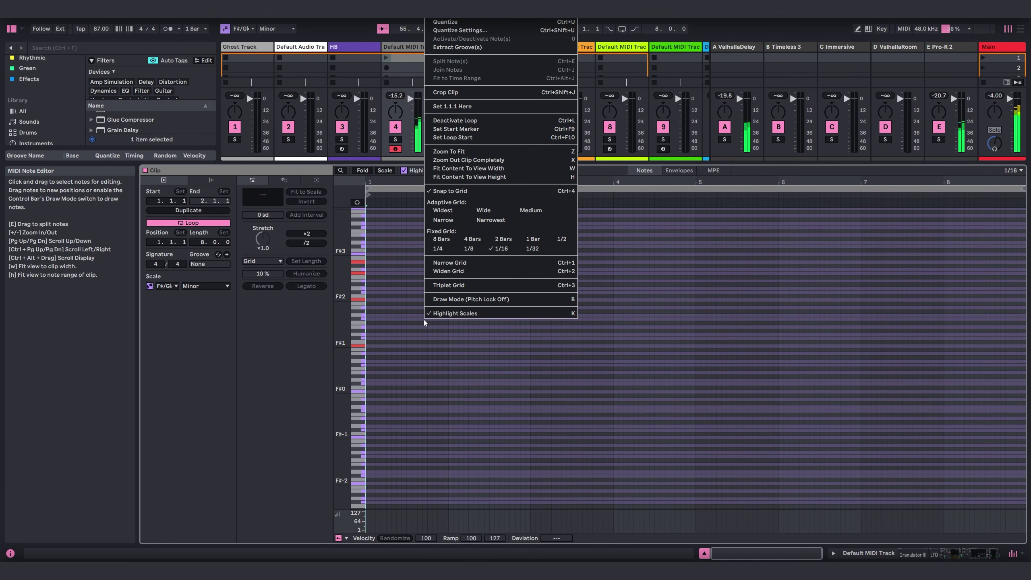
pyautogui.click(452, 241)
pyautogui.rightClick(454, 261)
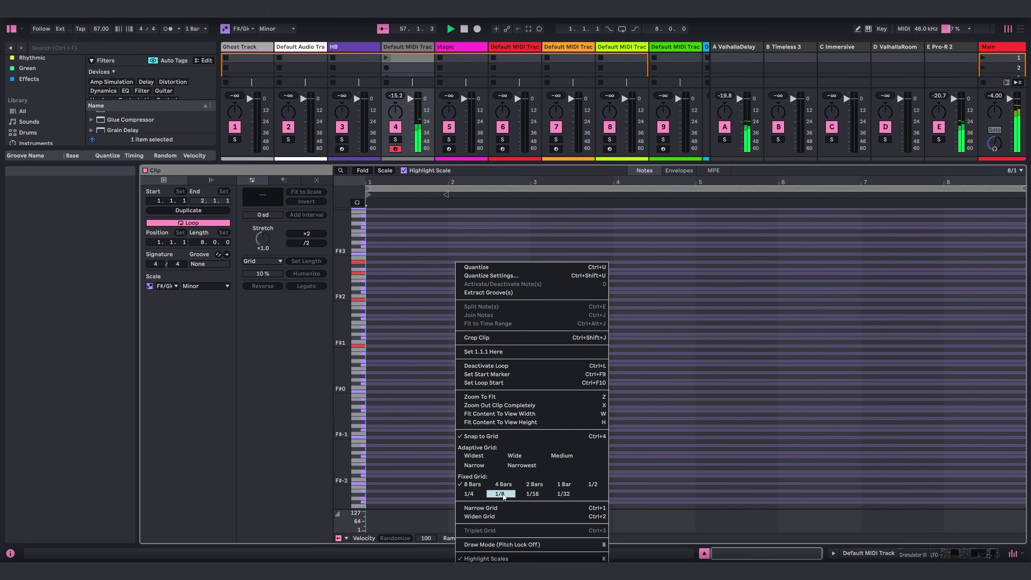
pyautogui.click(723, 341)
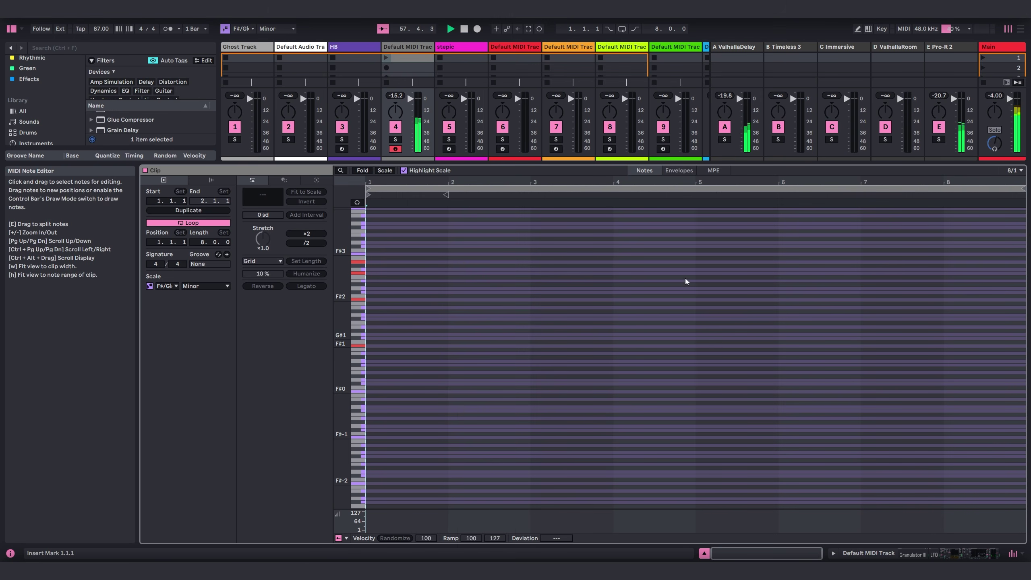
pyautogui.press('Right')
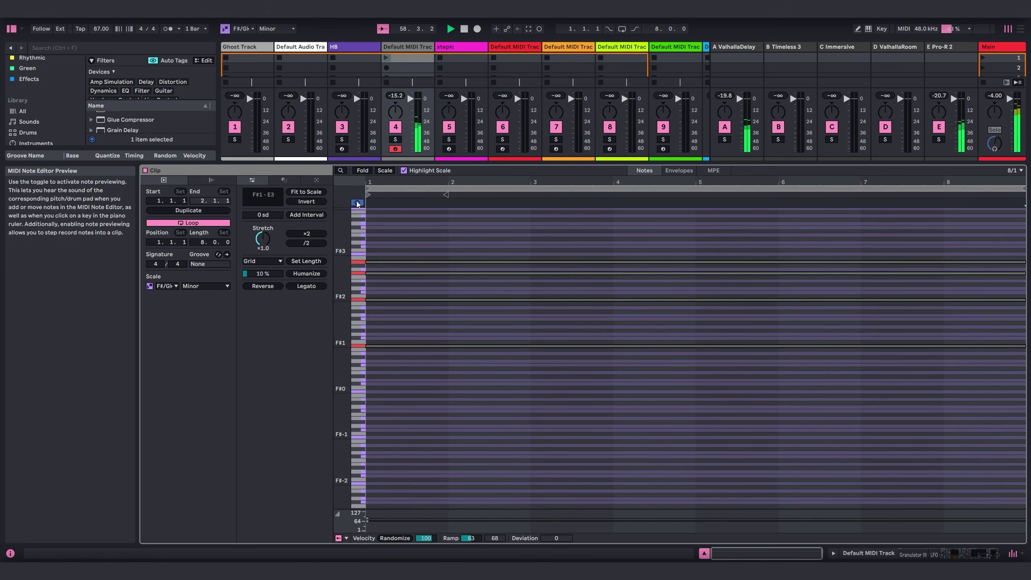
pyautogui.click(538, 111)
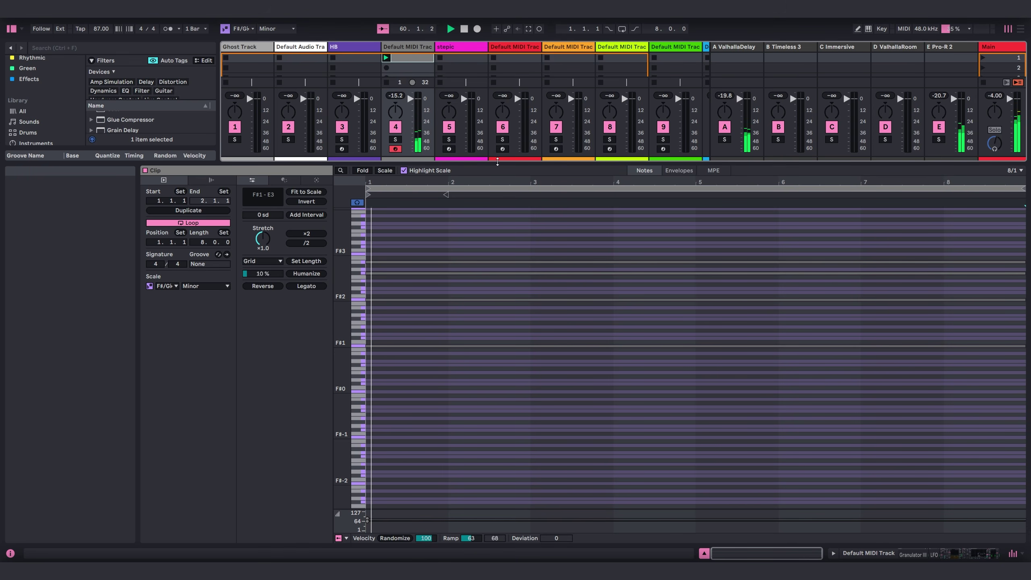
# Step: Restore the full mixer view, hide the browser, and display track 4's device chain from Granulator III onward
pyautogui.moveTo(500, 163); pyautogui.dragTo(500, 410)
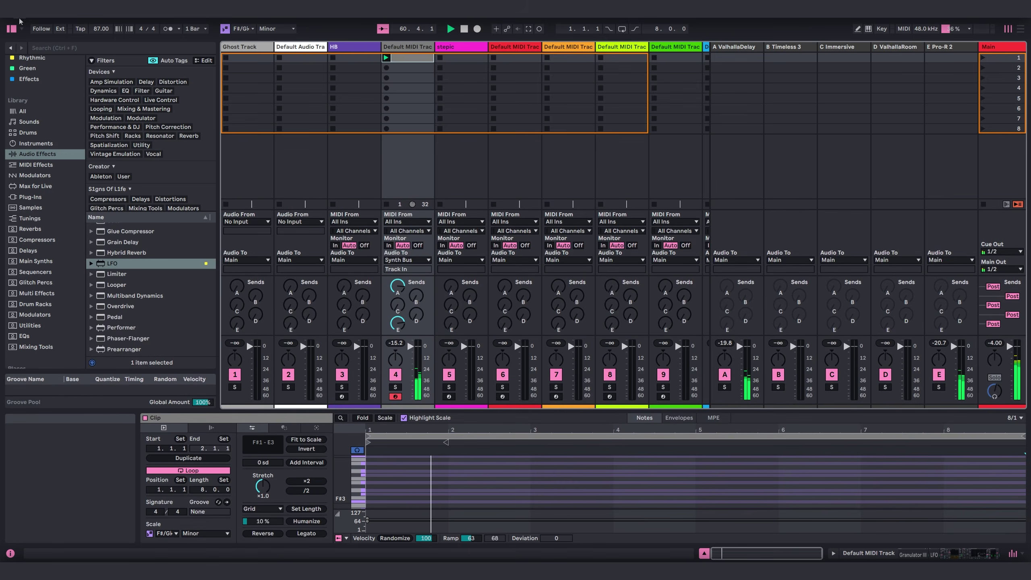
pyautogui.click(12, 30)
pyautogui.click(191, 362)
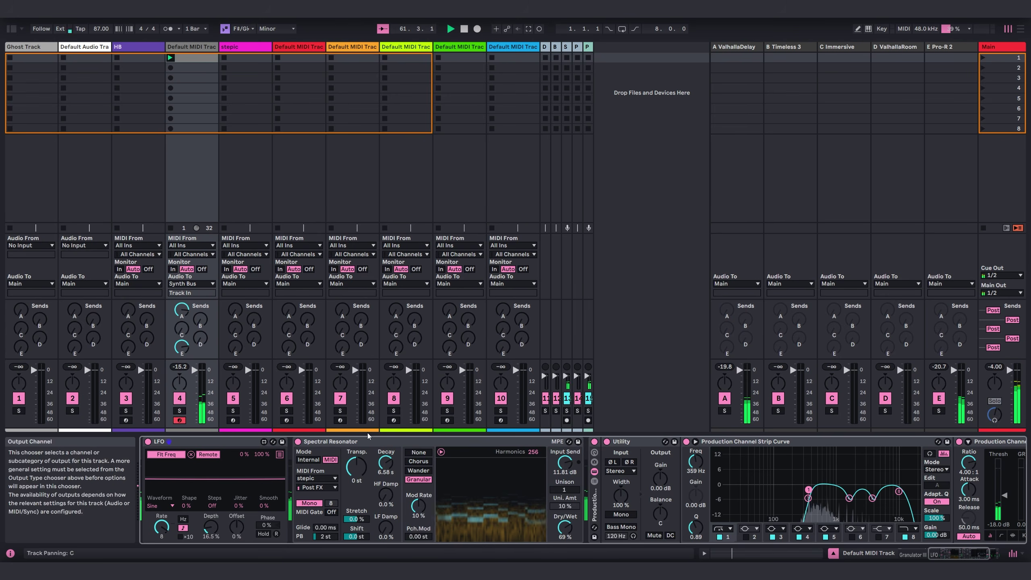
pyautogui.hscroll(-5, 291, 456)
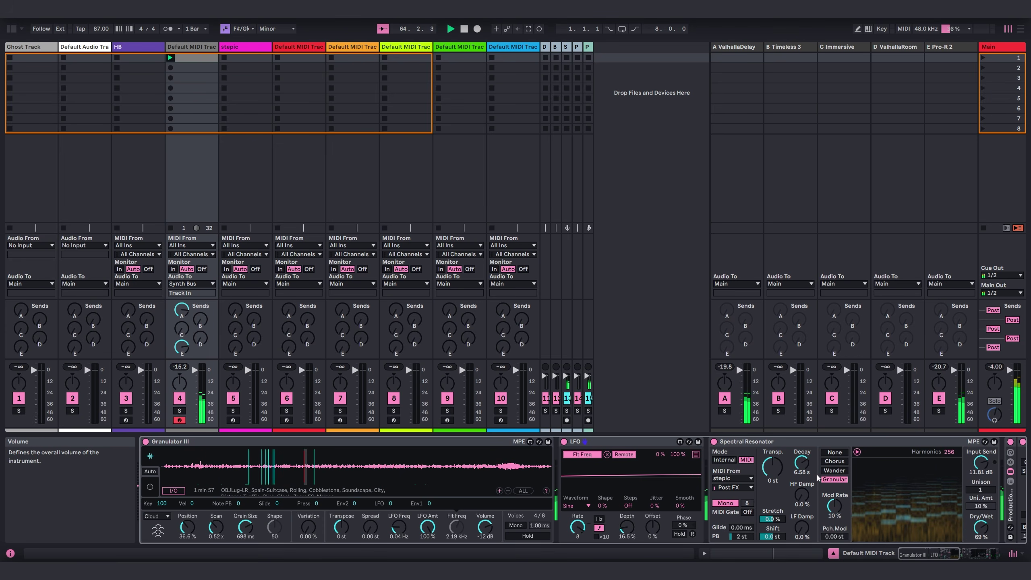
# Step: Lower the Spectral Resonator's Dry/Wet to 52 % on track 4
pyautogui.moveTo(934, 561); pyautogui.dragTo(953, 562)
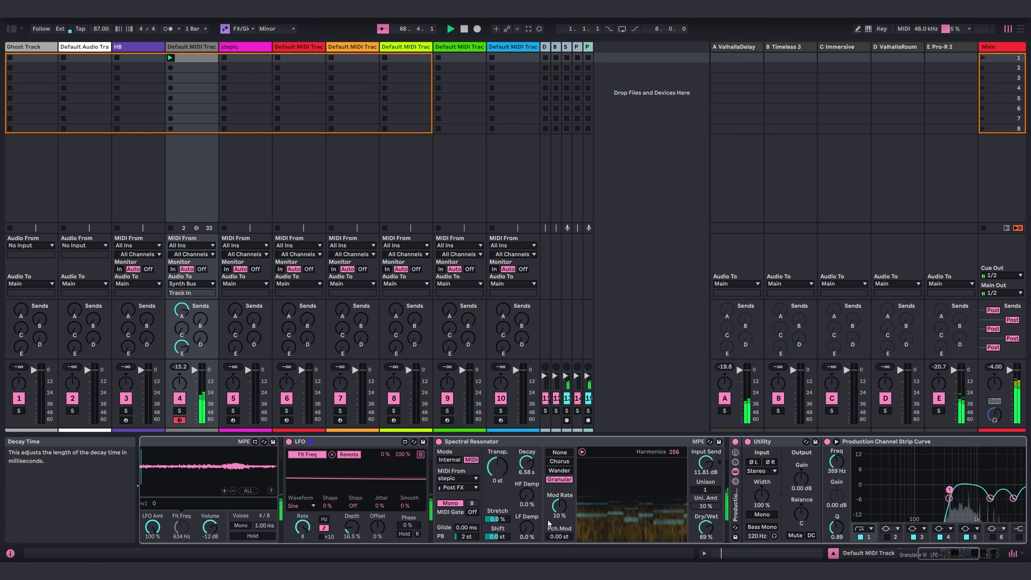
pyautogui.moveTo(706, 527); pyautogui.dragTo(705, 538)
pyautogui.moveTo(705, 489); pyautogui.dragTo(707, 500)
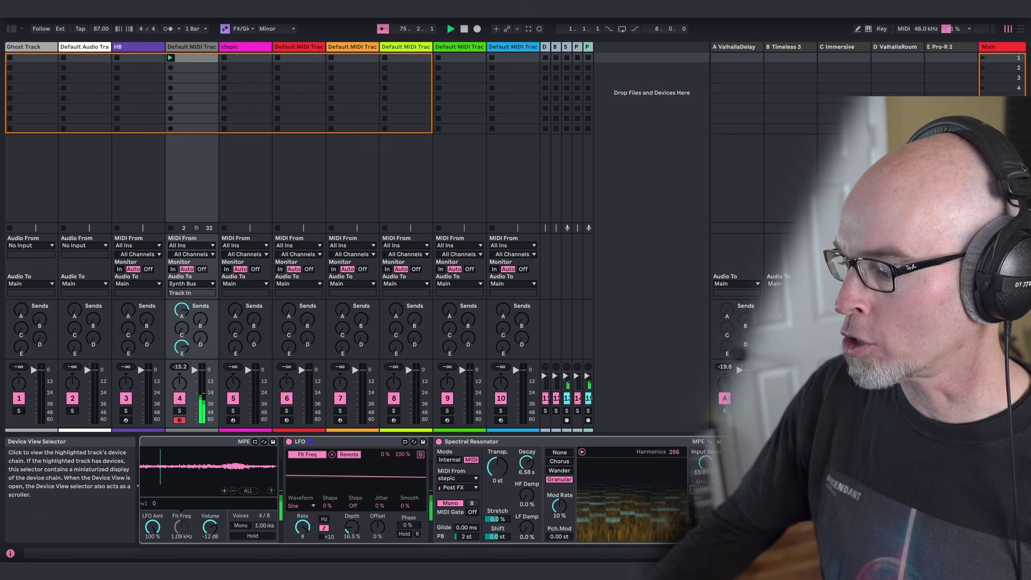
pyautogui.click(1003, 553)
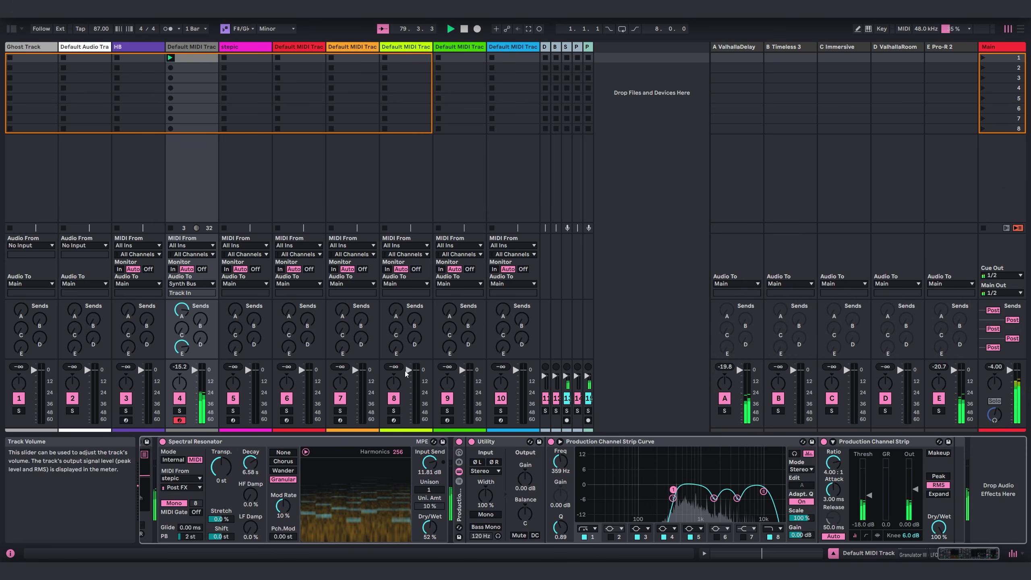
# Step: Load Vital from the Synths collection onto MIDI track 6 and hide the browser
pyautogui.click(304, 51)
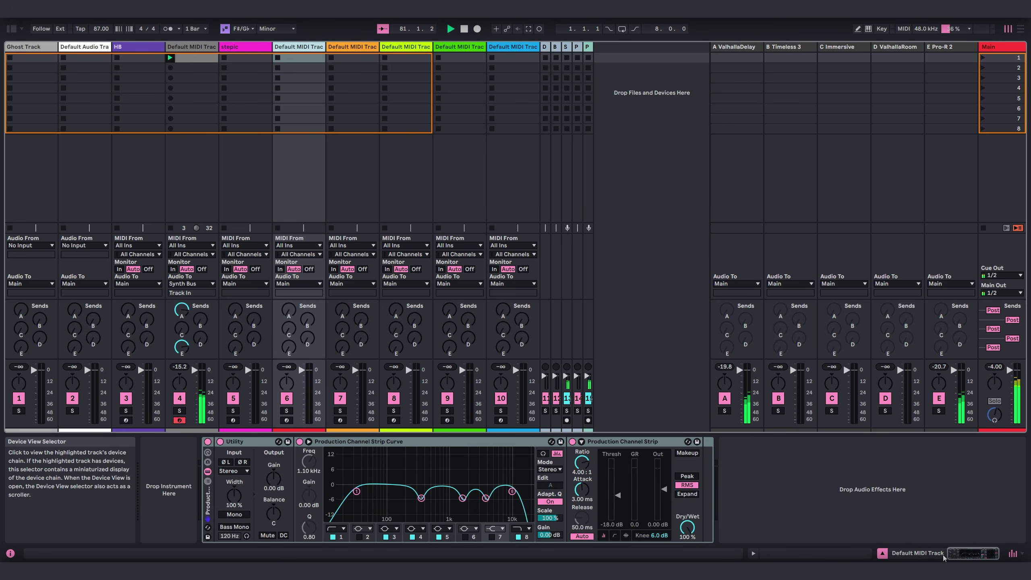
pyautogui.click(11, 29)
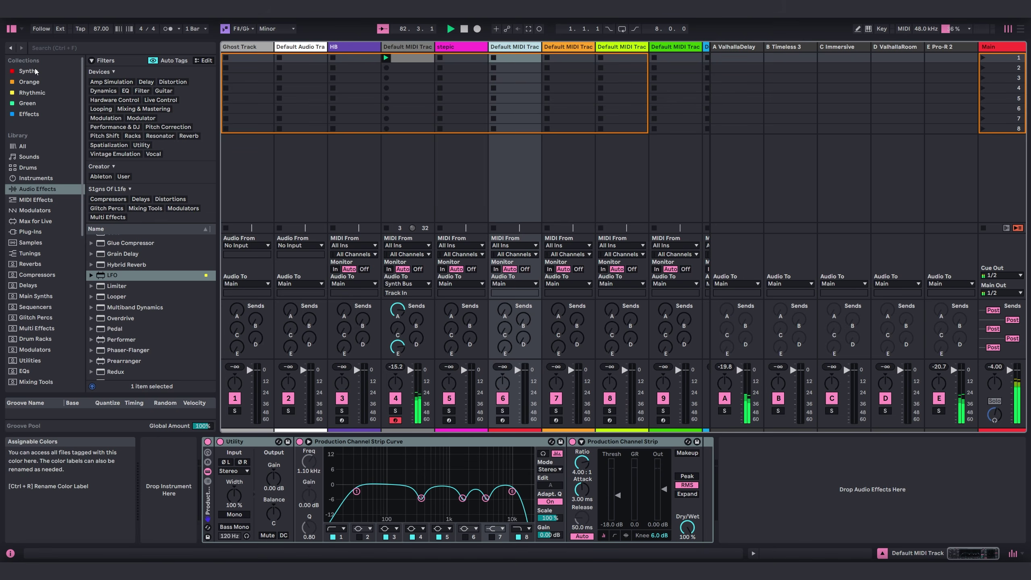
pyautogui.click(28, 71)
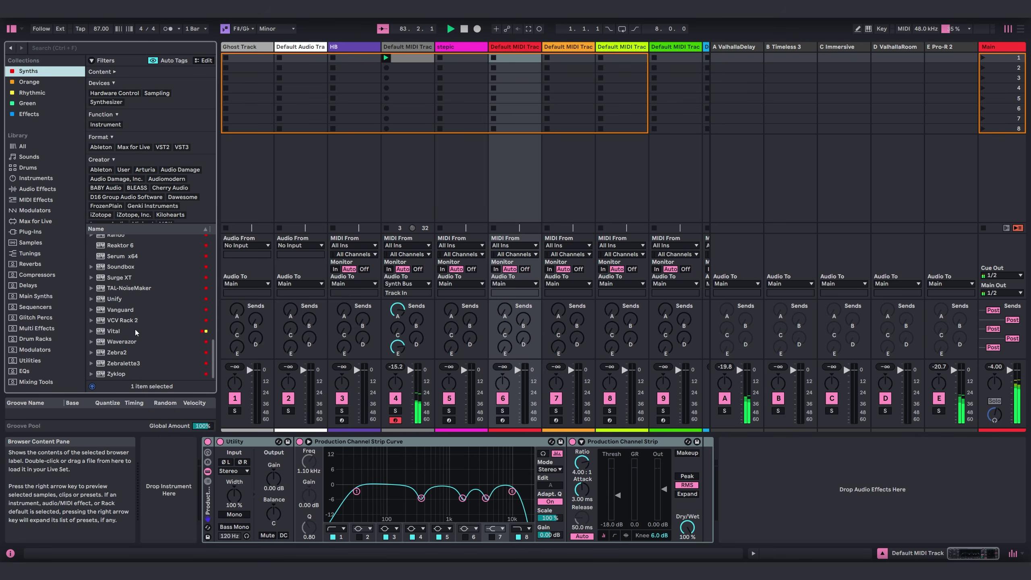
pyautogui.click(136, 331)
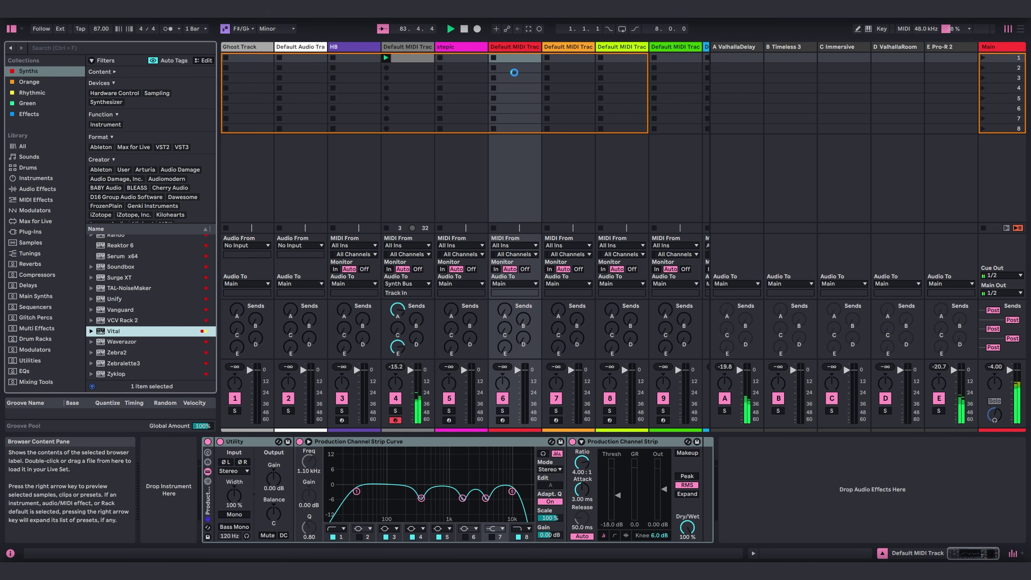
pyautogui.moveTo(514, 72); pyautogui.dragTo(513, 72)
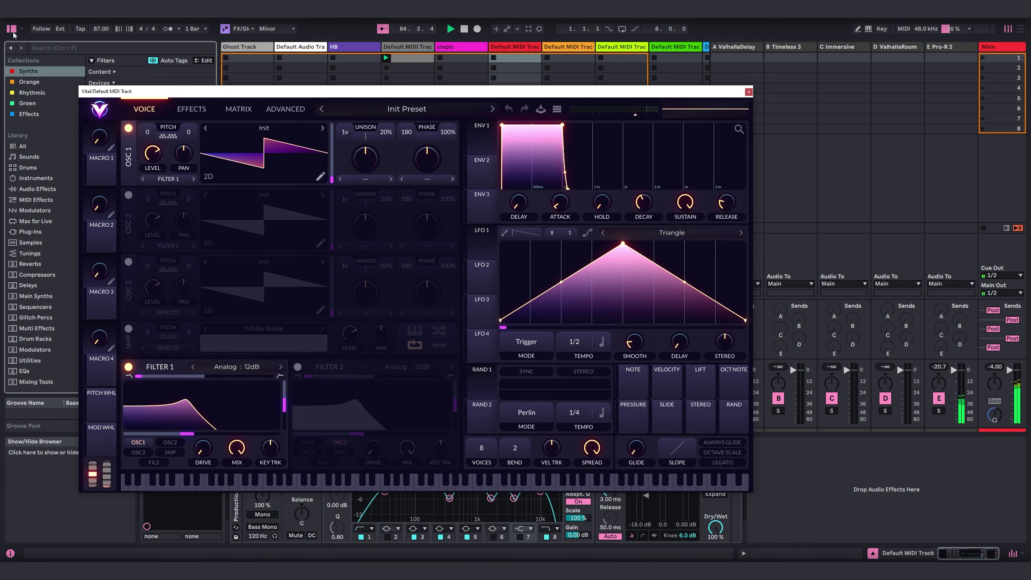
pyautogui.click(12, 30)
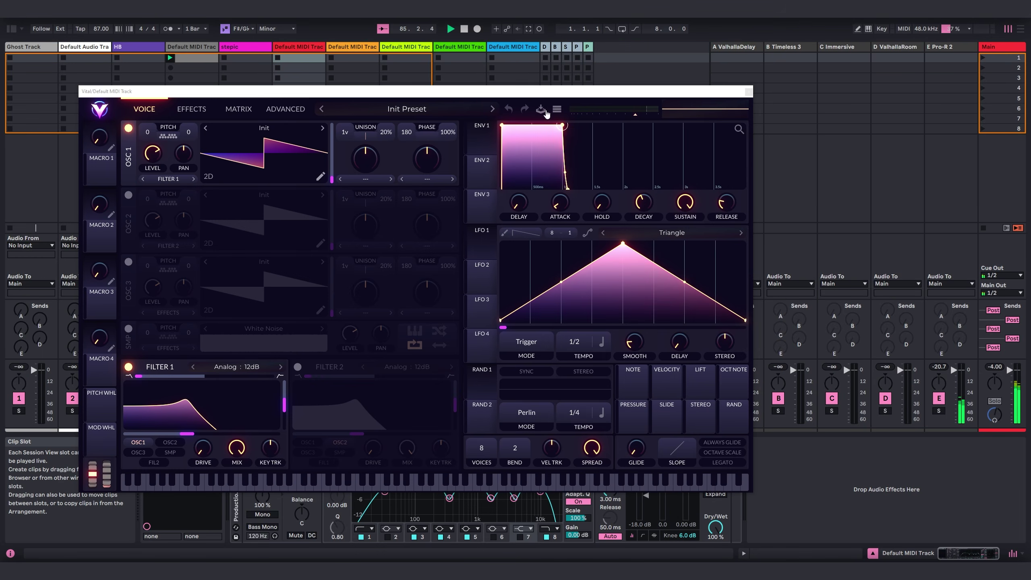
# Step: Set Vital's Filter 1 to Analog 24dB and lower its cutoff slightly
pyautogui.moveTo(528, 94); pyautogui.dragTo(631, 103)
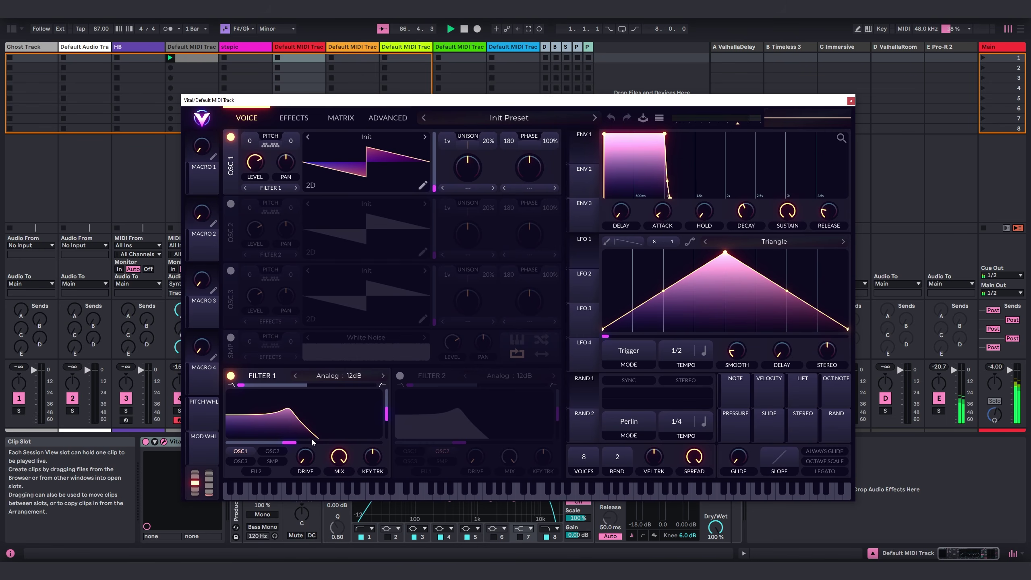
pyautogui.click(383, 375)
pyautogui.moveTo(289, 442); pyautogui.dragTo(276, 447)
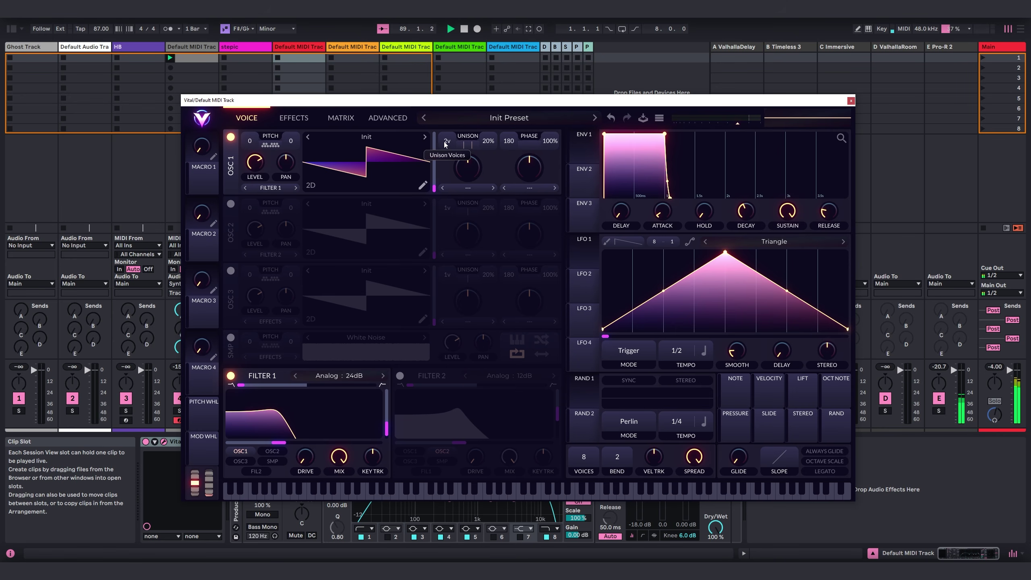
# Step: Set Vital's OSC 1 unison to 4 voices with 9% detune
pyautogui.moveTo(445, 144); pyautogui.dragTo(446, 140)
pyautogui.scroll(3, 485, 156)
pyautogui.scroll(3, 695, 463)
# Step: Arm track 6 for recording and adjust Vital's Filter 1 cutoff to about -10 semitones
pyautogui.click(851, 100)
pyautogui.click(286, 420)
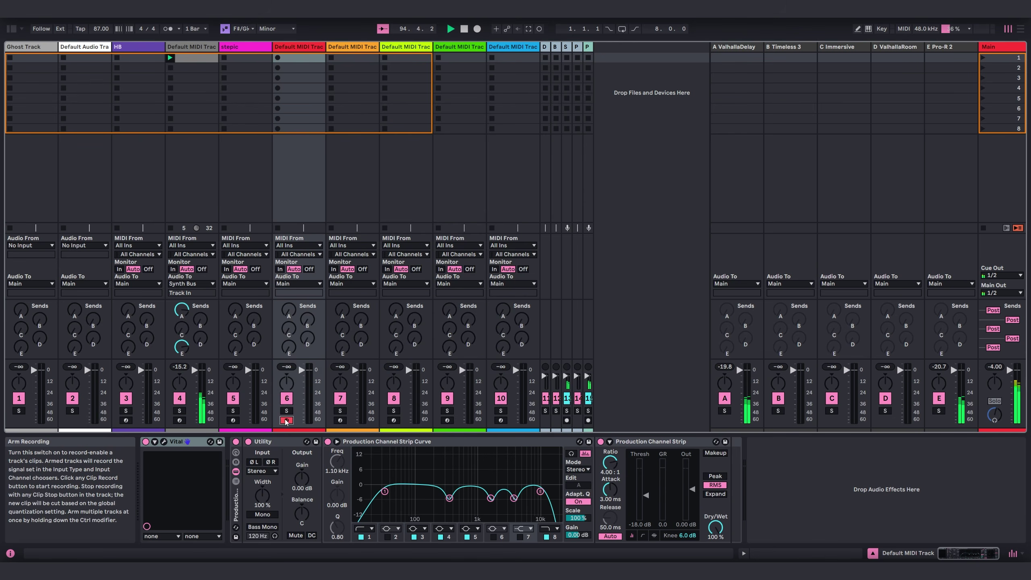
pyautogui.click(163, 441)
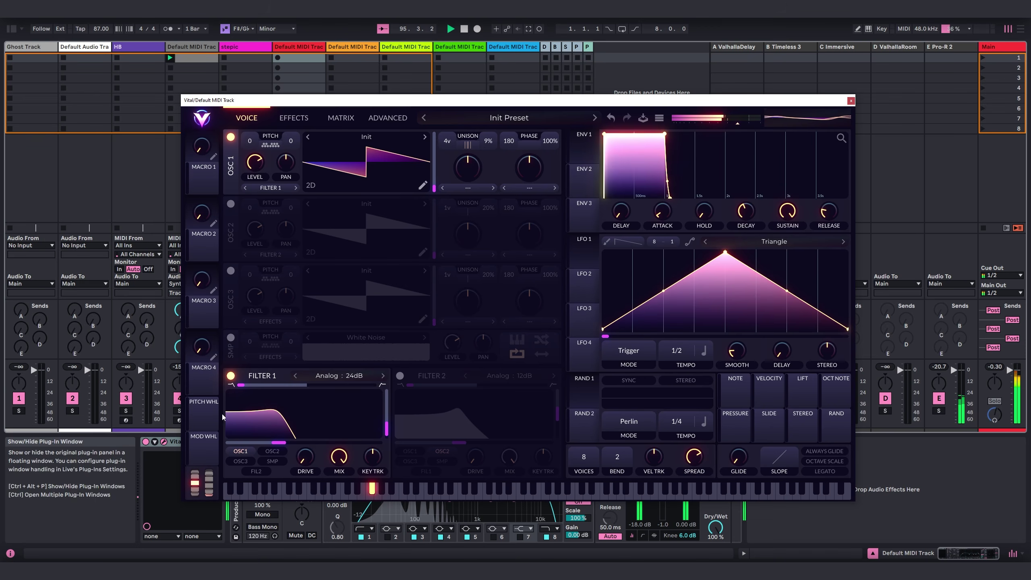
pyautogui.moveTo(276, 443)
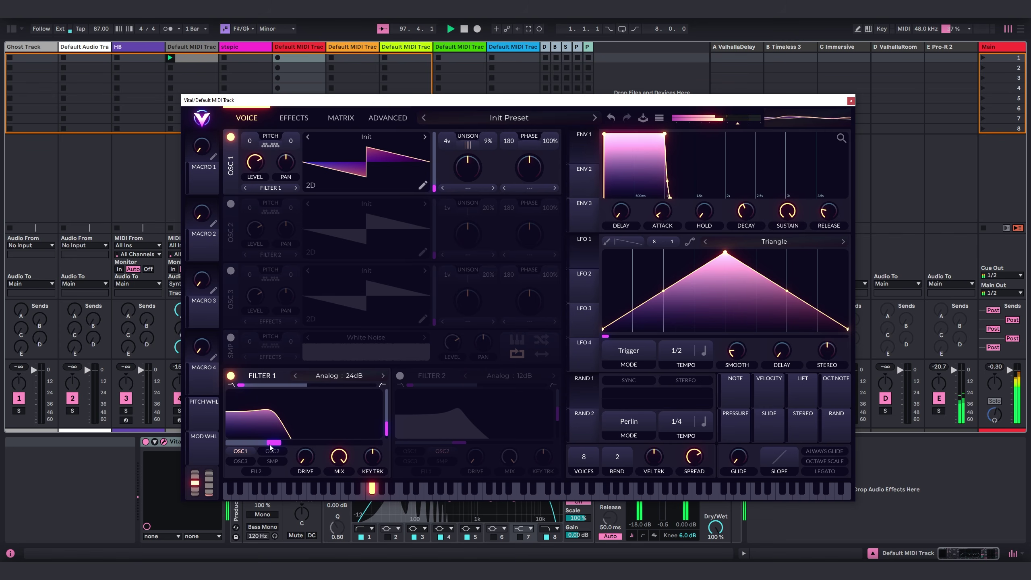
pyautogui.moveTo(270, 447)
pyautogui.mouseDown()
pyautogui.moveTo(315, 441)
pyautogui.moveTo(279, 436)
pyautogui.mouseUp()
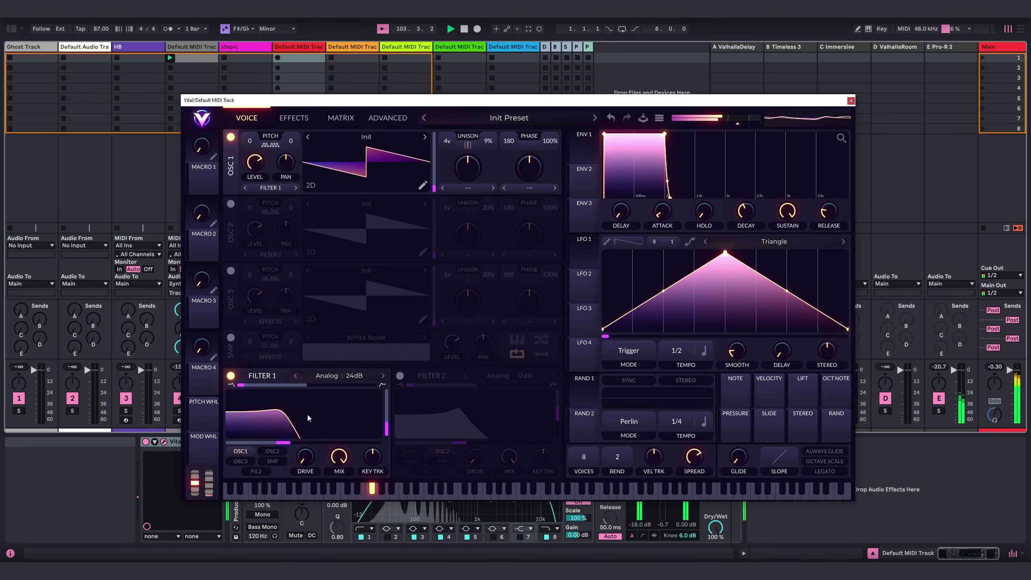
pyautogui.moveTo(283, 446); pyautogui.dragTo(275, 442)
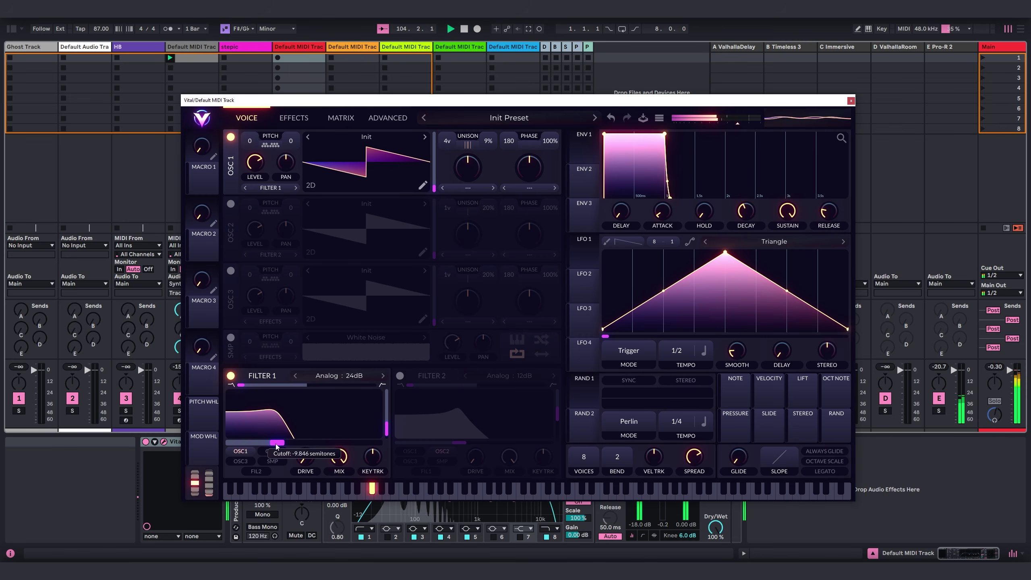
# Step: Change Vital's LFO 1 mode to Sync
pyautogui.click(629, 351)
pyautogui.click(630, 377)
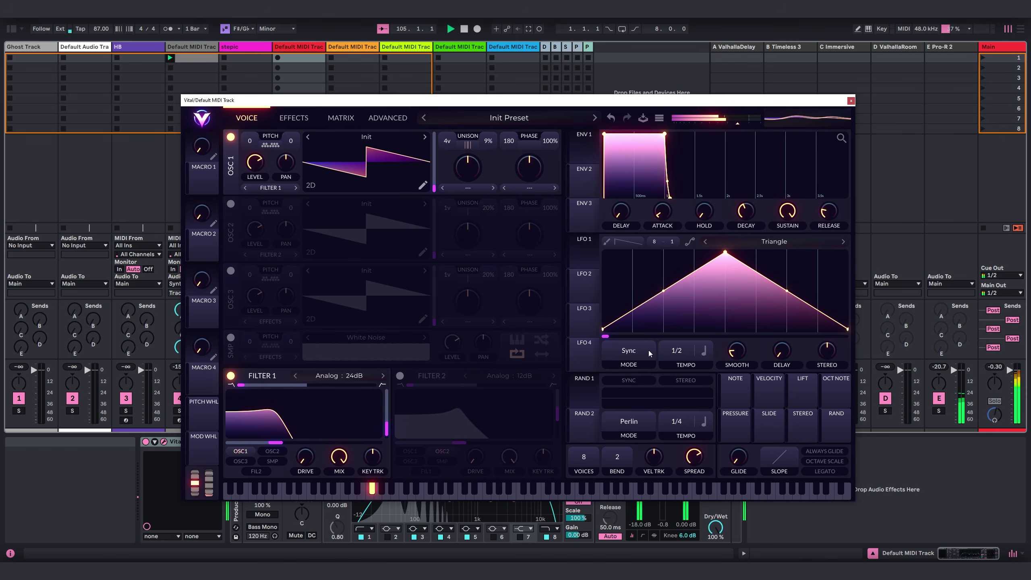
# Step: Set Vital's LFO 1 tempo to 4/1 and assign LFO 1 to the Filter 1 cutoff
pyautogui.moveTo(674, 351); pyautogui.dragTo(679, 376)
pyautogui.moveTo(585, 254); pyautogui.dragTo(306, 431)
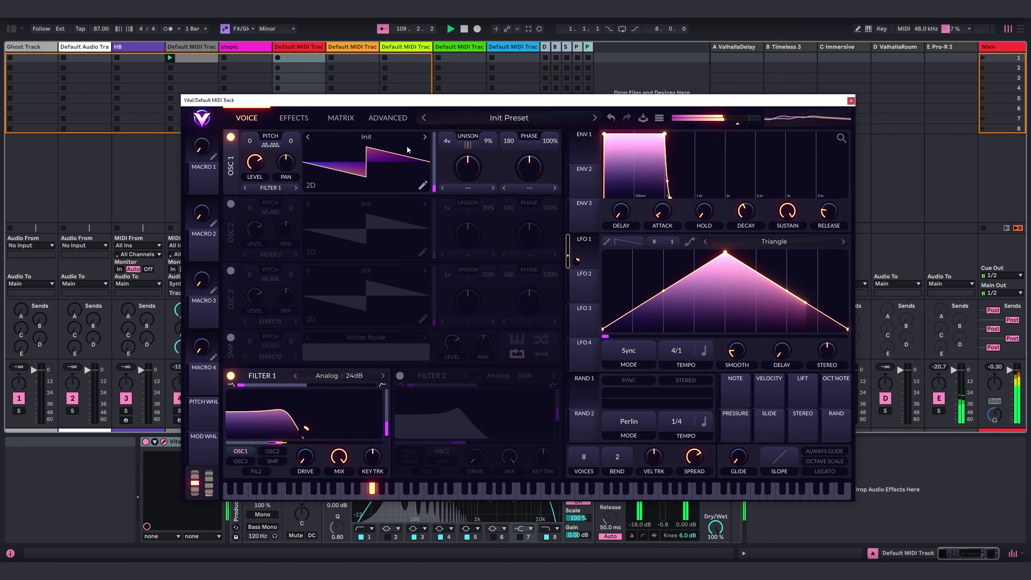
# Step: Sync Random 1 at a 1/1 tempo and assign it to OSC 1's Table Spread and Spect Spread
pyautogui.click(388, 118)
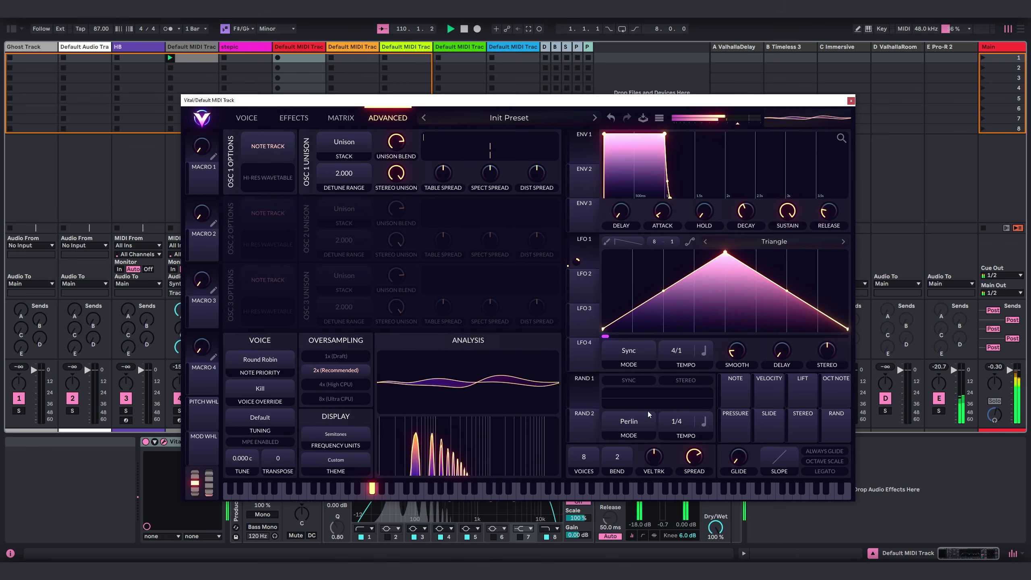
pyautogui.click(628, 380)
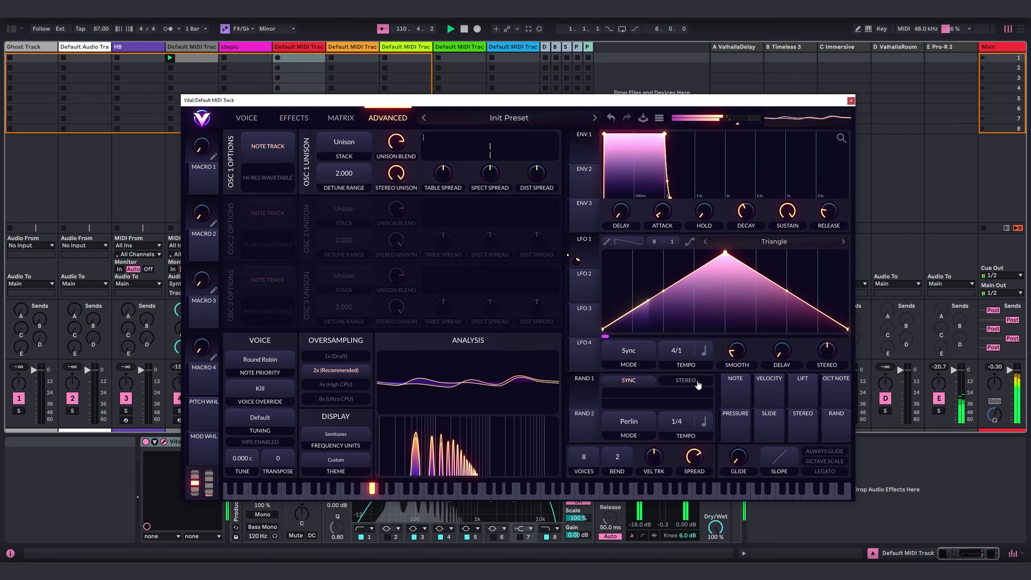
pyautogui.moveTo(676, 422); pyautogui.dragTo(691, 447)
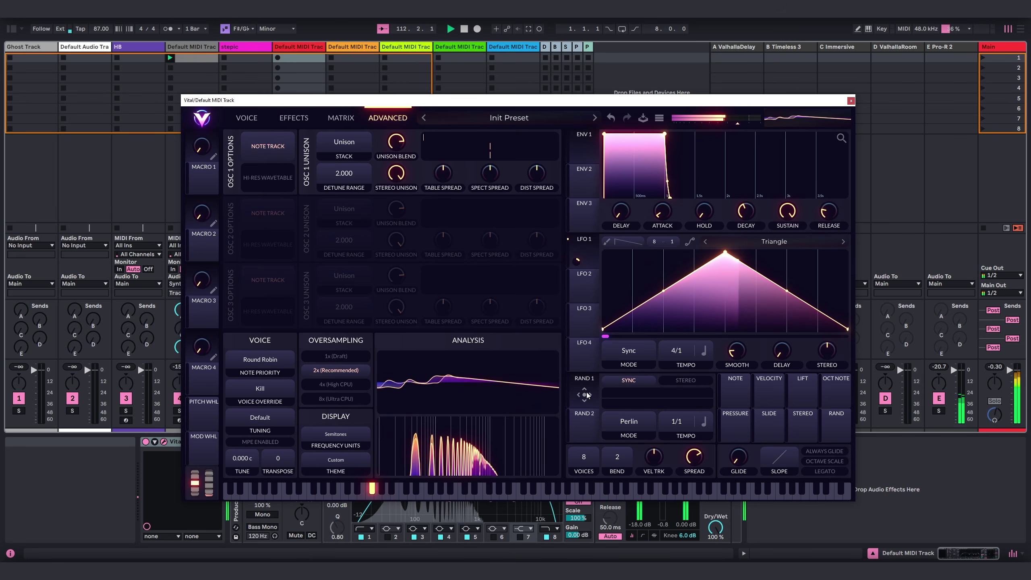
pyautogui.moveTo(584, 394); pyautogui.dragTo(447, 191)
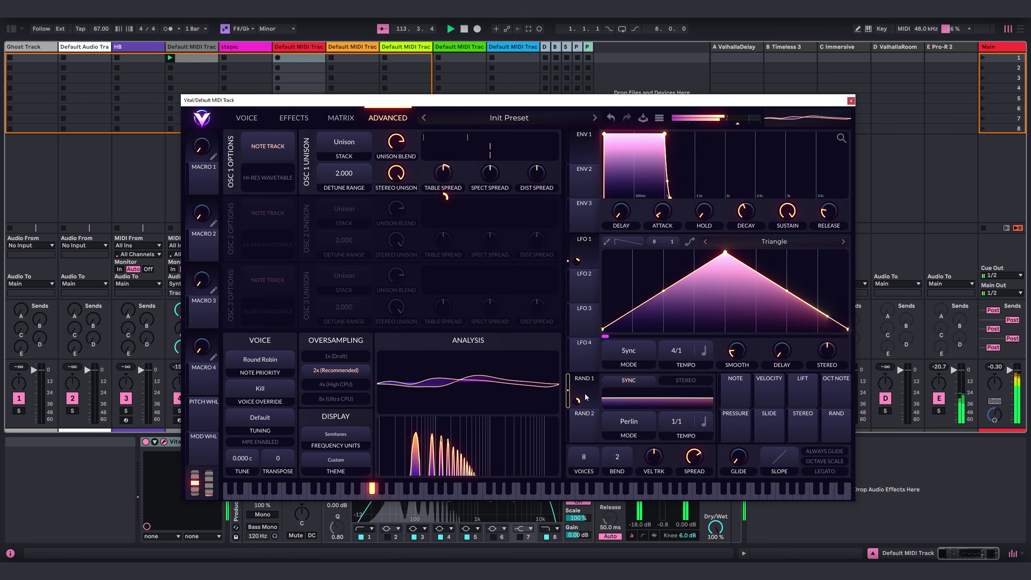
pyautogui.moveTo(585, 397); pyautogui.dragTo(491, 218)
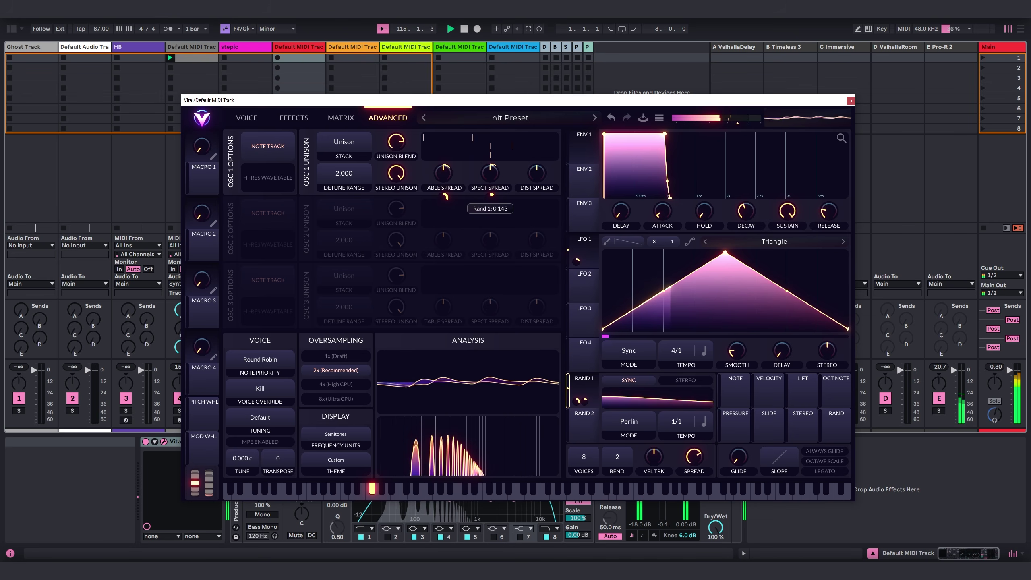
pyautogui.moveTo(443, 197)
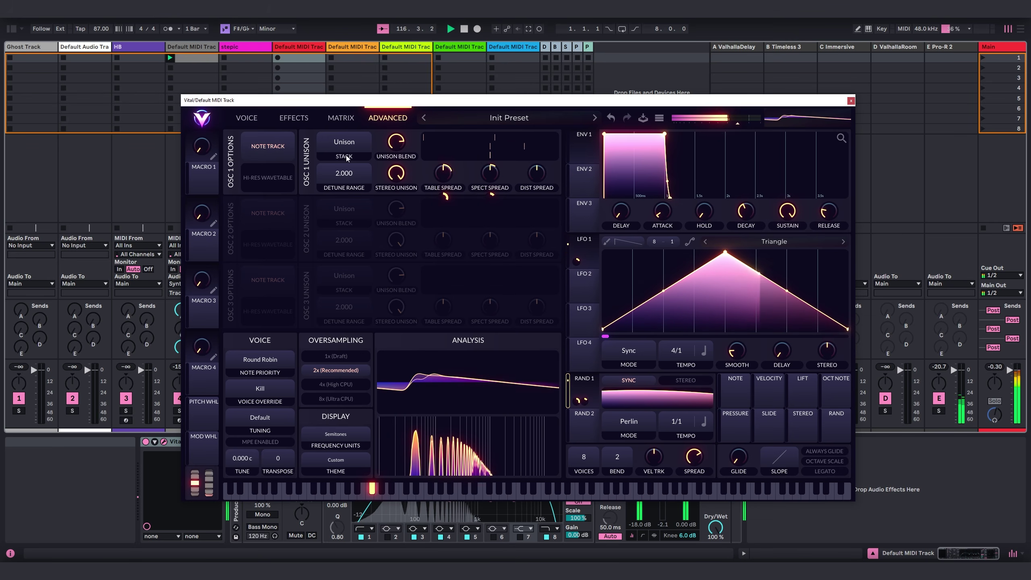
# Step: Enable Vital's Compressor in Multiband mode and lower its band gain to about 3.3 dB
pyautogui.click(291, 118)
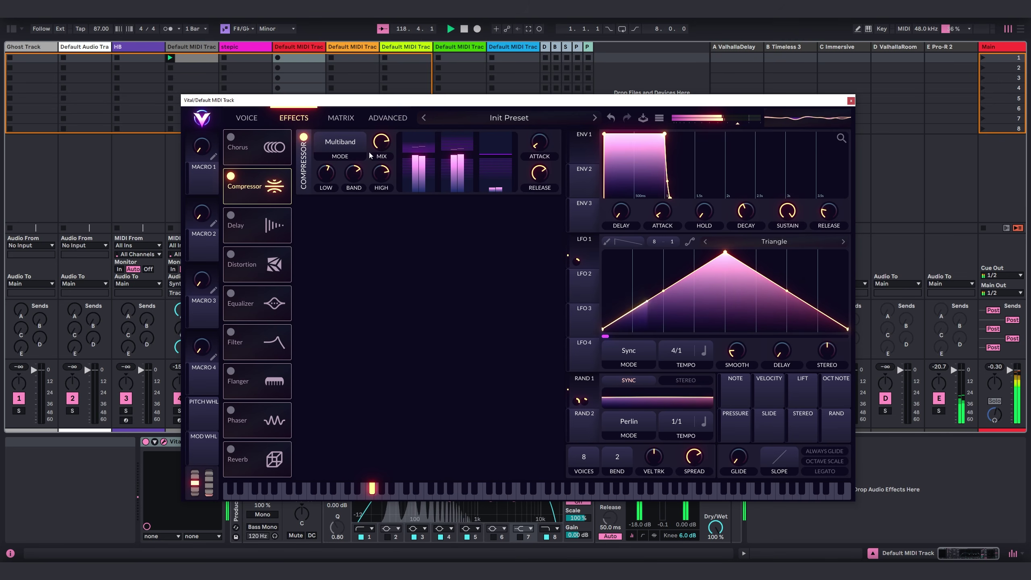
pyautogui.moveTo(357, 184)
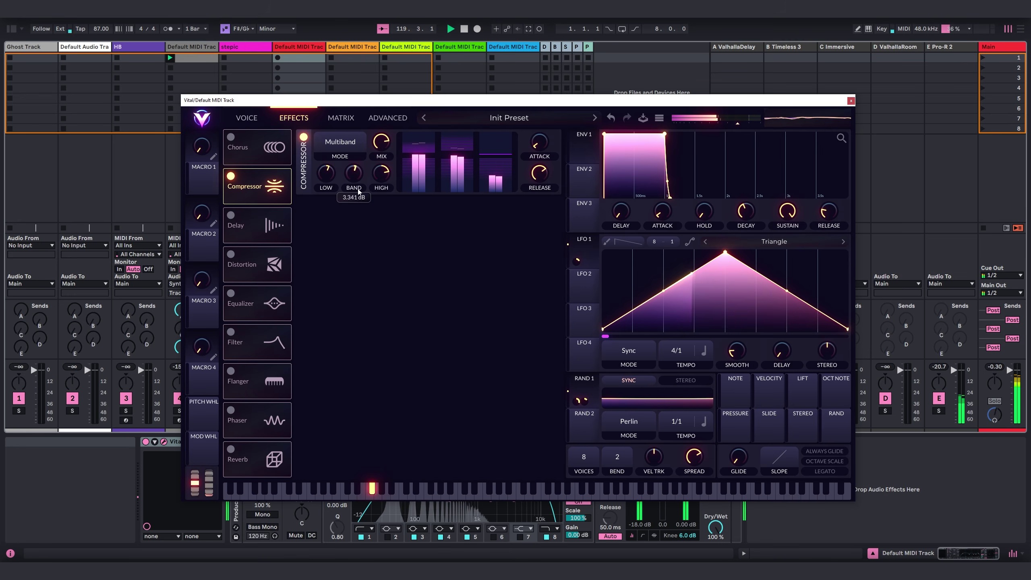
pyautogui.scroll(-2, 354, 174)
pyautogui.moveTo(357, 189); pyautogui.dragTo(357, 180)
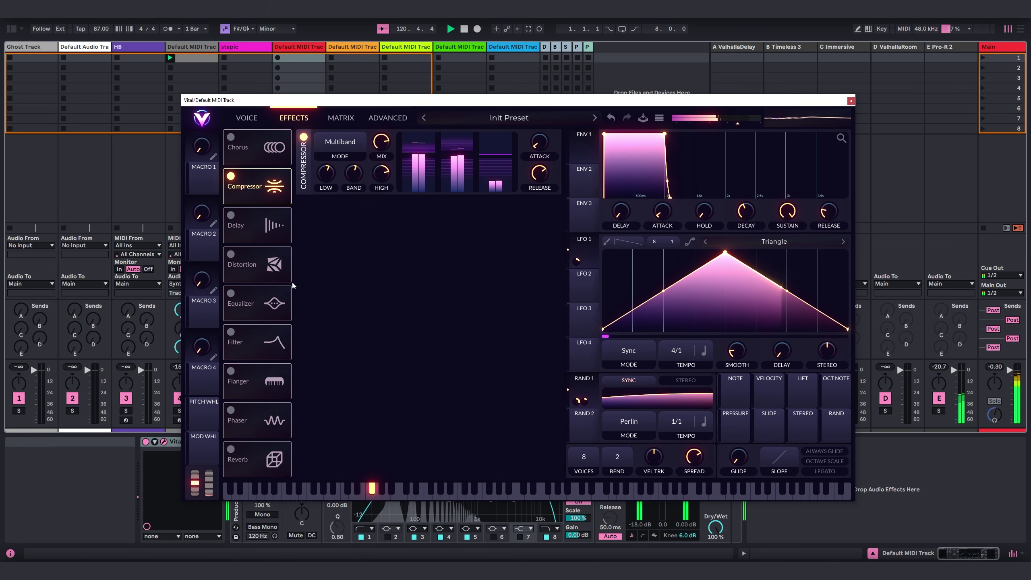
# Step: Enable Vital's Distortion with the Sine Fold type, reduce its mix, and set the drive to about 4 dB
pyautogui.click(239, 264)
pyautogui.click(345, 245)
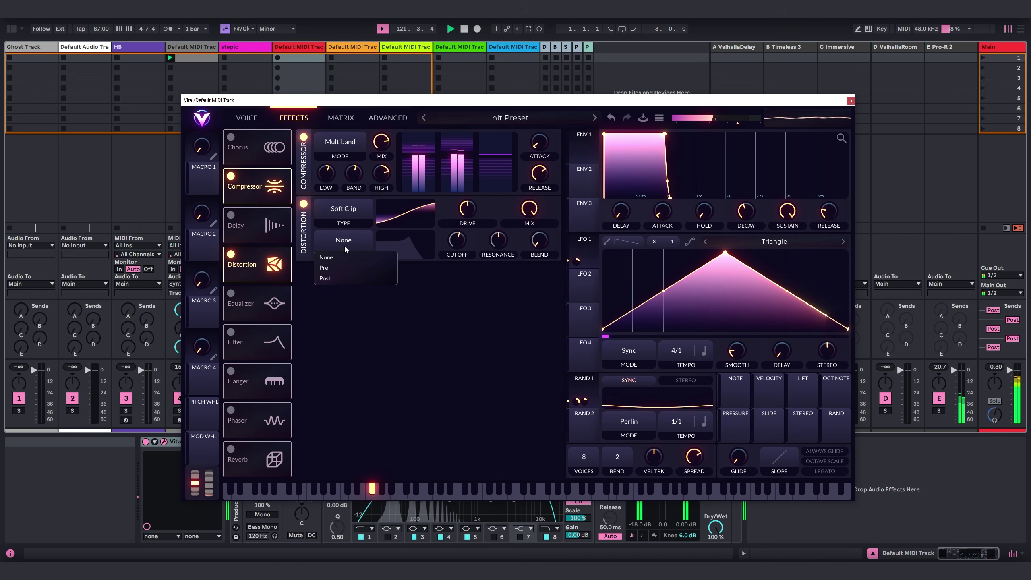
pyautogui.click(337, 281)
pyautogui.click(347, 211)
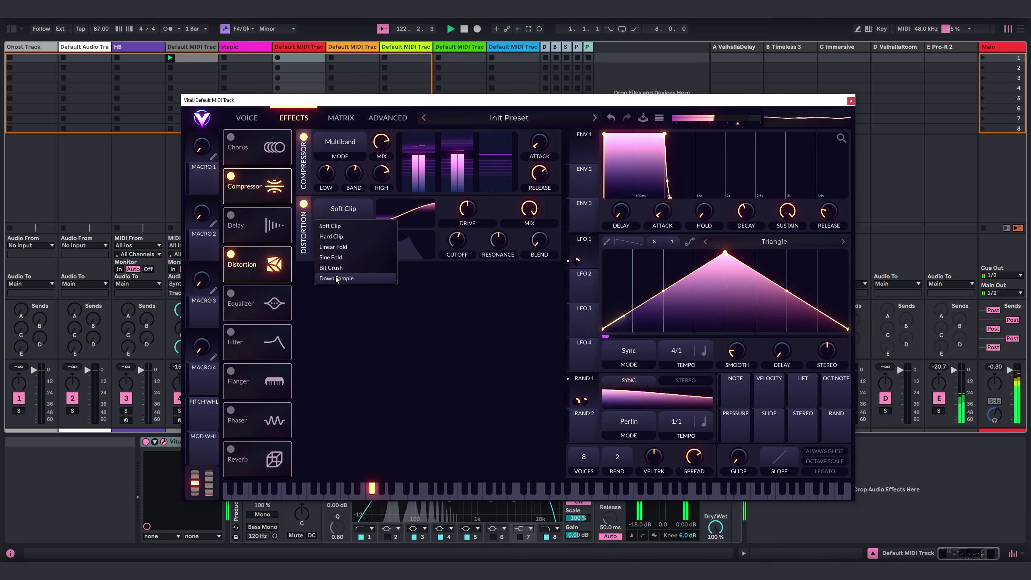
pyautogui.click(346, 257)
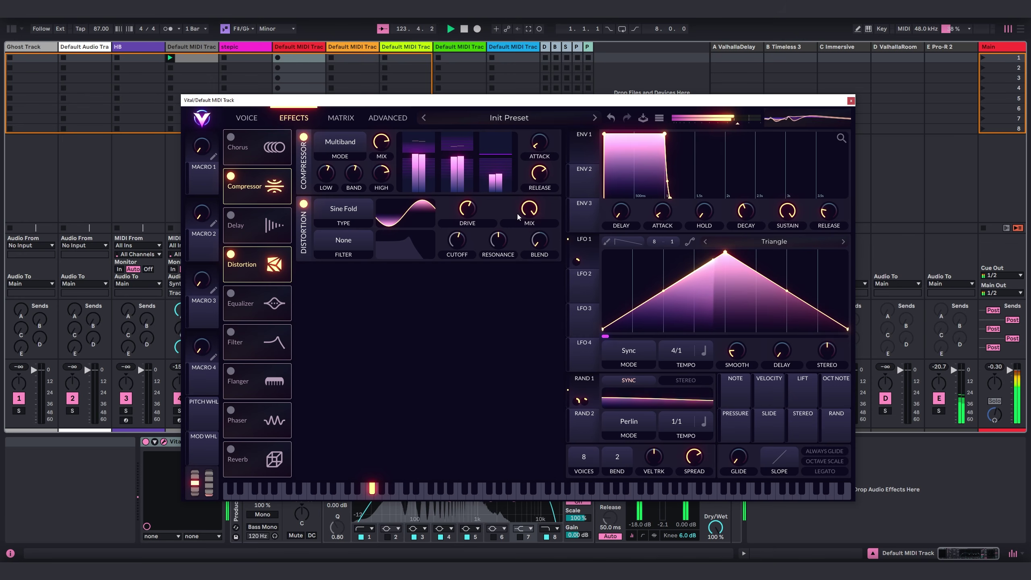
pyautogui.moveTo(517, 213); pyautogui.dragTo(537, 285)
pyautogui.moveTo(530, 211); pyautogui.dragTo(530, 214)
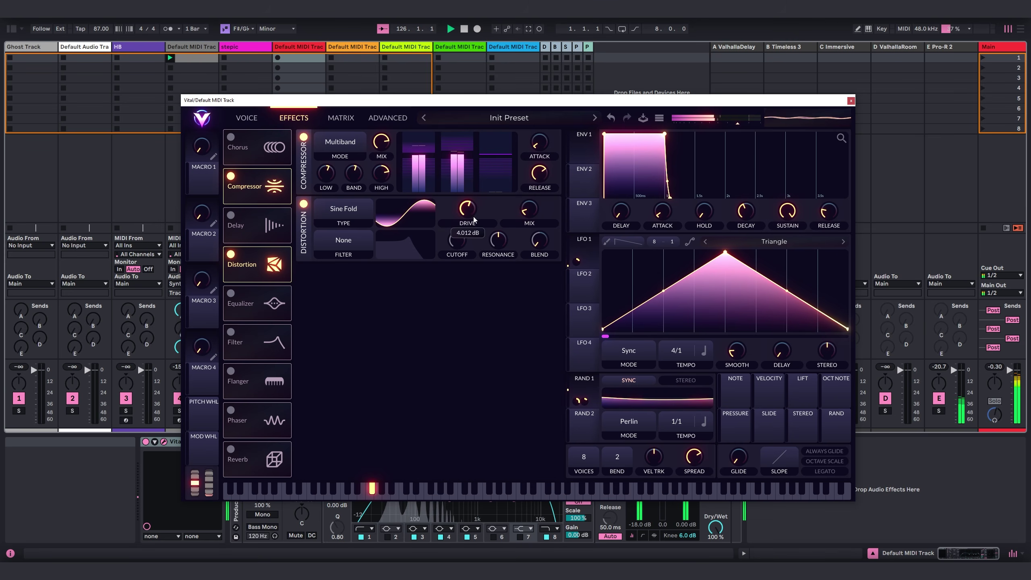
# Step: Assign Random 1 to the Distortion drive and make the modulation bipolar
pyautogui.moveTo(578, 400); pyautogui.dragTo(467, 209)
pyautogui.rightClick(470, 235)
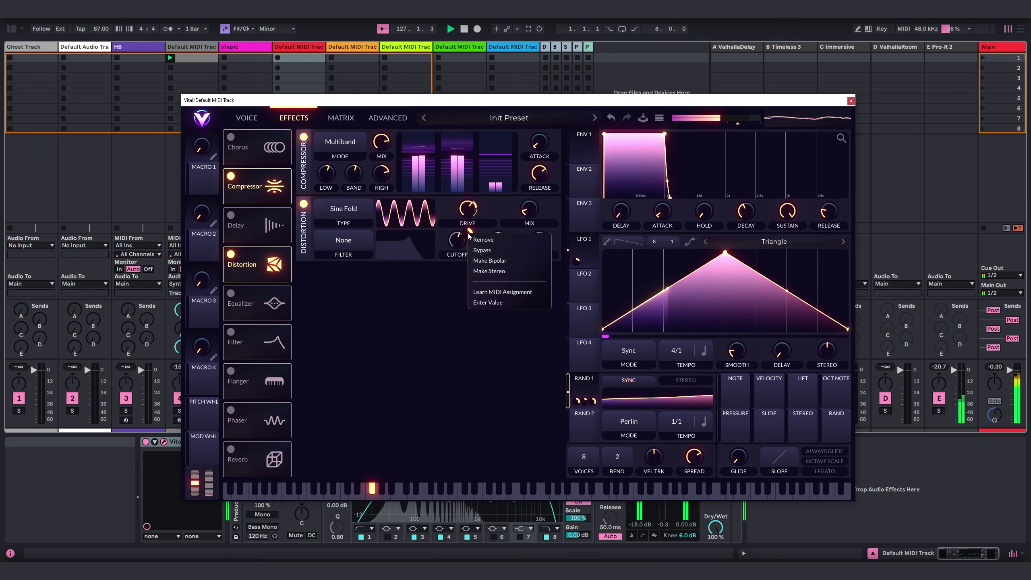
pyautogui.click(488, 261)
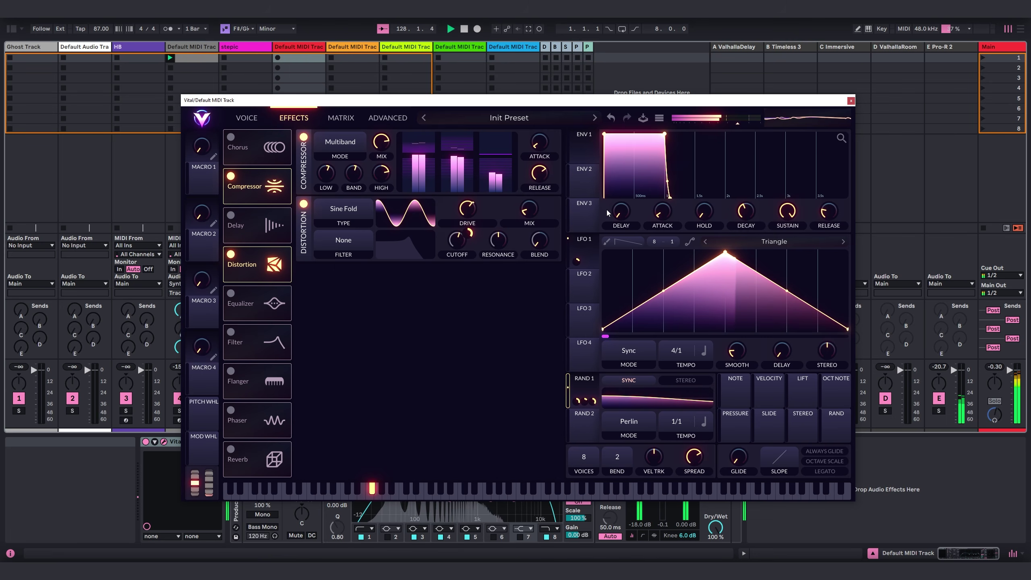
# Step: Check the drive modulation amount and turn on the Stereo option for Random 1
pyautogui.click(388, 118)
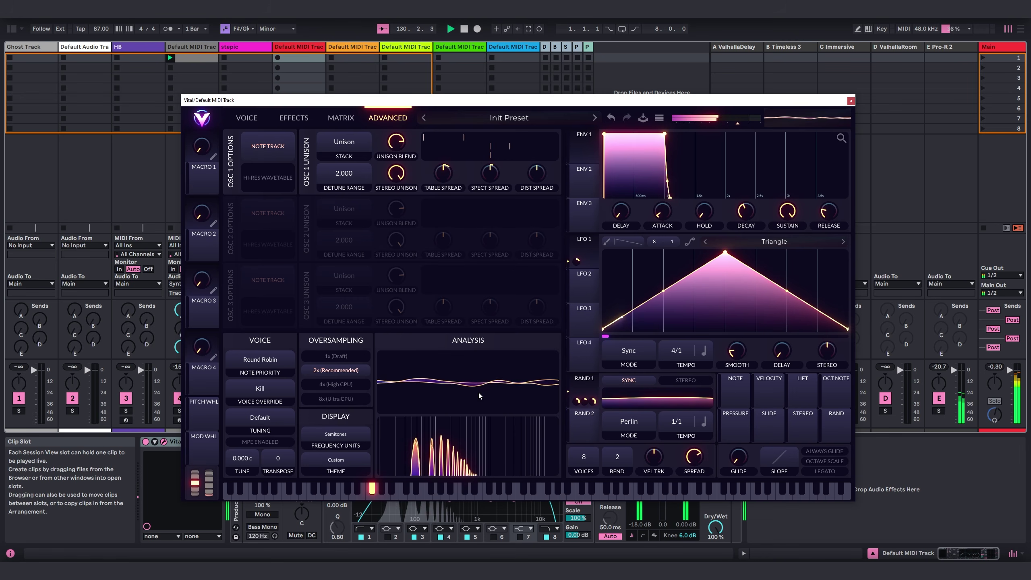
pyautogui.click(294, 118)
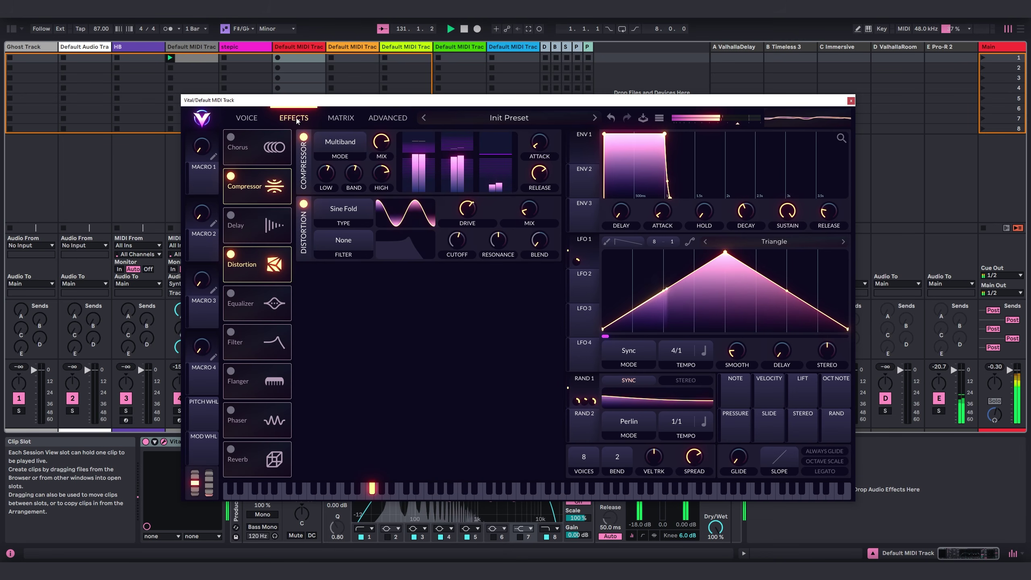
pyautogui.moveTo(468, 208); pyautogui.dragTo(468, 216)
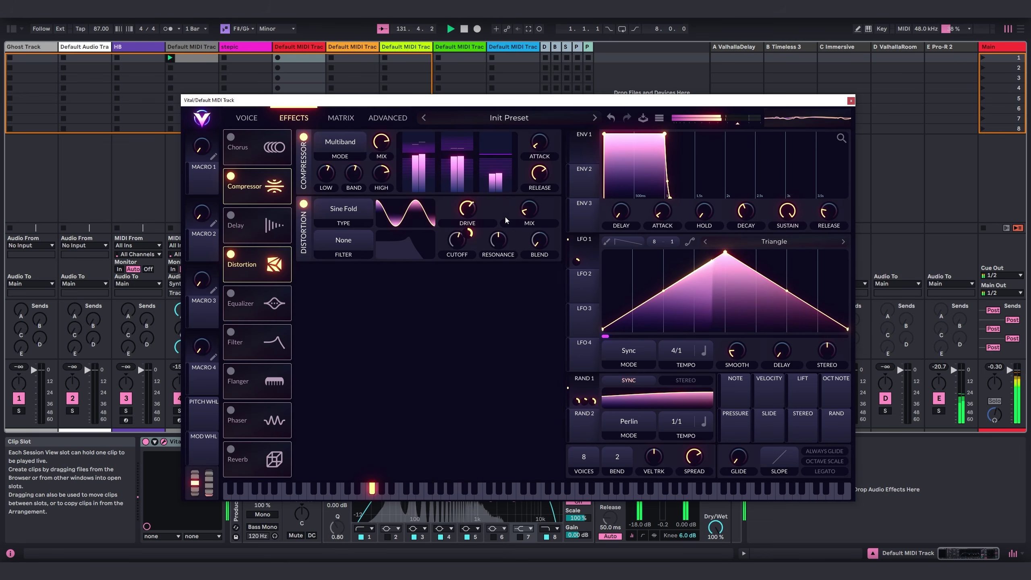
pyautogui.moveTo(466, 235)
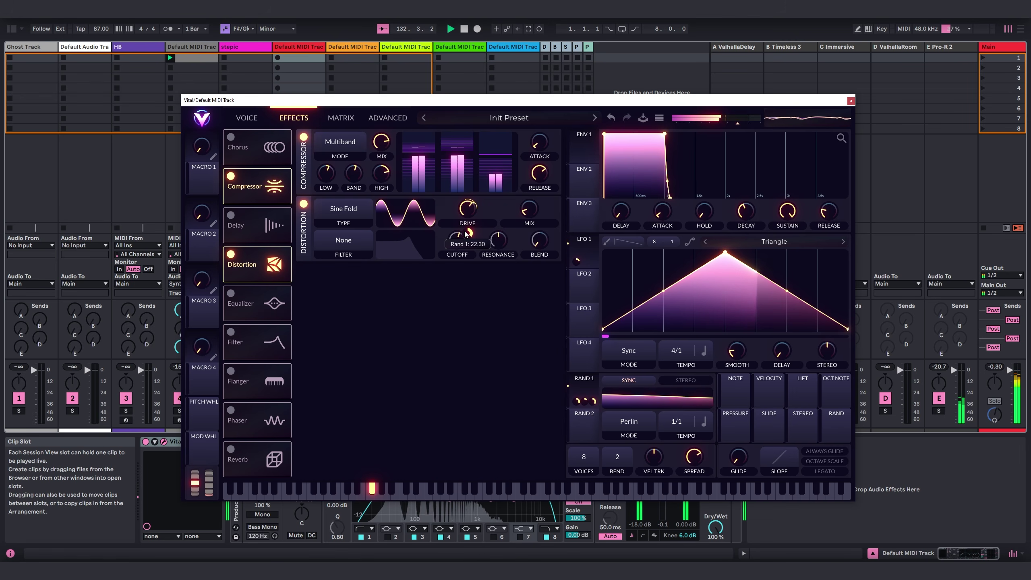
pyautogui.click(686, 380)
pyautogui.moveTo(581, 402)
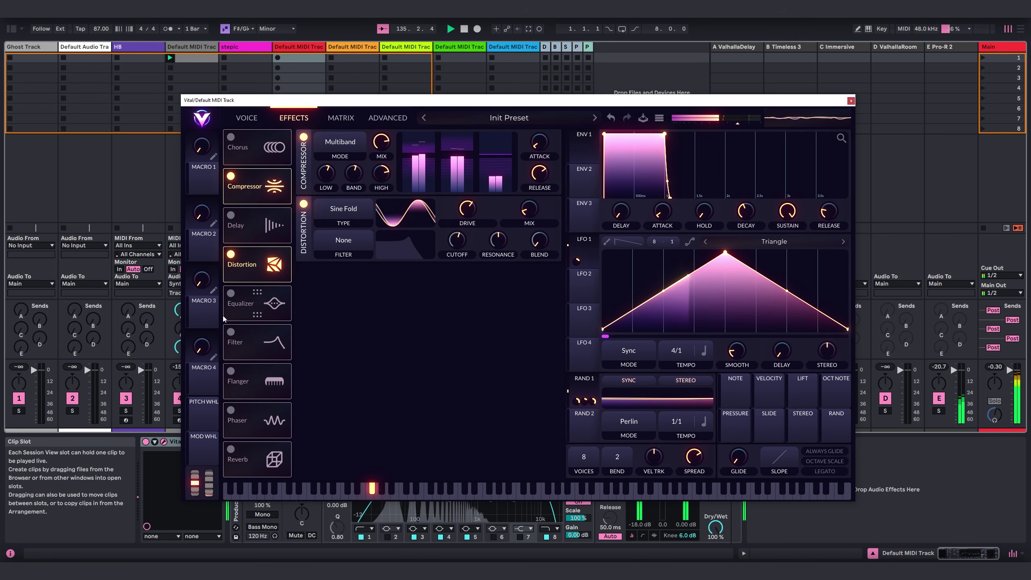
# Step: Enable Vital's Equalizer with a low cut and dip the middle band to about -1.7 dB near 46 semitones
pyautogui.click(255, 302)
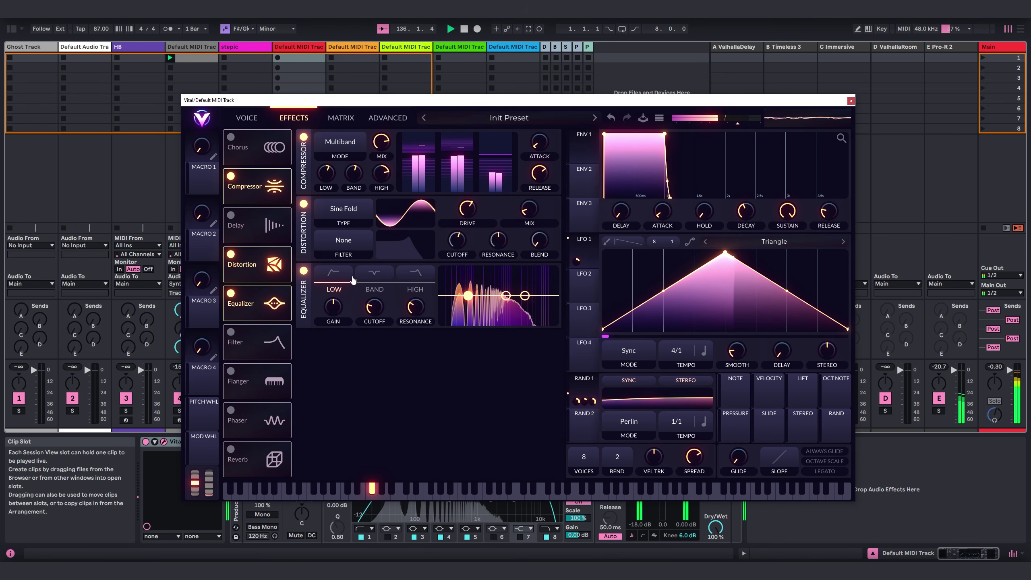
pyautogui.moveTo(468, 295)
pyautogui.mouseDown()
pyautogui.moveTo(451, 295)
pyautogui.moveTo(494, 297)
pyautogui.moveTo(478, 302)
pyautogui.mouseUp()
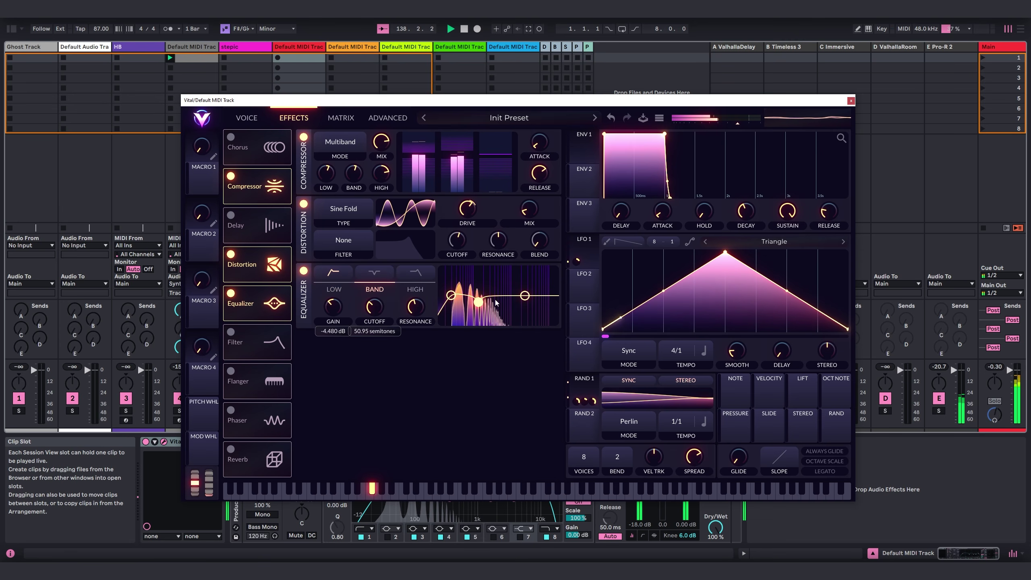
pyautogui.scroll(3, 462, 314)
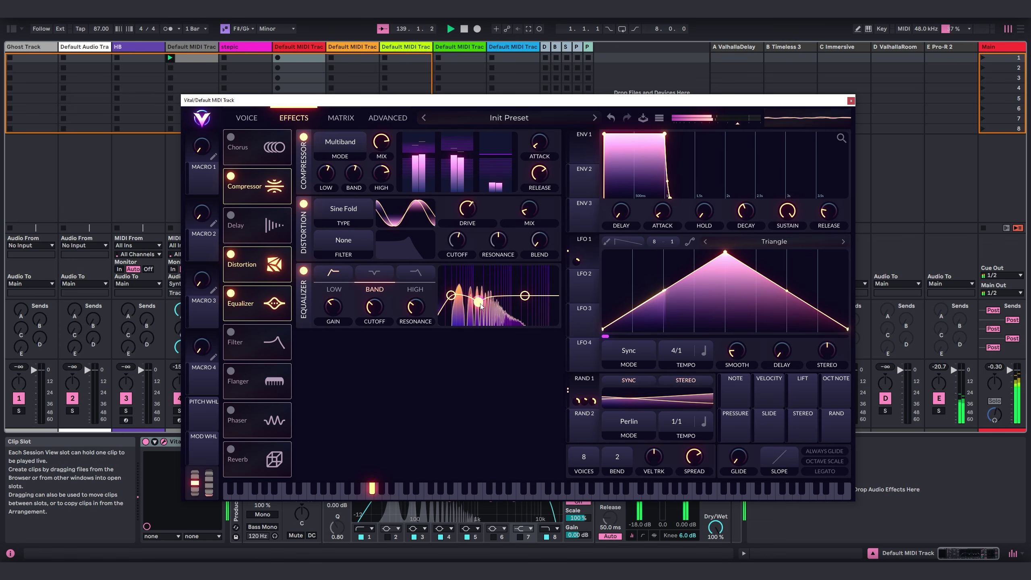
pyautogui.moveTo(478, 302); pyautogui.dragTo(474, 299)
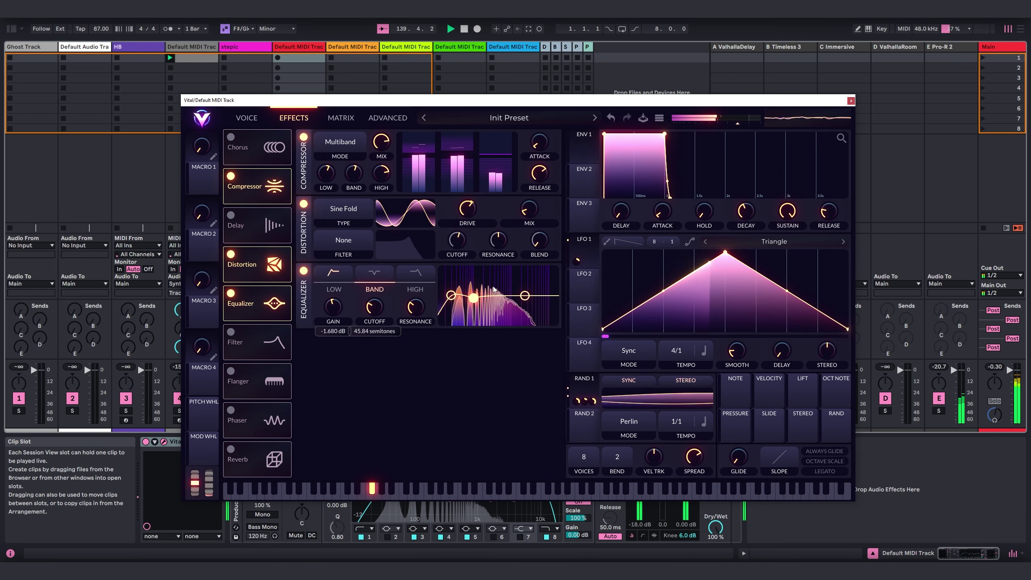
# Step: Close the Vital window and create a MIDI clip with an 8-bar loop in track 6's first slot
pyautogui.click(253, 118)
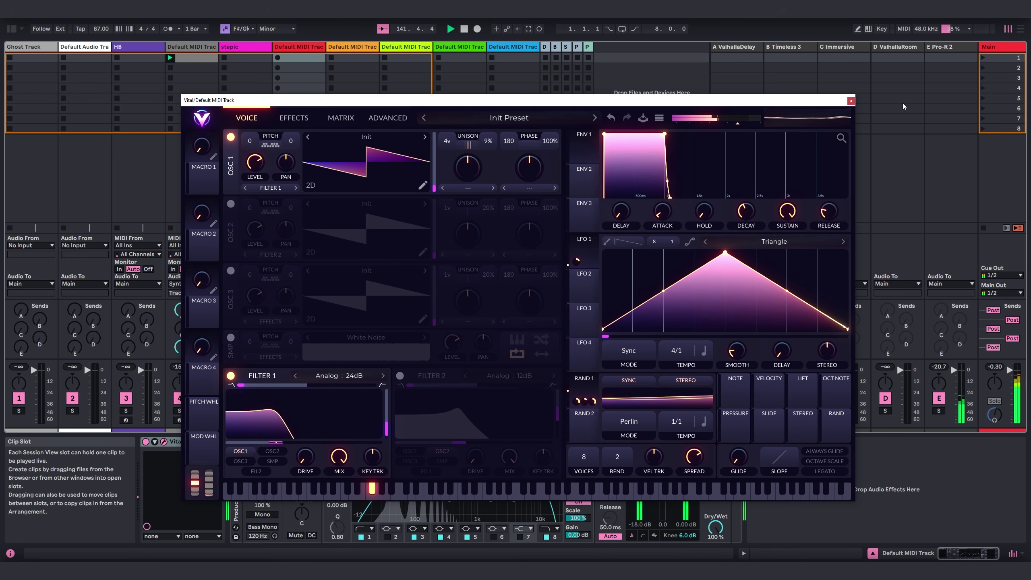
pyautogui.click(851, 101)
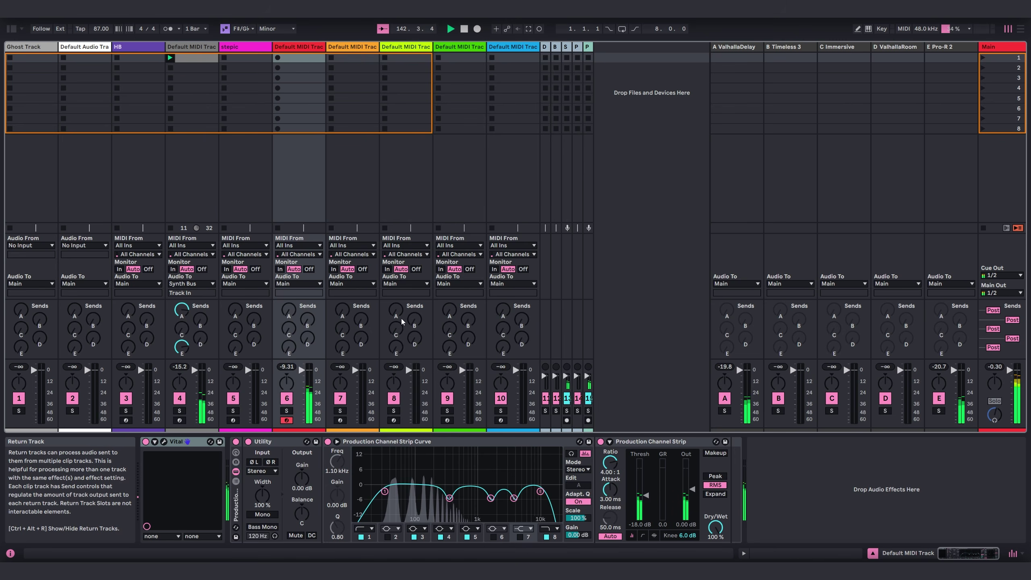
pyautogui.hotkey('ctrl', 'shift', 'm')
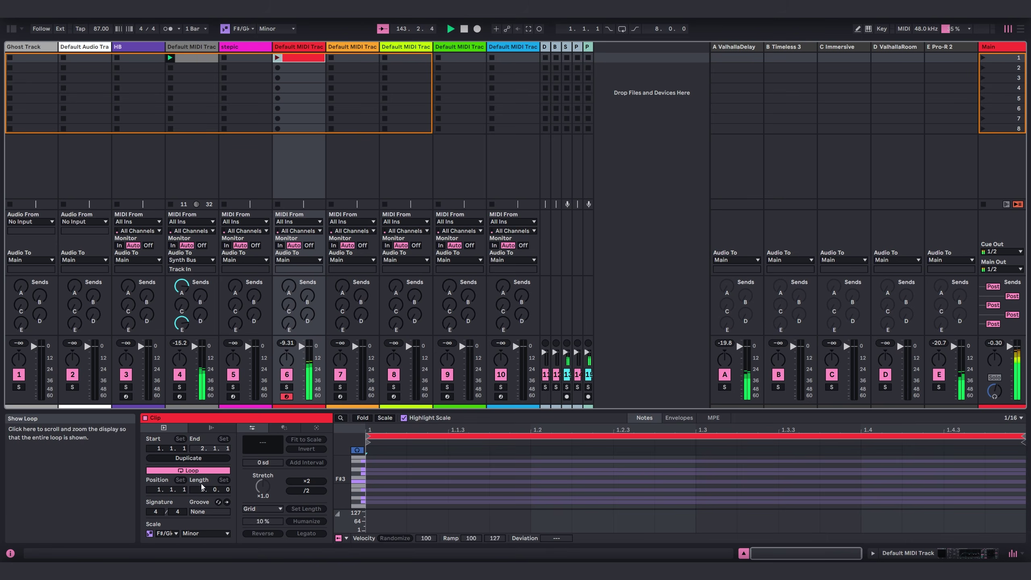
pyautogui.moveTo(202, 487); pyautogui.dragTo(202, 476)
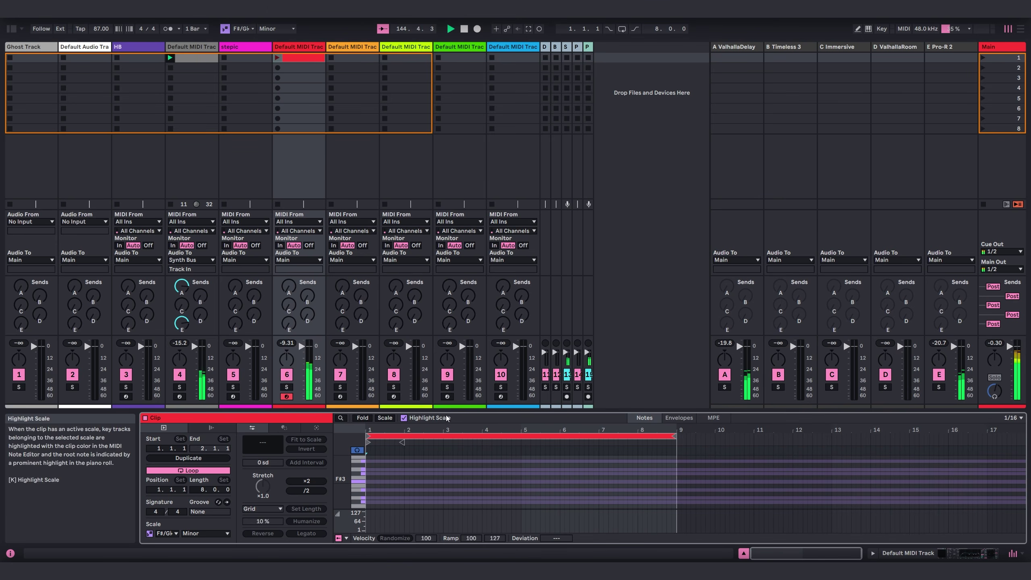
# Step: Enlarge the clip editor, set its grid to 8/1, show only scale notes, and add an 8-bar F#0 note
pyautogui.hotkey('ctrl', 'alt', 'e')
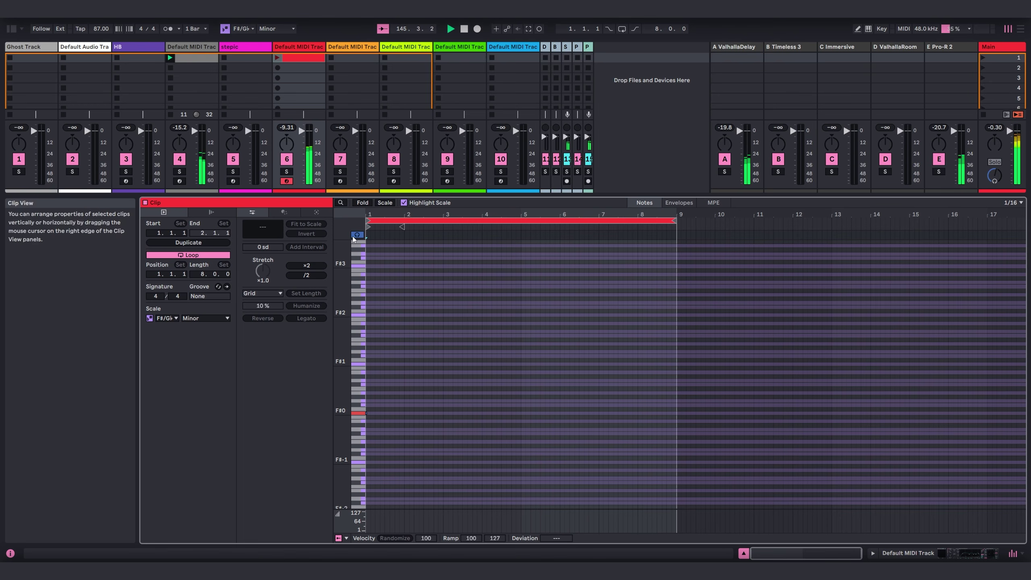
pyautogui.rightClick(415, 336)
pyautogui.click(431, 255)
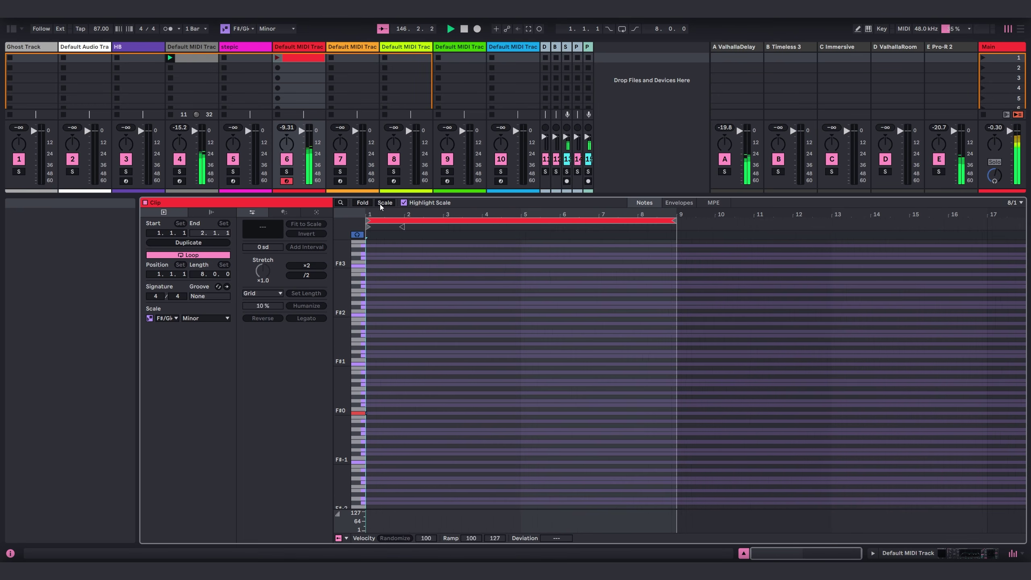
pyautogui.click(384, 202)
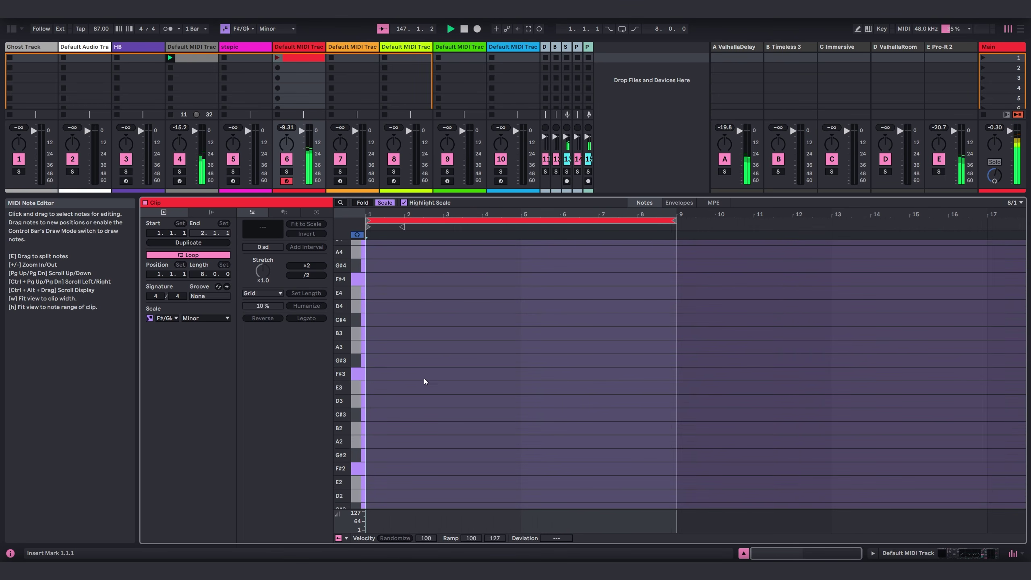
pyautogui.scroll(-5, 420, 387)
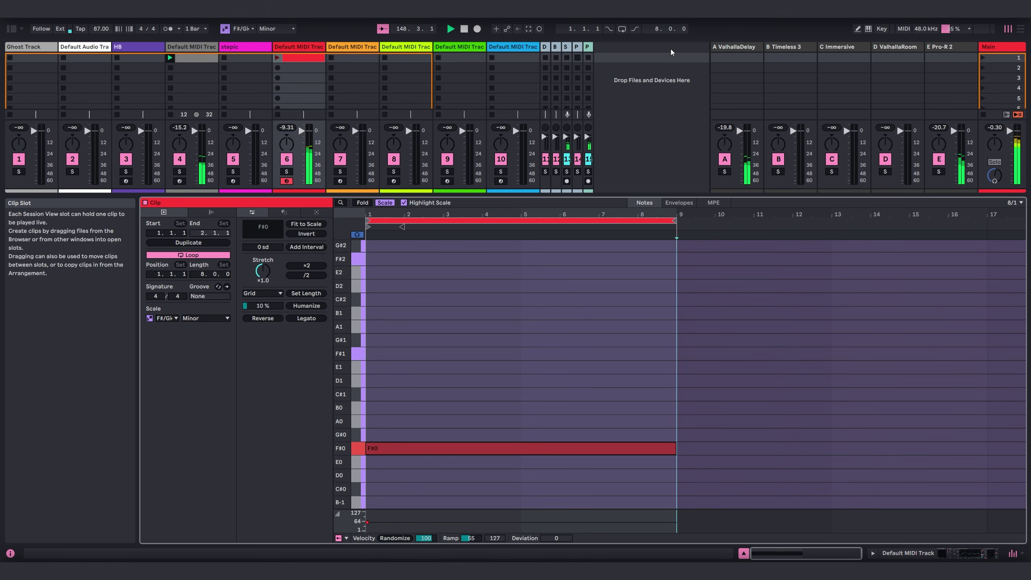
# Step: Launch scene 1 and hide the clip editor to show the full mixer
pyautogui.click(982, 57)
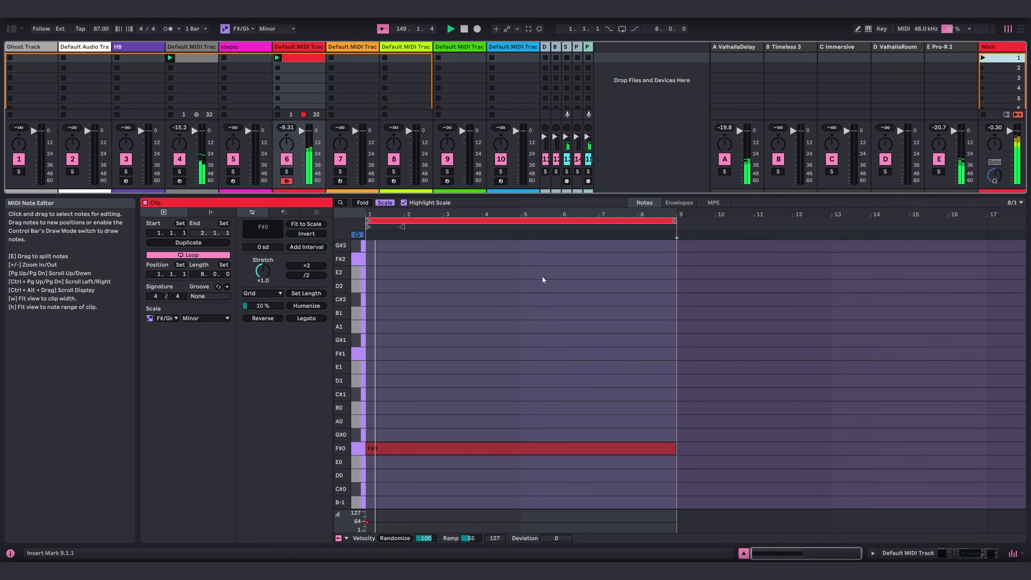
pyautogui.moveTo(551, 196); pyautogui.dragTo(405, 487)
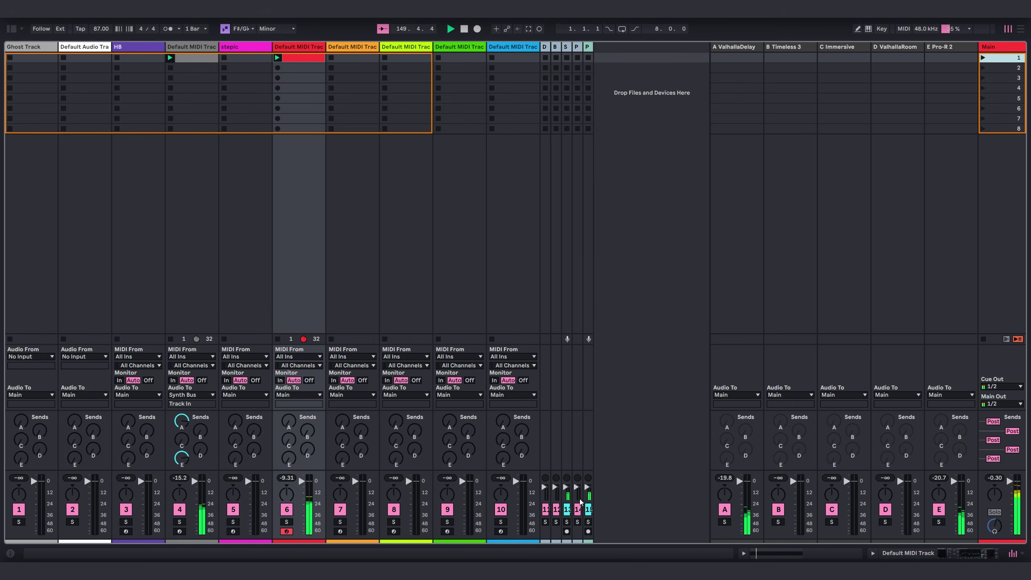
# Step: Route track 6's audio output to the Bass Bus and show its device chain
pyautogui.click(298, 394)
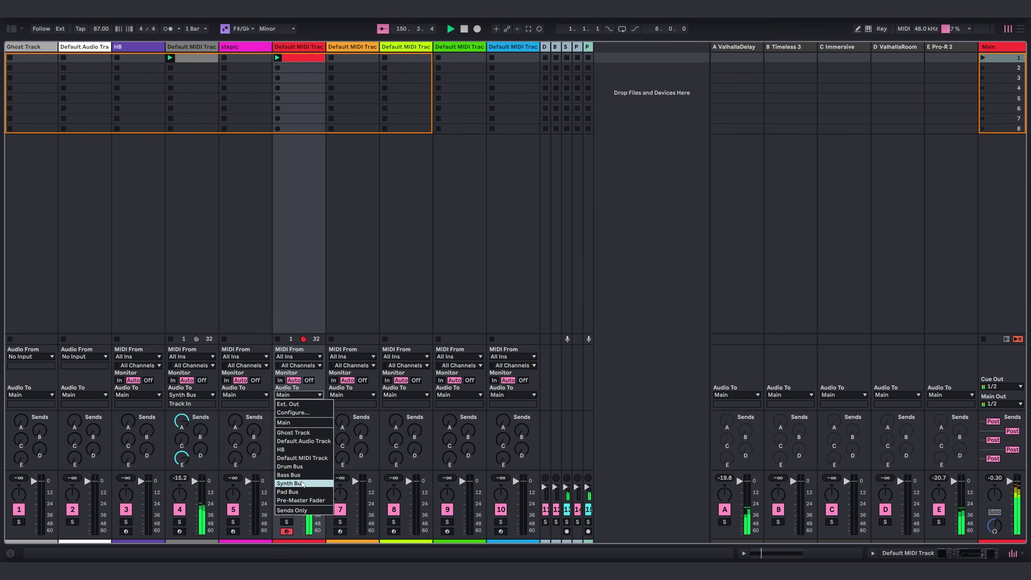
pyautogui.click(289, 474)
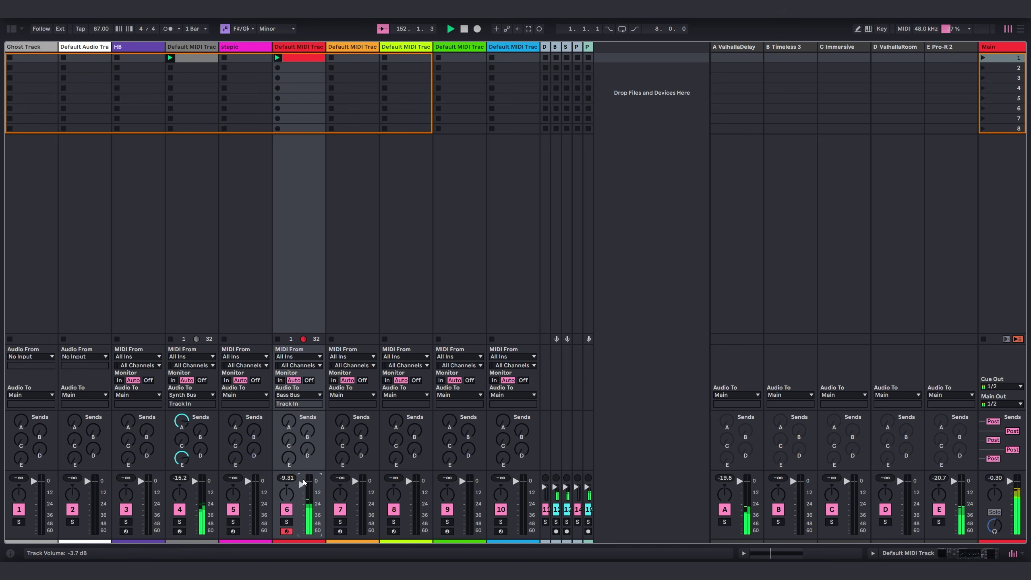
pyautogui.hotkey('ctrl', 'alt', 'l')
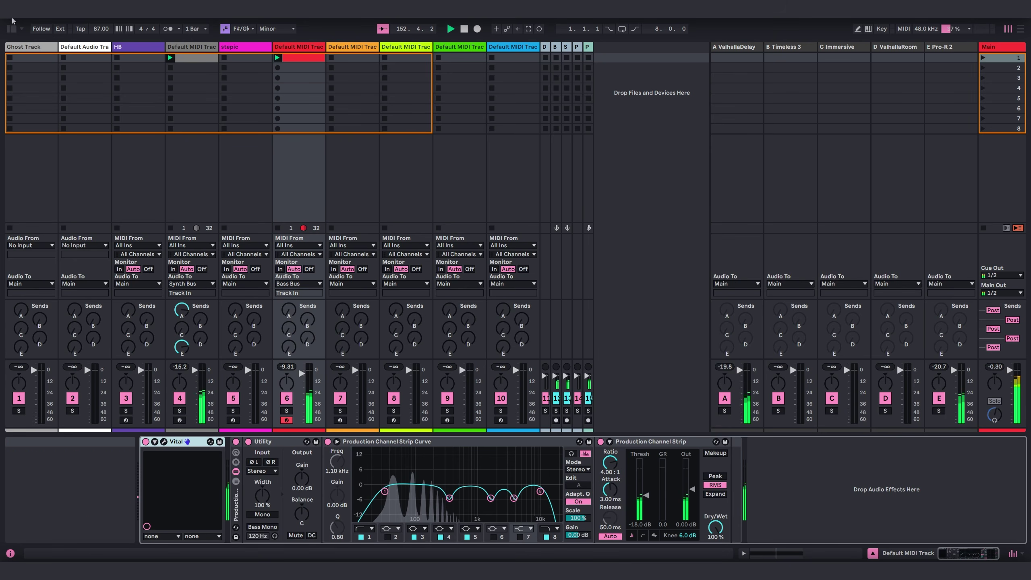
# Step: Add the SPAN analyzer from the Utilities collection to track 6 and examine the bass spectrum
pyautogui.click(11, 29)
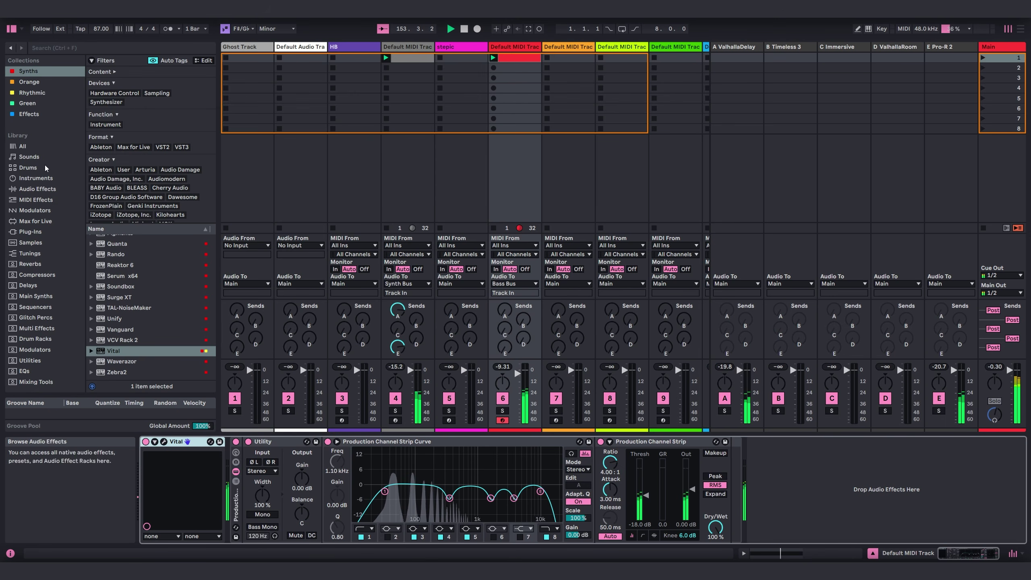
pyautogui.scroll(-2, 23, 219)
pyautogui.scroll(-2, 23, 220)
pyautogui.click(30, 240)
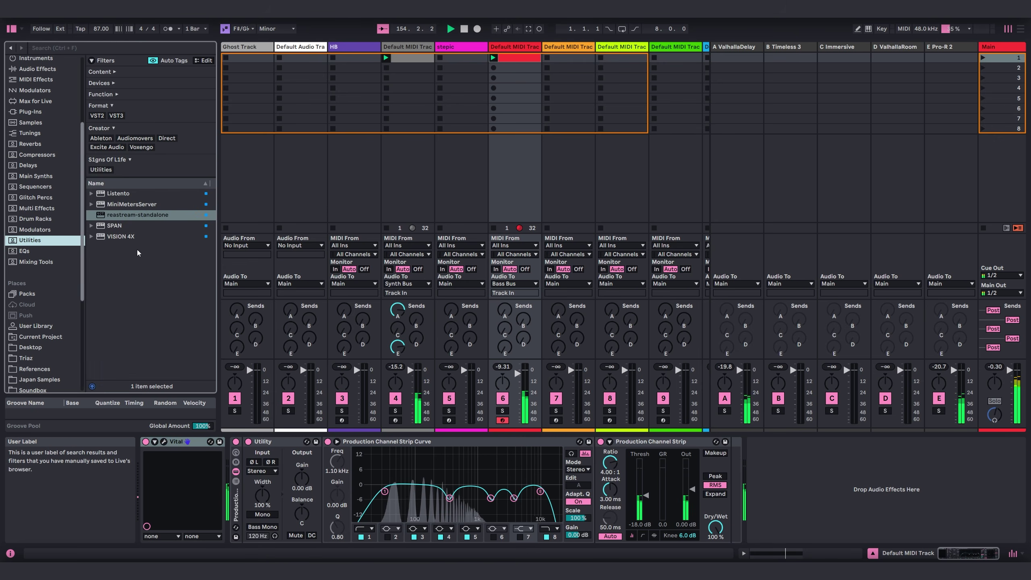
pyautogui.doubleClick(110, 226)
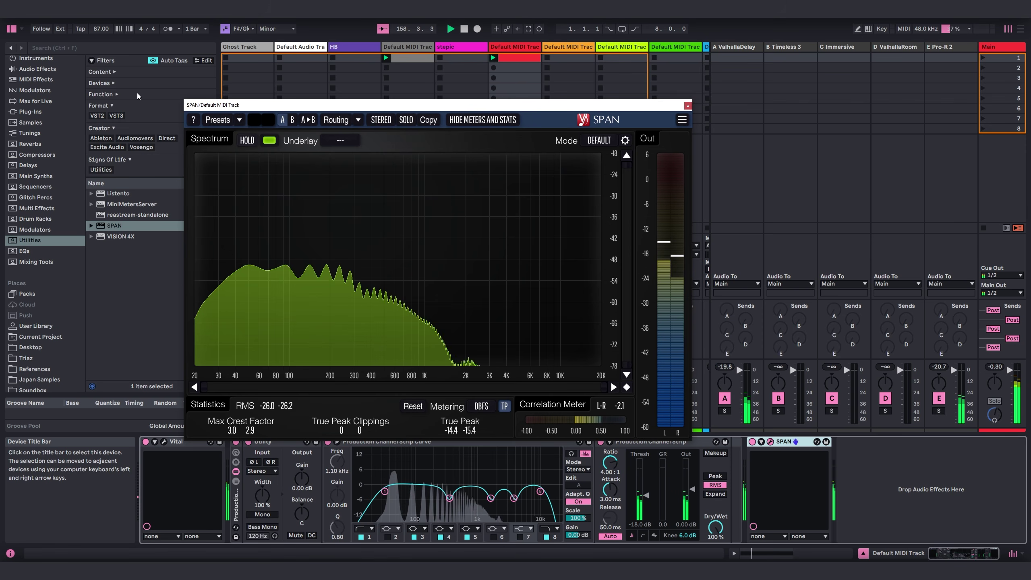
pyautogui.click(10, 32)
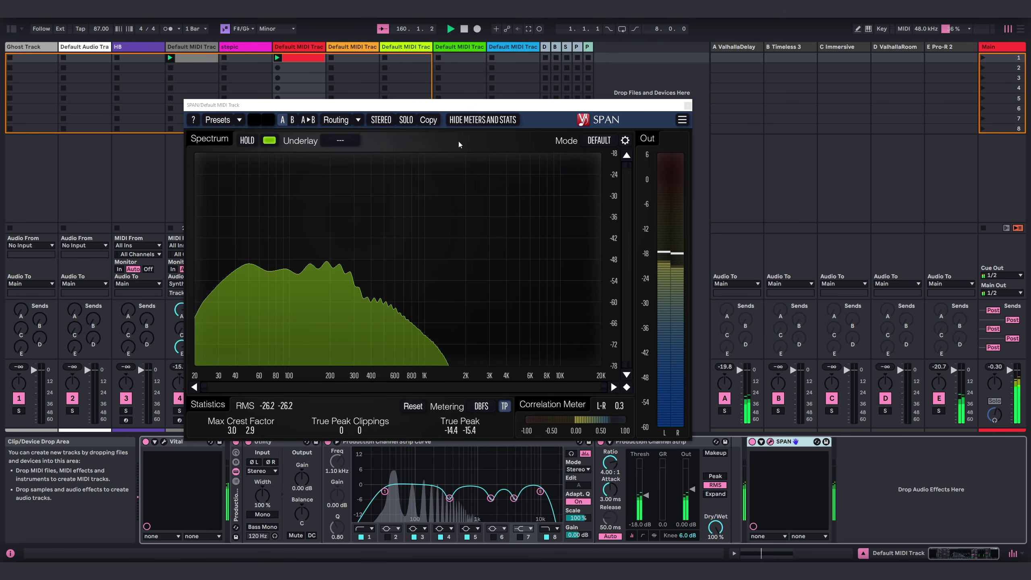
pyautogui.moveTo(495, 110); pyautogui.dragTo(499, 116)
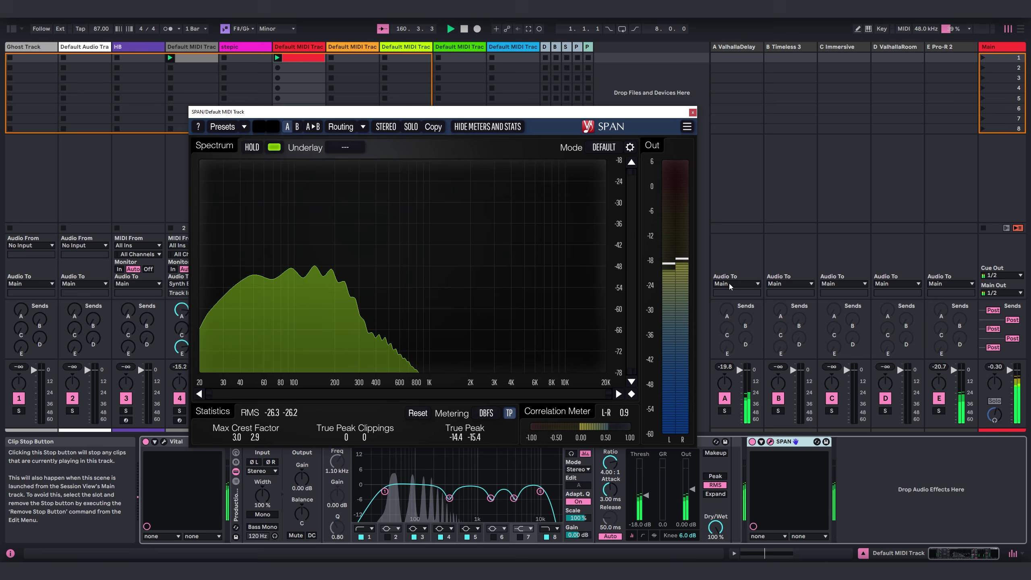
pyautogui.click(693, 113)
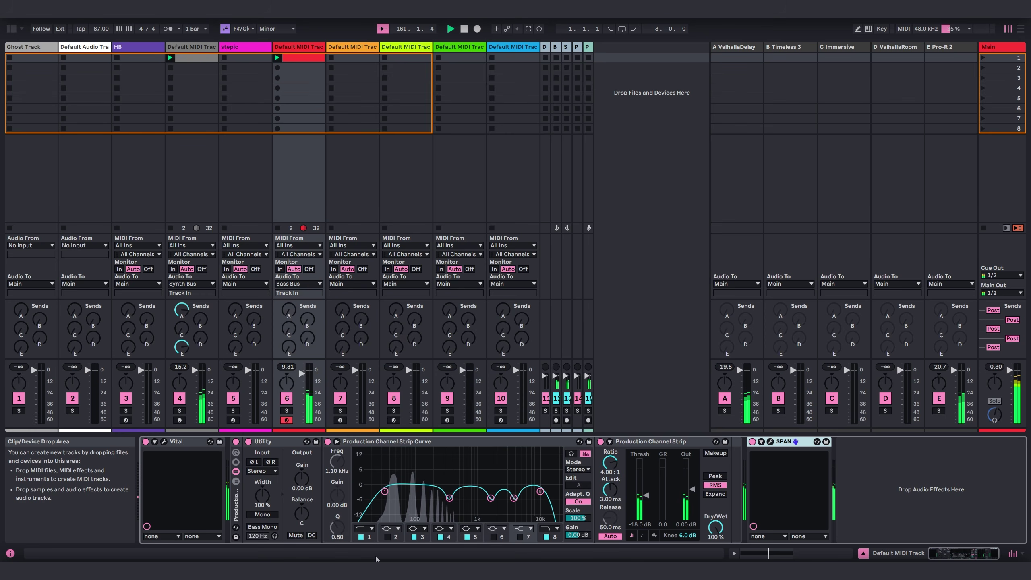
# Step: Adjust Vital's Spread, set oscillator 1 to 5 unison voices, and check the resulting spectrum in SPAN
pyautogui.click(163, 441)
pyautogui.moveTo(486, 150); pyautogui.dragTo(488, 147)
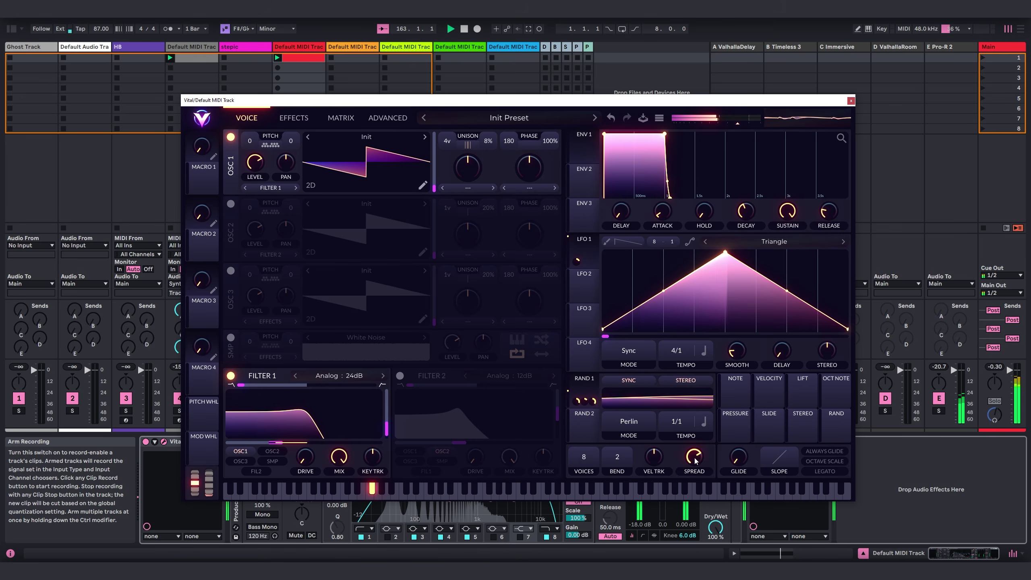
pyautogui.moveTo(694, 466)
pyautogui.moveTo(693, 470); pyautogui.dragTo(693, 474)
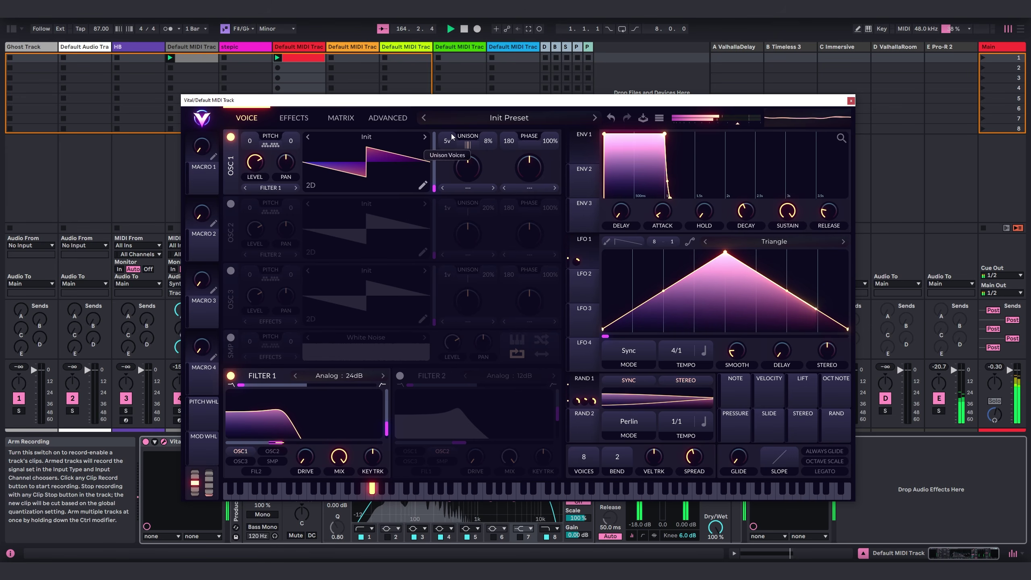
pyautogui.click(851, 101)
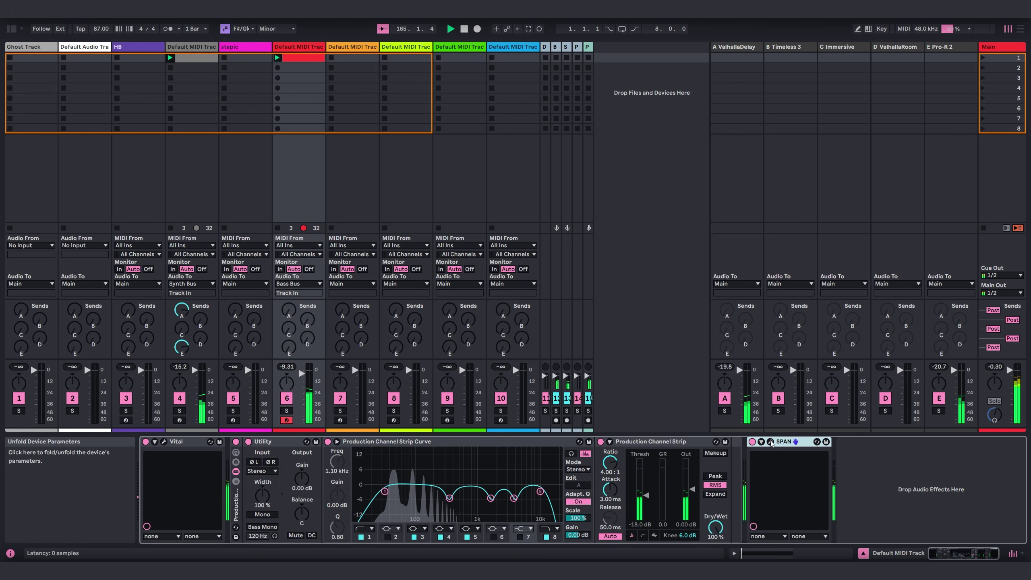
pyautogui.click(771, 441)
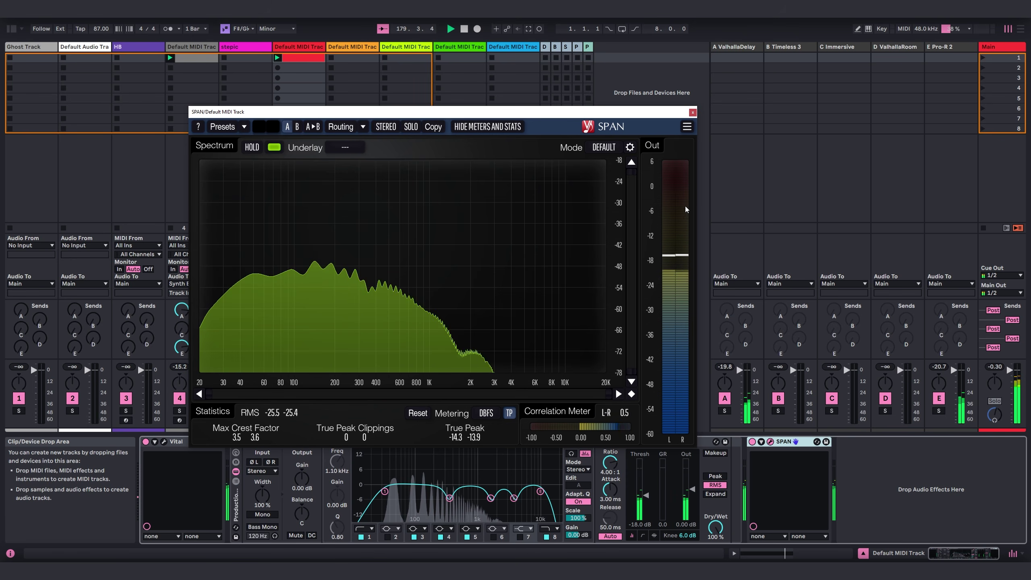
pyautogui.click(692, 112)
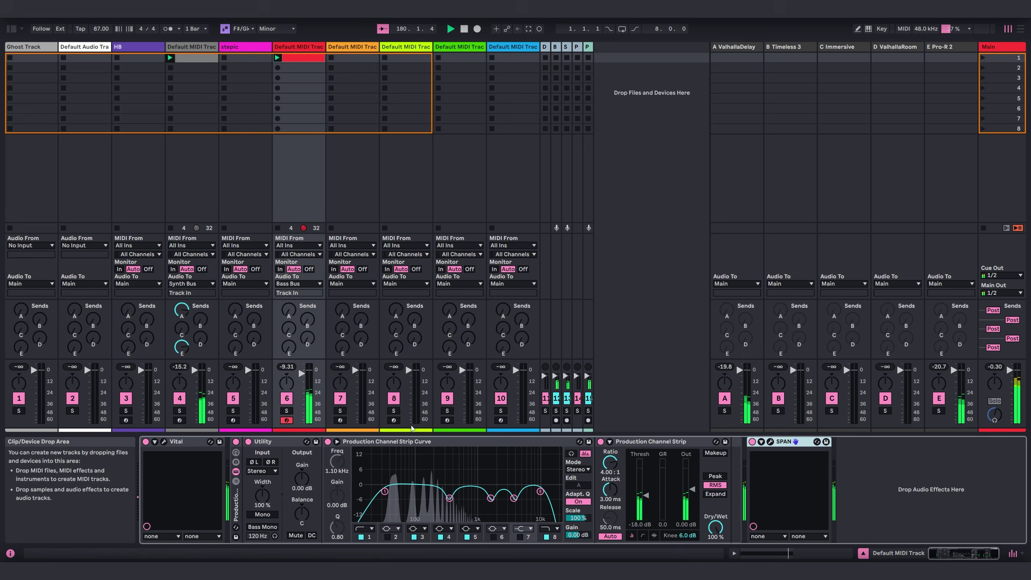
# Step: In Vital's effects, set the compressor mix to about 0.832 and the distortion mix to about 0.225
pyautogui.click(163, 441)
pyautogui.click(292, 120)
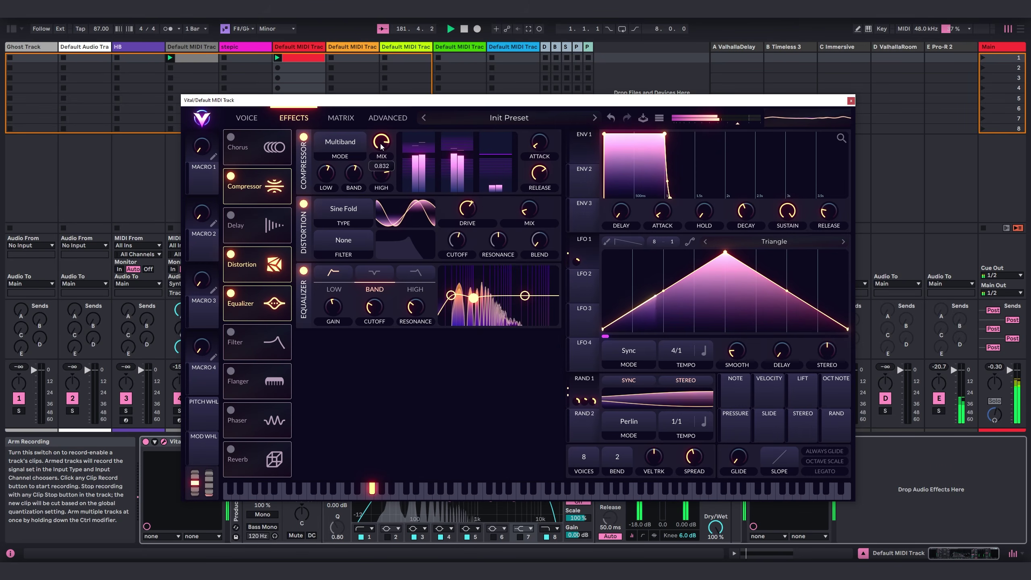
pyautogui.moveTo(530, 209)
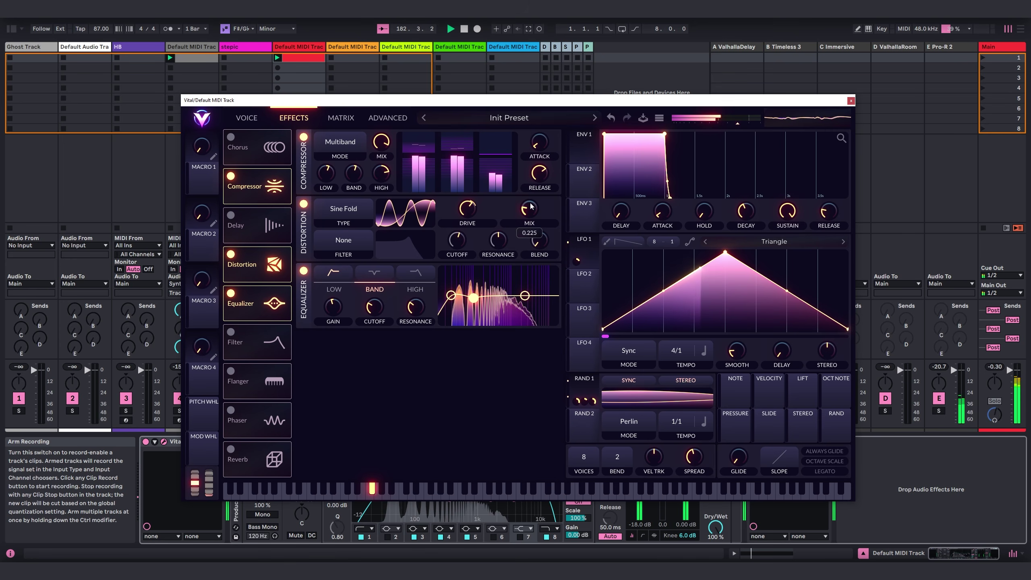
# Step: Raise Vital's output volume and check the bass level in SPAN
pyautogui.click(248, 118)
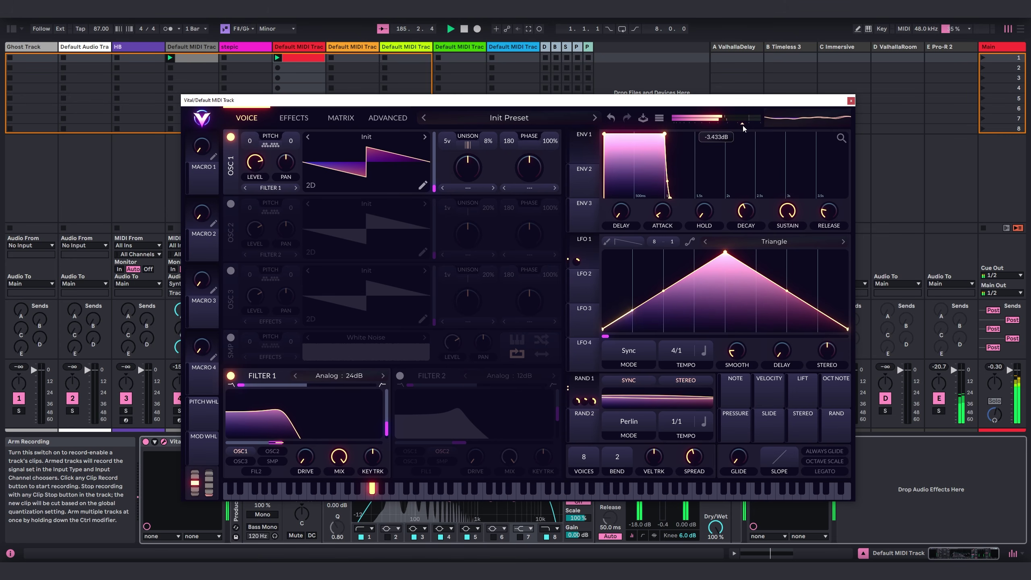
pyautogui.moveTo(742, 126); pyautogui.dragTo(757, 126)
pyautogui.click(850, 100)
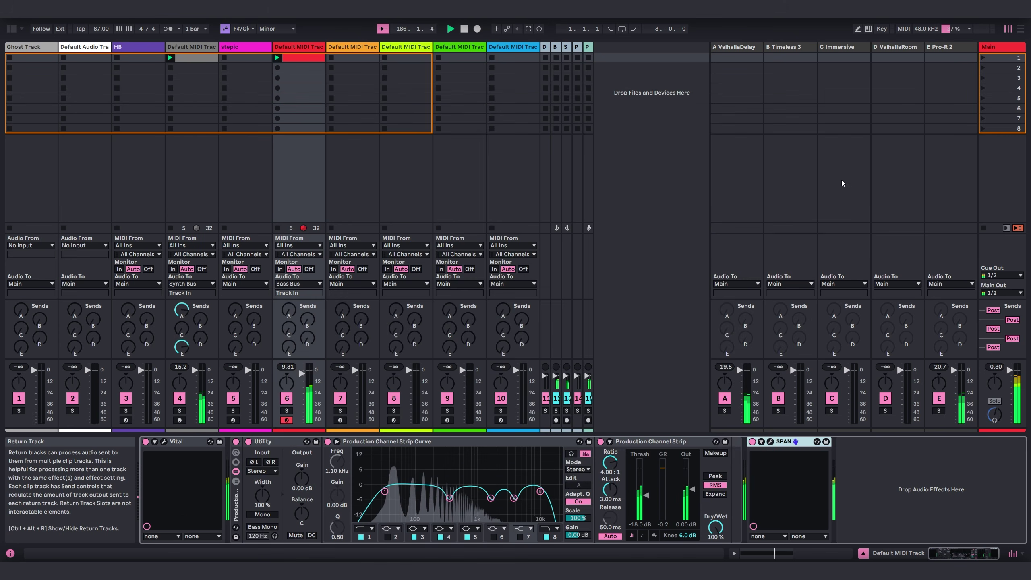
pyautogui.click(770, 443)
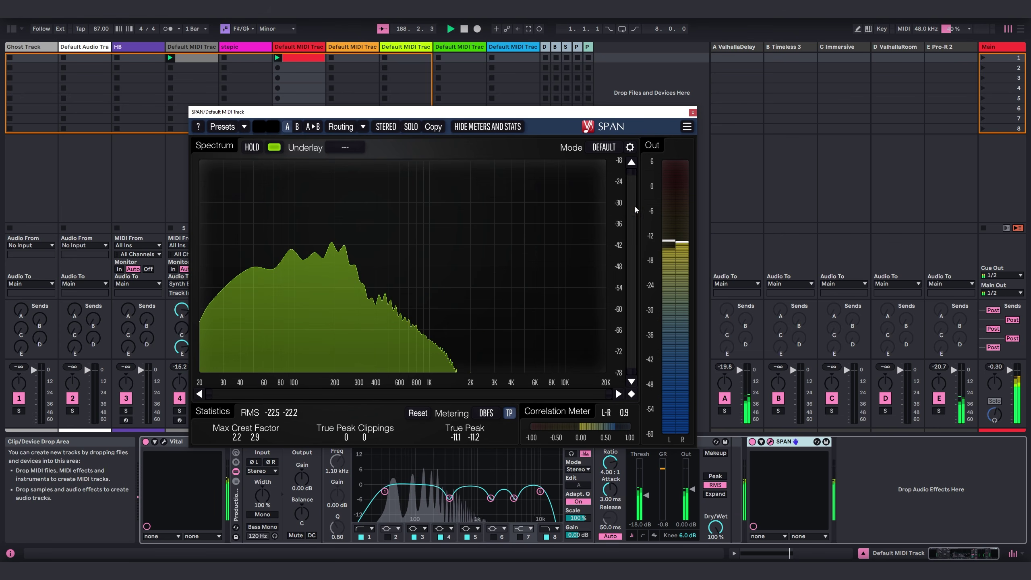
pyautogui.click(692, 112)
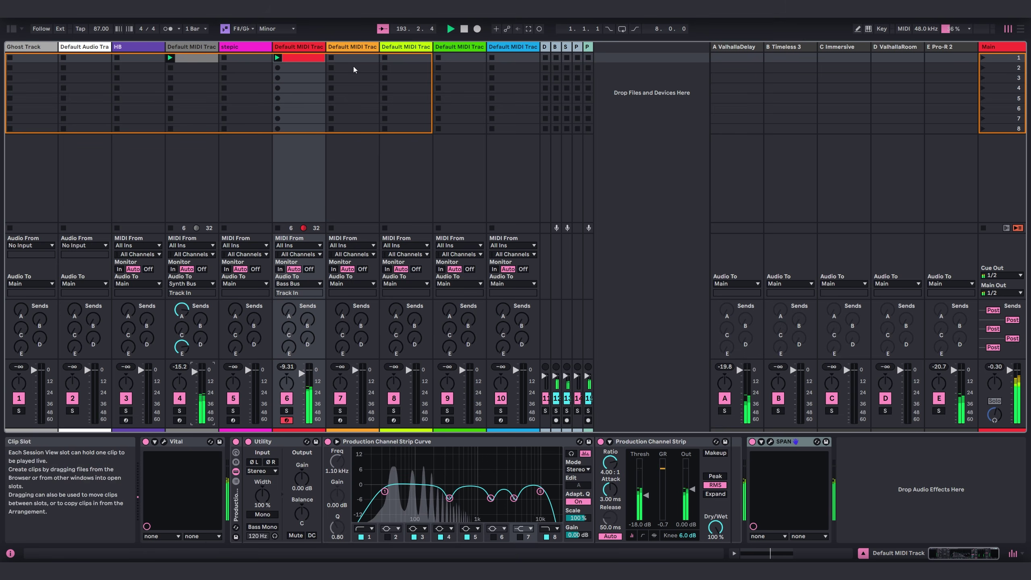
# Step: Rename track 6 as Vital Bass and track 4 as Granular Source
pyautogui.click(351, 48)
pyautogui.click(298, 48)
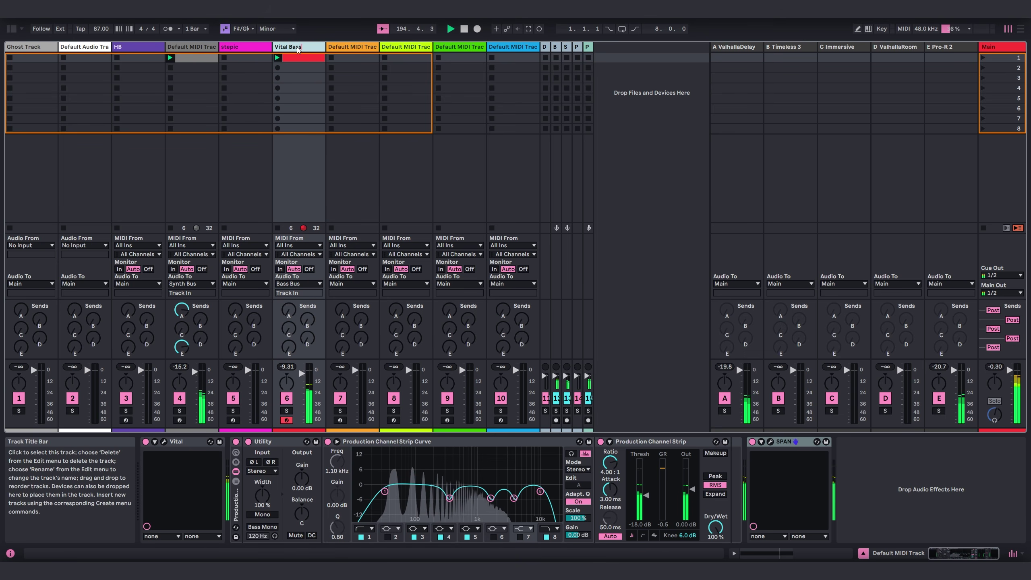
pyautogui.click(196, 48)
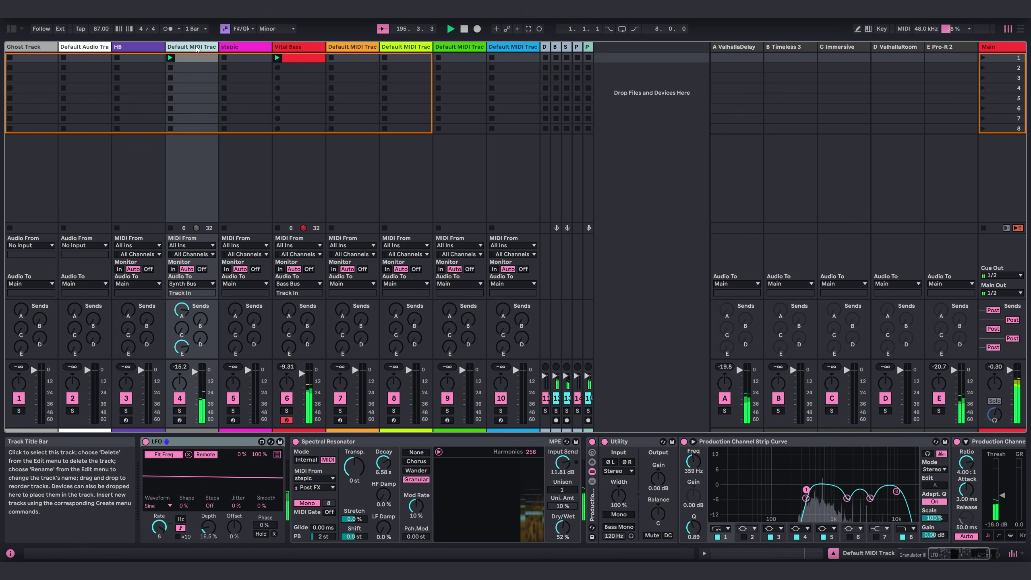
pyautogui.hotkey('ctrl', 'r')
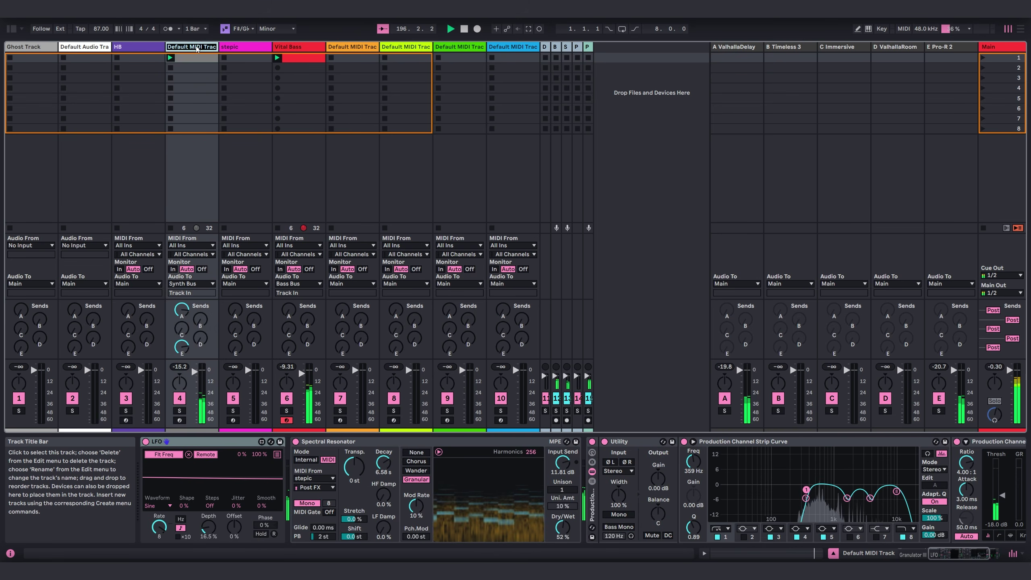
pyautogui.write('Granular Sourc')
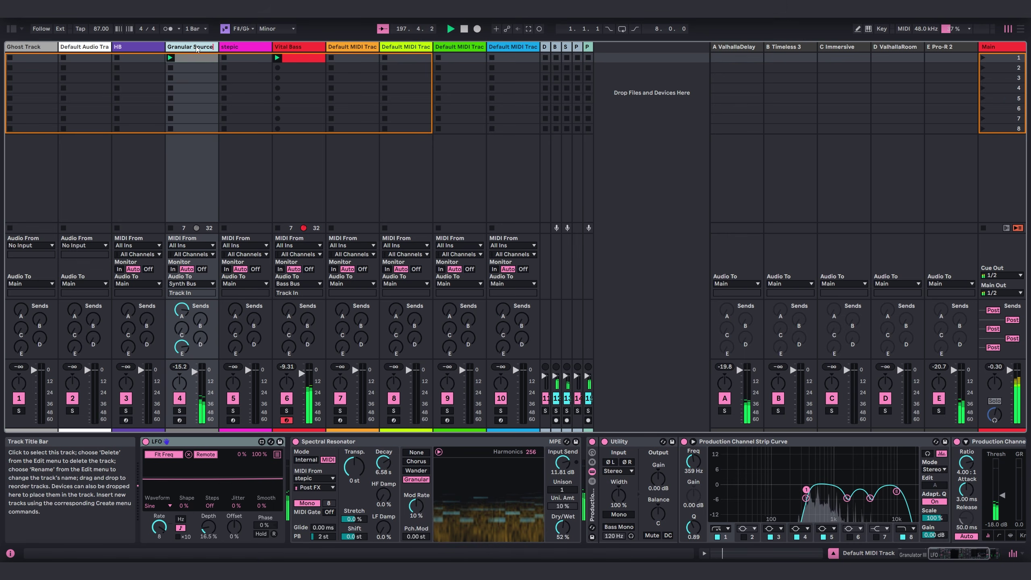
pyautogui.write('e')
pyautogui.press('Return')
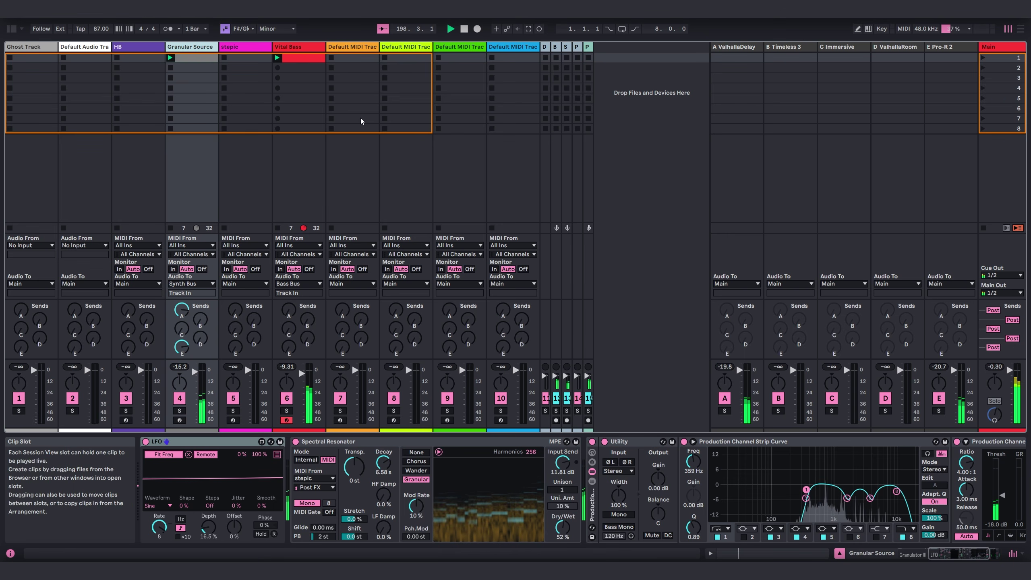
# Step: Load the Pigments synth from the Synths collection onto MIDI track 7
pyautogui.click(354, 58)
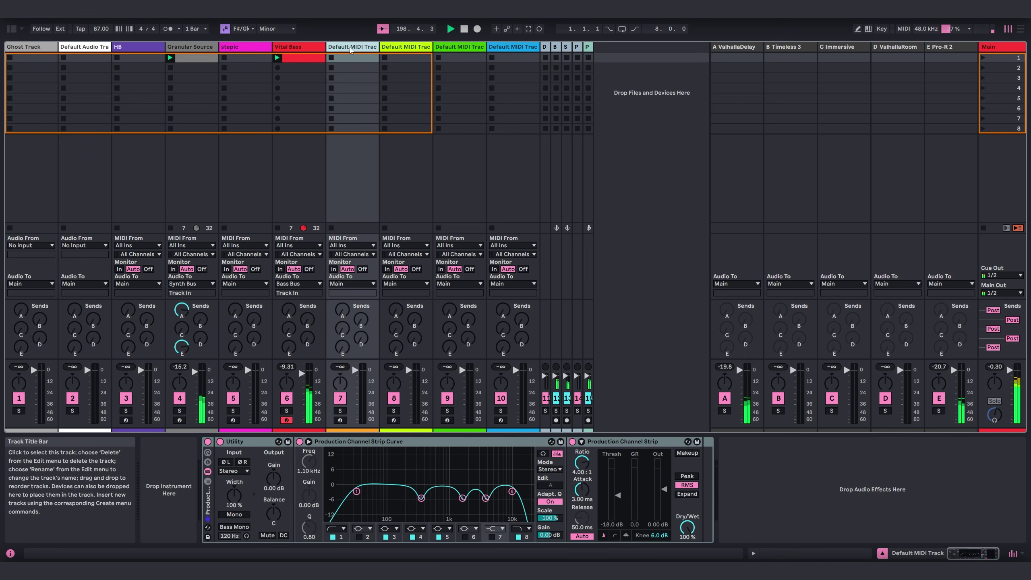
pyautogui.click(11, 29)
pyautogui.scroll(4, 24, 122)
pyautogui.click(22, 73)
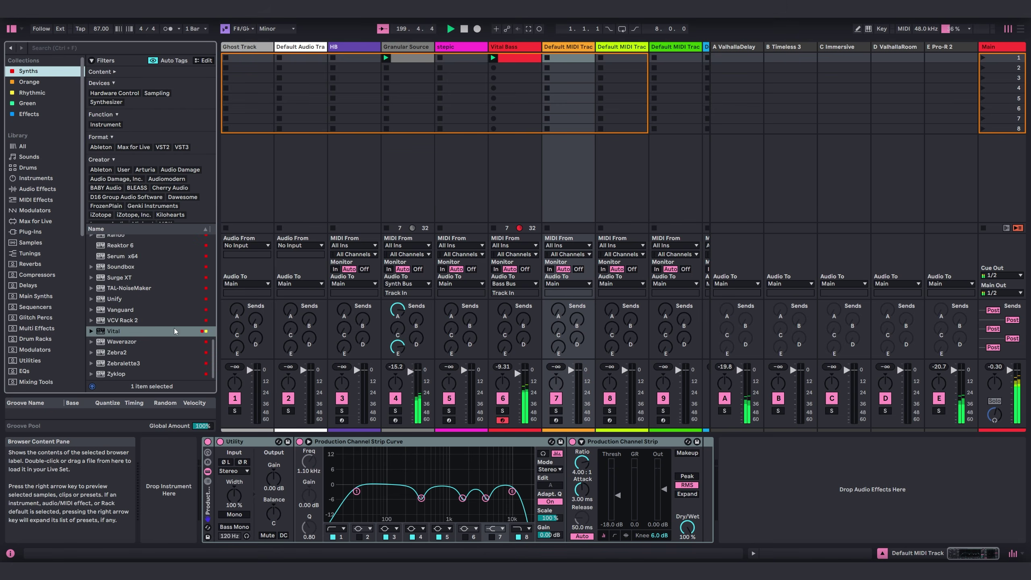
pyautogui.click(116, 333)
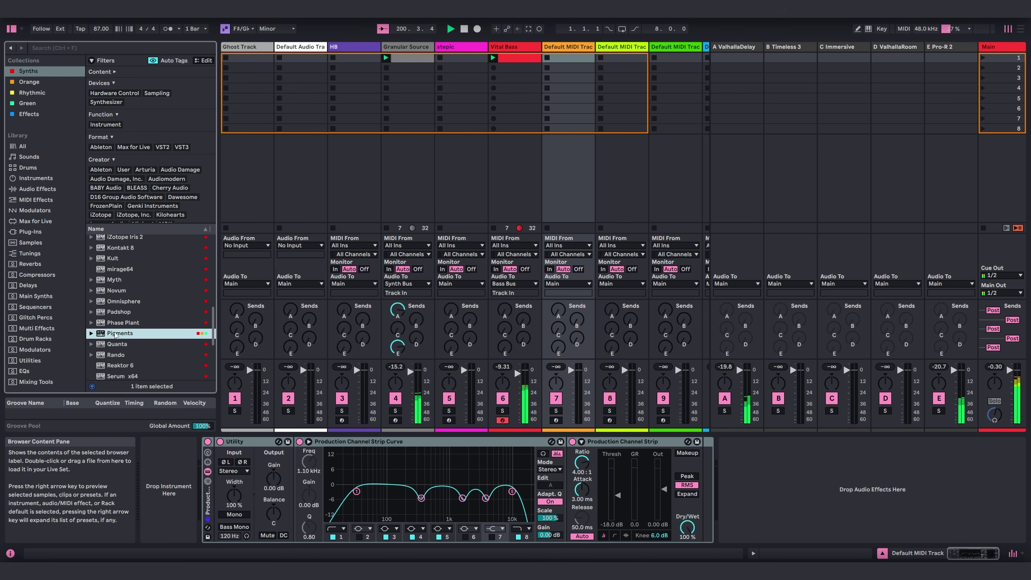
pyautogui.click(565, 87)
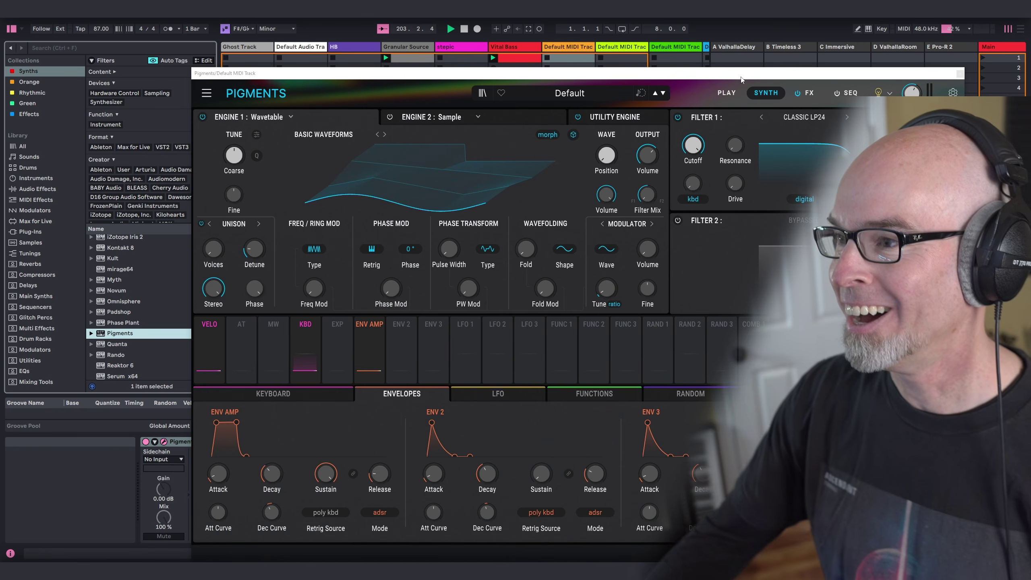
# Step: Hide the browser and reposition the Pigments window over the mixer so its whole interface fits on screen
pyautogui.moveTo(747, 78); pyautogui.dragTo(686, 59)
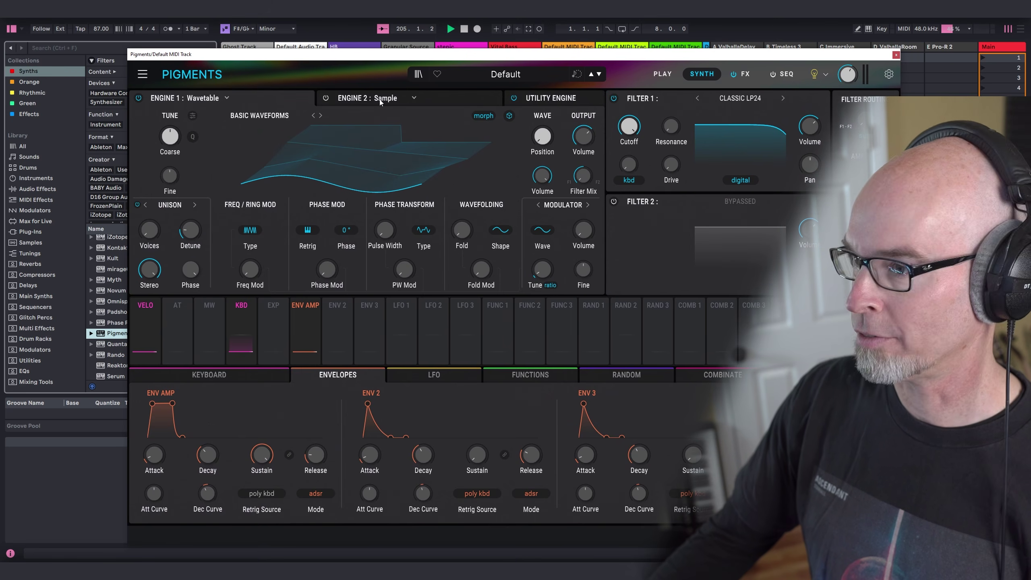
pyautogui.hotkey('ctrl', 'alt', 'b')
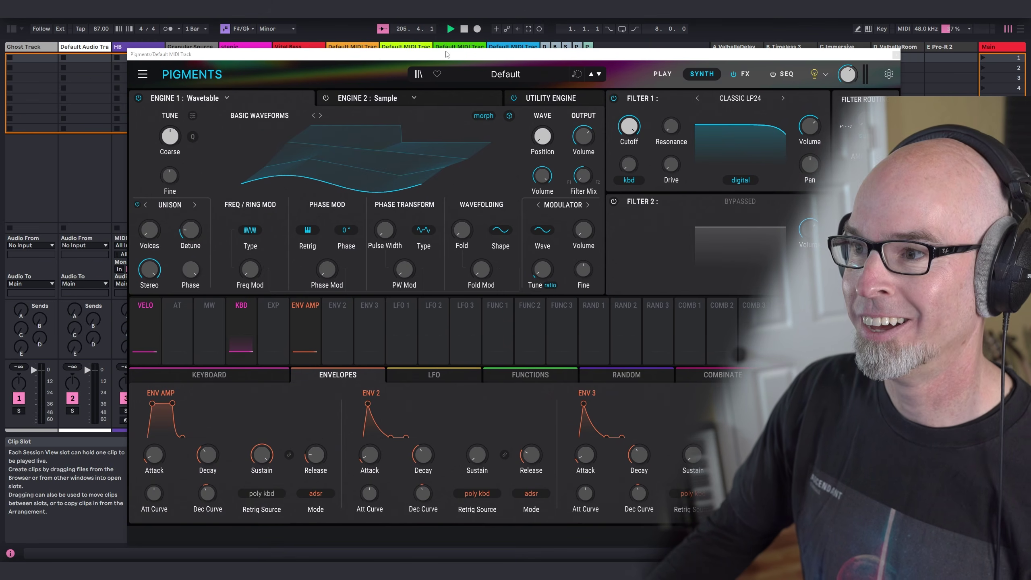
pyautogui.moveTo(447, 54); pyautogui.dragTo(408, 49)
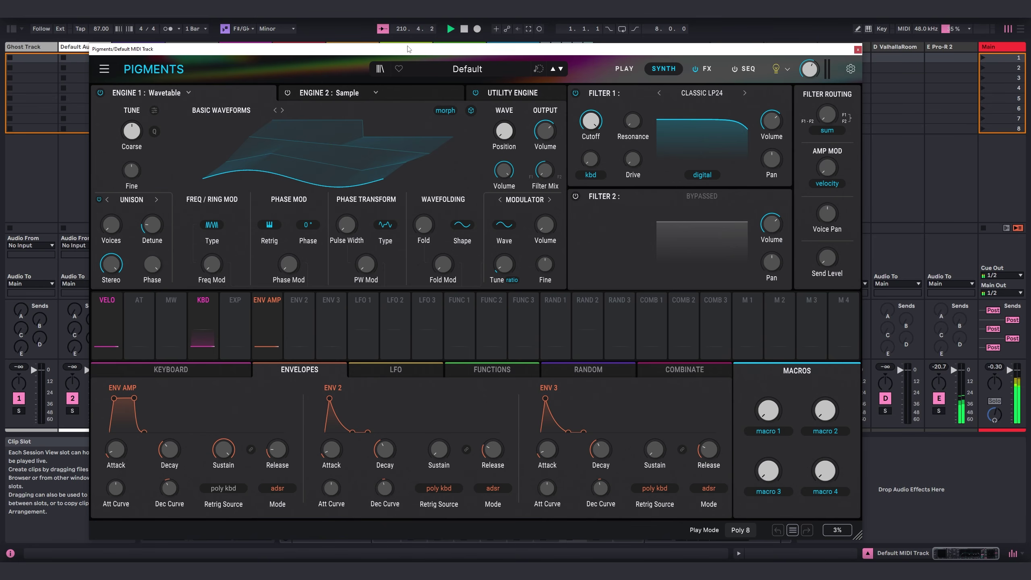
pyautogui.moveTo(654, 53); pyautogui.dragTo(682, 52)
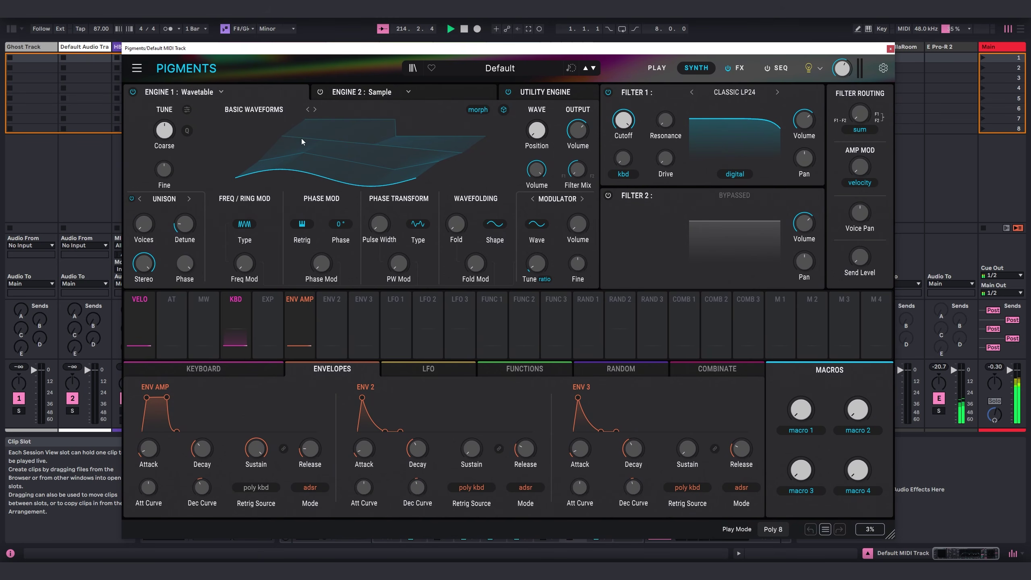
# Step: Switch Pigments' Engine 1 to Modal and change its Friction exciter to Granular
pyautogui.click(205, 93)
pyautogui.click(163, 183)
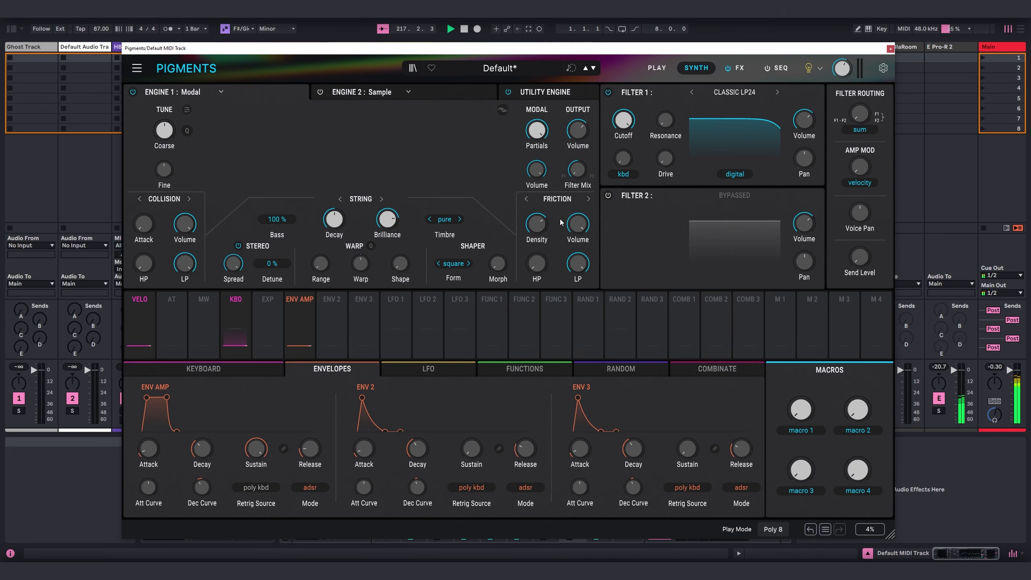
pyautogui.click(557, 199)
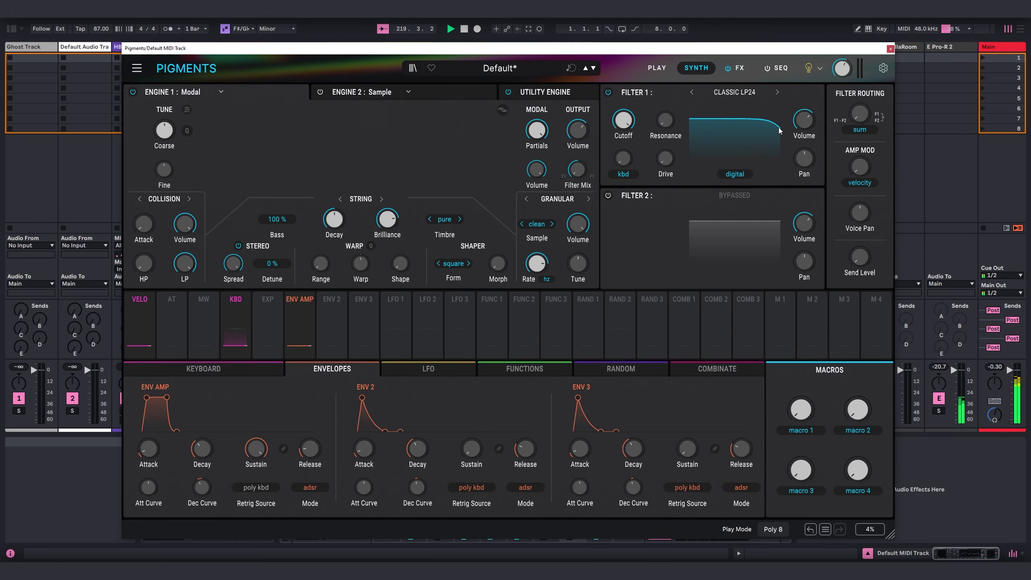
# Step: Arm track 7 so Pigments can be played, and lower the Granular exciter's volume to about -11.8 dB
pyautogui.click(890, 49)
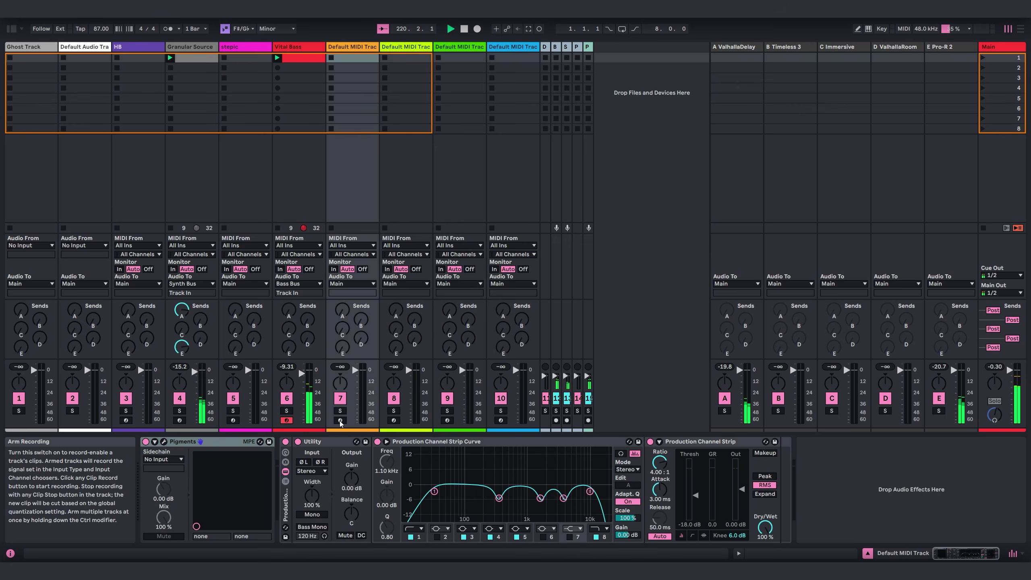
pyautogui.click(165, 443)
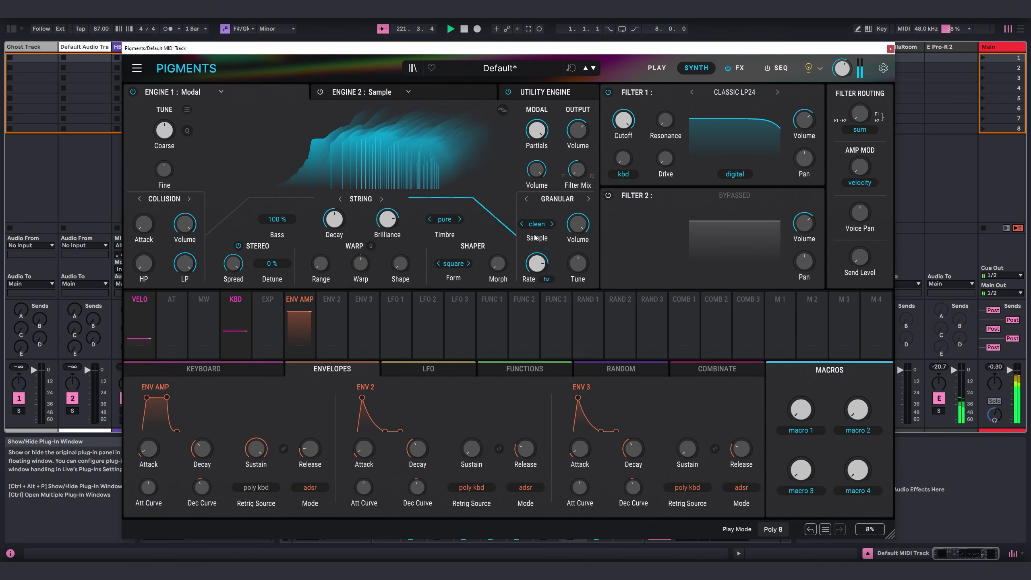
pyautogui.scroll(-3, 577, 223)
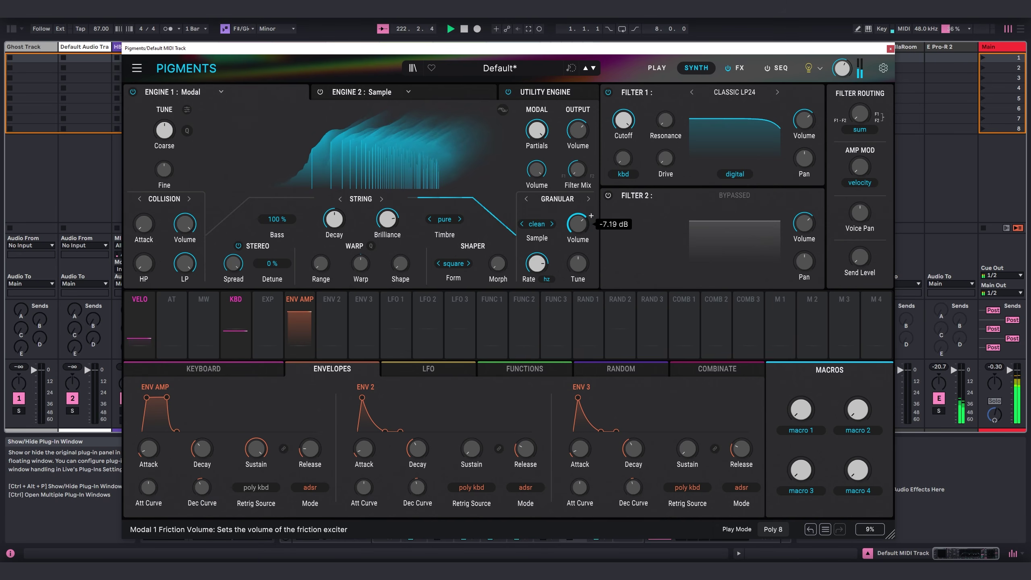
pyautogui.scroll(-2, 578, 223)
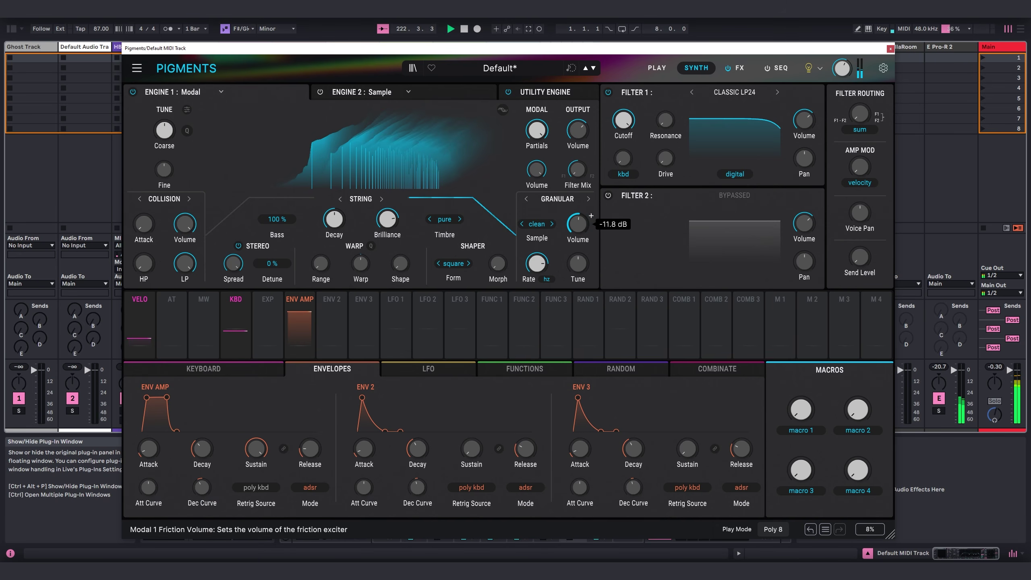
# Step: Audition the Dense sample for the Granular exciter, and settle on the Sitar sample
pyautogui.click(540, 226)
pyautogui.click(492, 246)
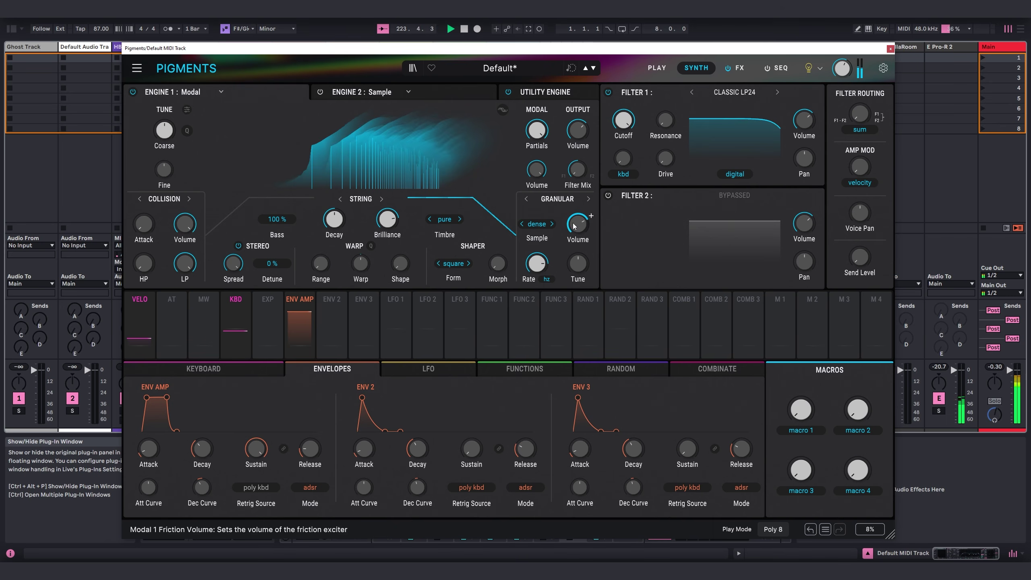
pyautogui.click(552, 224)
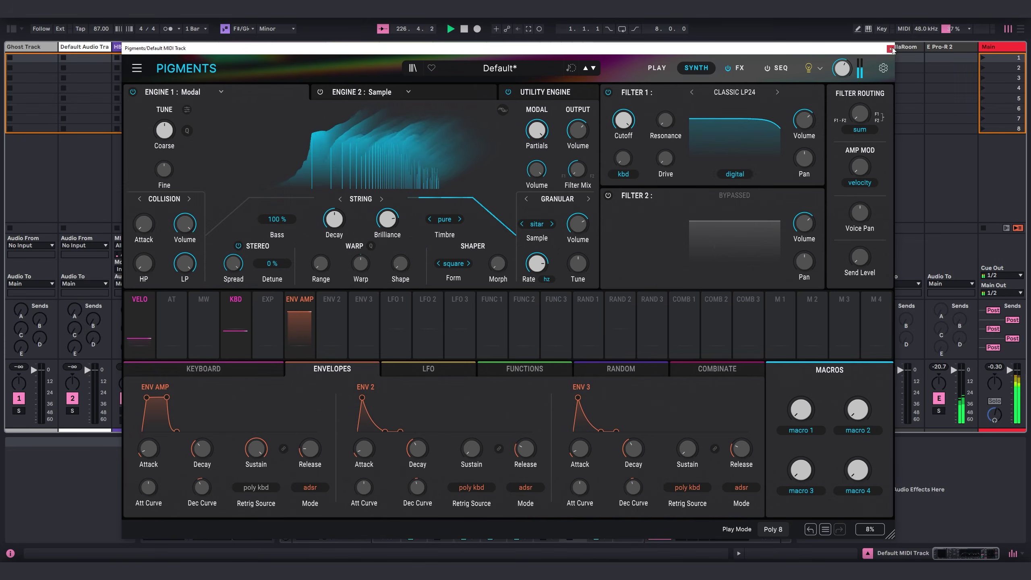
# Step: Lower the Granular Source and Vital Bass tracks to about -30 dB, and trim the Granular exciter's volume in Pigments
pyautogui.hotkey('ctrl', 'alt', 'p')
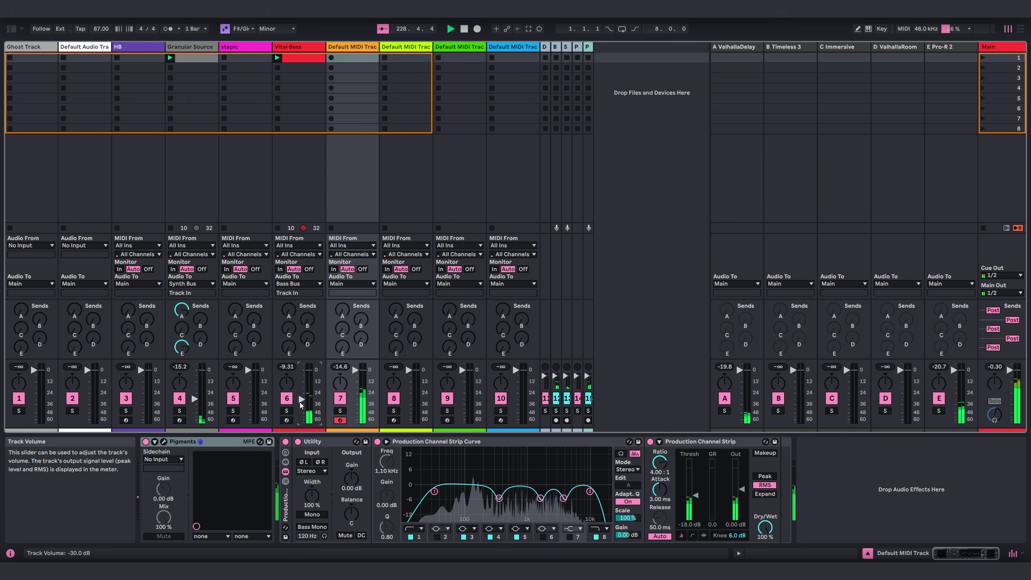
pyautogui.click(163, 442)
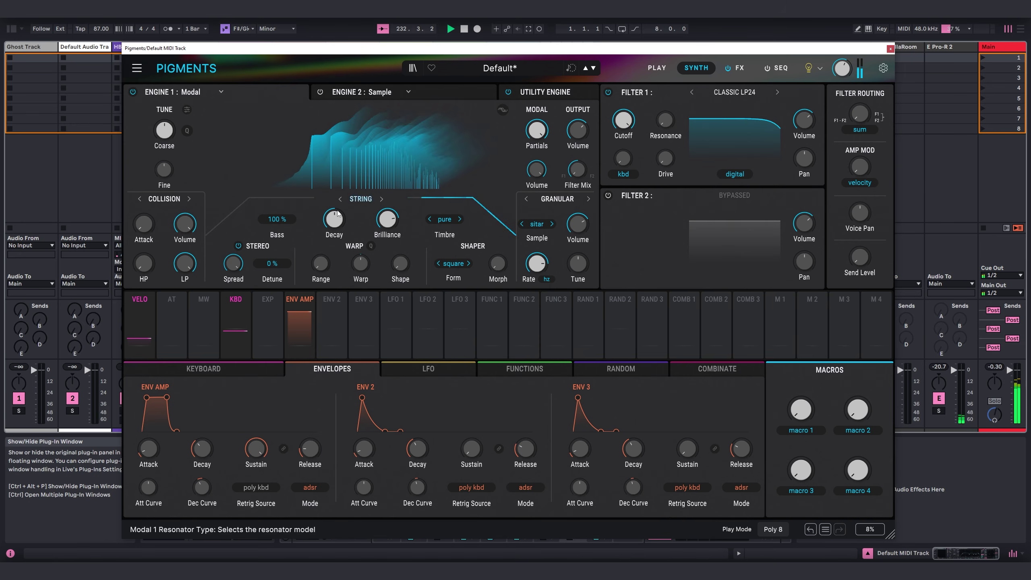
pyautogui.moveTo(590, 215)
pyautogui.scroll(-2, 591, 215)
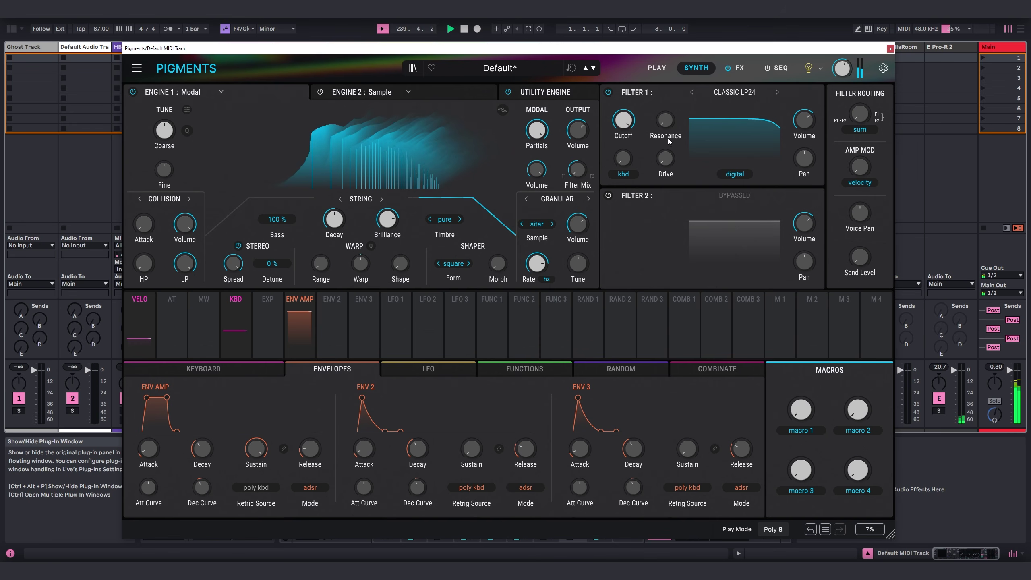
# Step: Switch Filter 1 to Classic Lowpass 12 with a lower cutoff, and set the Granular exciter's volume to about -0.858 dB
pyautogui.click(736, 93)
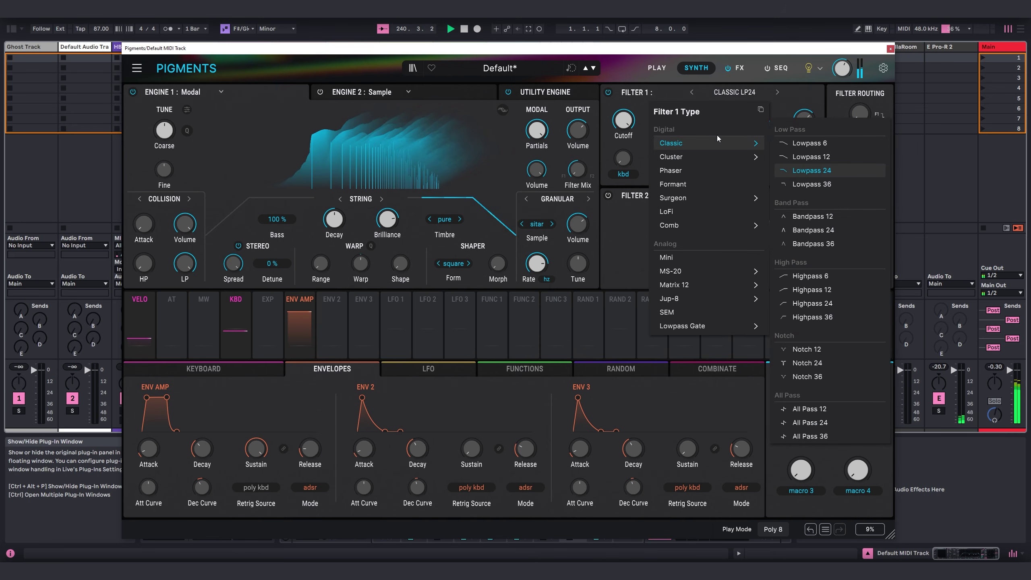
pyautogui.click(814, 158)
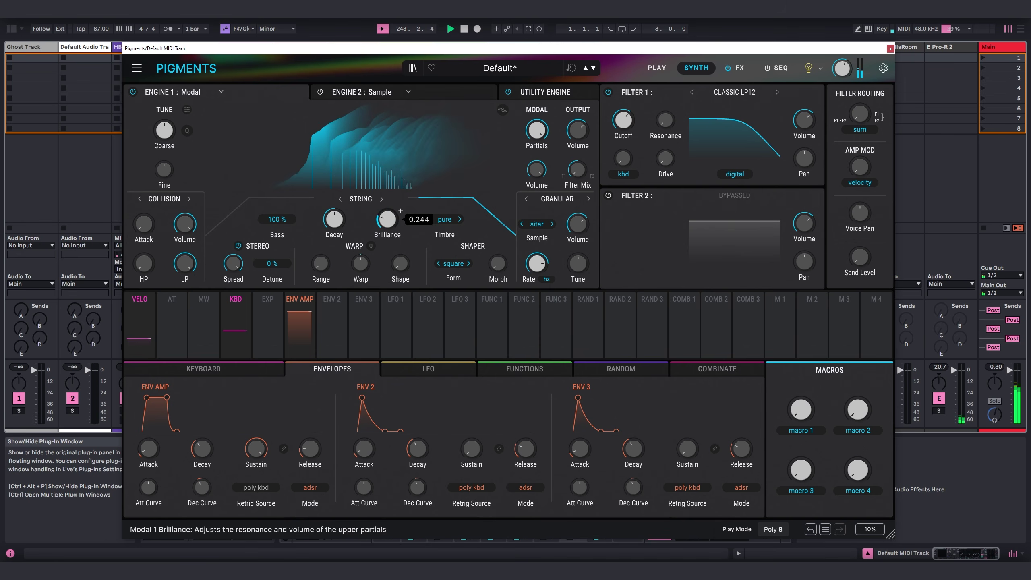
pyautogui.moveTo(591, 215)
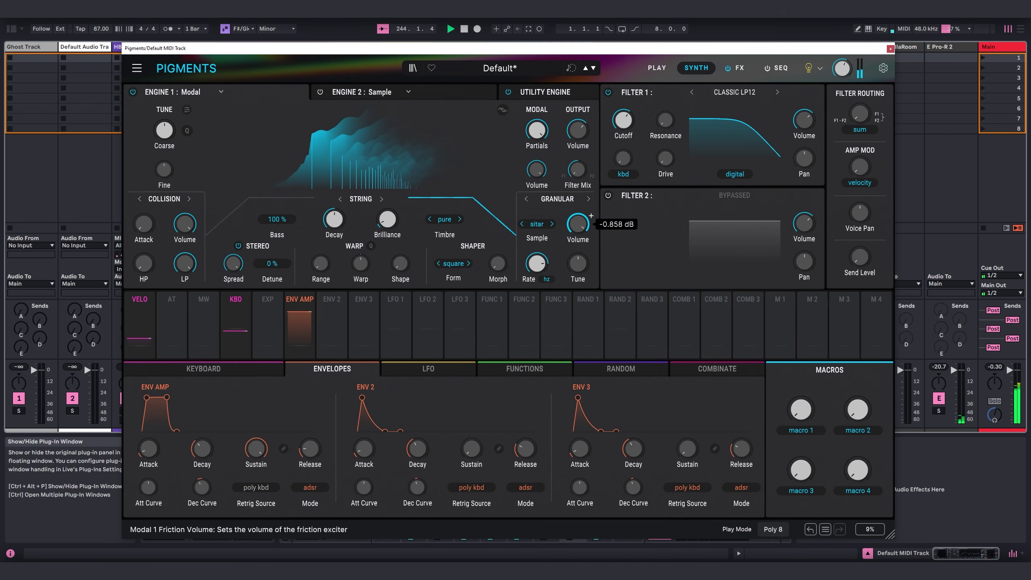
# Step: Set the String resonator's Brilliance to about 0.780 and change its Timbre to Nylon
pyautogui.moveTo(401, 211)
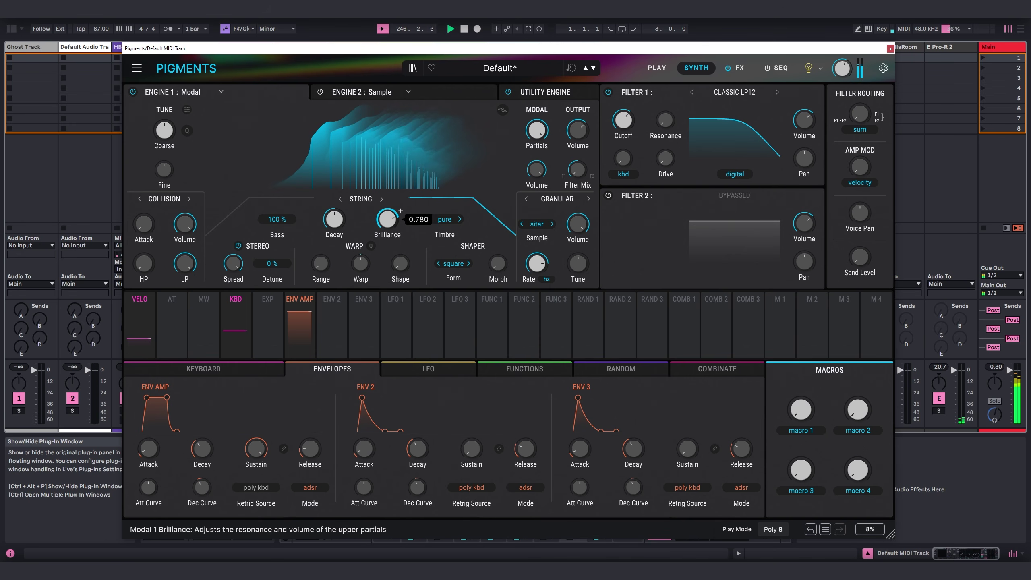
pyautogui.click(444, 219)
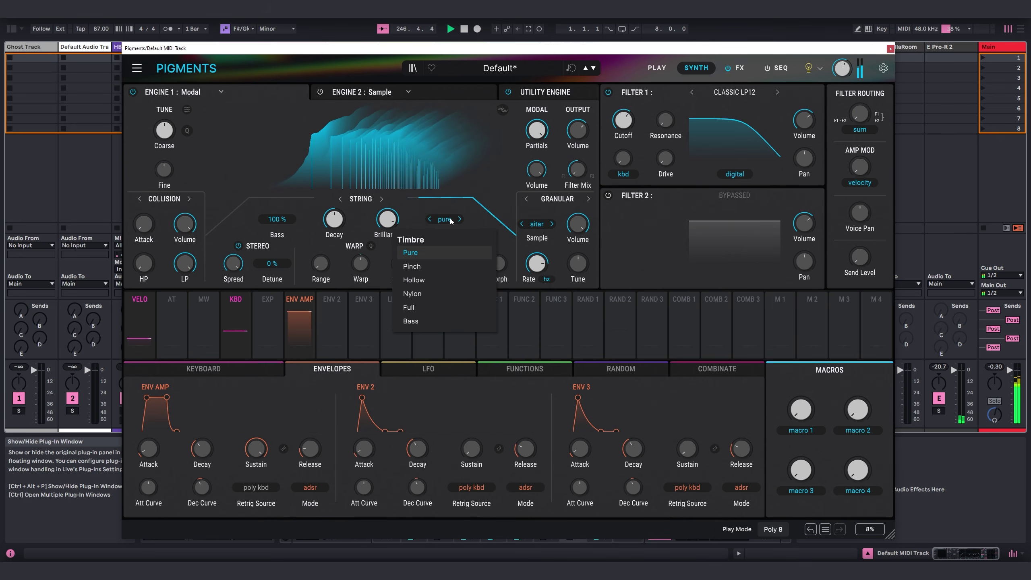
pyautogui.click(432, 268)
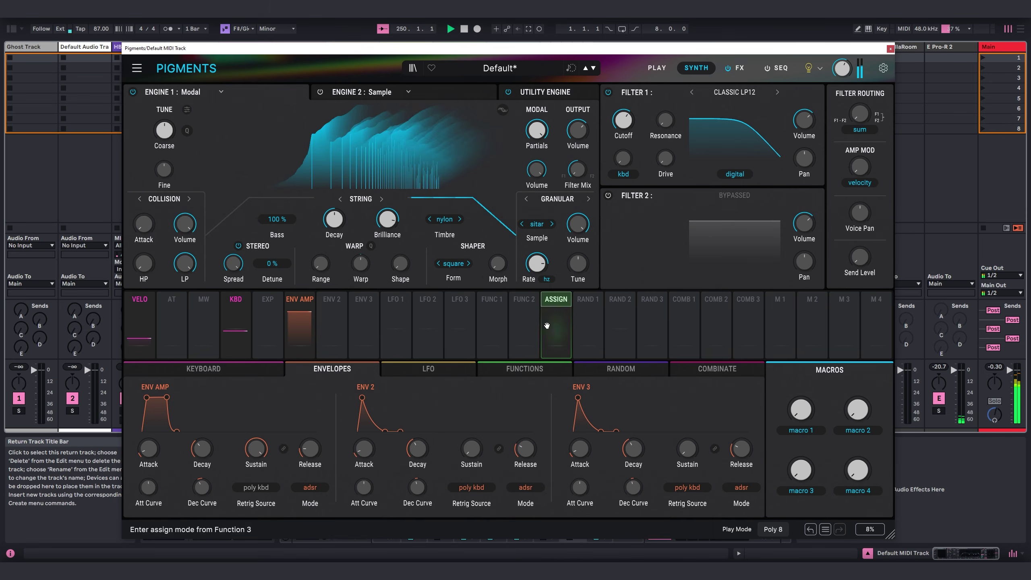
# Step: Raise the Vital Bass and Granular Source track volumes in the mixer, and reopen the Pigments interface
pyautogui.click(889, 50)
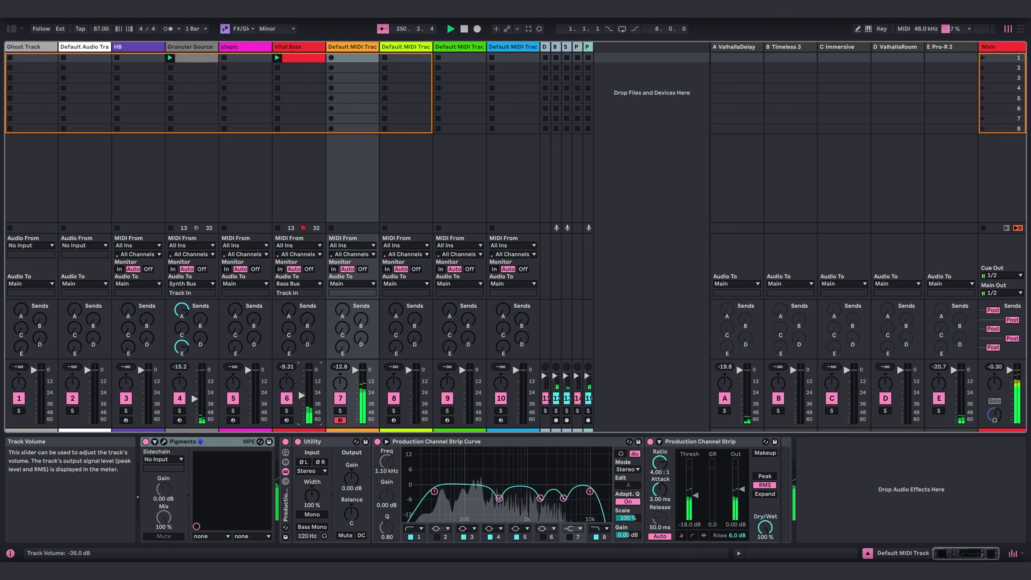
pyautogui.moveTo(195, 399); pyautogui.dragTo(195, 380)
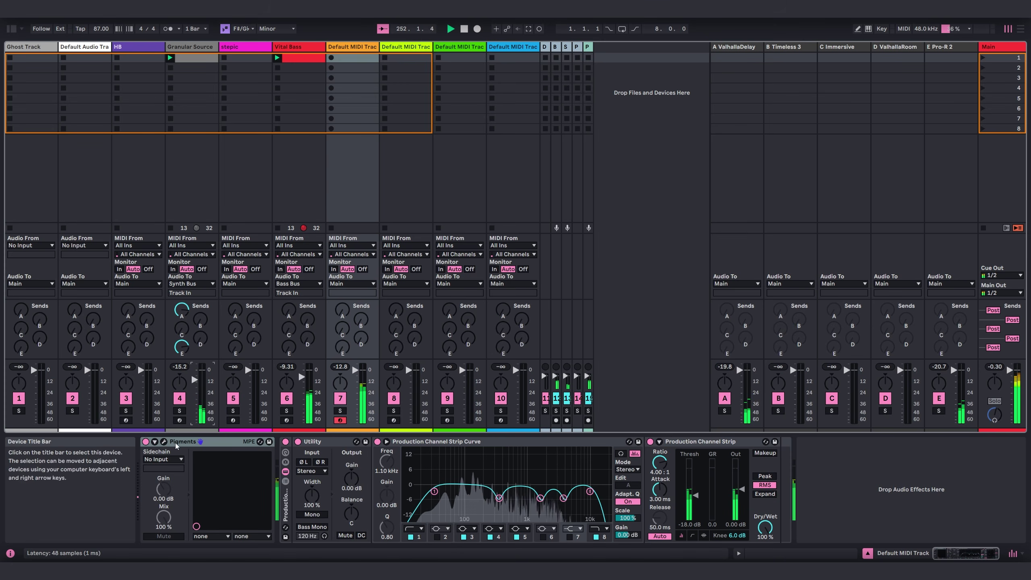
pyautogui.click(164, 441)
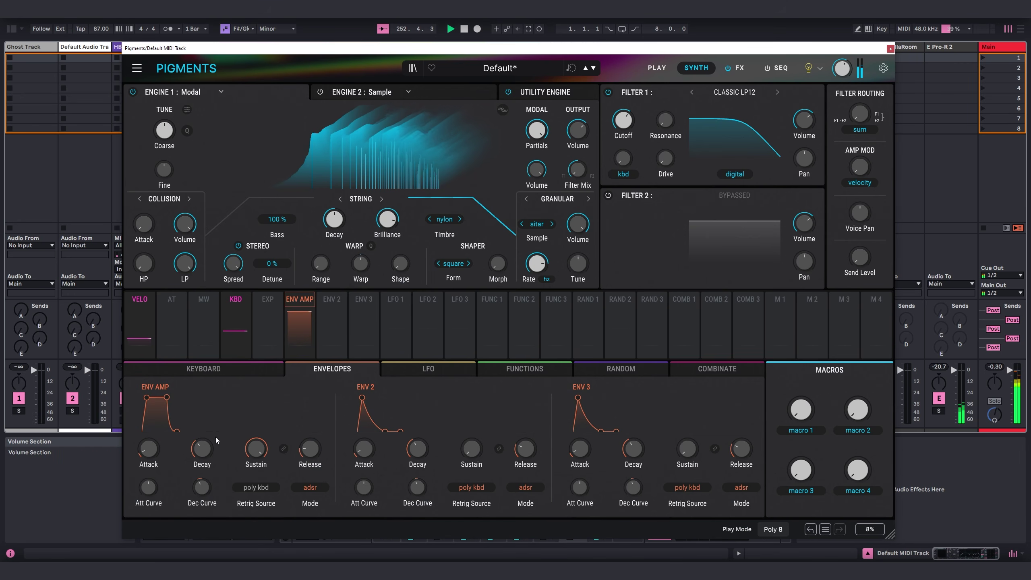
# Step: Lengthen the attack, decay and release of ENV AMP and reduce its sustain slightly
pyautogui.moveTo(147, 451); pyautogui.dragTo(148, 428)
pyautogui.moveTo(215, 441); pyautogui.dragTo(323, 439)
pyautogui.moveTo(159, 485); pyautogui.dragTo(160, 481)
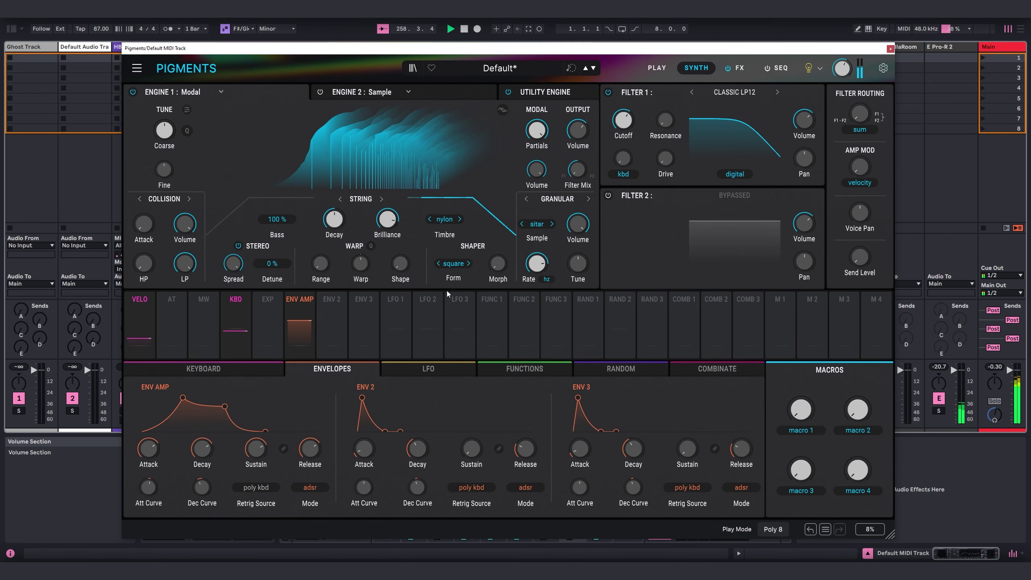
# Step: Switch LFO 1's rate mode from hertz to tempo sync
pyautogui.click(427, 368)
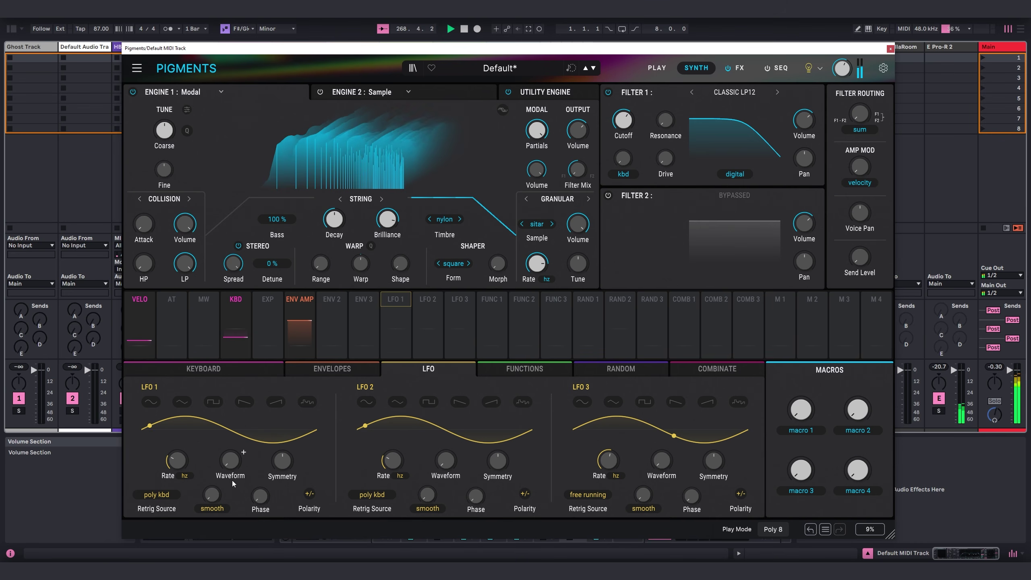
pyautogui.click(184, 476)
pyautogui.click(187, 427)
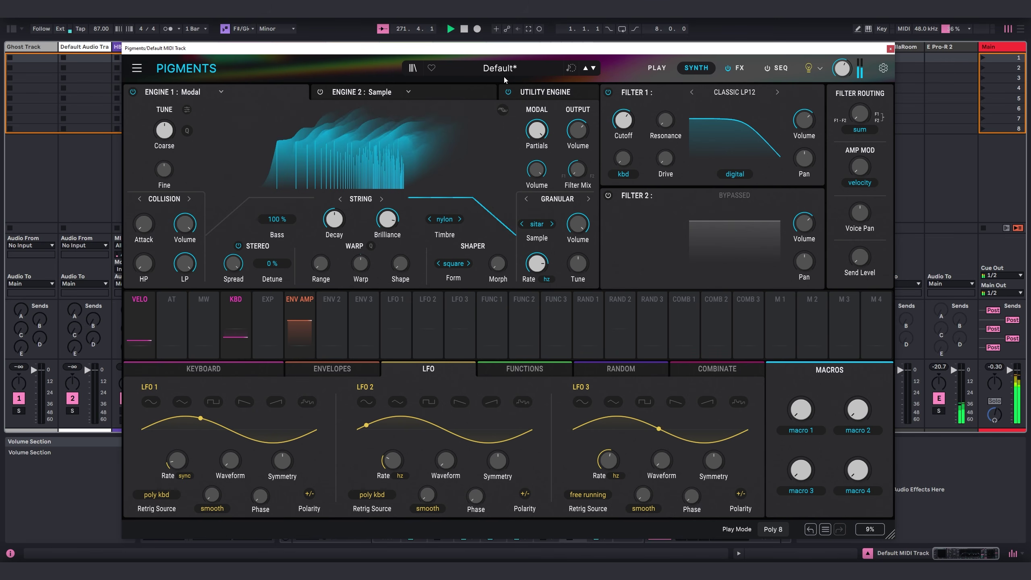
# Step: Assign LFO 1 to Filter 1's Cutoff and adjust the modulation amount
pyautogui.moveTo(510, 50); pyautogui.dragTo(523, 59)
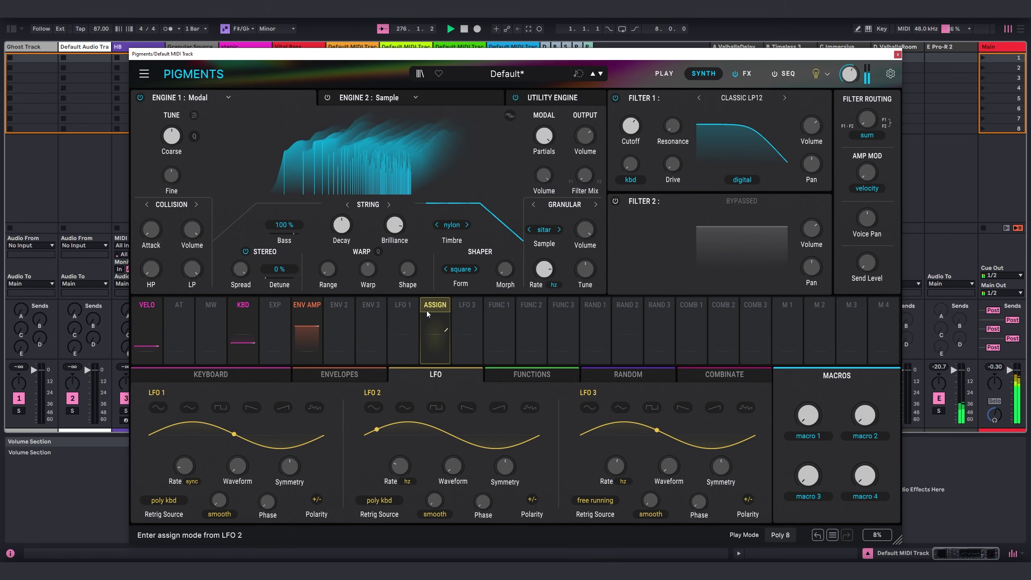
pyautogui.click(411, 306)
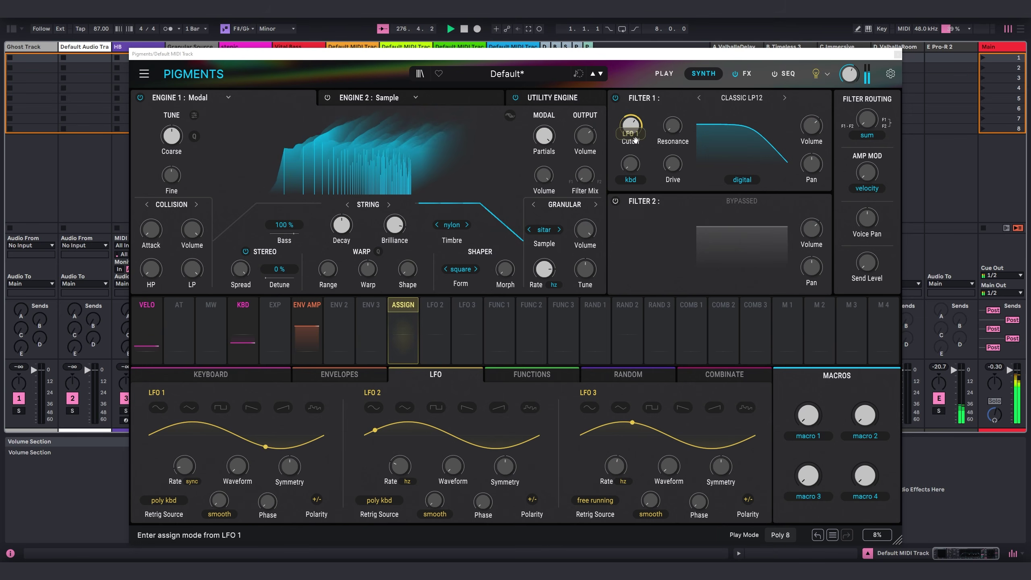
pyautogui.moveTo(633, 126); pyautogui.dragTo(644, 118)
pyautogui.moveTo(631, 155); pyautogui.dragTo(630, 158)
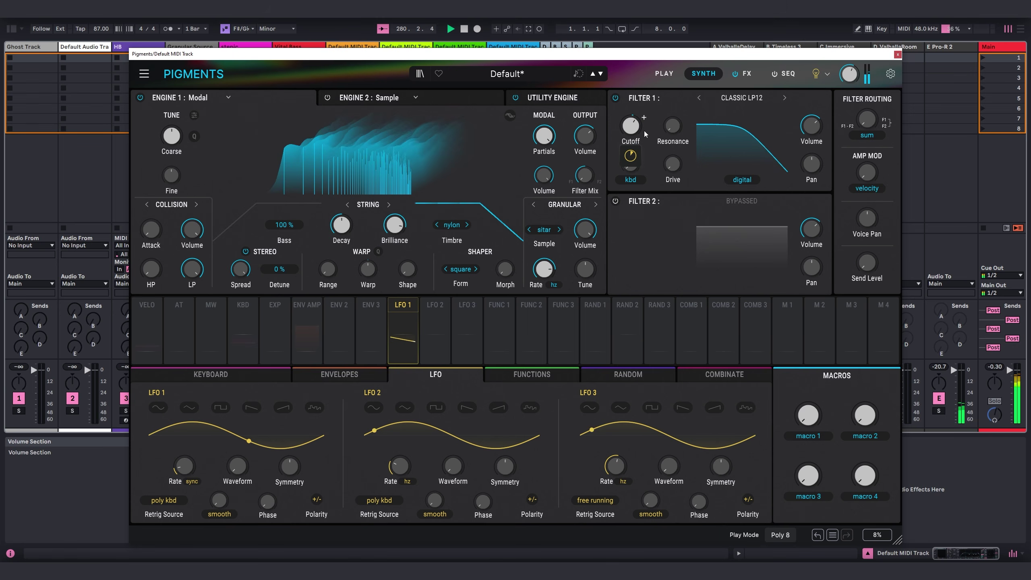
pyautogui.moveTo(635, 136)
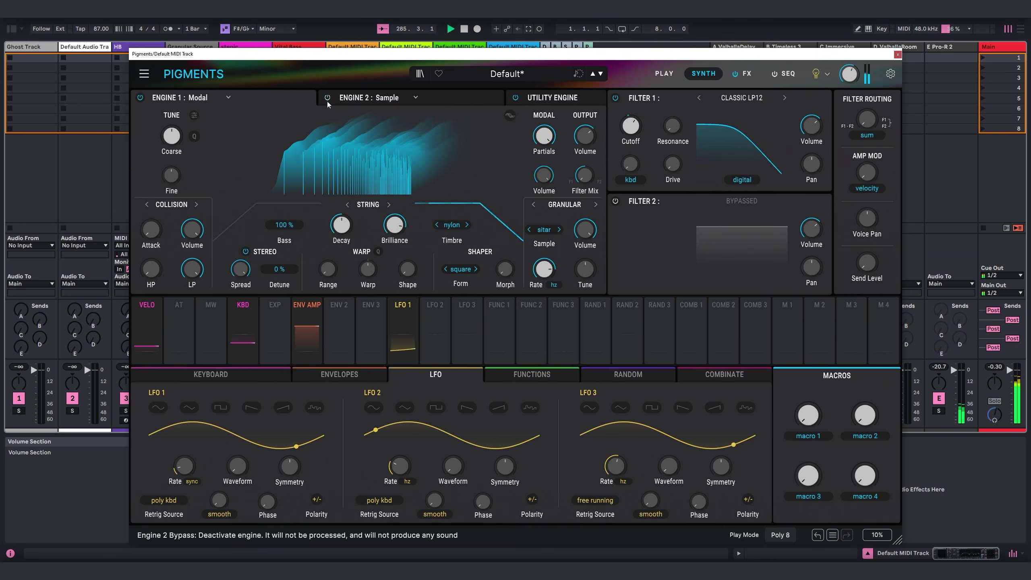
# Step: Load the Grey Ghost sample from the Drones & Ambience category into Engine 2
pyautogui.click(388, 98)
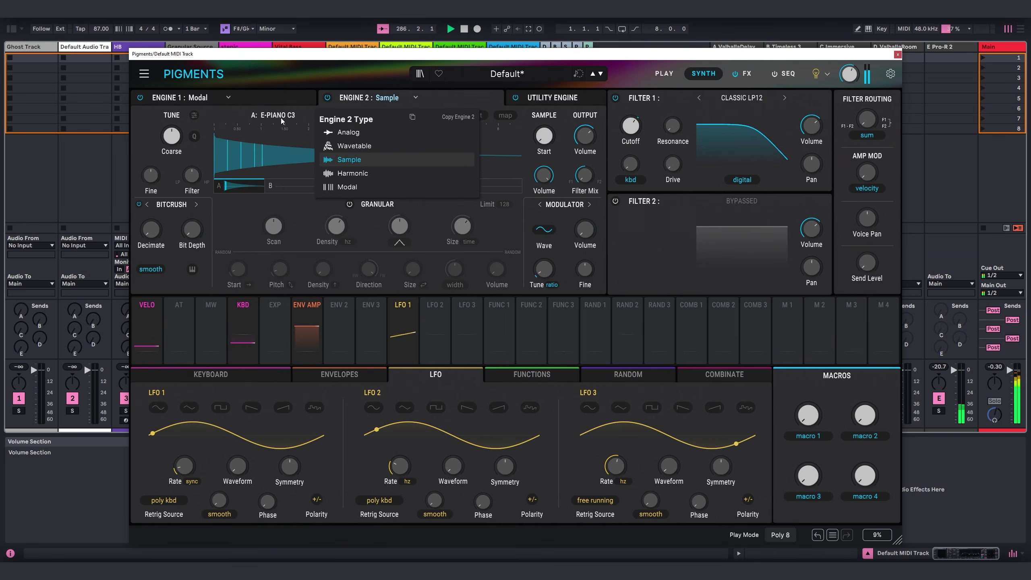
pyautogui.click(266, 117)
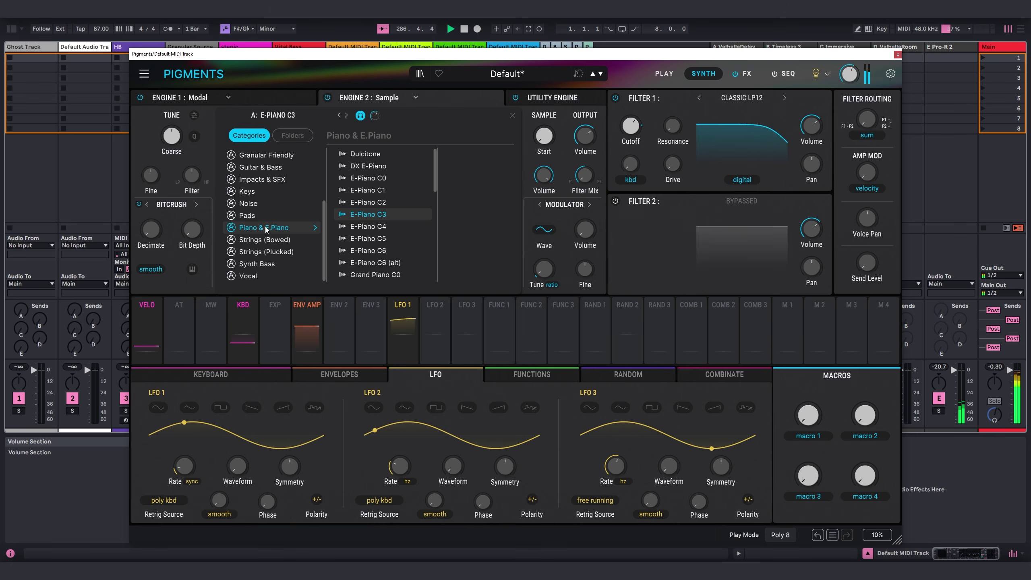
pyautogui.scroll(3, 308, 227)
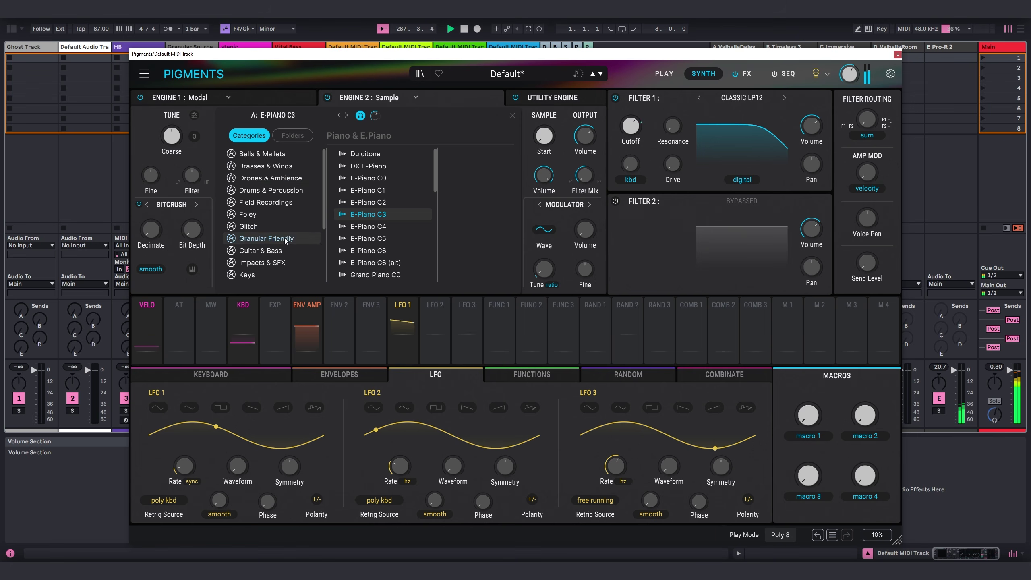
pyautogui.click(263, 178)
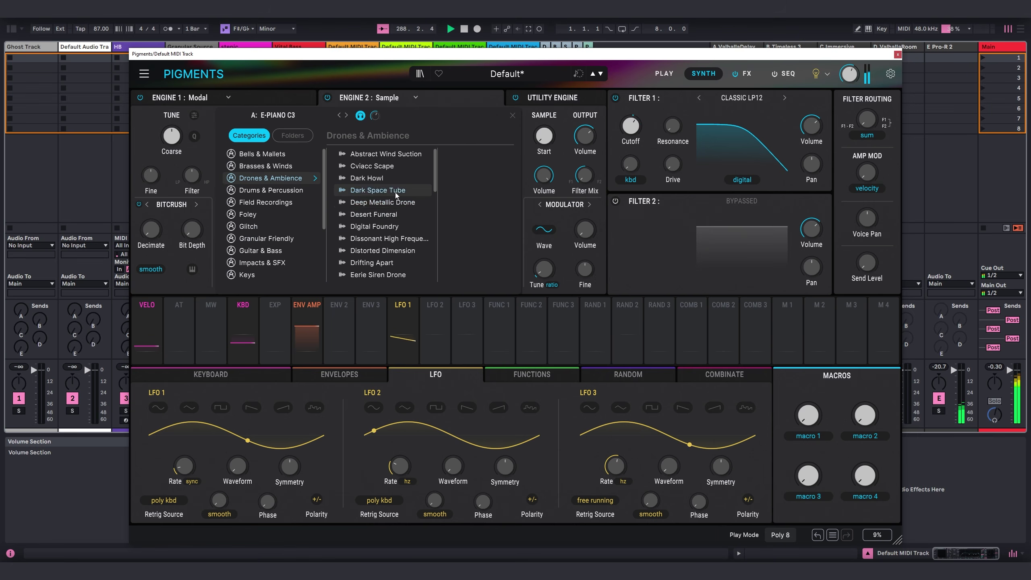
pyautogui.scroll(-3, 403, 222)
pyautogui.scroll(-3, 393, 213)
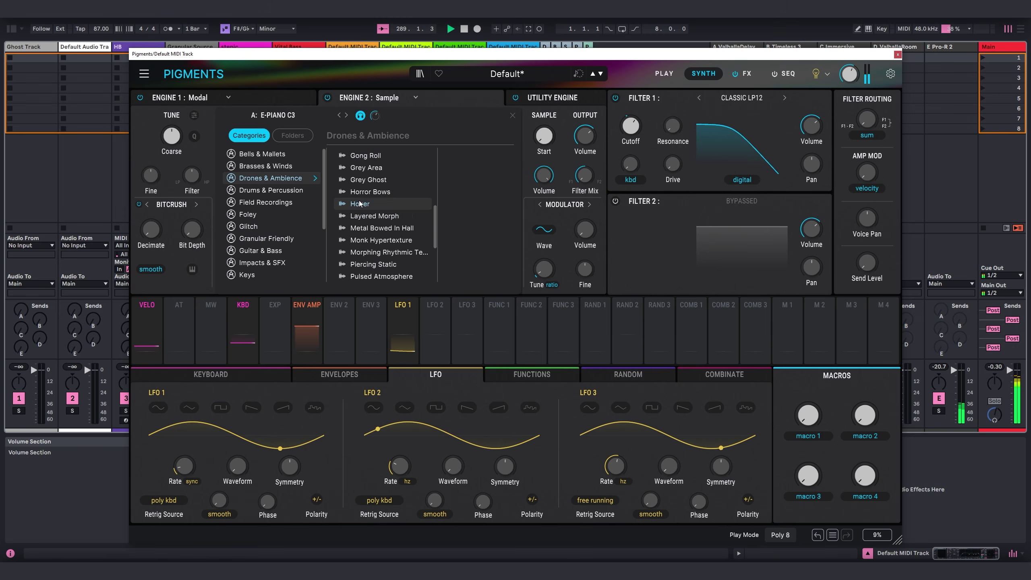
pyautogui.doubleClick(372, 182)
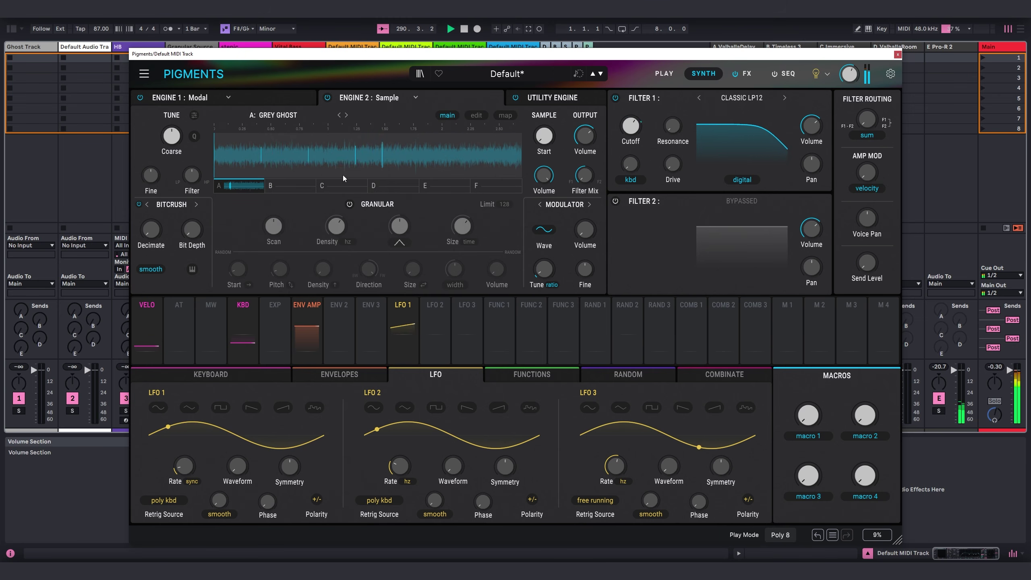
# Step: Turn on Granular mode for the Grey Ghost sample and set its Scan to Forward 100%
pyautogui.click(350, 203)
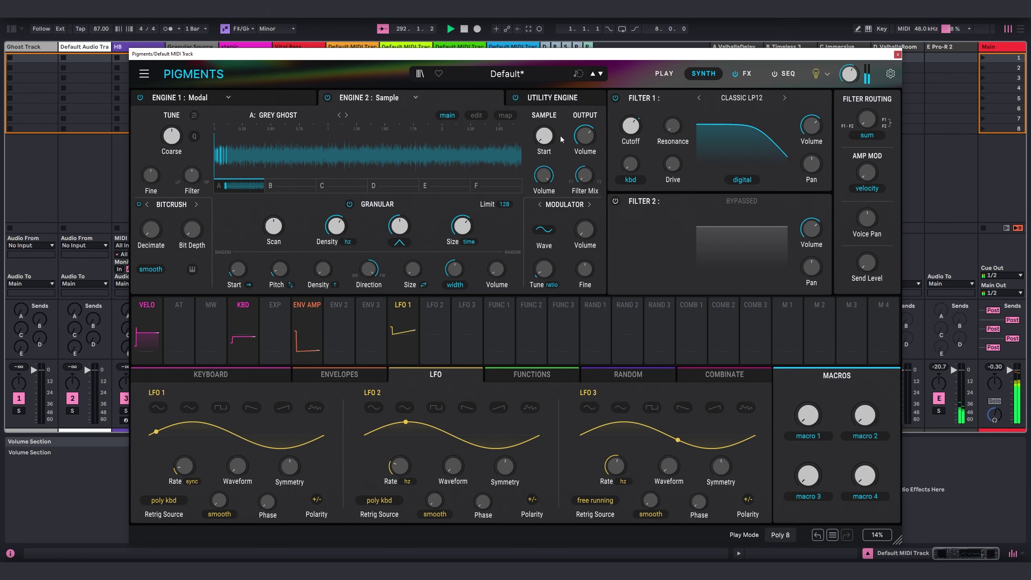
pyautogui.moveTo(275, 221); pyautogui.dragTo(287, 218)
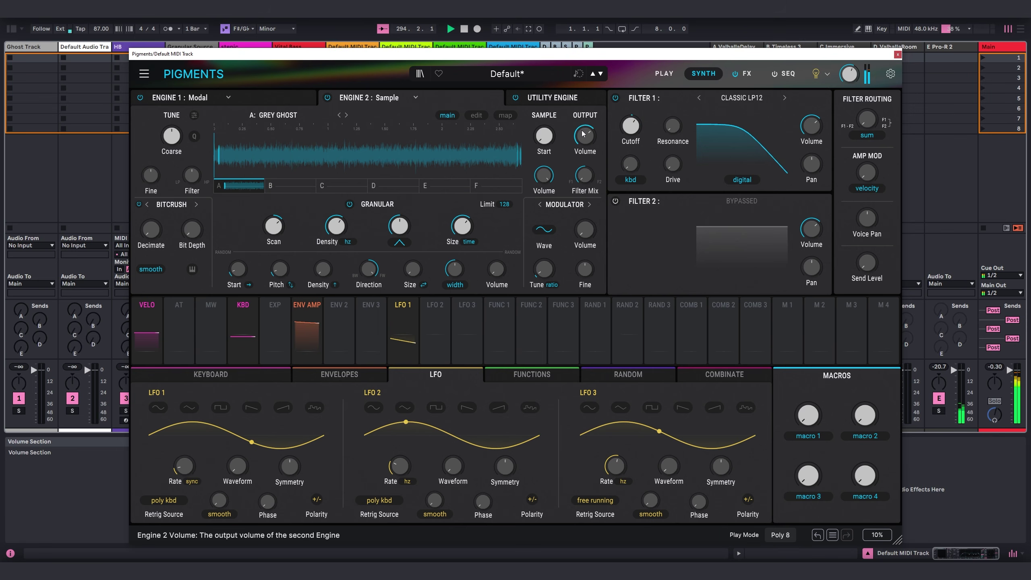
pyautogui.moveTo(265, 224); pyautogui.dragTo(263, 228)
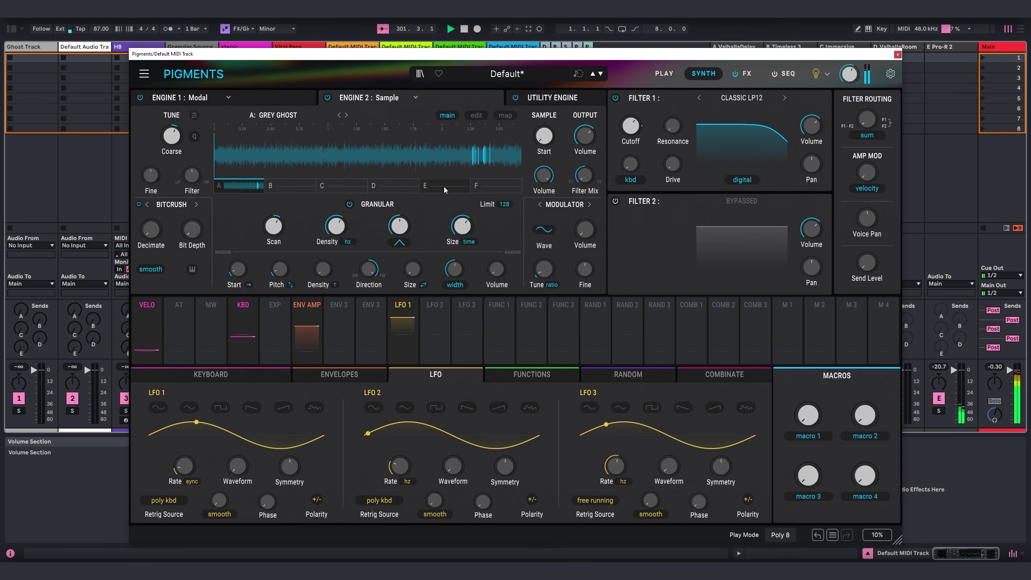
pyautogui.moveTo(287, 218)
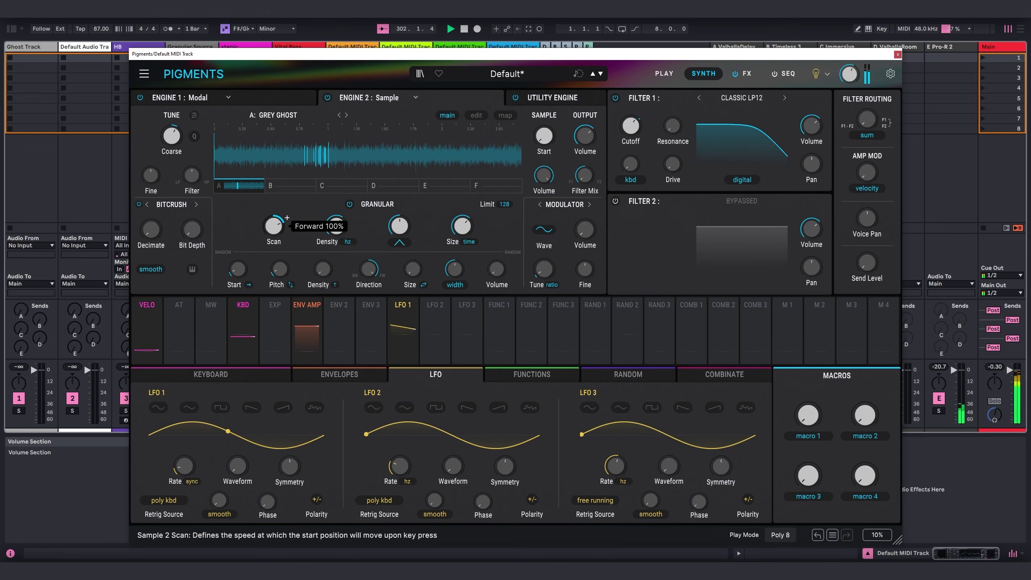
# Step: Bring Grey Ghost's granular Scan back close to its center after trying backward speeds, and lower the grain Density
pyautogui.scroll(-10, 287, 218)
pyautogui.scroll(-4, 287, 218)
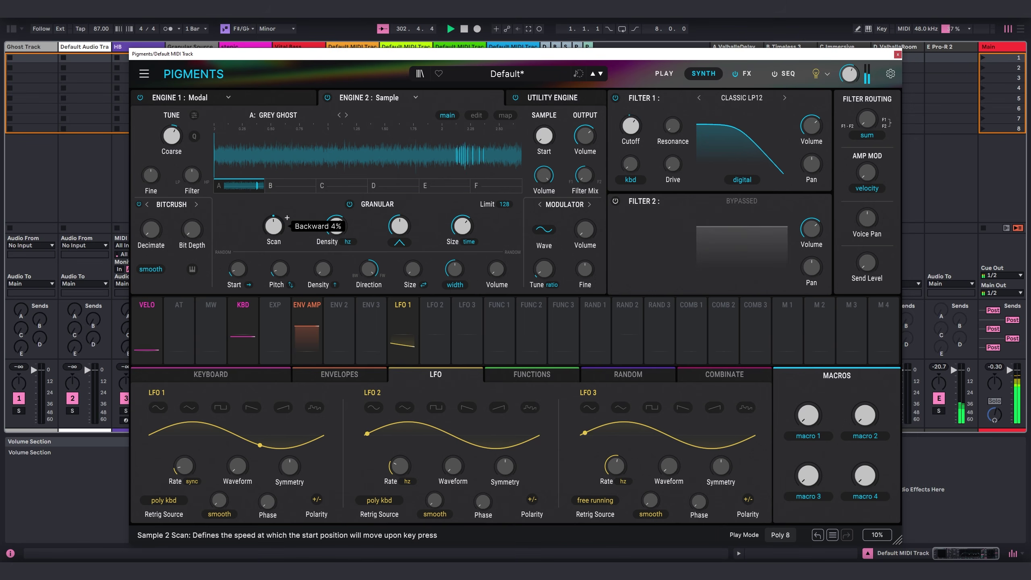
pyautogui.scroll(-8, 287, 218)
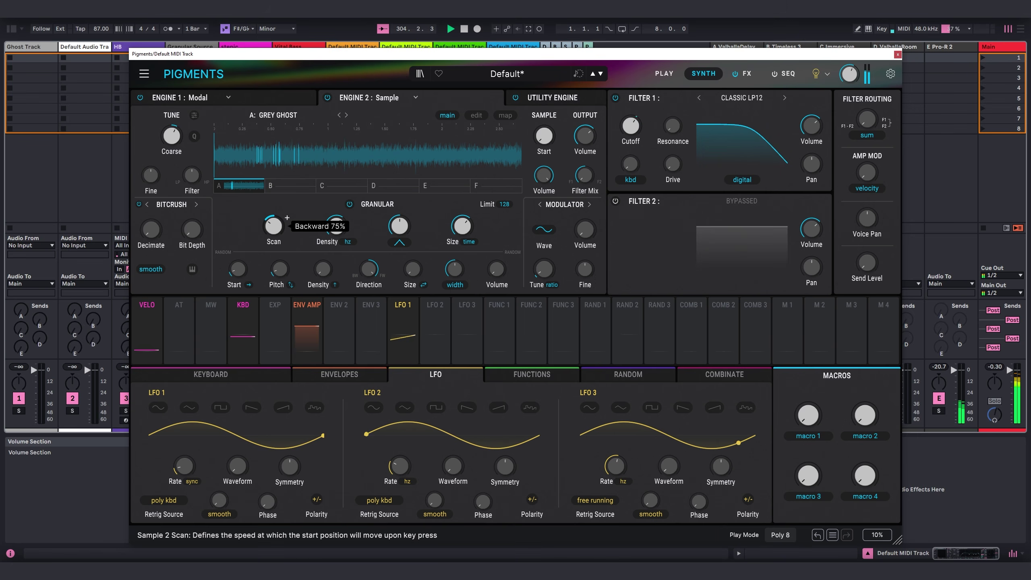
pyautogui.scroll(10, 287, 218)
pyautogui.scroll(-5, 339, 222)
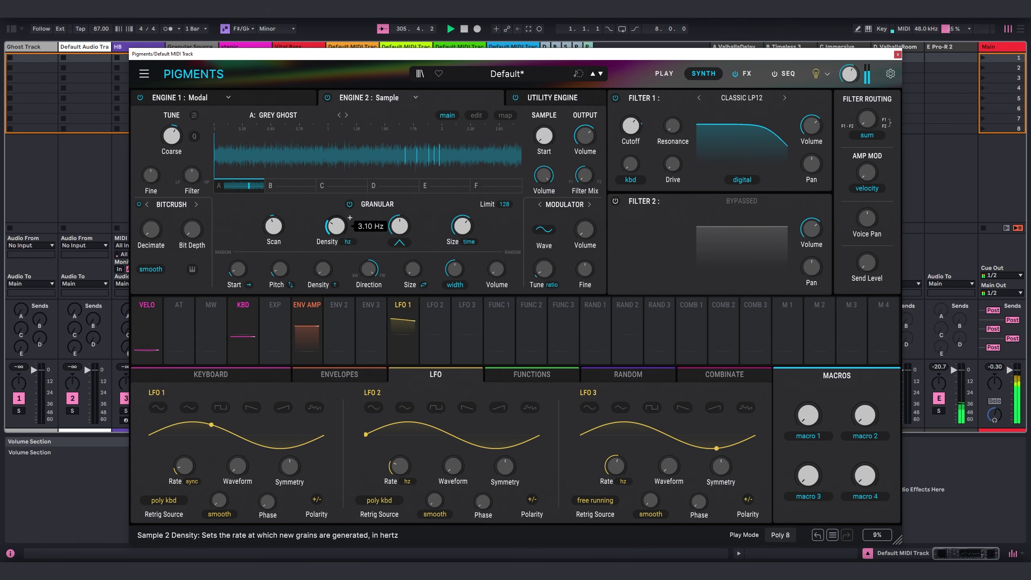
pyautogui.scroll(-5, 350, 218)
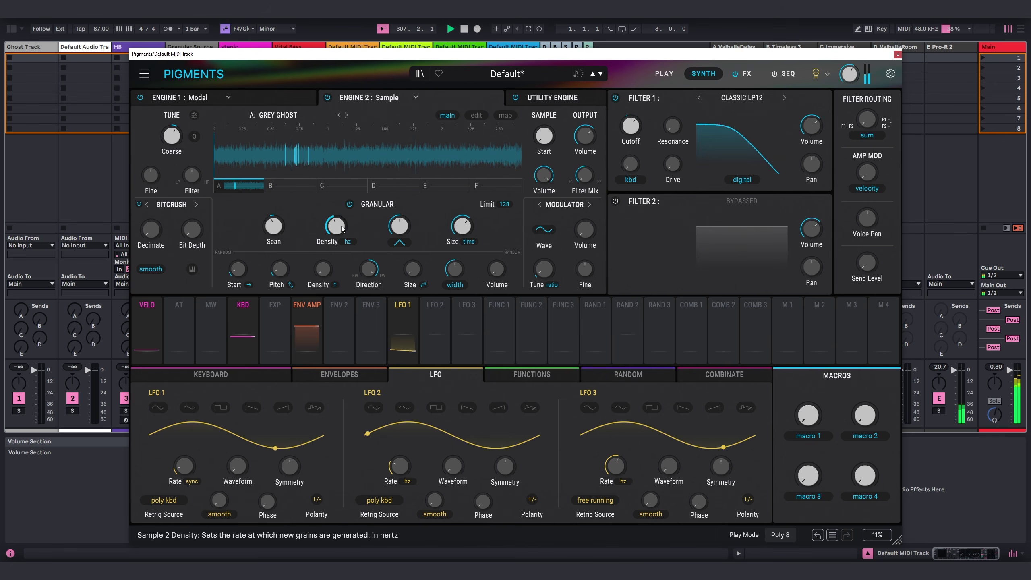
# Step: Change Random 1's type to Random and set its retrigger source to Free Running
pyautogui.click(621, 380)
pyautogui.click(236, 392)
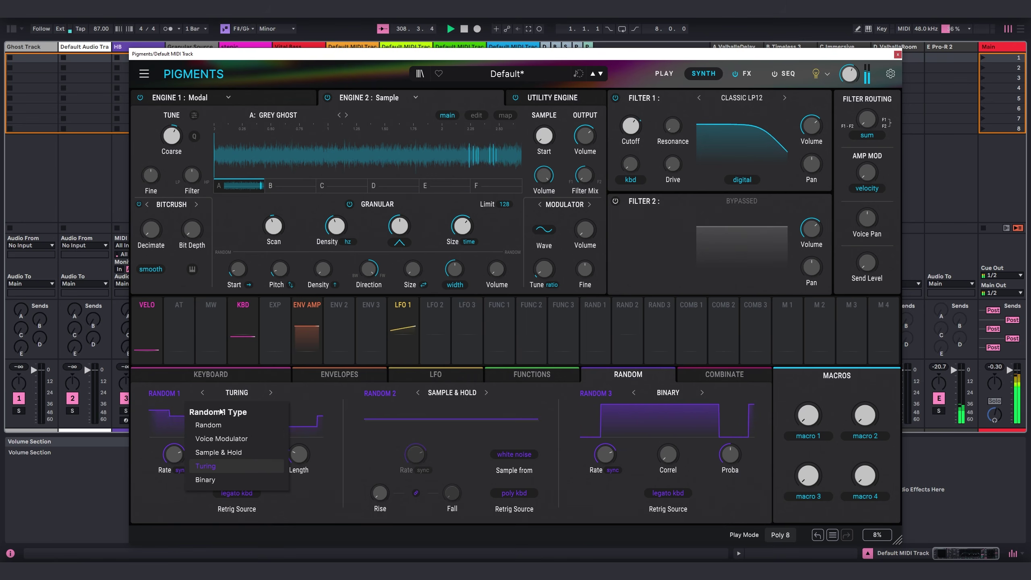
pyautogui.click(229, 424)
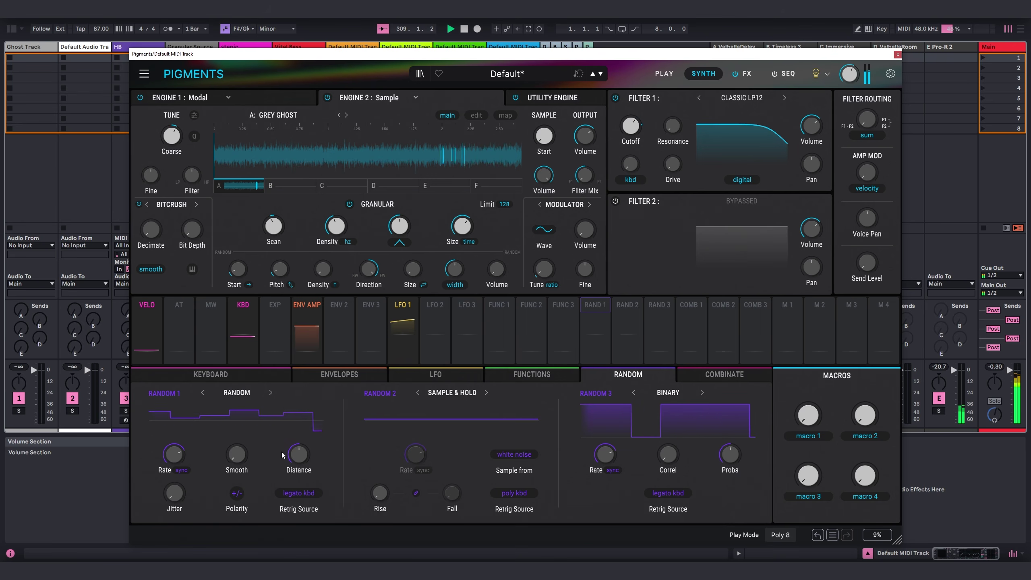
pyautogui.click(308, 497)
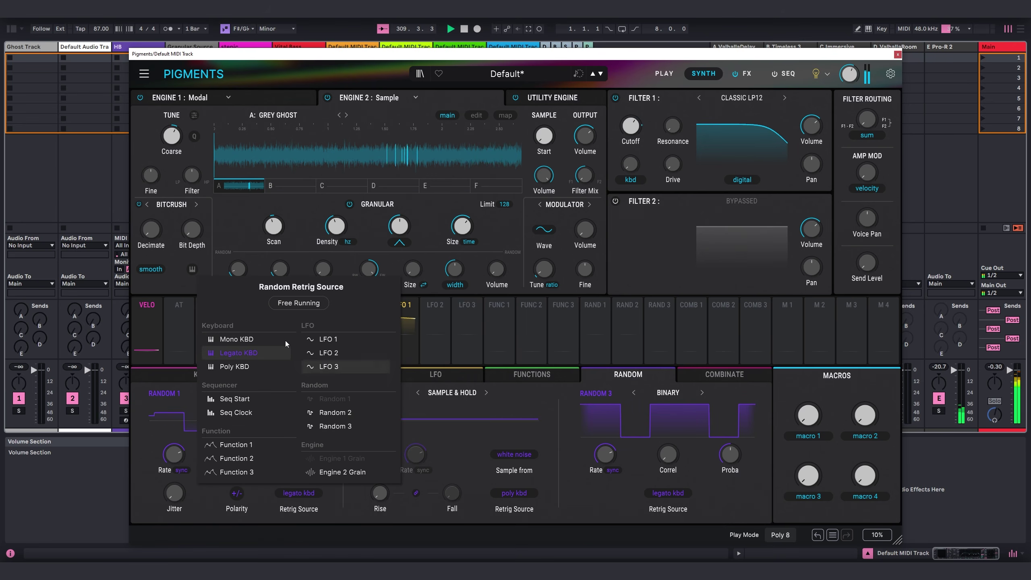
pyautogui.click(295, 304)
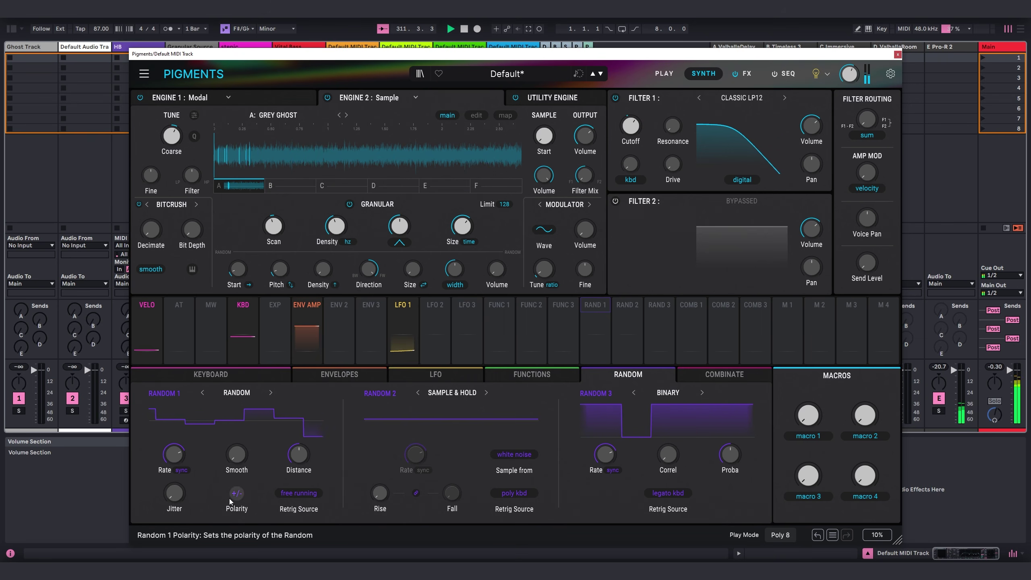
# Step: Raise Random 1's Smooth and slow down its synced Rate for a gradual, rounded modulation curve
pyautogui.moveTo(241, 470); pyautogui.dragTo(241, 430)
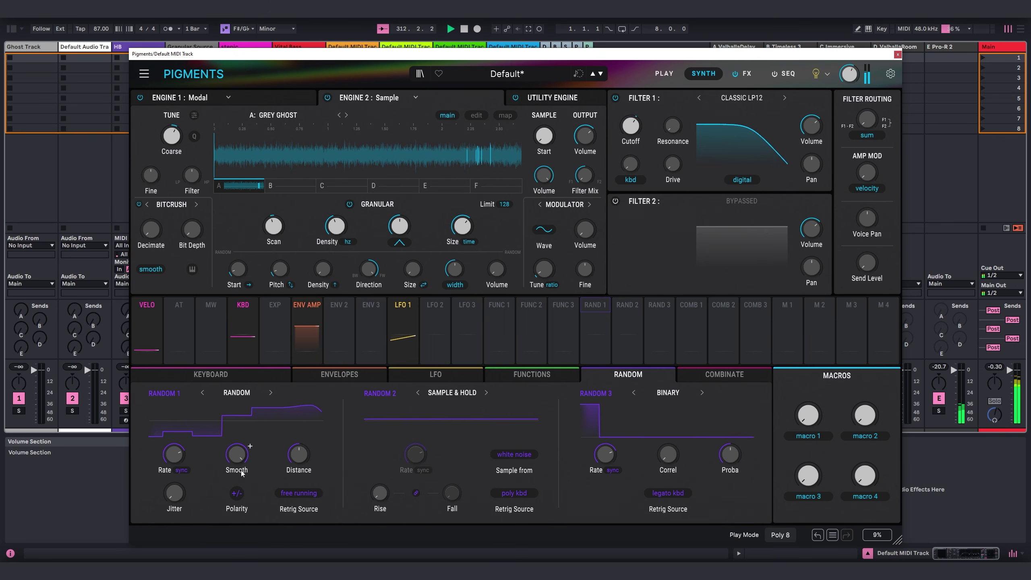
pyautogui.moveTo(173, 453); pyautogui.dragTo(174, 469)
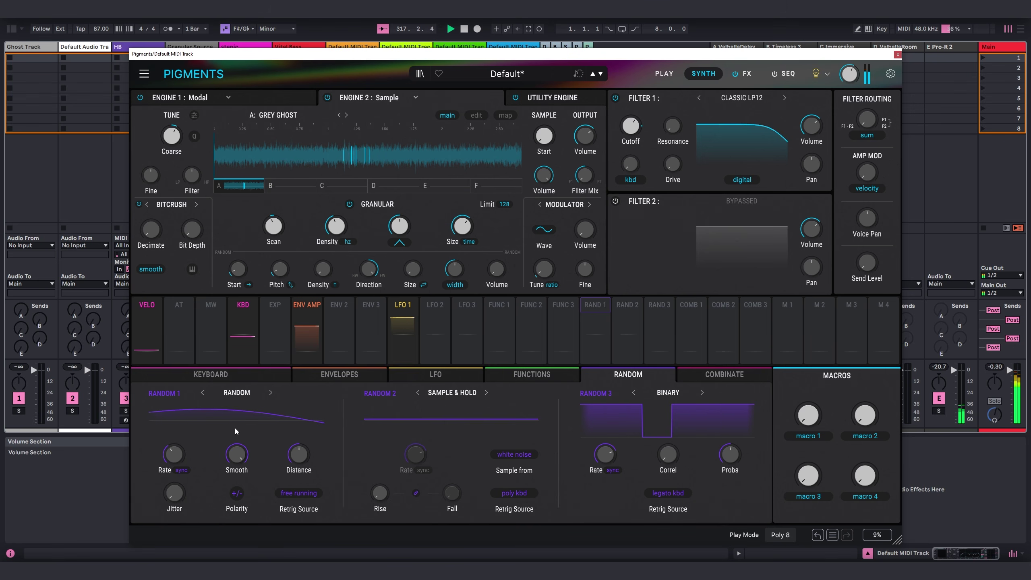
pyautogui.moveTo(297, 458)
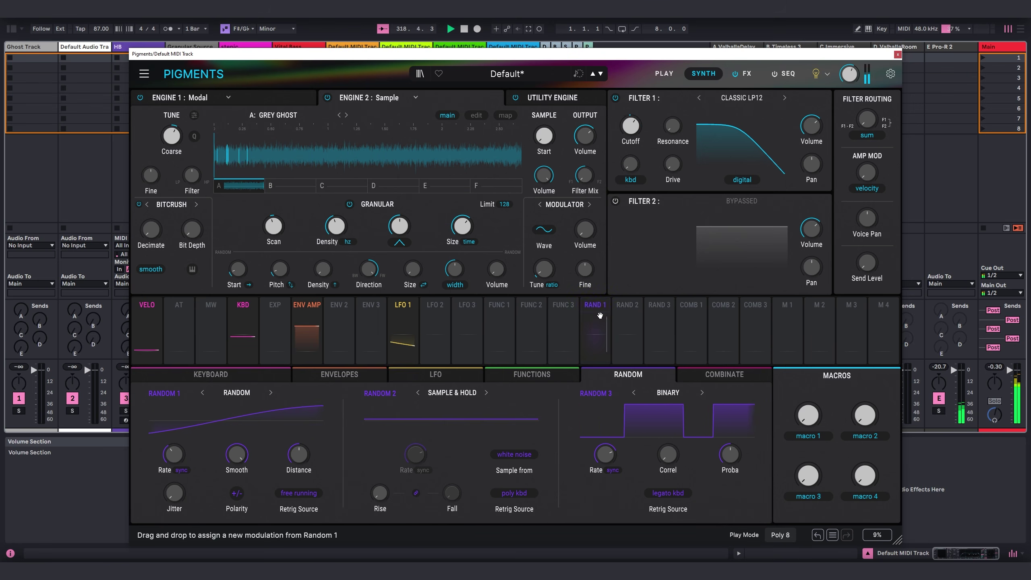
# Step: Assign Random 1 as a modulation source for the granular Density of Engine 2's Grey Ghost sample
pyautogui.moveTo(597, 308)
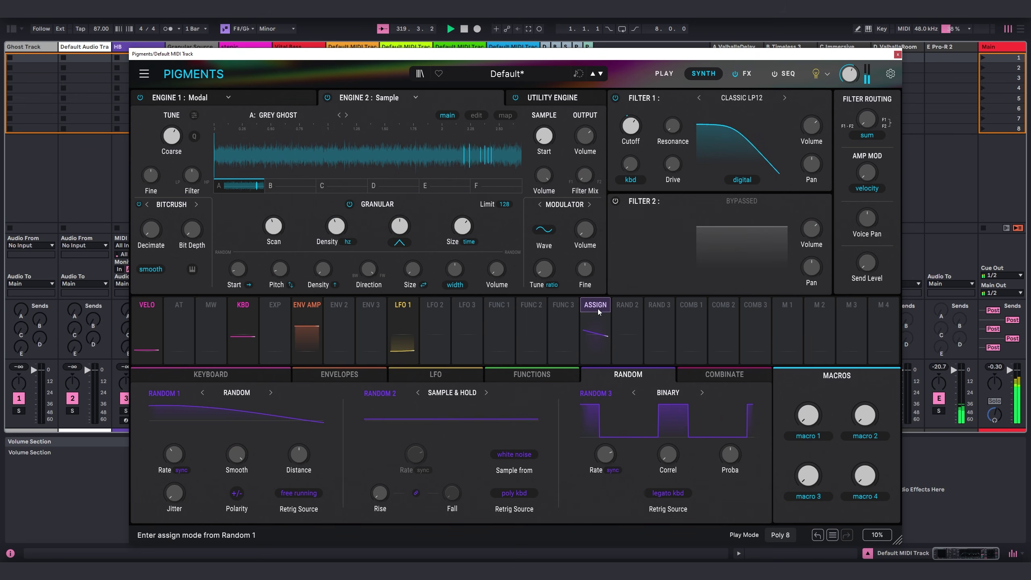
pyautogui.click(598, 309)
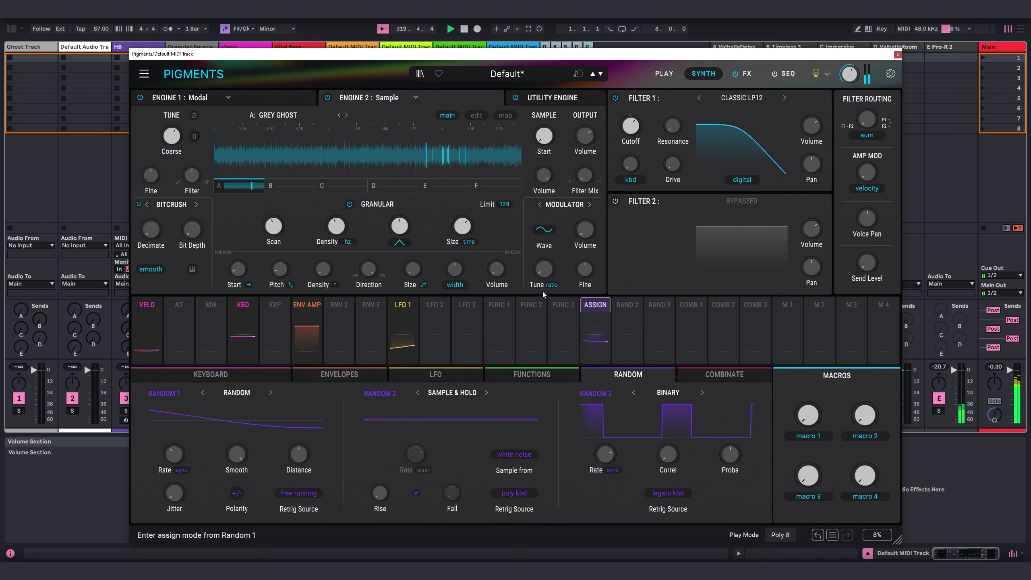
pyautogui.click(337, 226)
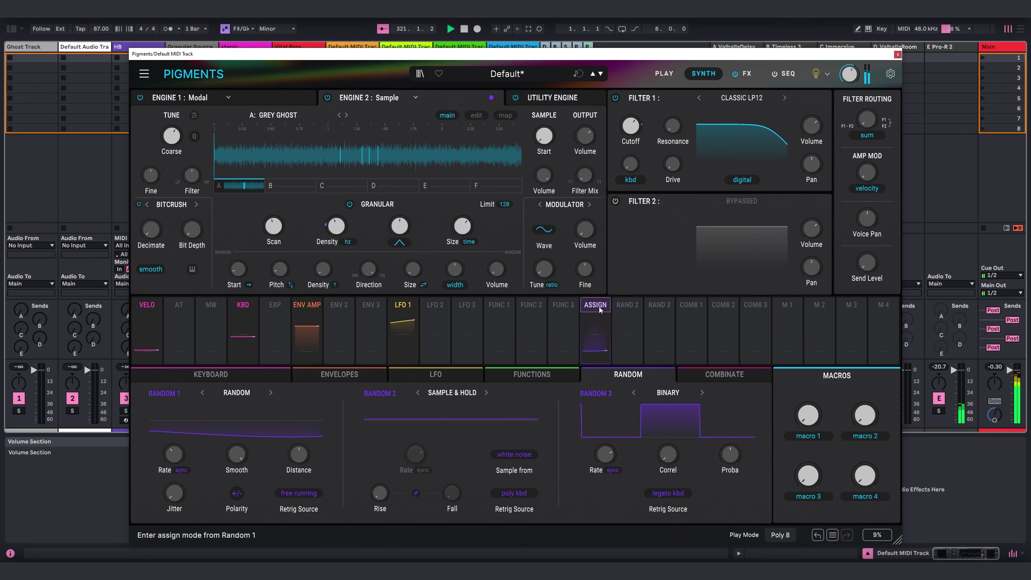
pyautogui.moveTo(366, 264)
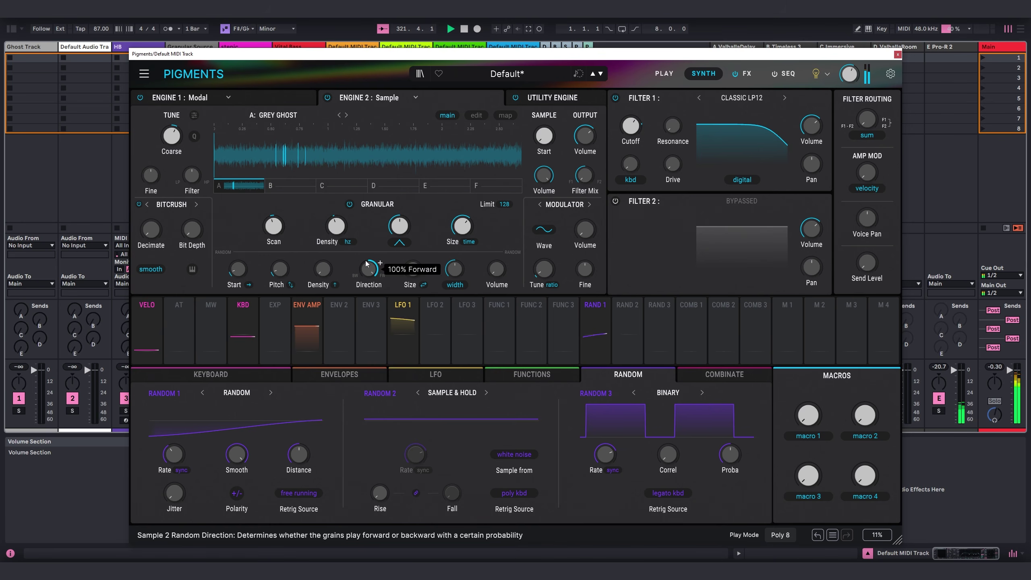
pyautogui.moveTo(350, 218)
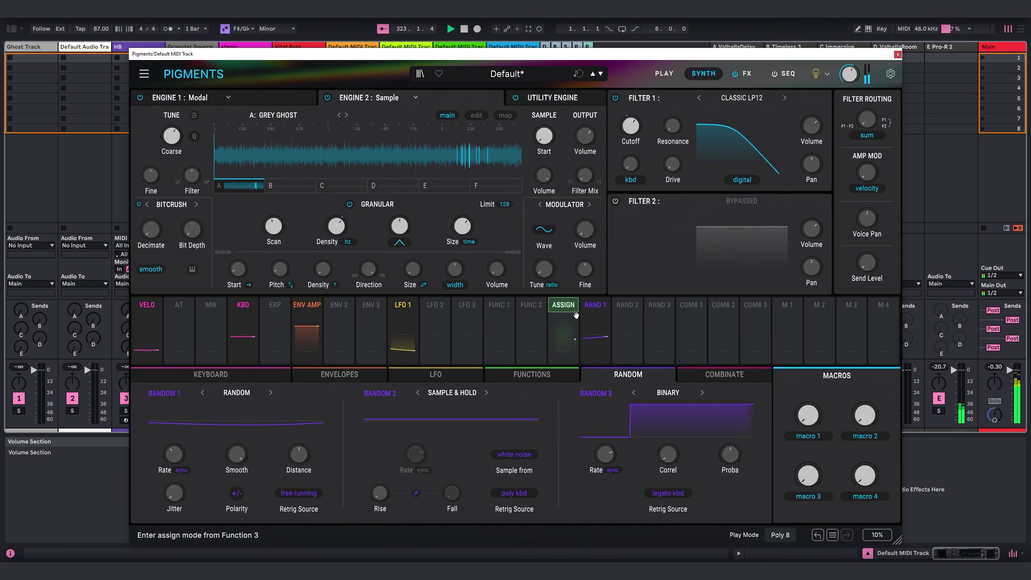
# Step: Assign Random 1 as a modulation source for the granular Scan in Engine 2
pyautogui.moveTo(596, 309)
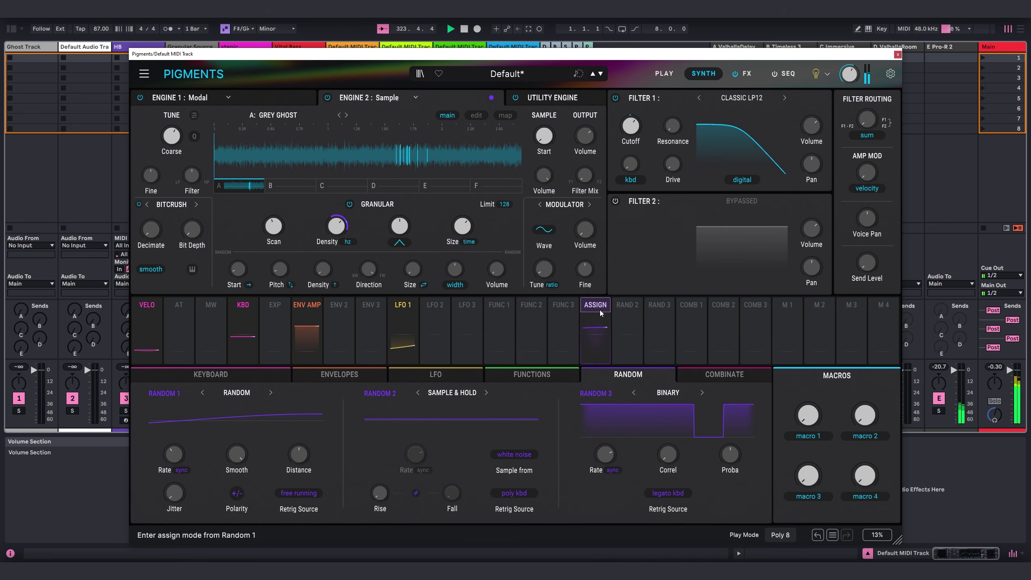
pyautogui.moveTo(279, 236)
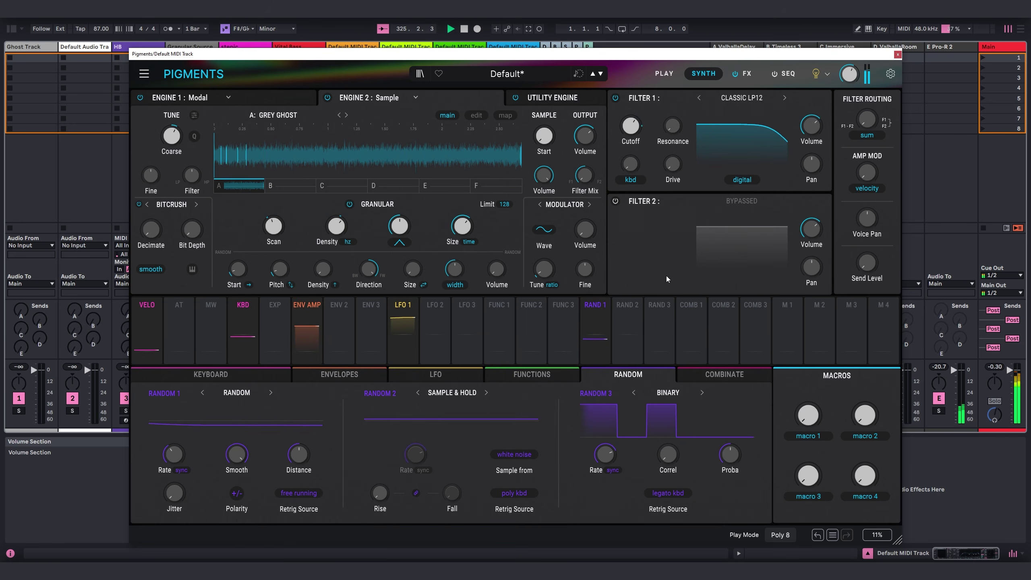
pyautogui.moveTo(585, 136)
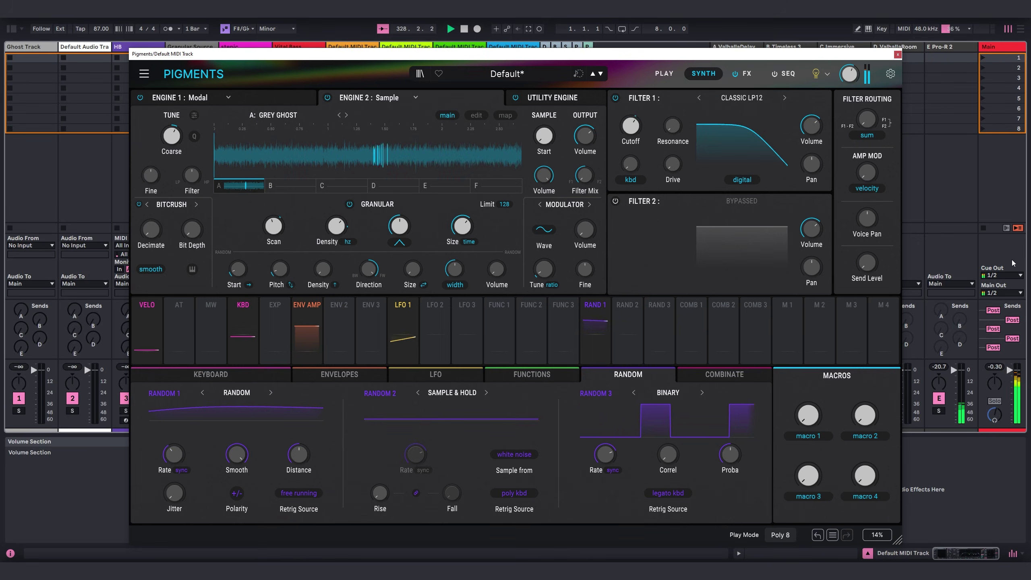
# Step: Keep the filter routing on Pre-FX Sum and shift the filter blend mostly from series toward parallel
pyautogui.click(867, 136)
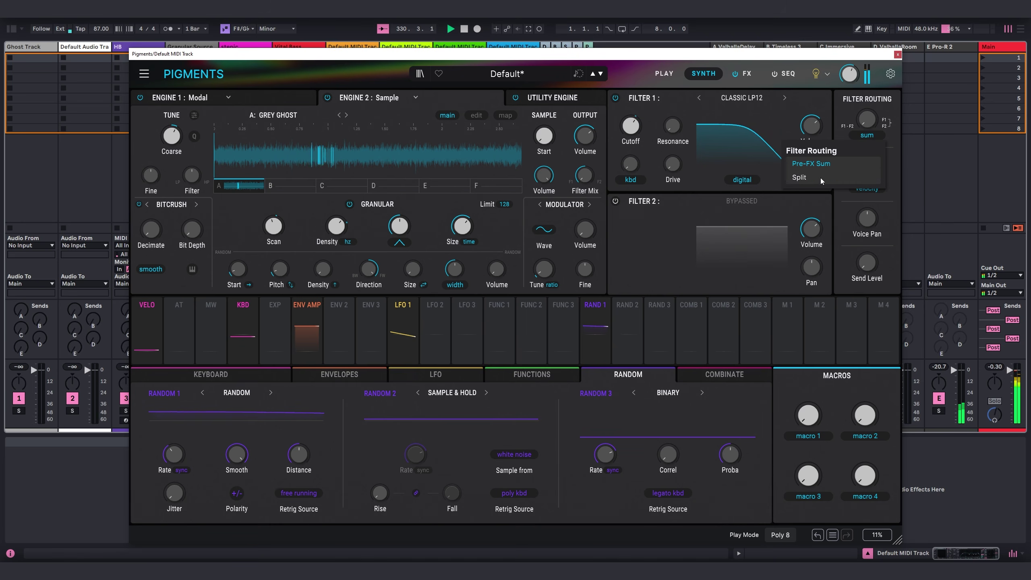
pyautogui.click(895, 137)
pyautogui.moveTo(880, 110)
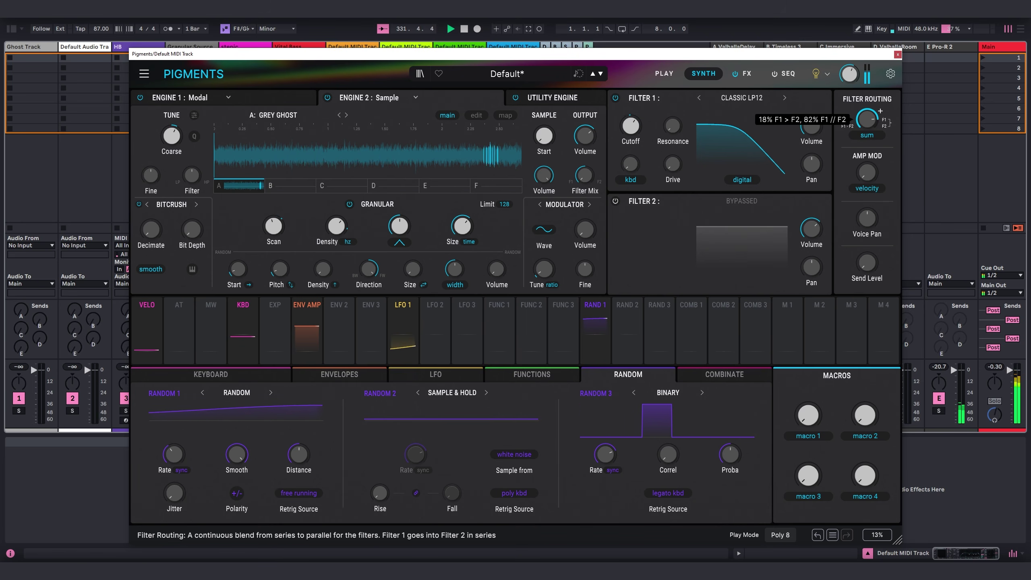
pyautogui.scroll(4, 880, 111)
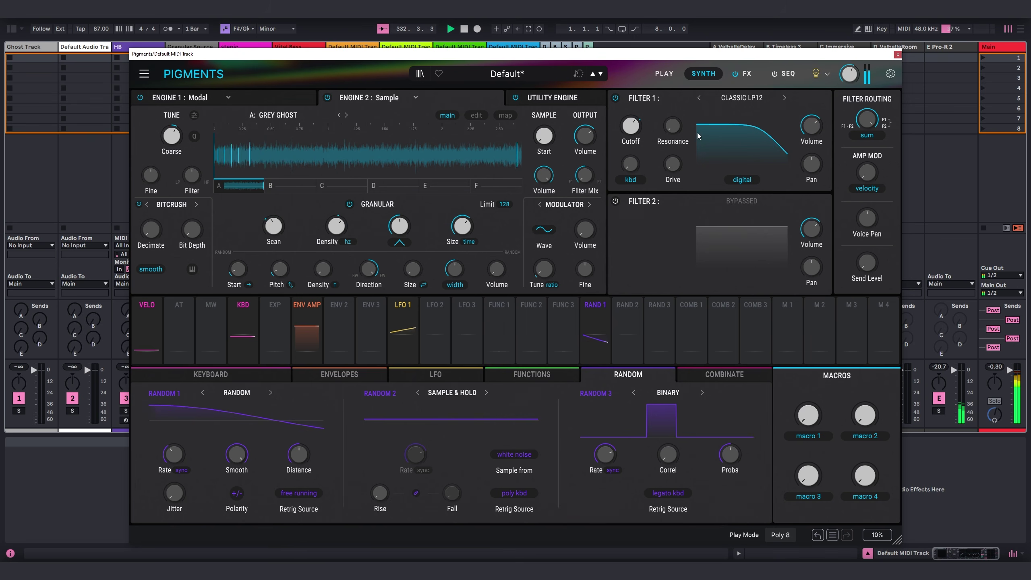
# Step: Enable Filter 2 and set its type to LoFi
pyautogui.moveTo(584, 178)
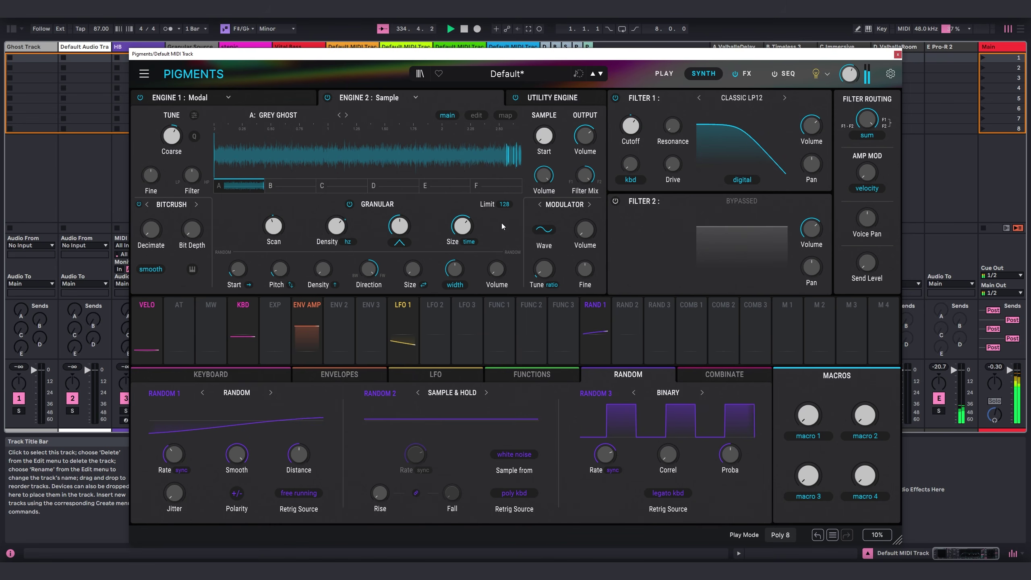
pyautogui.click(615, 199)
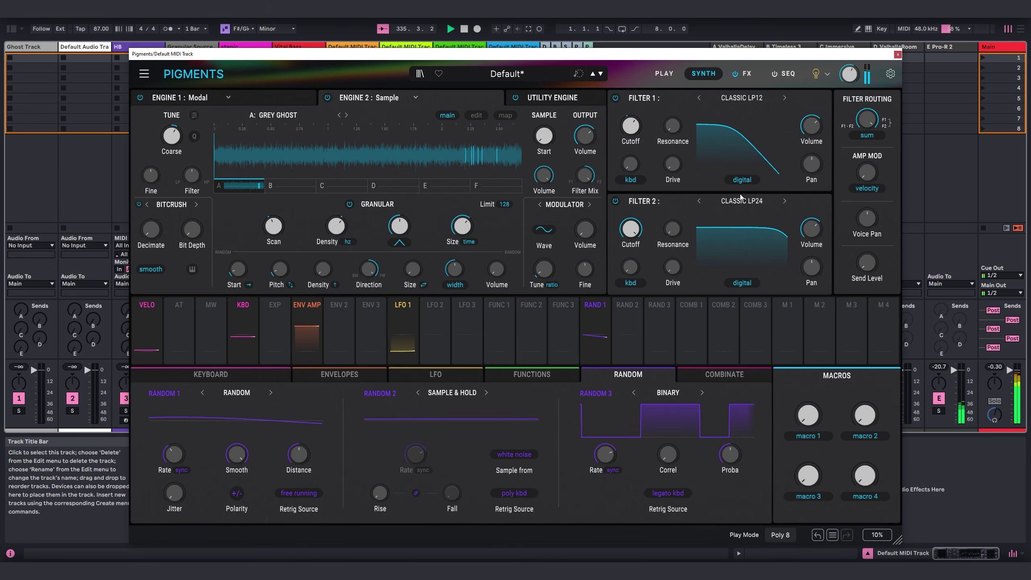
pyautogui.click(739, 202)
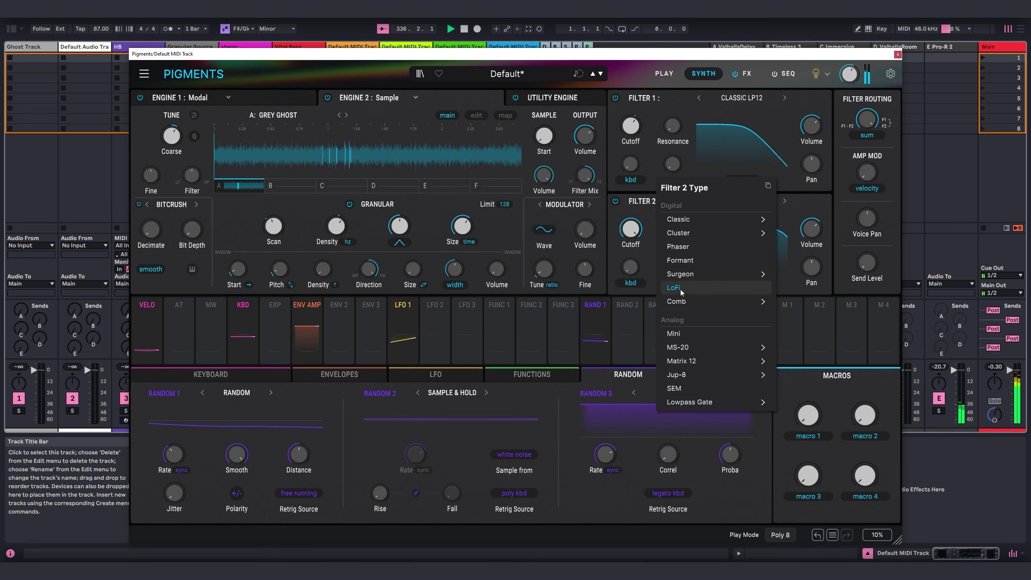
pyautogui.click(674, 287)
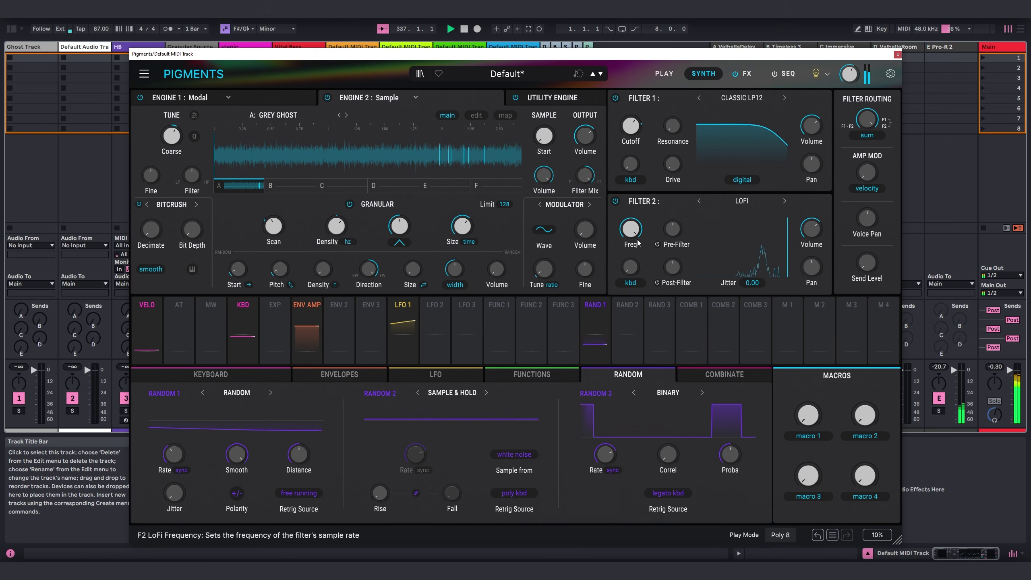
# Step: Lower Filter 2's LoFi frequency slightly and adjust its output volume
pyautogui.moveTo(630, 229)
pyautogui.mouseDown()
pyautogui.moveTo(630, 247)
pyautogui.moveTo(630, 227)
pyautogui.mouseUp()
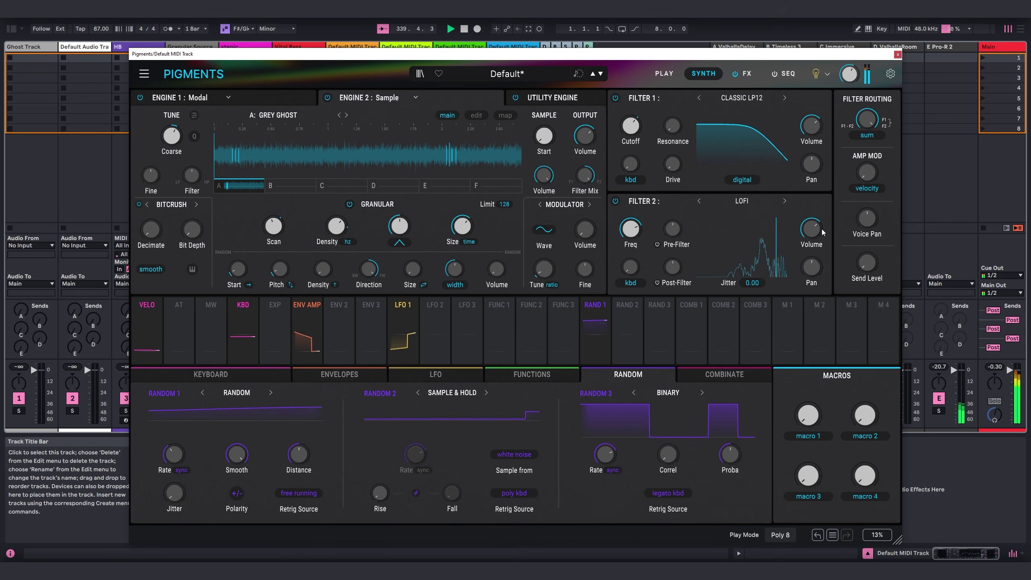
pyautogui.moveTo(824, 221)
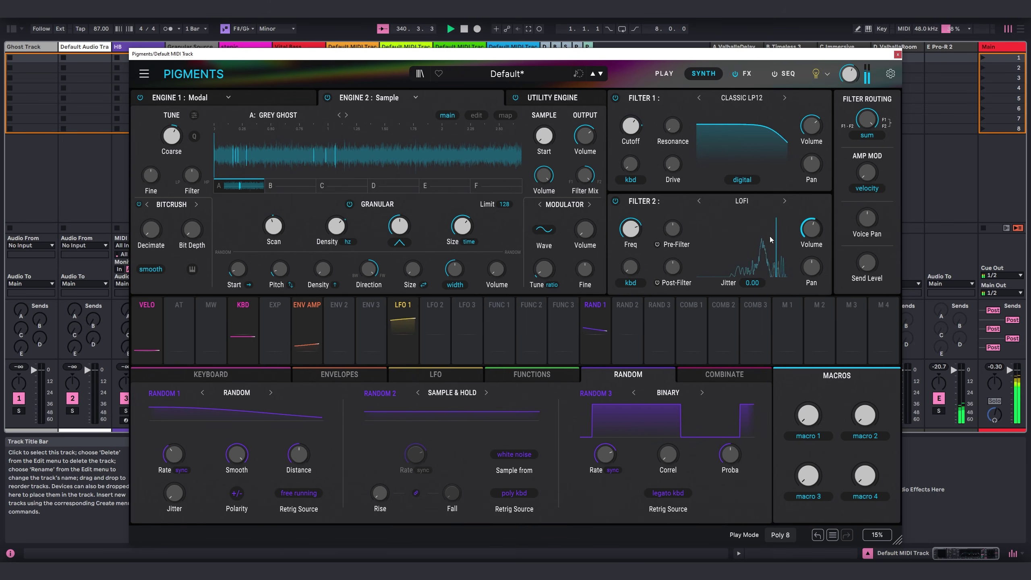
# Step: Enable Filter 2's post-filter and raise its frequency shift above zero
pyautogui.click(657, 282)
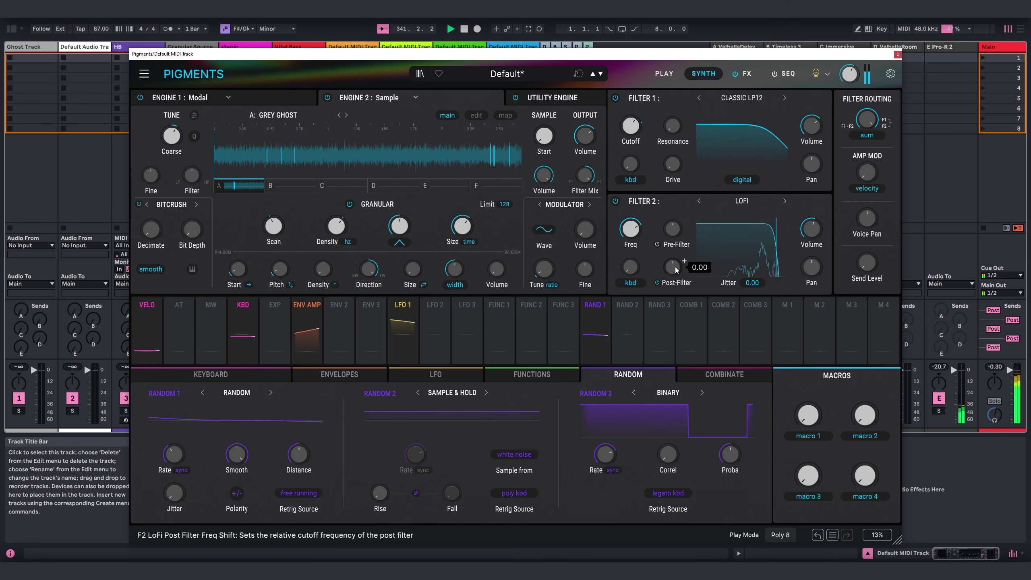
pyautogui.moveTo(684, 261)
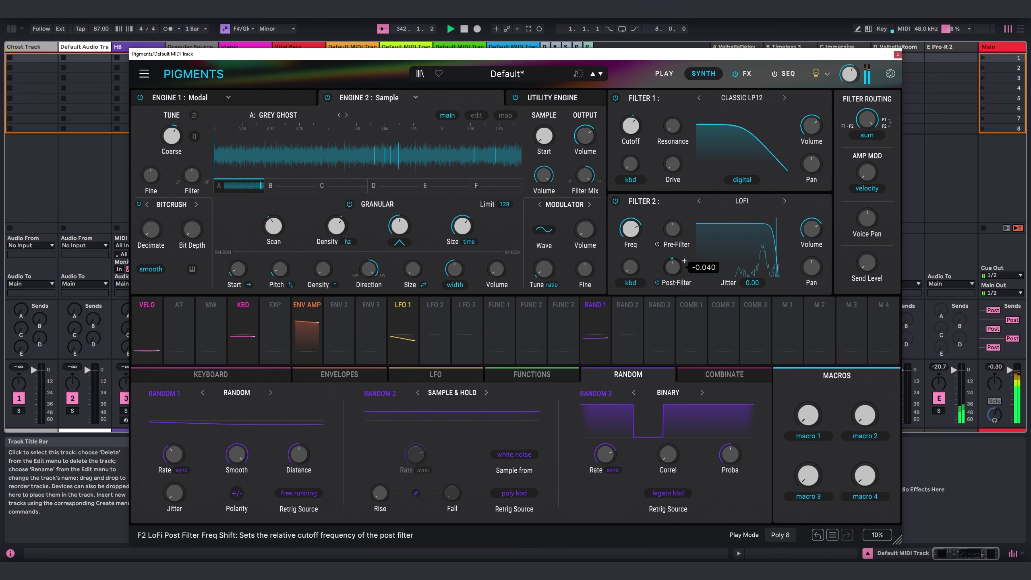
pyautogui.scroll(5, 684, 261)
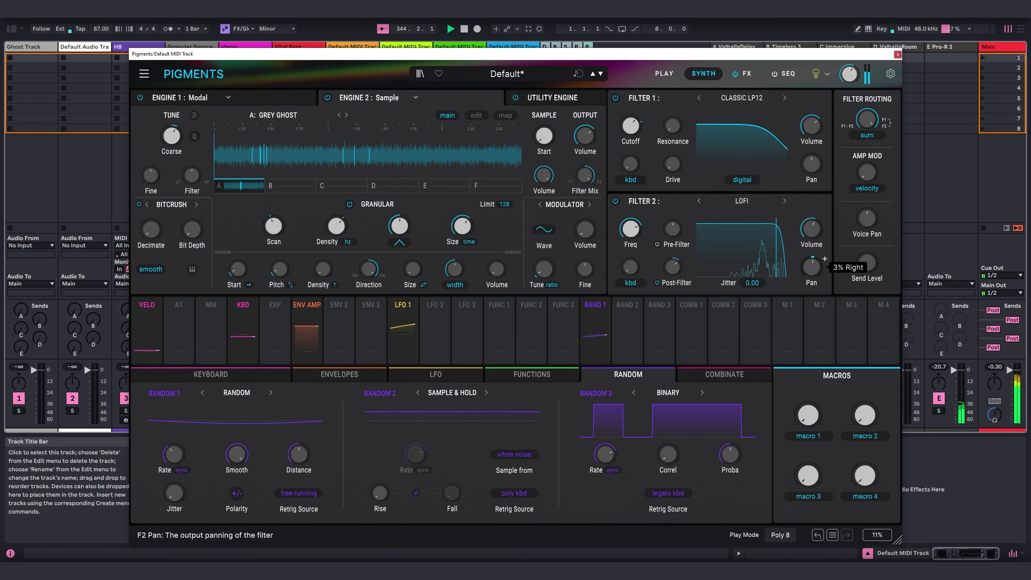
# Step: Try panning Filter 2 to the right and Filter 1 about 33% to the left
pyautogui.scroll(4, 824, 259)
pyautogui.scroll(3, 811, 163)
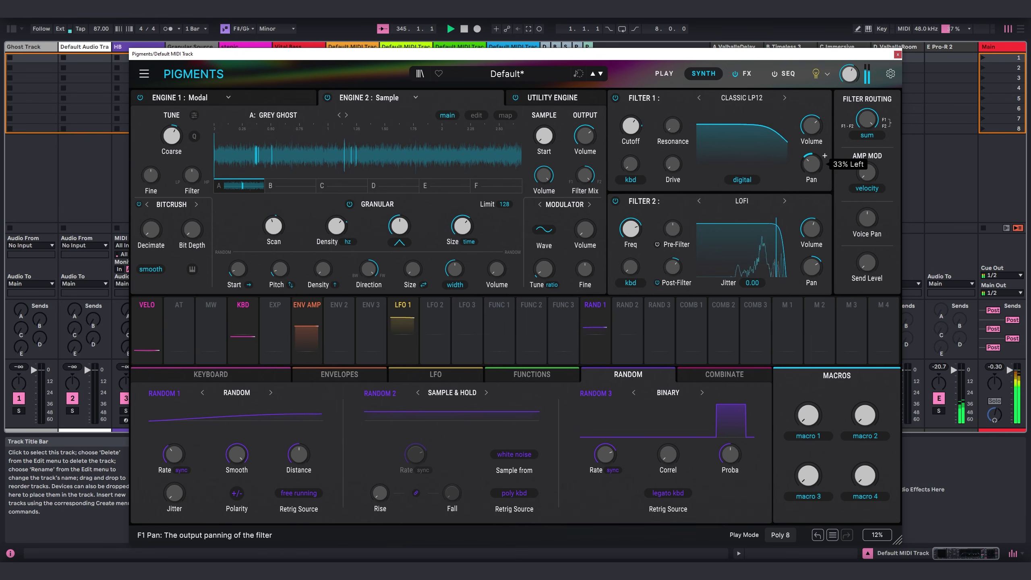
pyautogui.scroll(-3, 811, 163)
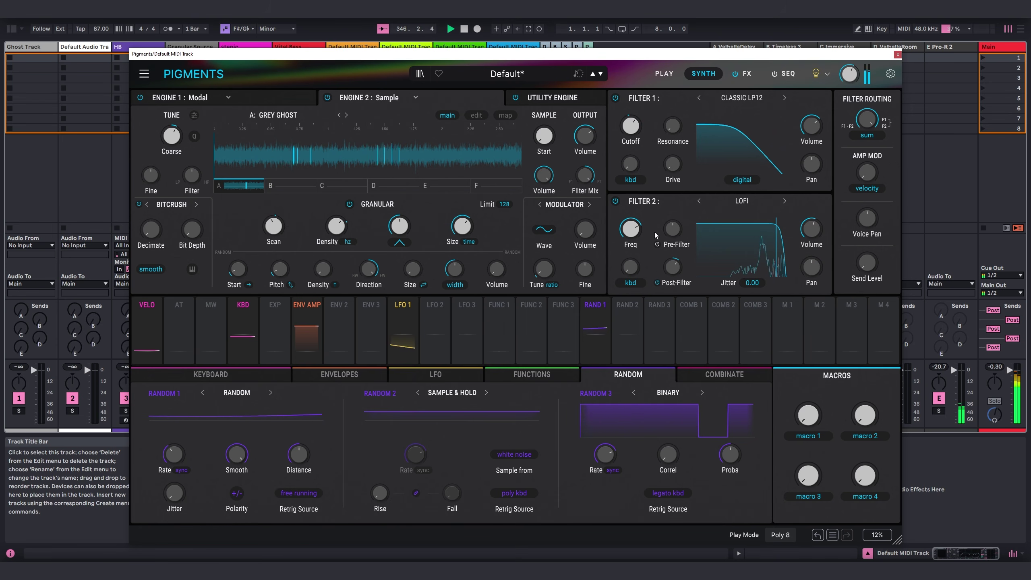
# Step: Lower Filter 2's LoFi frequency a little further and slow down Random 1's rate
pyautogui.scroll(-3, 643, 221)
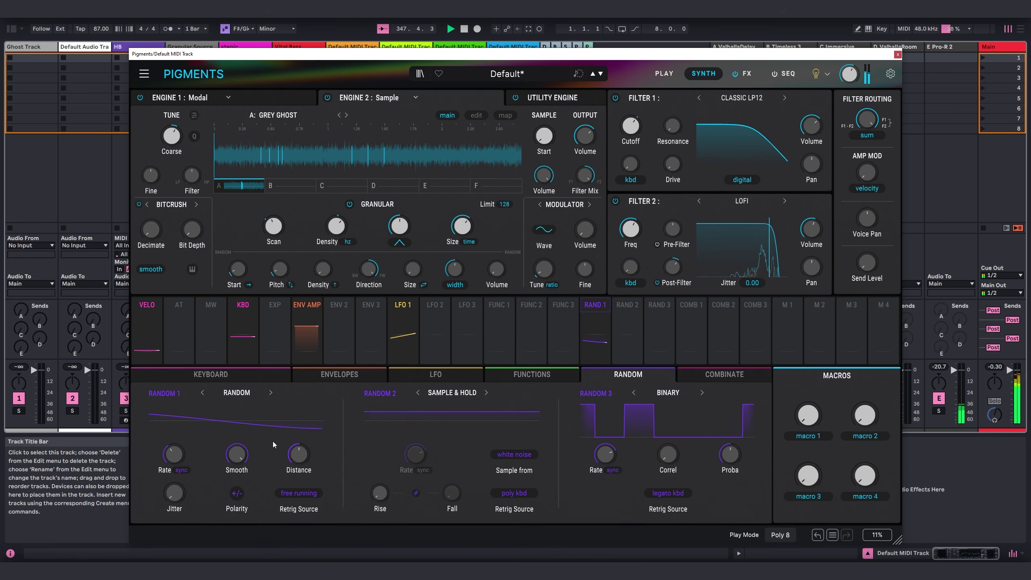
pyautogui.moveTo(172, 462)
pyautogui.scroll(-1, 188, 446)
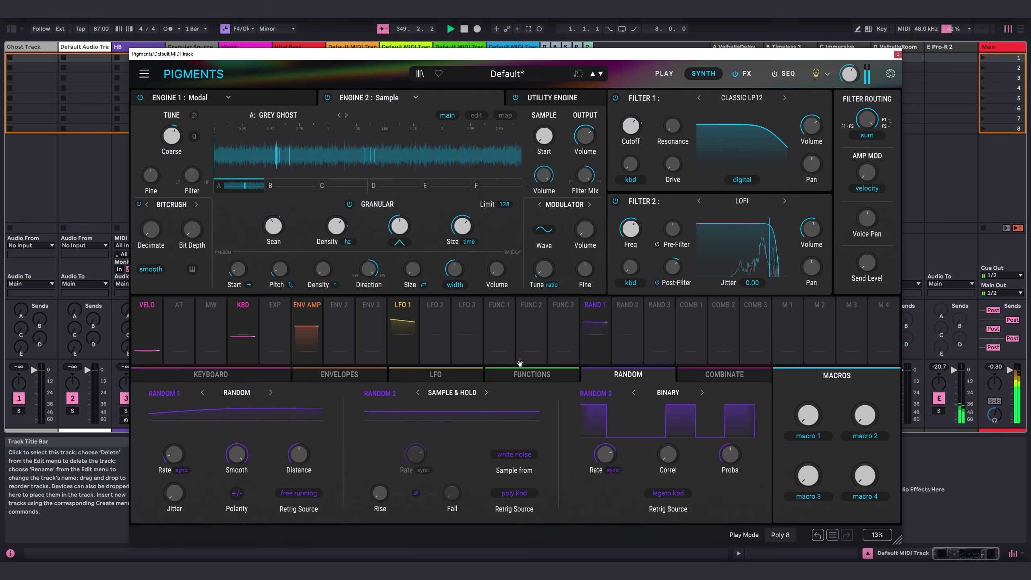
# Step: Assign Random 1 to modulate Filter 2's LoFi frequency
pyautogui.click(595, 305)
pyautogui.click(670, 237)
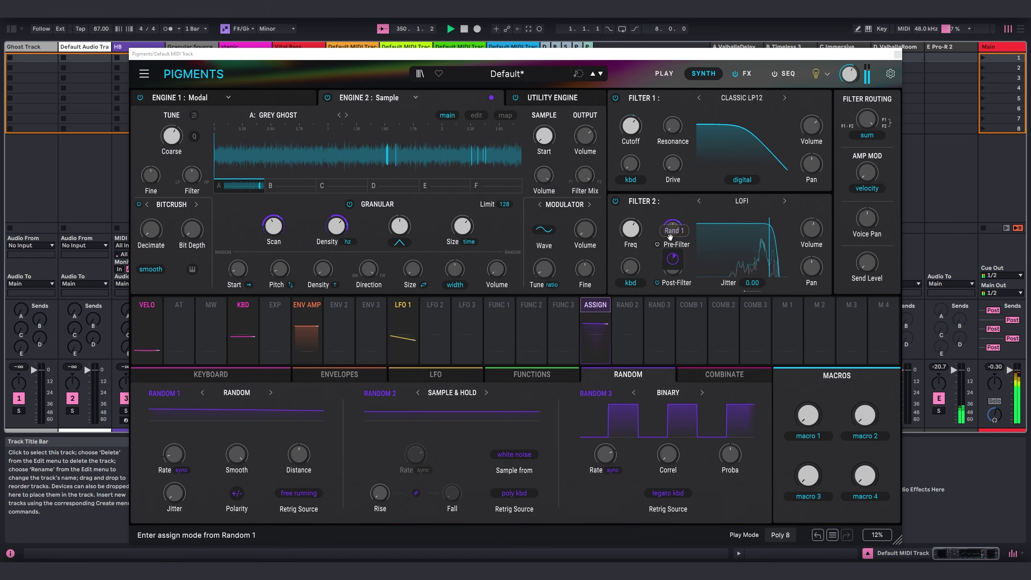
pyautogui.click(630, 229)
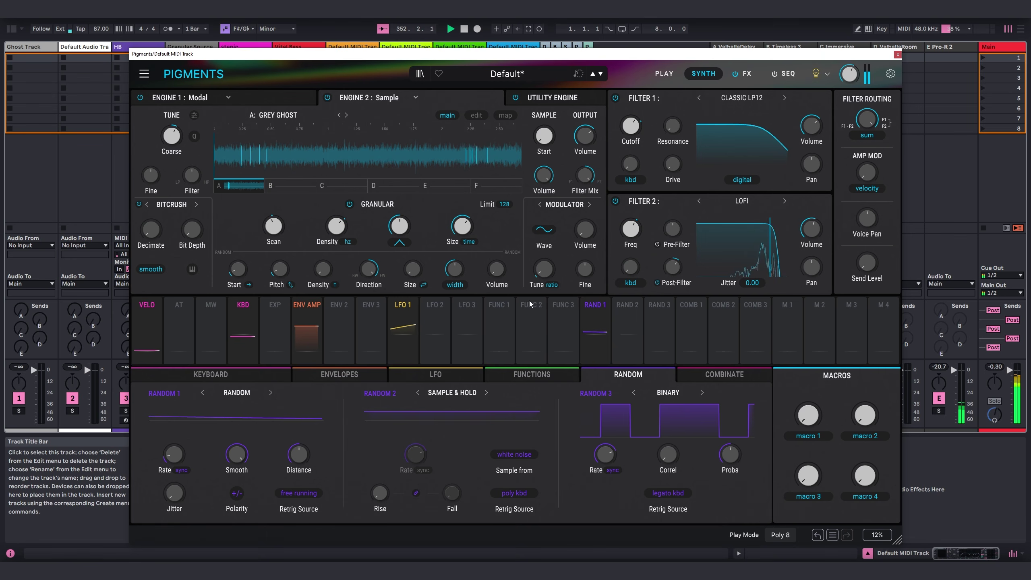
# Step: Enable the Utility Engine's oscillator with a triangle wave and lower its output volume
pyautogui.click(571, 97)
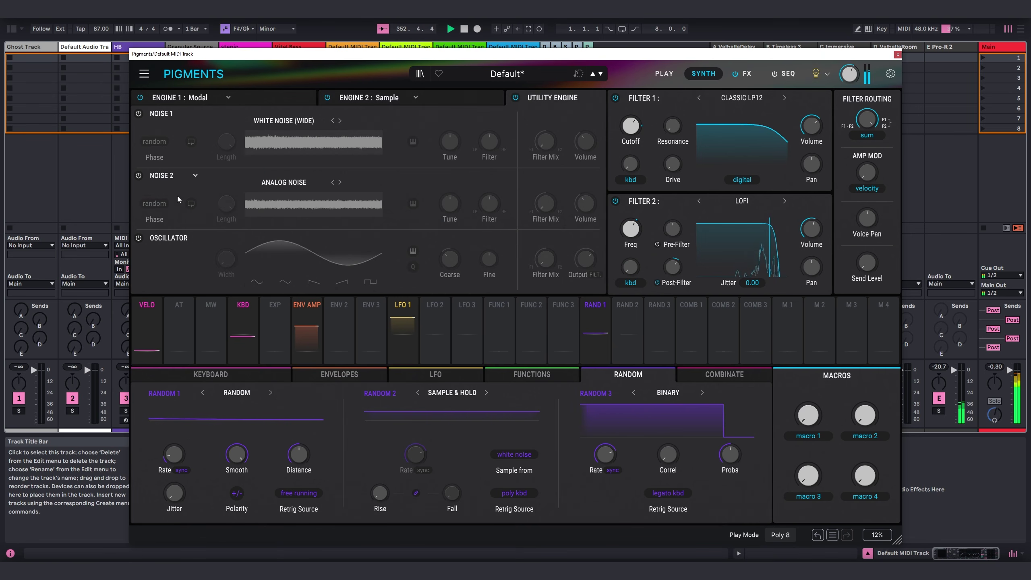
pyautogui.click(139, 236)
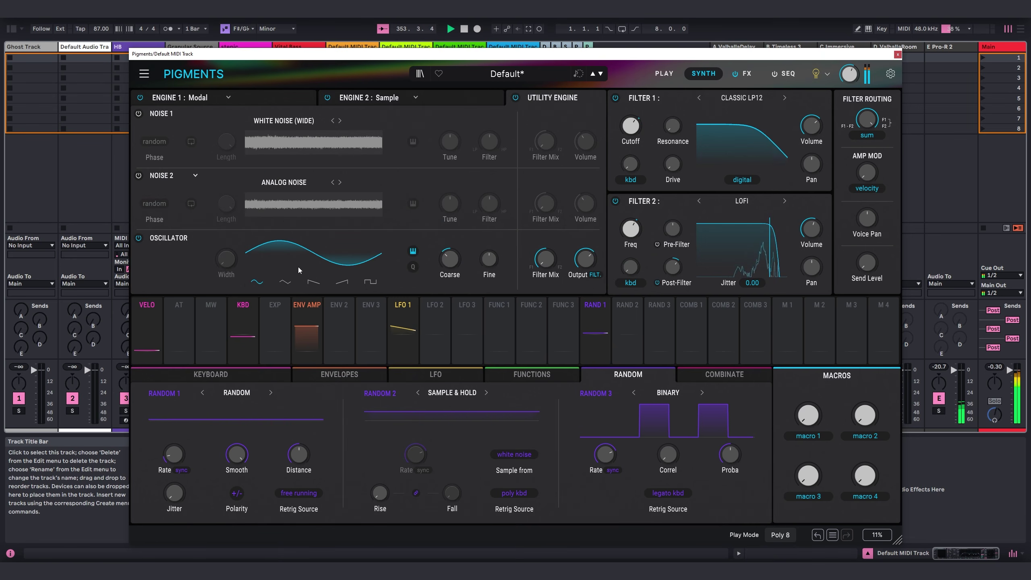
pyautogui.click(285, 282)
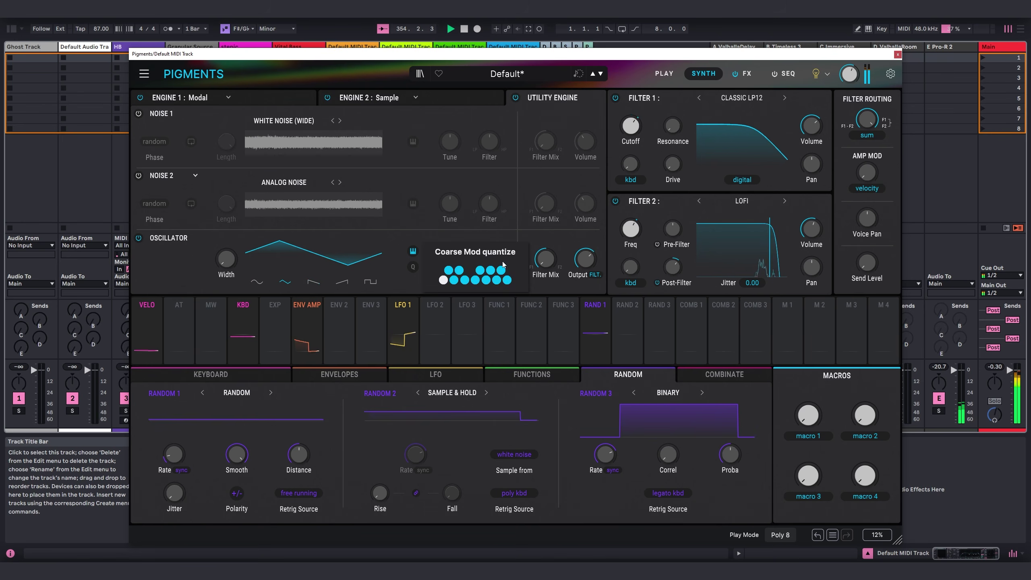
pyautogui.moveTo(584, 258); pyautogui.dragTo(591, 270)
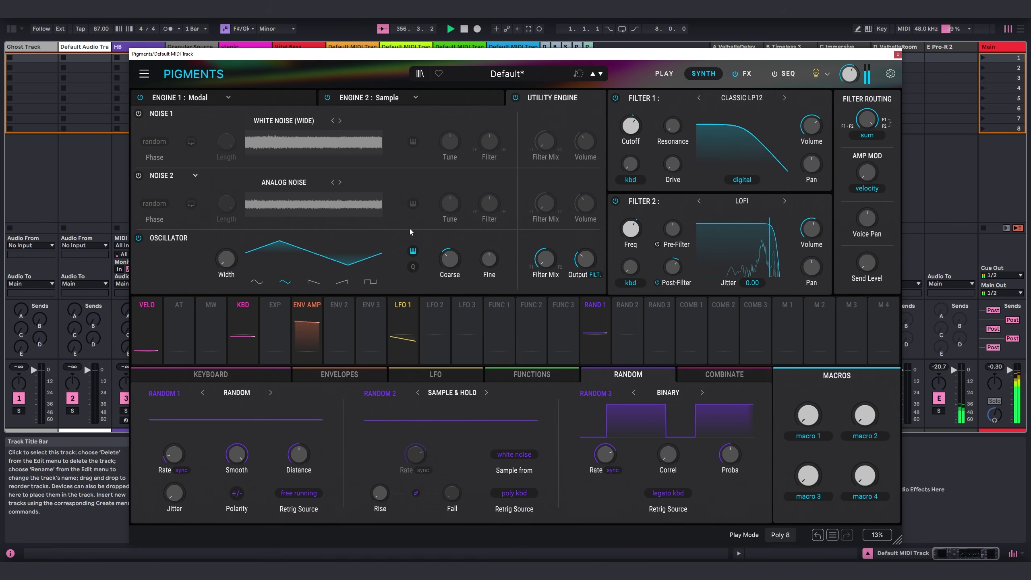
# Step: Remove the delay and reverb from the FX A effects chain
pyautogui.click(747, 74)
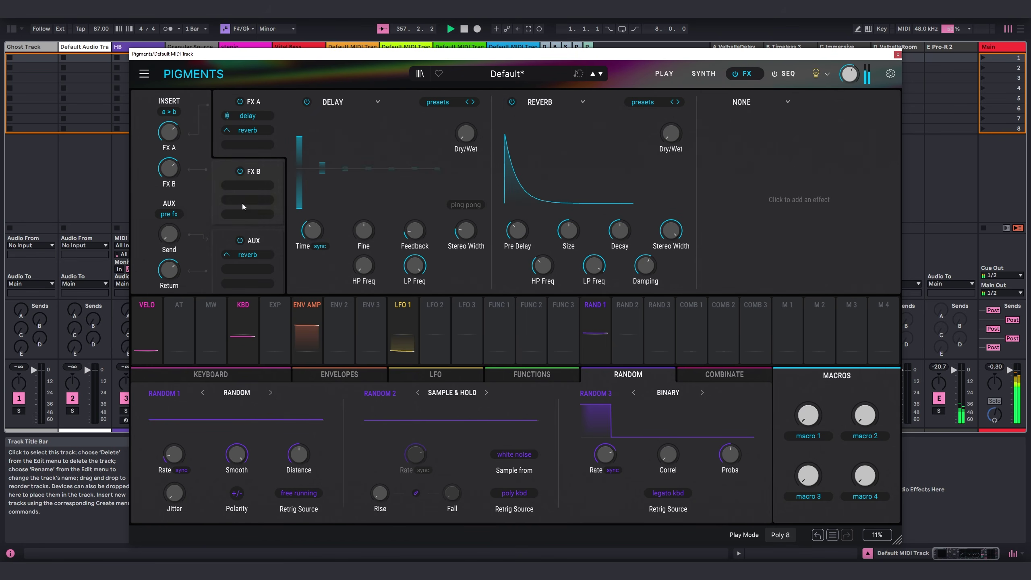
pyautogui.click(331, 103)
pyautogui.click(432, 138)
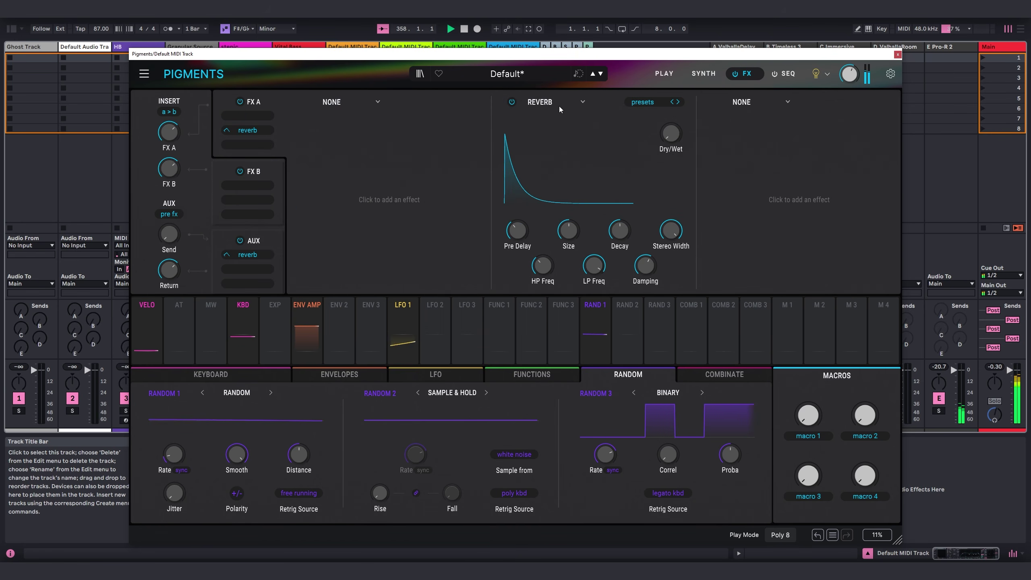
pyautogui.click(586, 104)
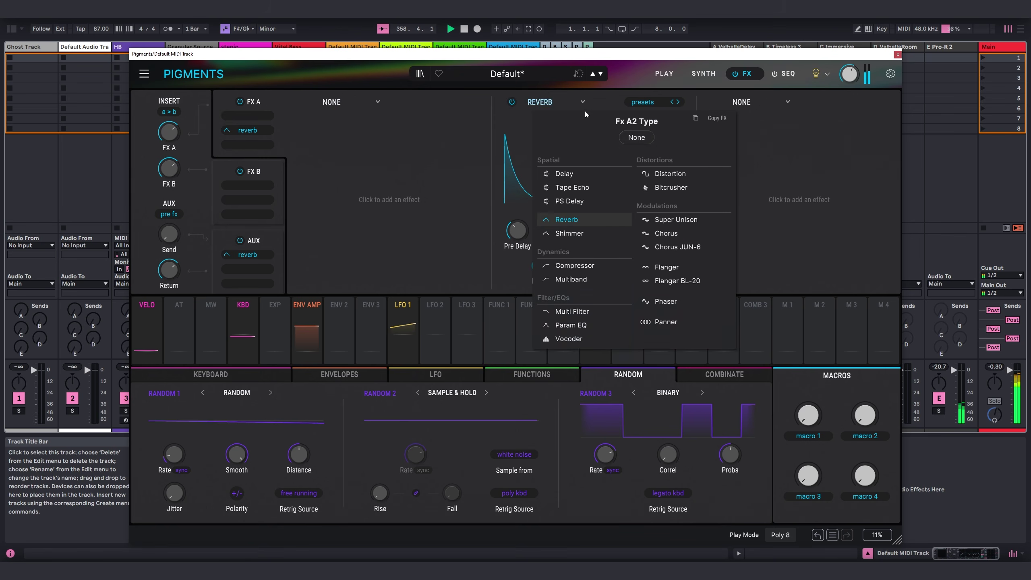
pyautogui.click(633, 137)
# Step: Return to Engine 2's sample settings and fine-tune Filter 2's LoFi frequency
pyautogui.click(703, 74)
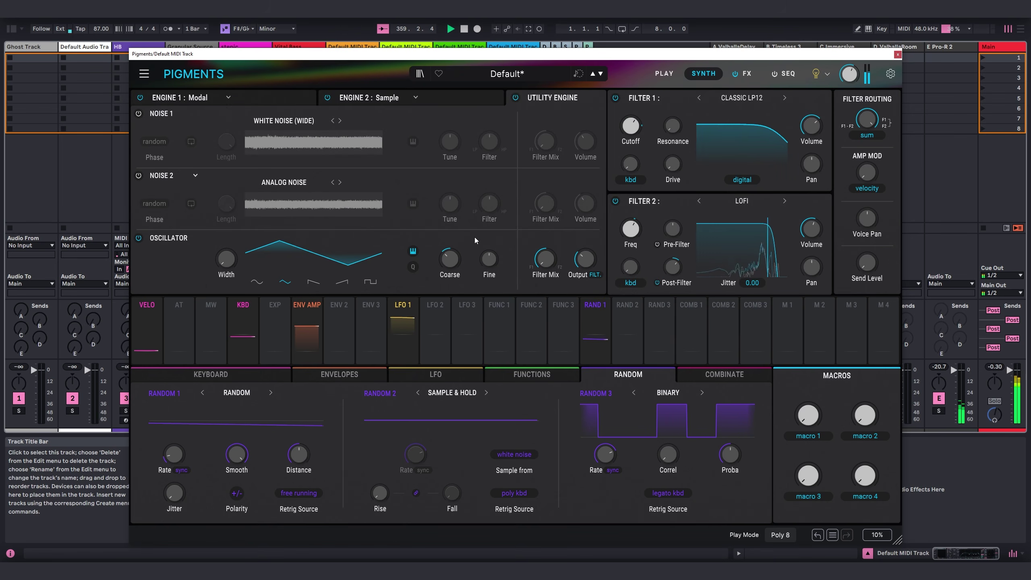
pyautogui.click(366, 101)
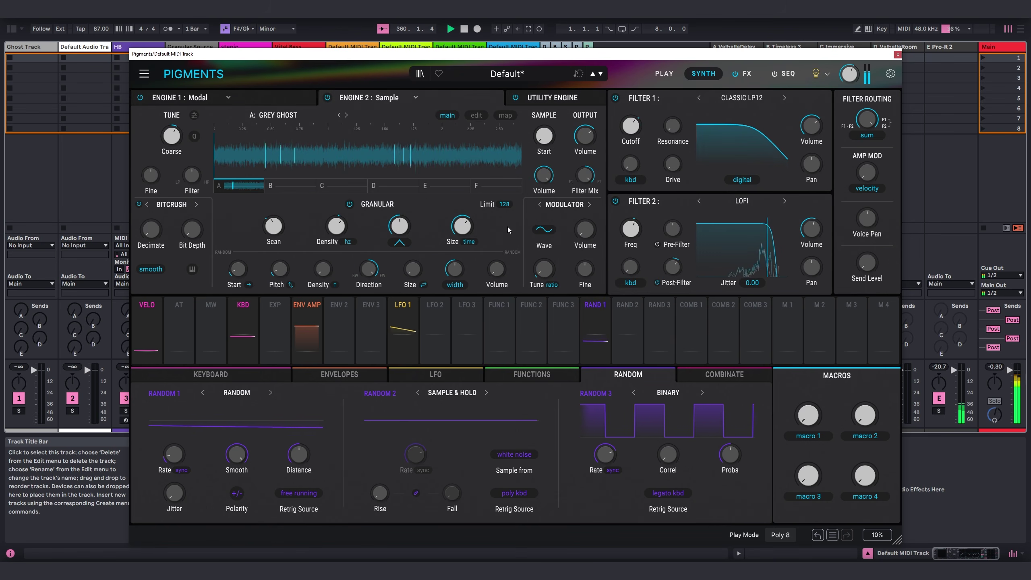
pyautogui.moveTo(544, 175)
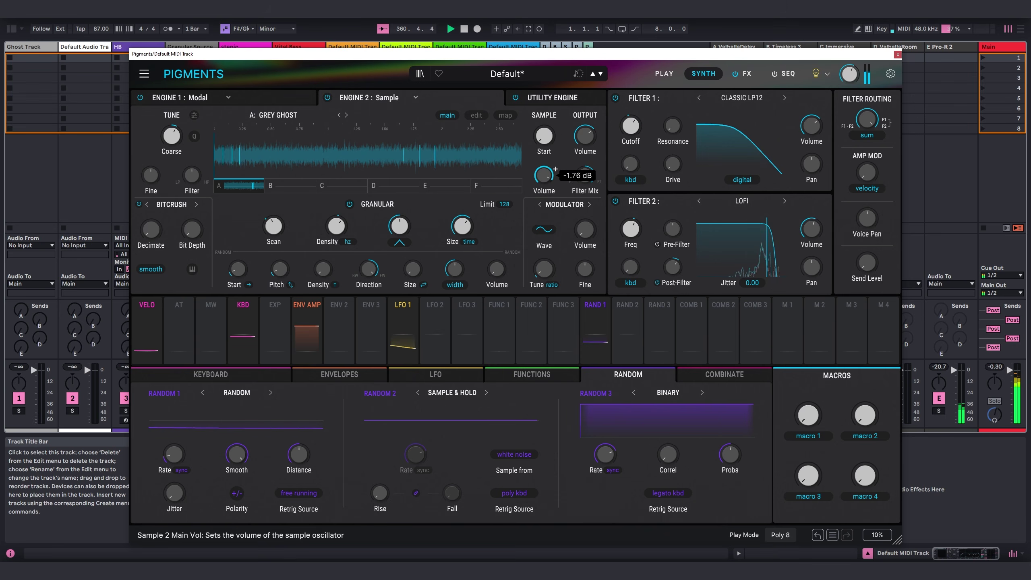
pyautogui.moveTo(642, 221)
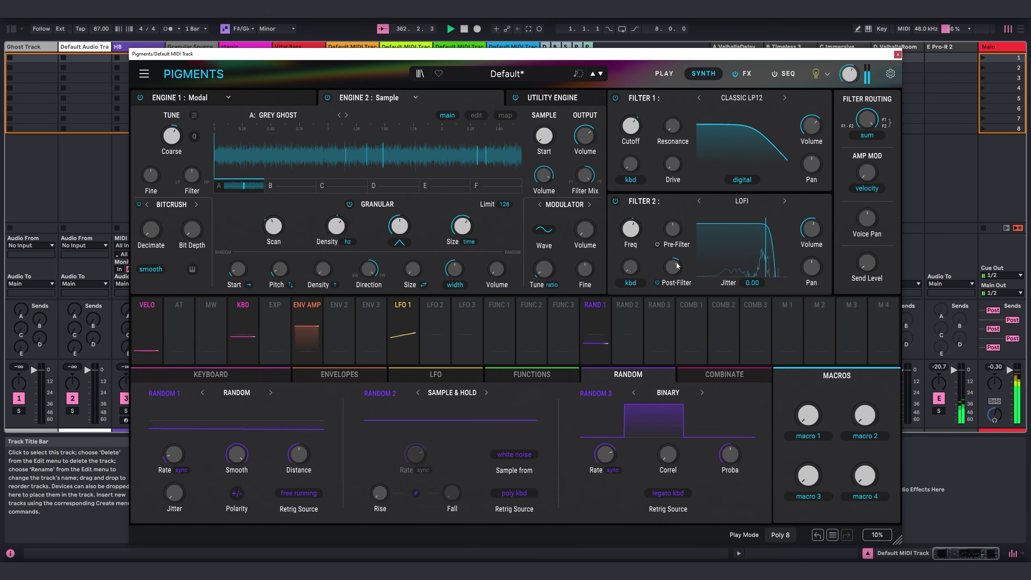
pyautogui.scroll(-3, 684, 260)
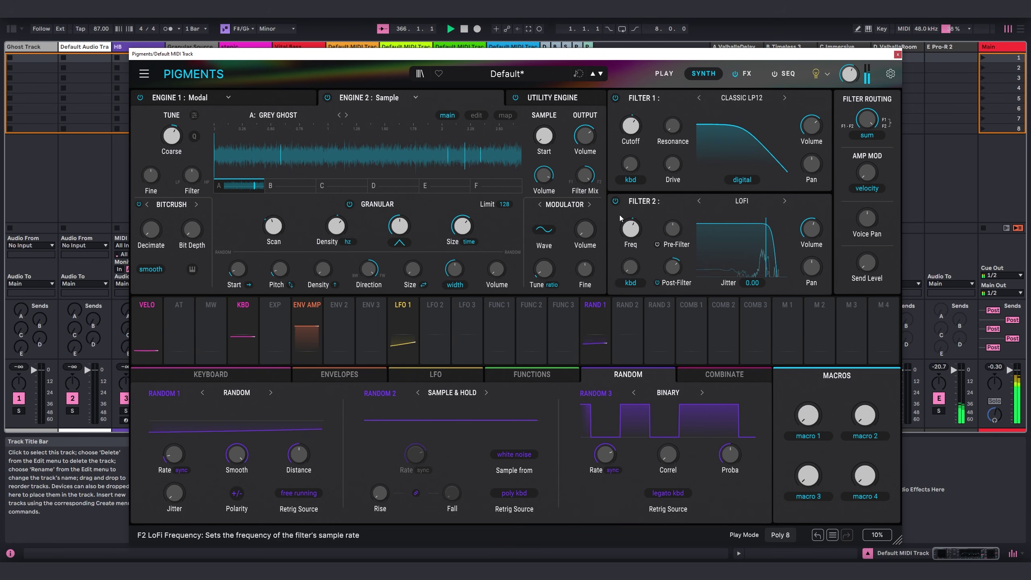
# Step: Set Filter 1's FM source to LFO 2
pyautogui.click(633, 179)
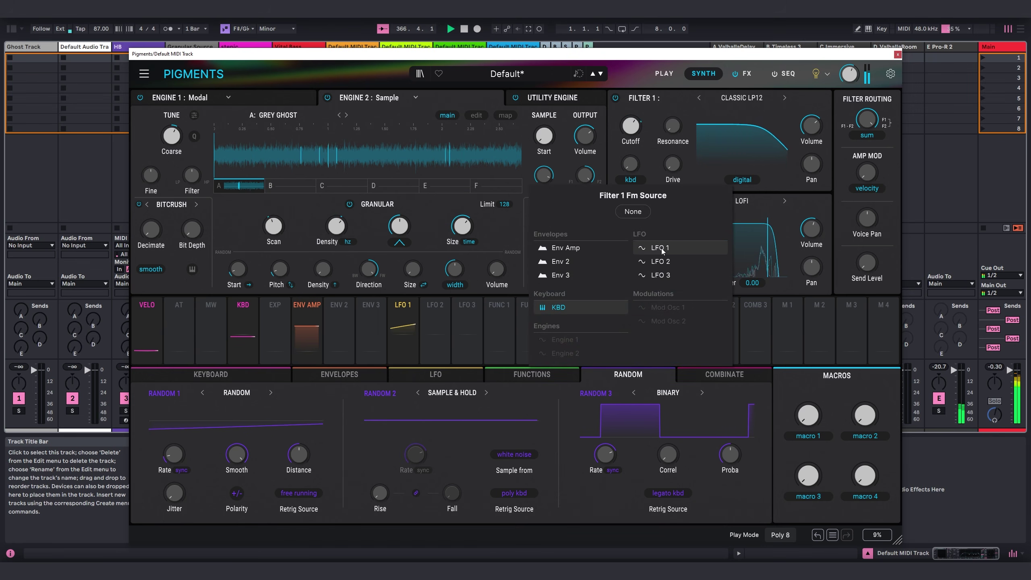
pyautogui.click(672, 261)
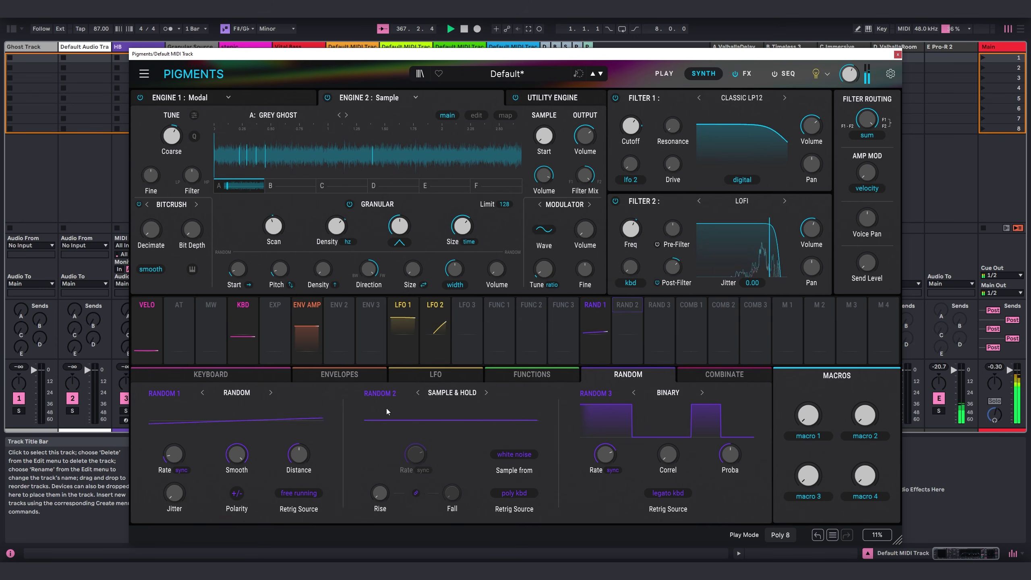
# Step: Open the LFO settings, raise LFO 2's rate, and fine-tune Filter 1's FM amount
pyautogui.click(373, 407)
pyautogui.moveTo(400, 466); pyautogui.dragTo(414, 458)
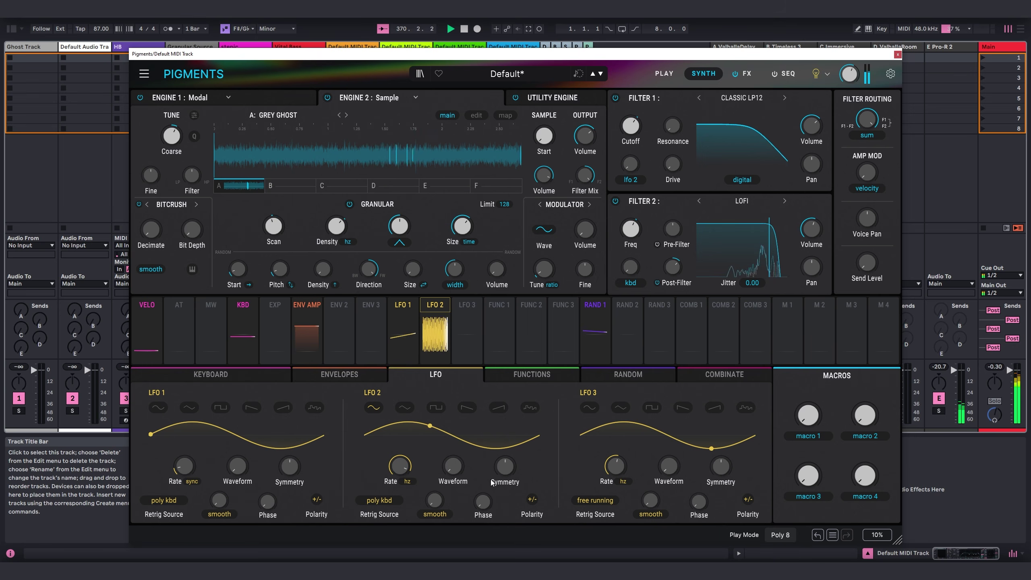
pyautogui.moveTo(630, 164); pyautogui.dragTo(630, 159)
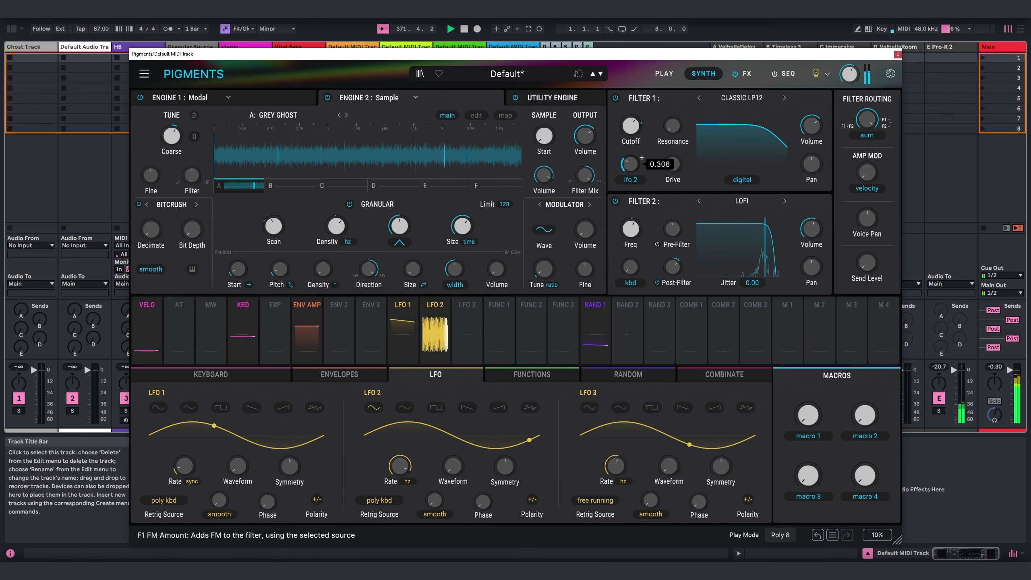
pyautogui.moveTo(641, 157); pyautogui.dragTo(641, 158)
pyautogui.moveTo(413, 458); pyautogui.dragTo(413, 457)
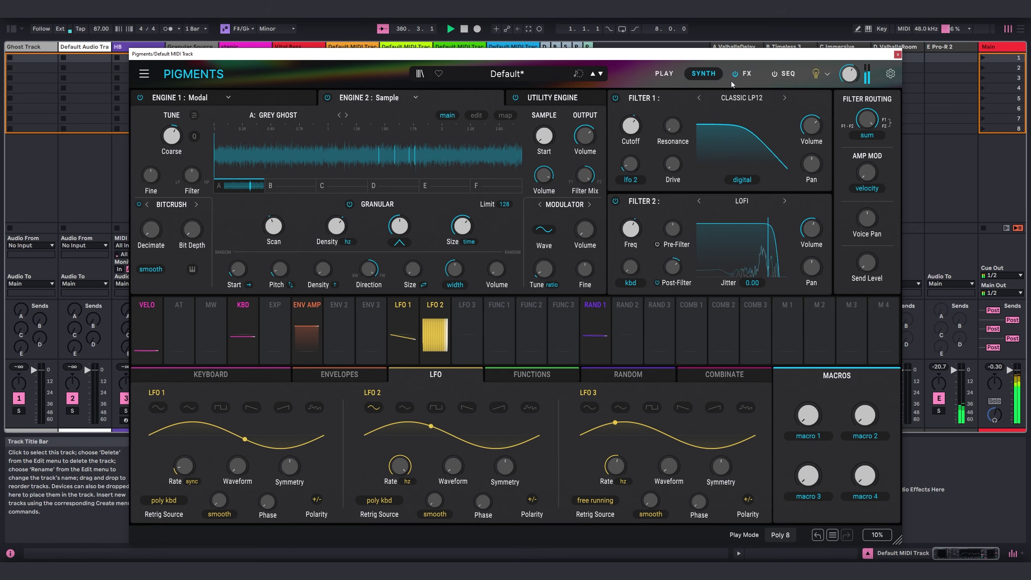
# Step: Add a Multiband compressor to FX A's first slot and set its amount to 56%
pyautogui.click(743, 74)
pyautogui.click(357, 104)
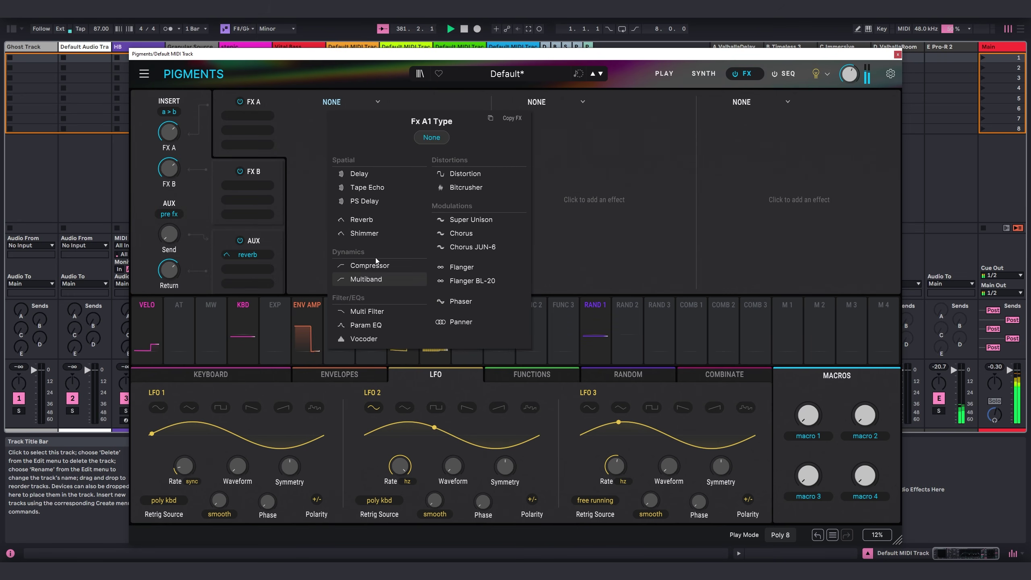
pyautogui.click(357, 279)
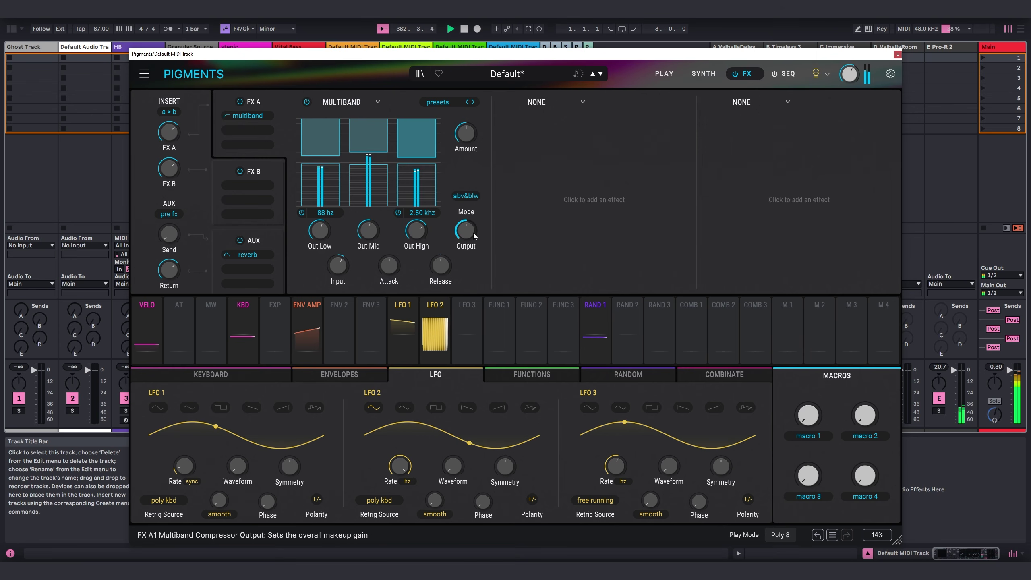
pyautogui.moveTo(479, 223)
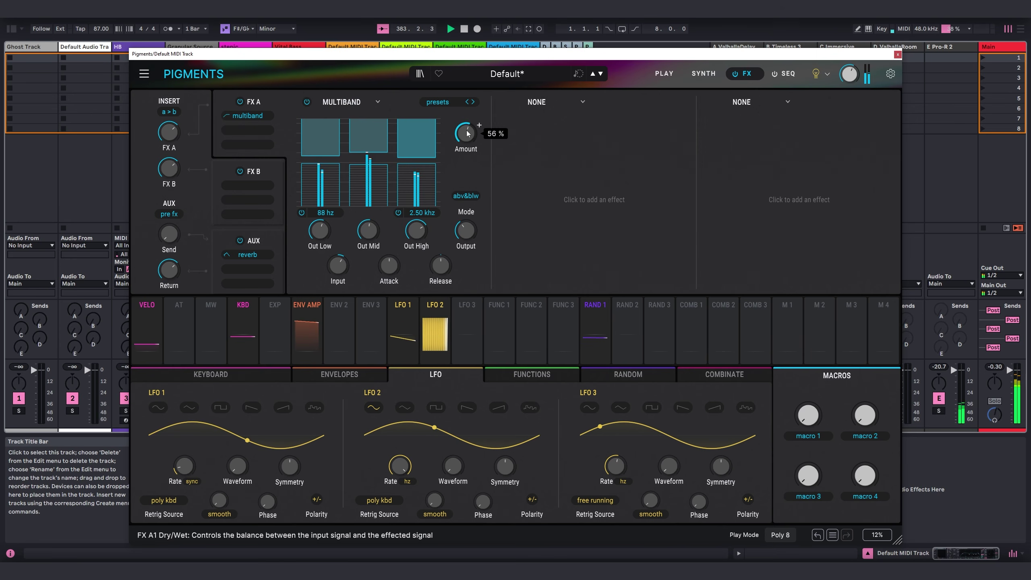
# Step: Add a Bitcrusher to FX A's second slot and set its dry/wet to 51%
pyautogui.click(536, 102)
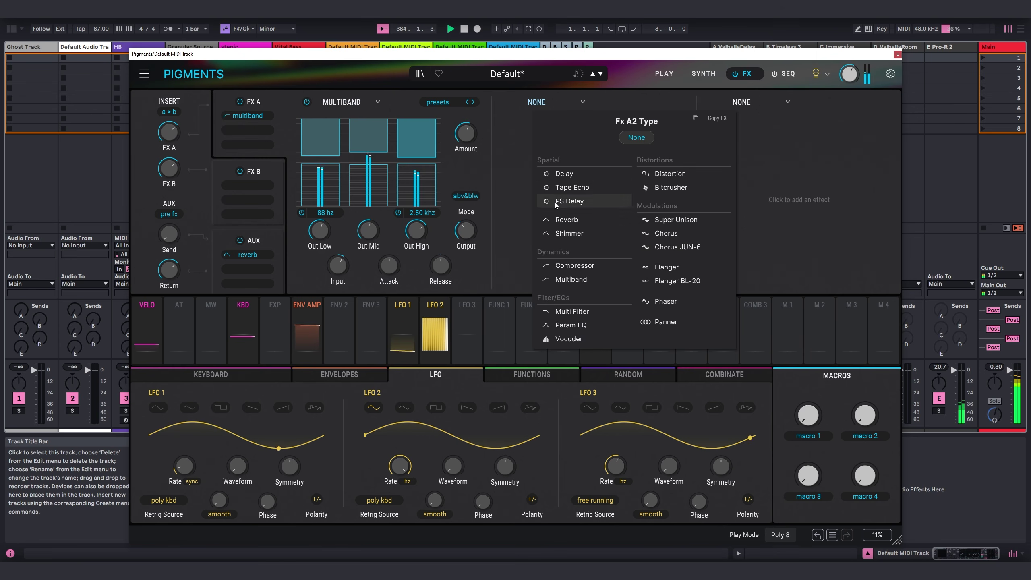
pyautogui.click(665, 190)
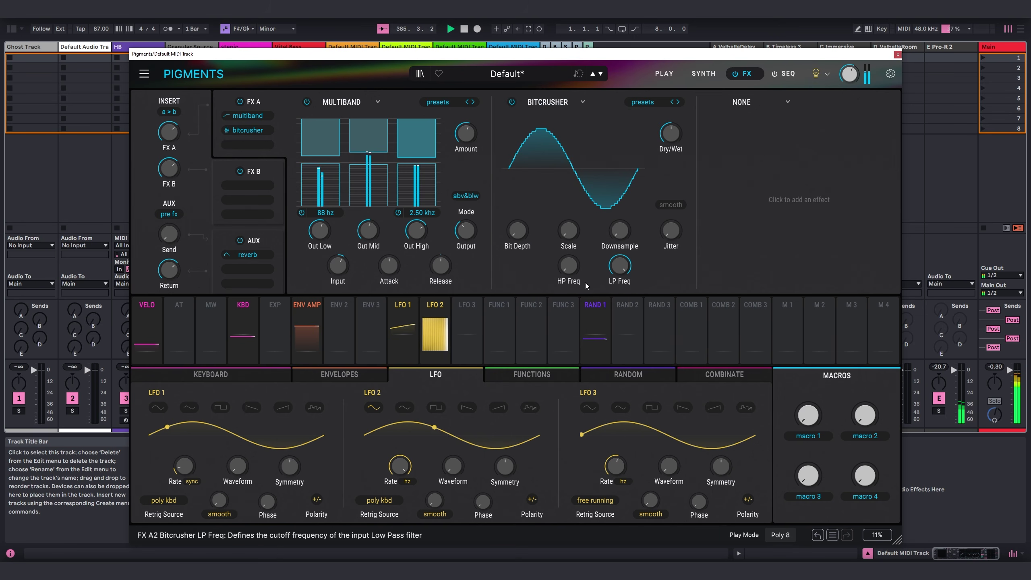
pyautogui.click(604, 311)
pyautogui.moveTo(619, 265); pyautogui.dragTo(619, 259)
pyautogui.moveTo(670, 136); pyautogui.dragTo(670, 135)
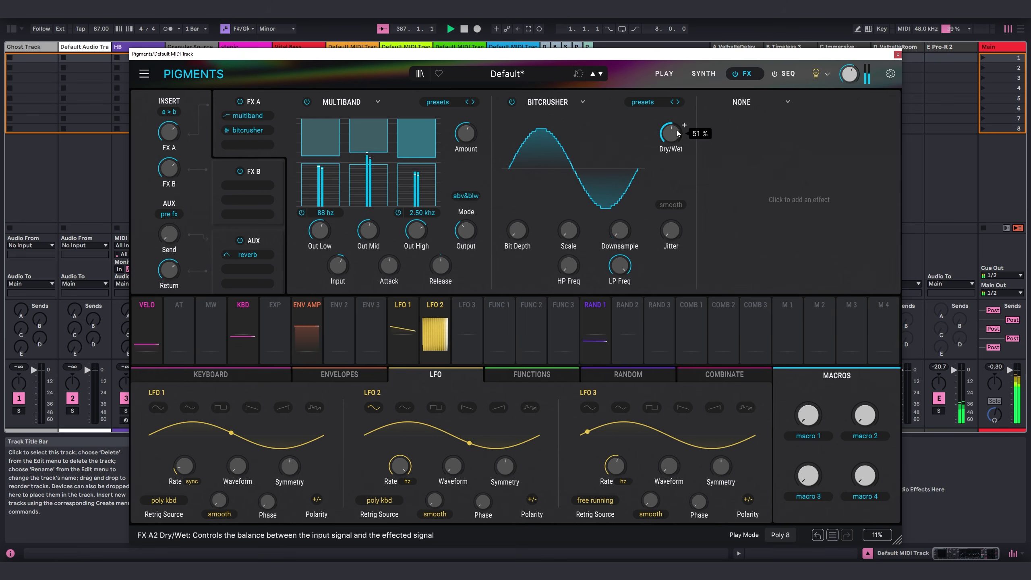
# Step: Add a Delay to FX A's third slot and load the S1gns Ping-Pong preset
pyautogui.click(731, 179)
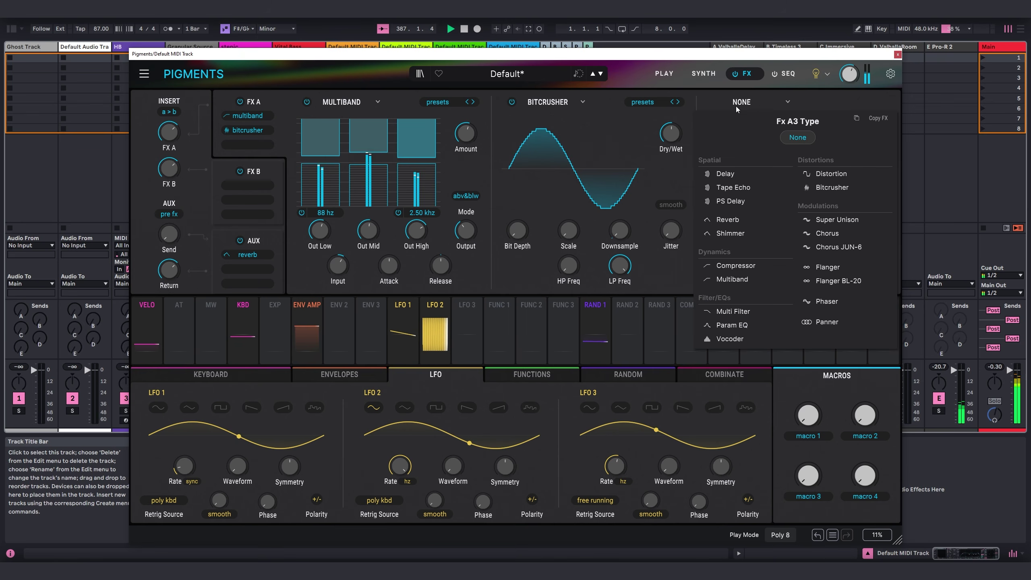
pyautogui.click(733, 174)
pyautogui.click(846, 102)
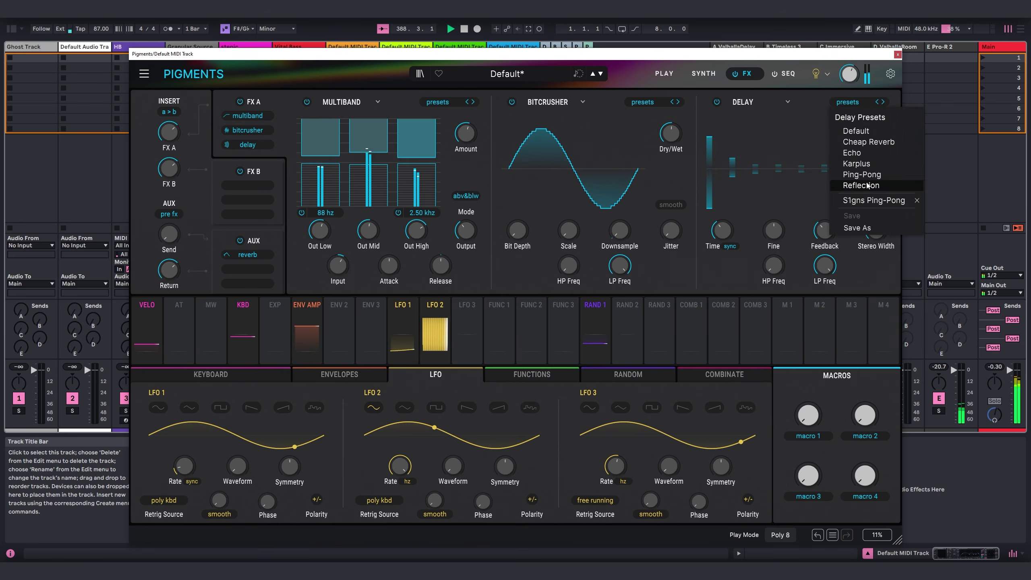
pyautogui.click(857, 199)
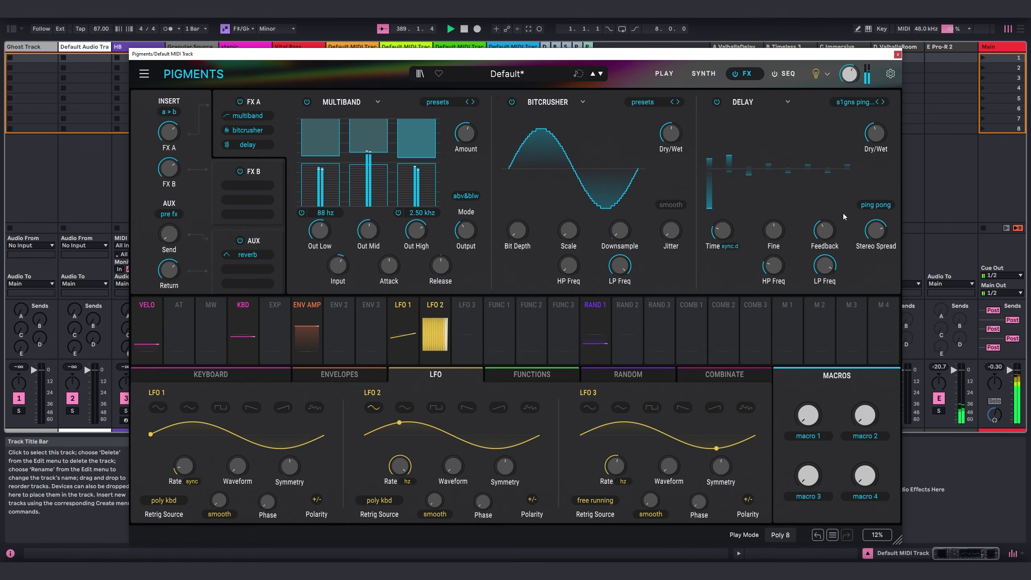
# Step: Add ValhallaSupermassive from the Effects collection after the Pigments chain, and raise the Granular Source track's volume to -5.4 dB
pyautogui.click(897, 54)
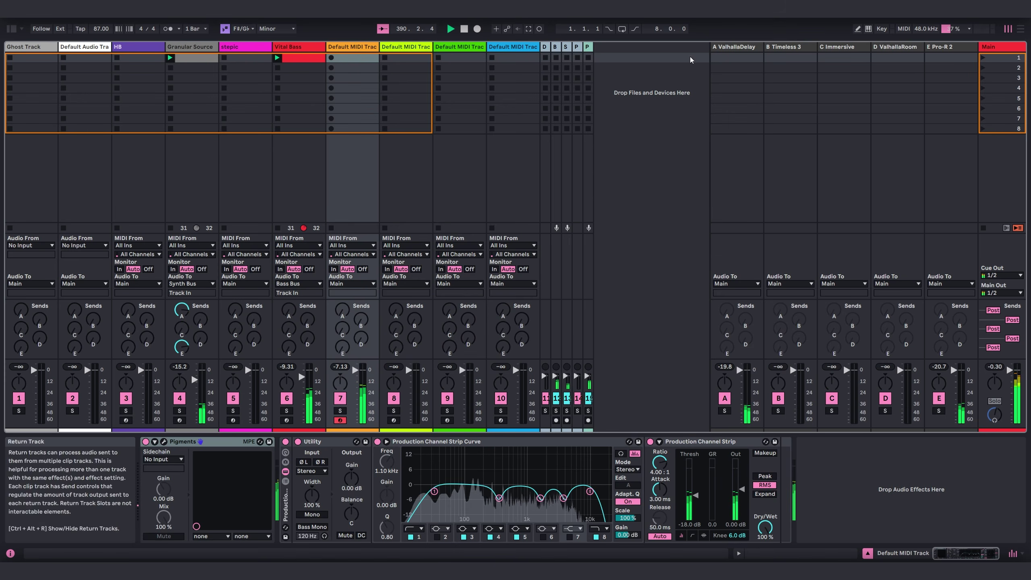
pyautogui.click(12, 29)
pyautogui.click(40, 115)
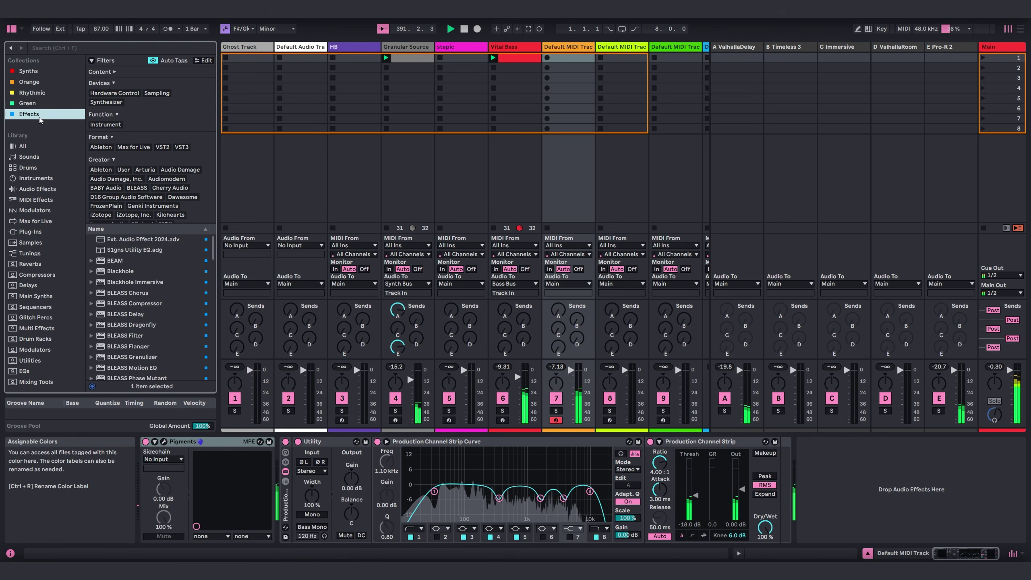
pyautogui.scroll(-15, 148, 359)
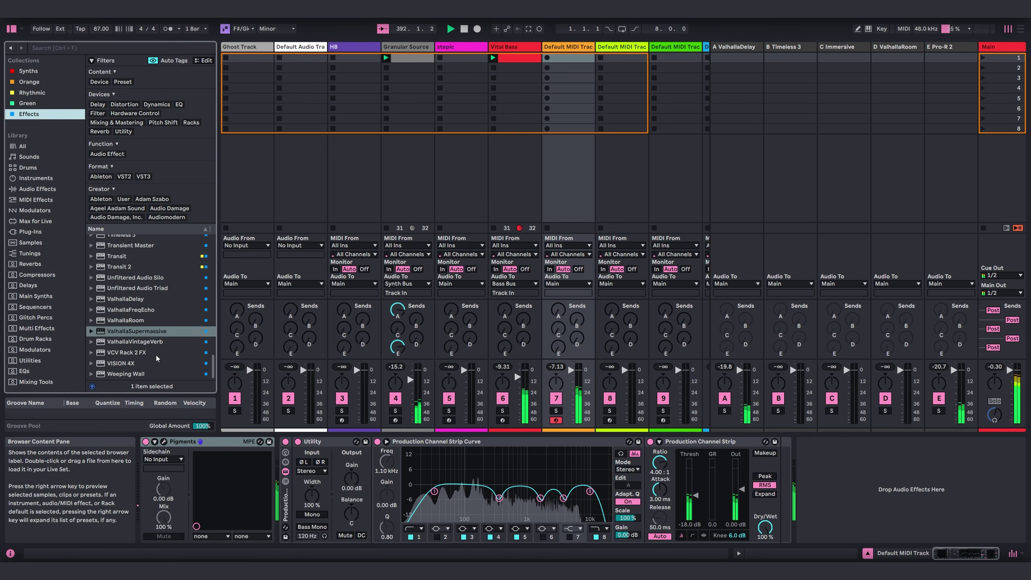
pyautogui.doubleClick(131, 334)
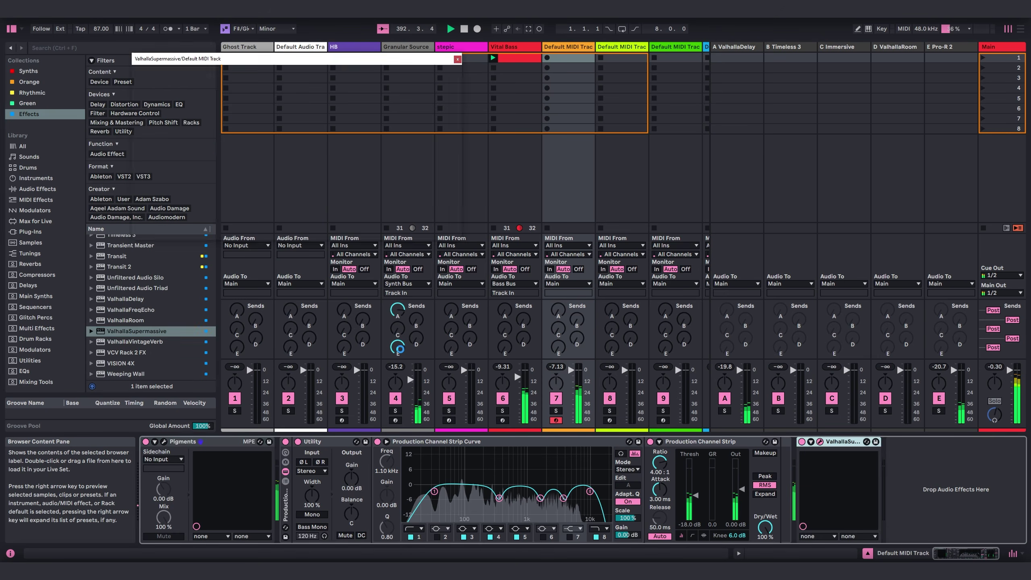
pyautogui.moveTo(409, 385); pyautogui.dragTo(409, 382)
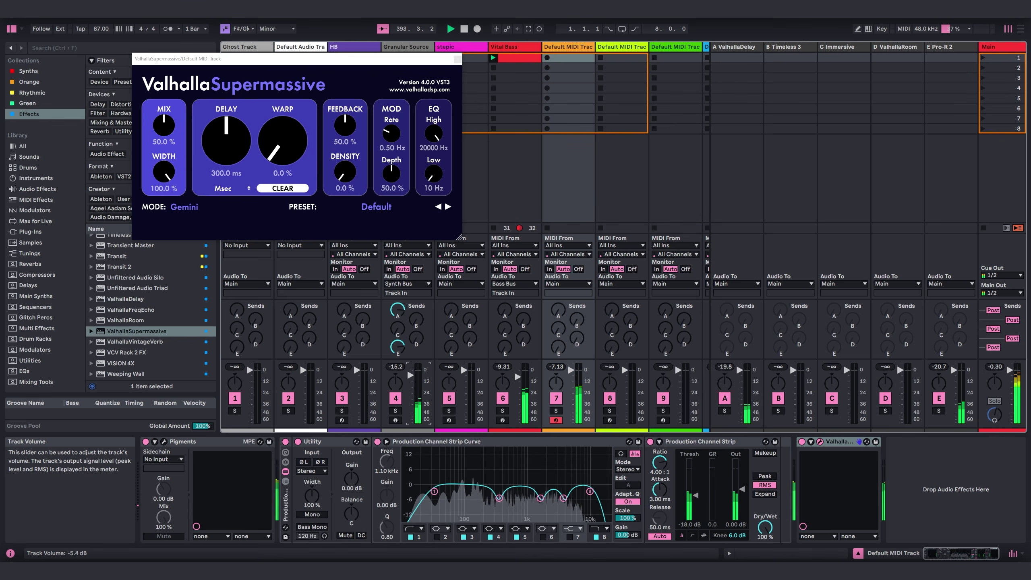
# Step: Set ValhallaSupermassive to Pleiades mode with a 65.2% mix, and enlarge its window
pyautogui.click(185, 206)
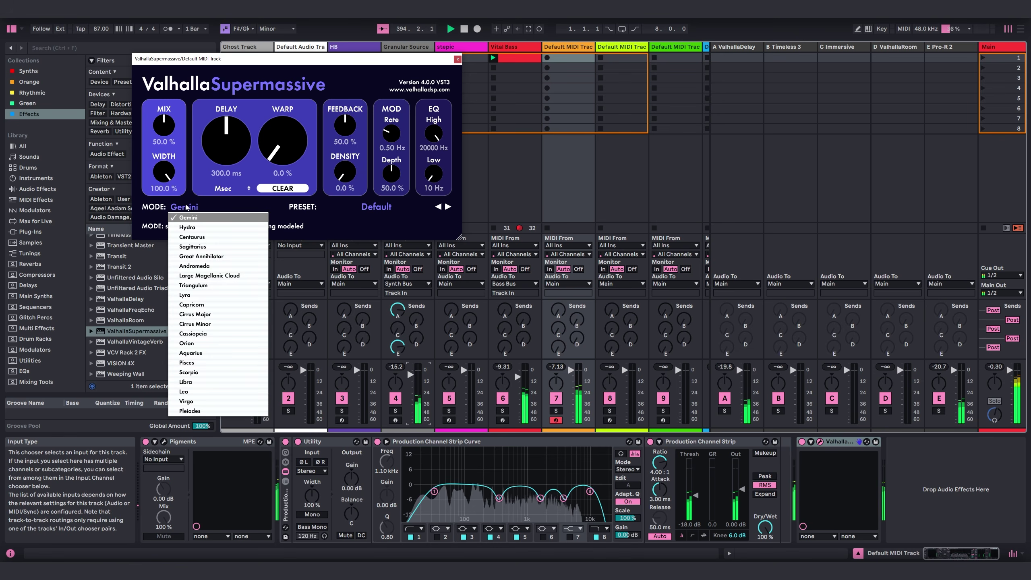
pyautogui.click(187, 410)
pyautogui.moveTo(163, 126); pyautogui.dragTo(164, 118)
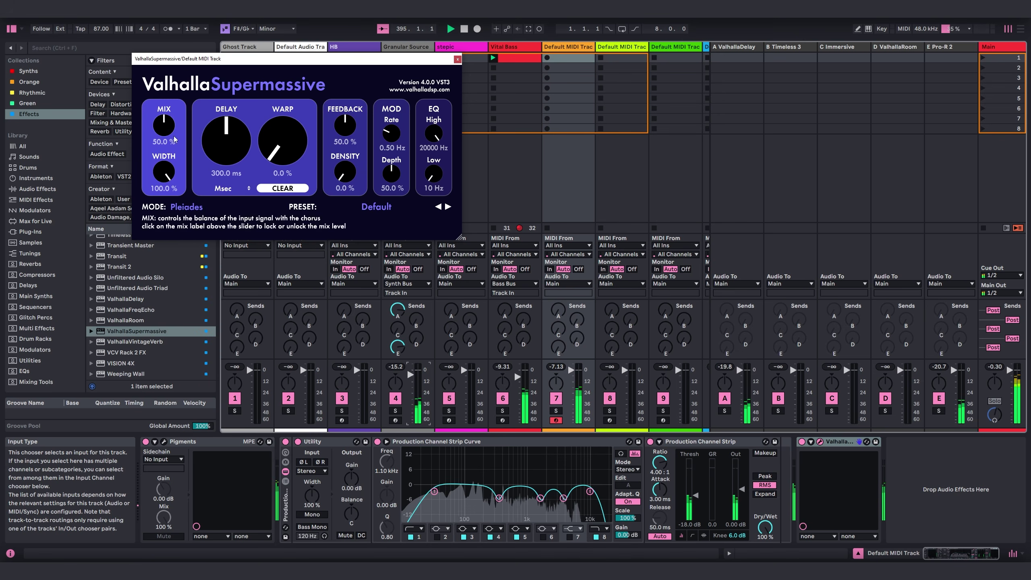
pyautogui.moveTo(458, 238); pyautogui.dragTo(641, 389)
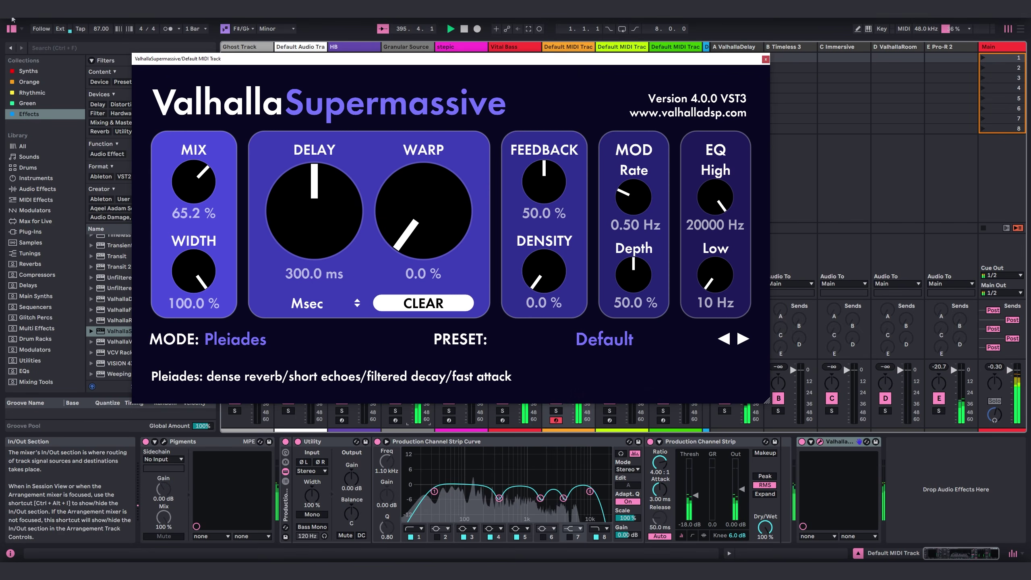
# Step: Set the reverb's delay to 880 ms, warp to 80.4%, feedback to 73.2% and density to 78.4%
pyautogui.moveTo(331, 211); pyautogui.dragTo(332, 175)
pyautogui.moveTo(424, 211); pyautogui.dragTo(423, 170)
pyautogui.moveTo(544, 182); pyautogui.dragTo(544, 164)
pyautogui.moveTo(557, 268); pyautogui.dragTo(548, 211)
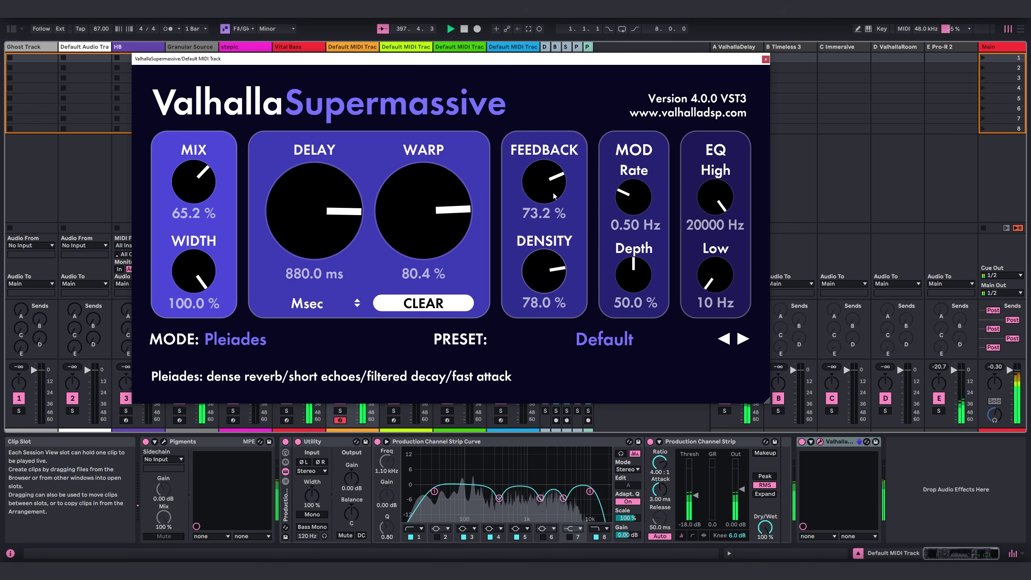
# Step: Set the reverb's high EQ to 16990 Hz, low EQ to 210 Hz and mix to 70%, and close the plug-in window
pyautogui.moveTo(715, 197); pyautogui.dragTo(716, 208)
pyautogui.moveTo(719, 276); pyautogui.dragTo(726, 269)
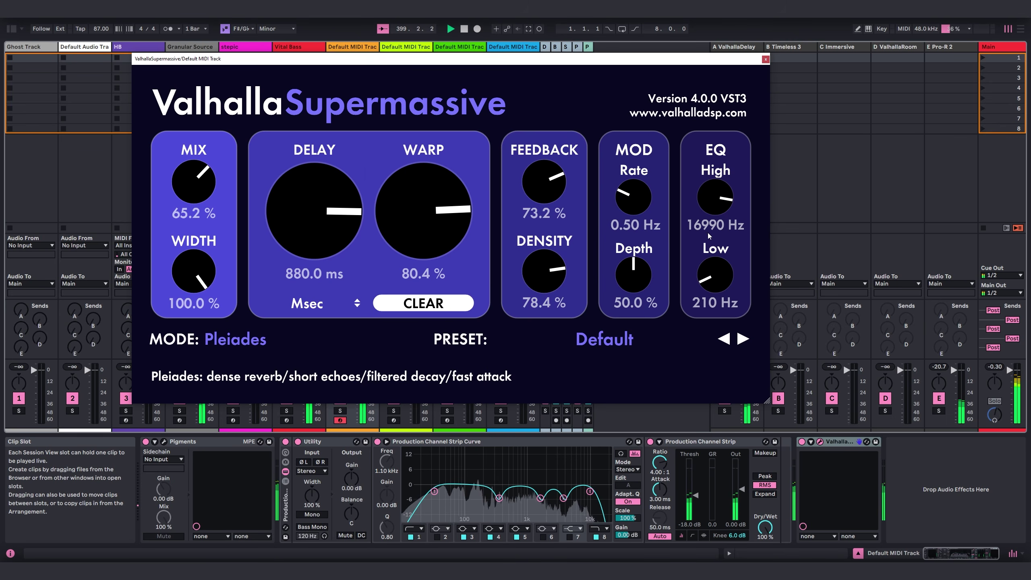
pyautogui.moveTo(518, 61); pyautogui.dragTo(564, 119)
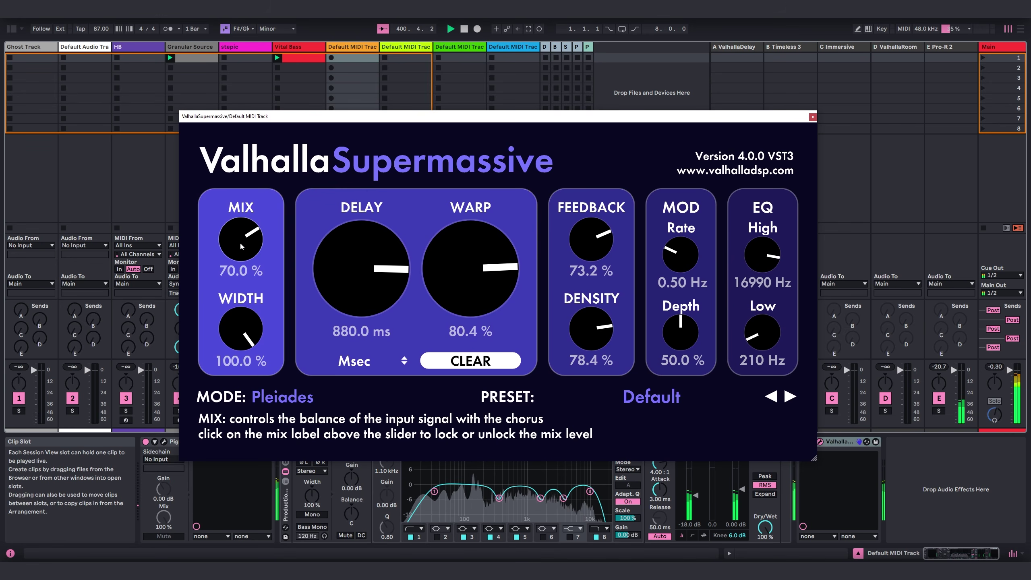
pyautogui.click(812, 118)
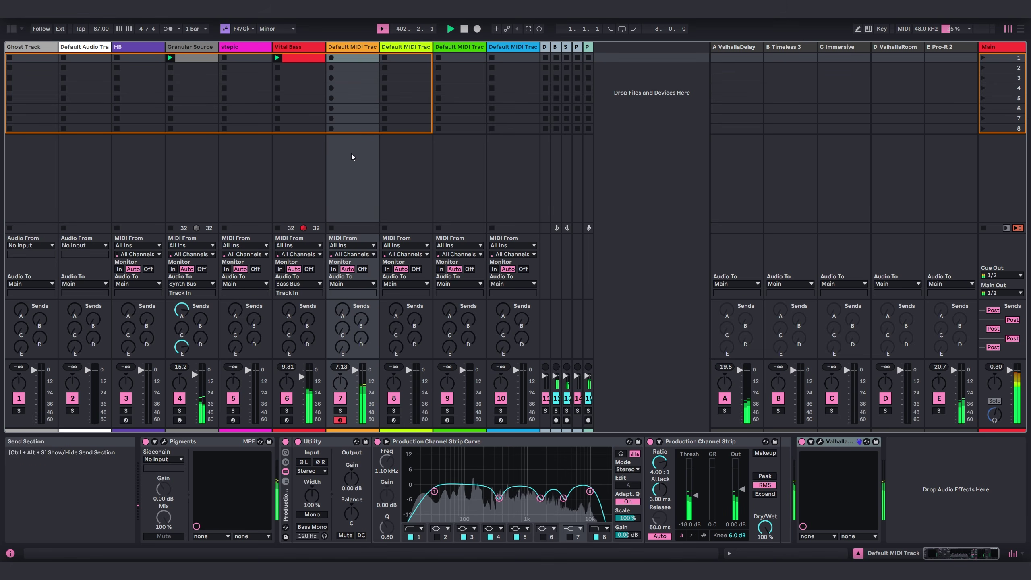
# Step: Reopen Pigments to review Random 1's modulation targets and Engine 1's Modal settings, and close its window
pyautogui.click(164, 441)
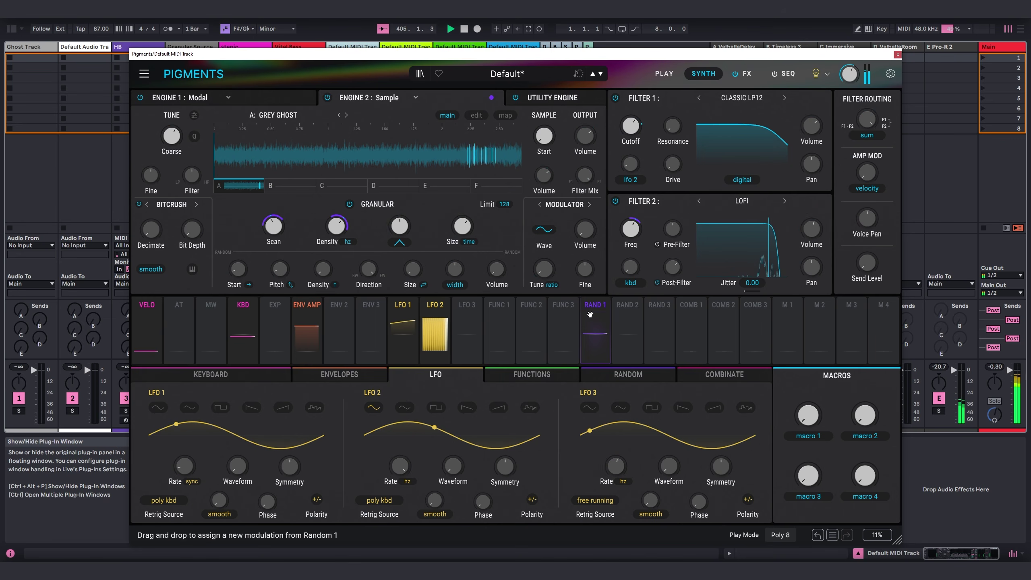
pyautogui.moveTo(595, 329); pyautogui.dragTo(545, 188)
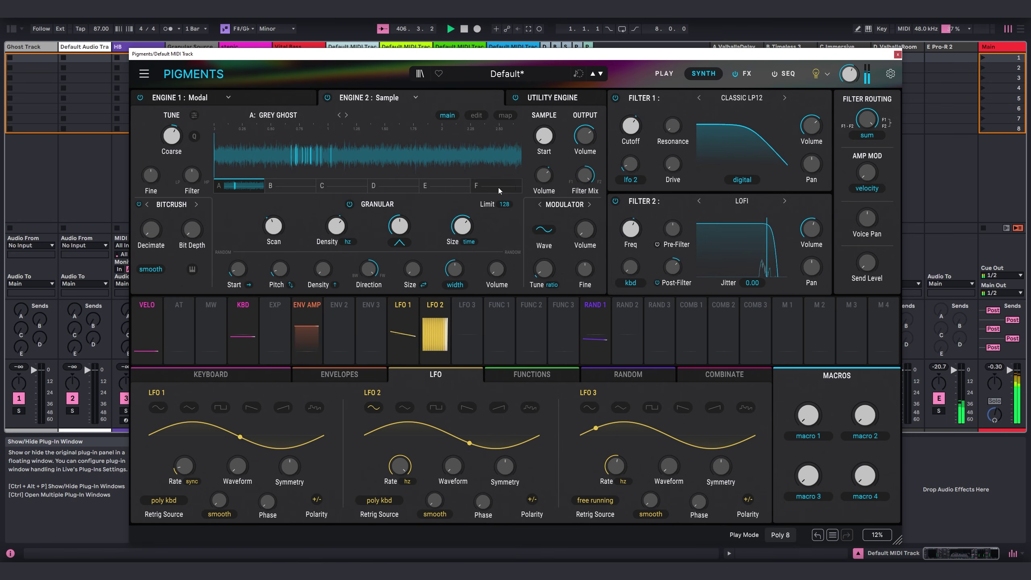
pyautogui.click(235, 100)
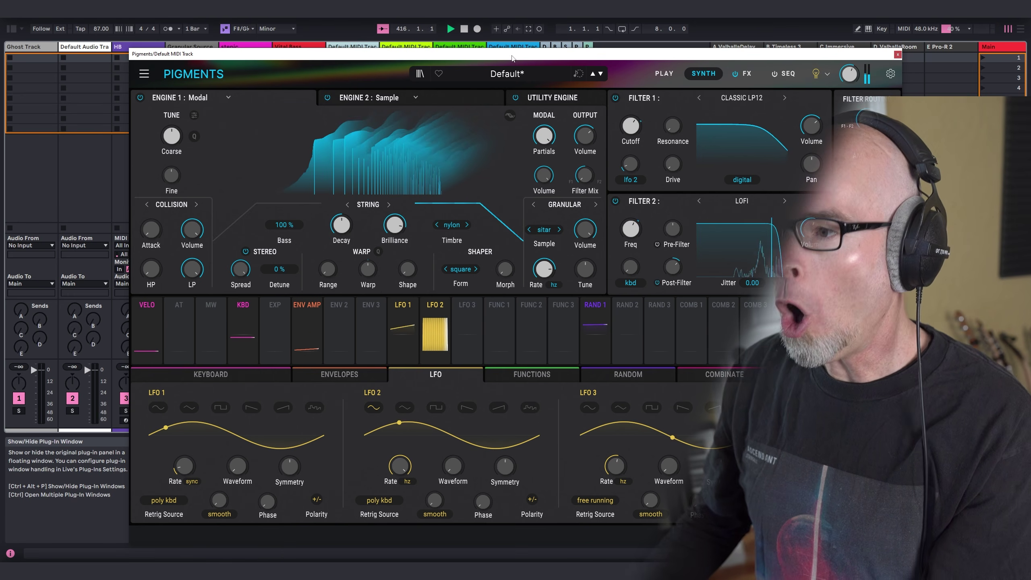
pyautogui.moveTo(512, 58); pyautogui.dragTo(401, 49)
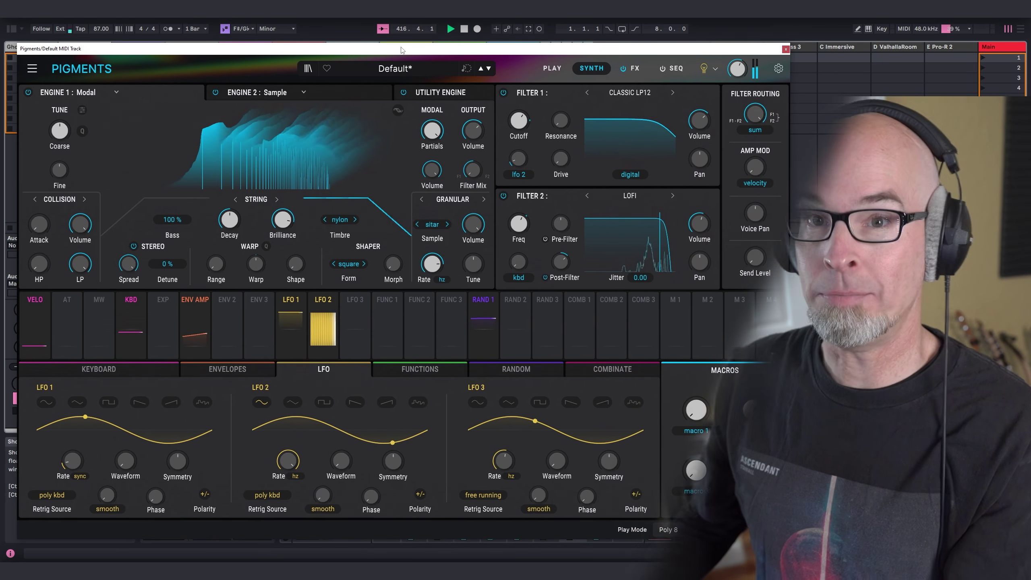
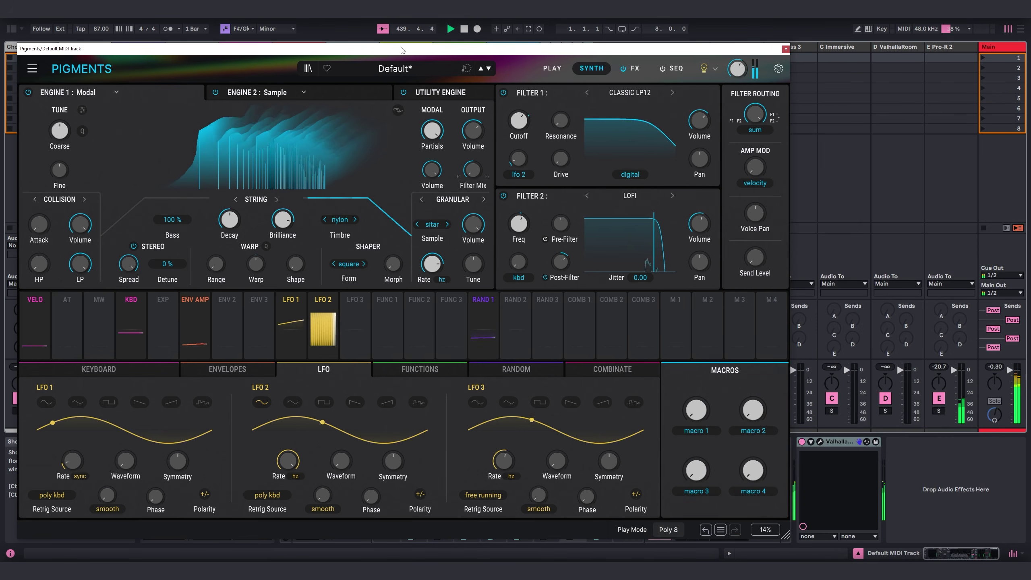
pyautogui.moveTo(401, 50); pyautogui.dragTo(481, 59)
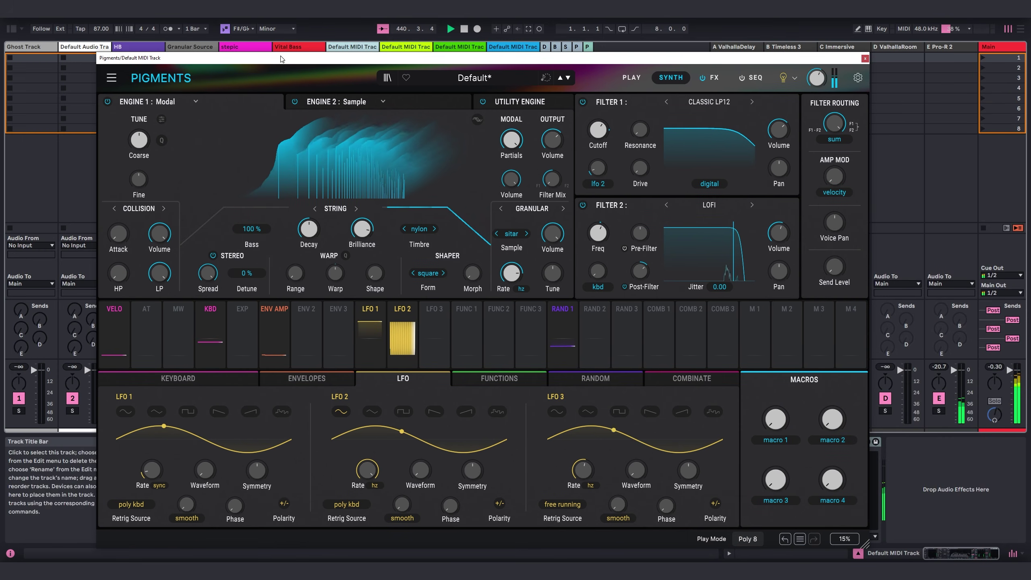
pyautogui.hotkey('ctrl', 'alt', 'p')
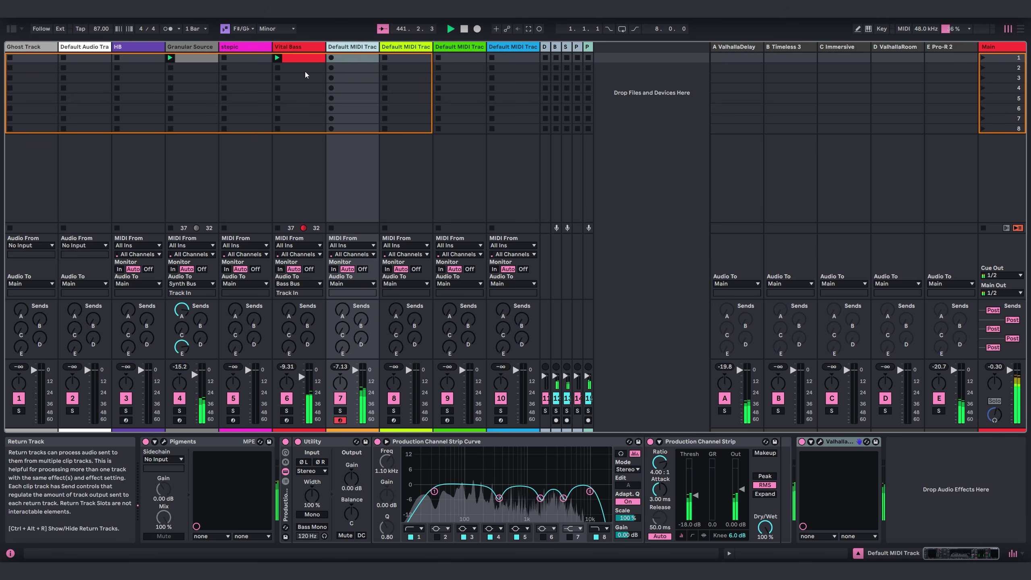
# Step: Create a MIDI clip in the Pigments track's first slot, enlarge the note editor, and set the loop length to 16 bars
pyautogui.doubleClick(347, 58)
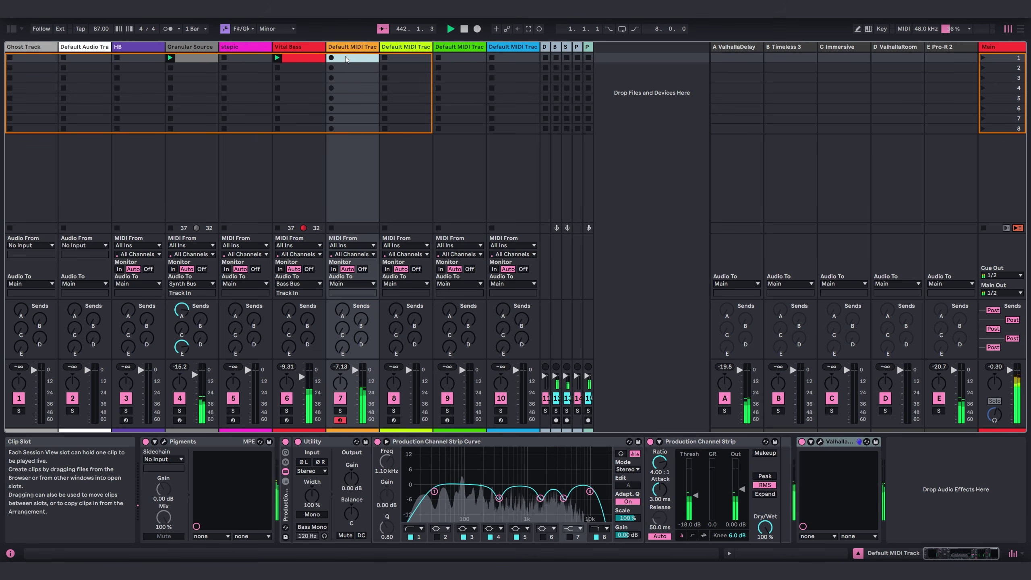
pyautogui.moveTo(553, 416); pyautogui.dragTo(244, 129)
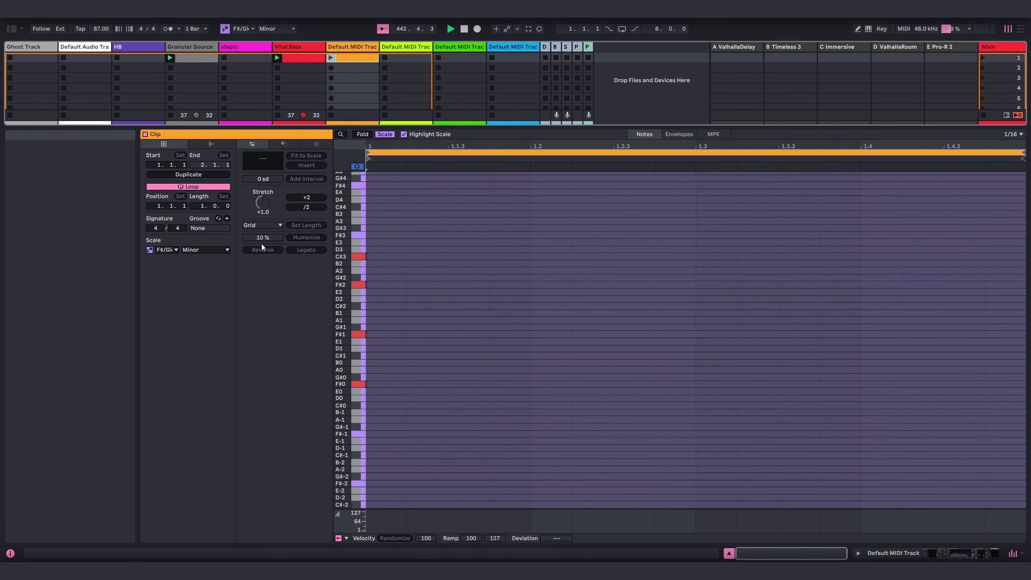
pyautogui.moveTo(201, 206); pyautogui.dragTo(201, 171)
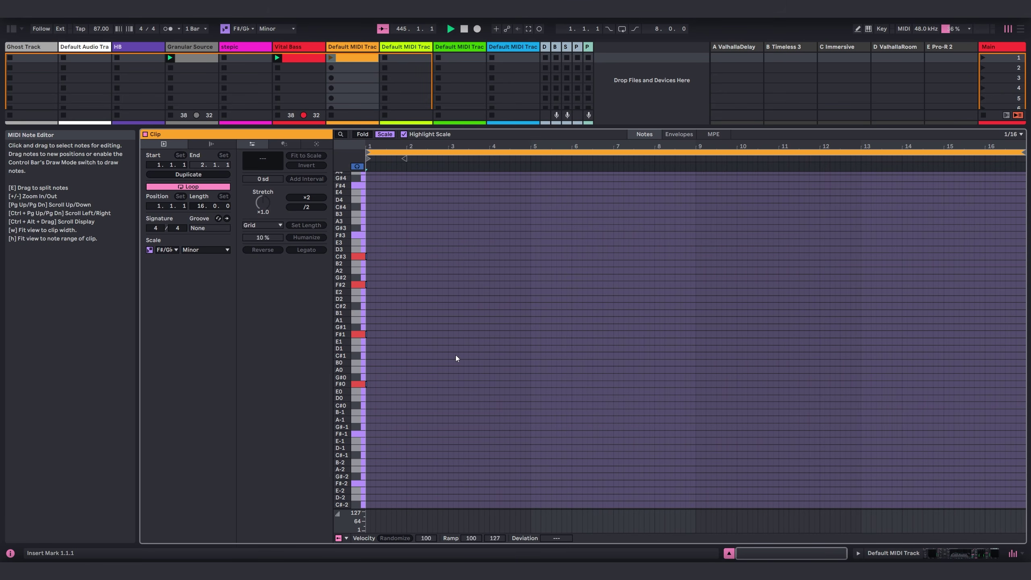
# Step: Set the note grid to 1 bar and step-enter F#0, F#1, B1, F#2, C#3 for bars 1–2 and F#0, F#1, F#2, E3 for bars 3–4
pyautogui.rightClick(516, 387)
pyautogui.click(625, 308)
pyautogui.hotkey('ctrl', 'v')
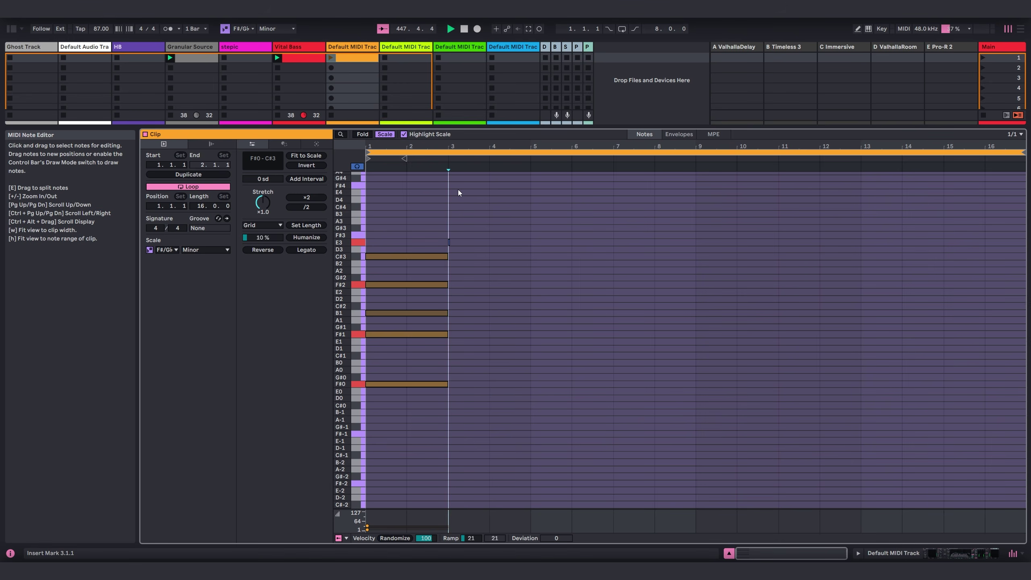
pyautogui.press('Right')
pyautogui.press('Right')
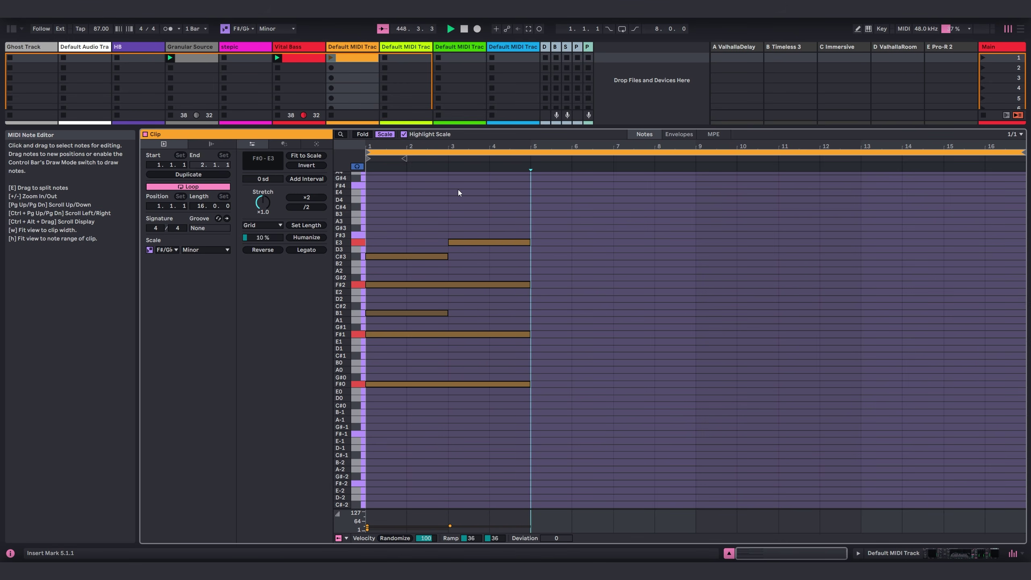
# Step: Step-enter the remaining chords through bar 16, switching to B2 at bar 7 and A3 at bar 9, and raise bar 9's G#0 to A0
pyautogui.press('Right')
pyautogui.press('Right')
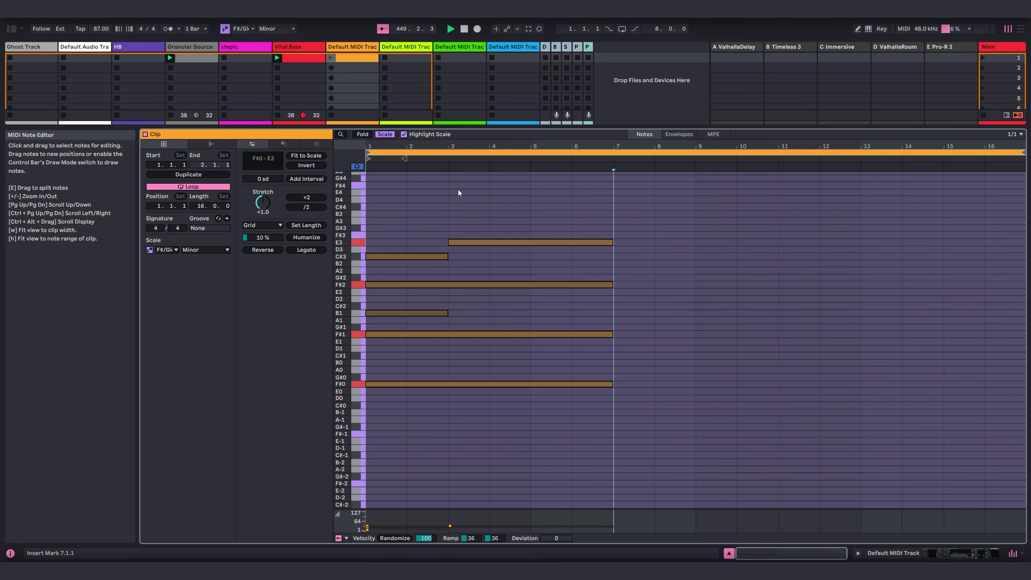
pyautogui.press('Right')
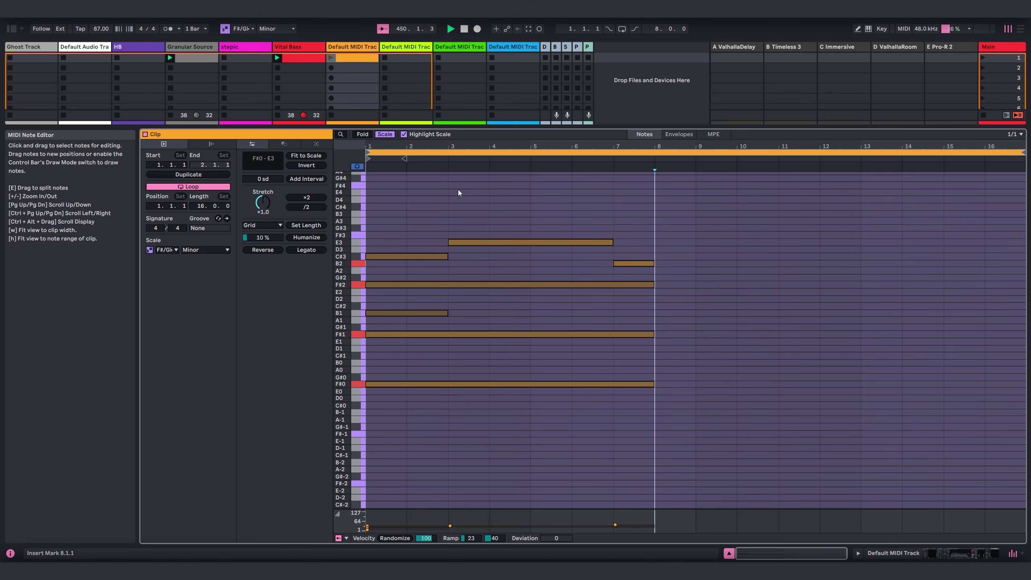
pyautogui.press('Right')
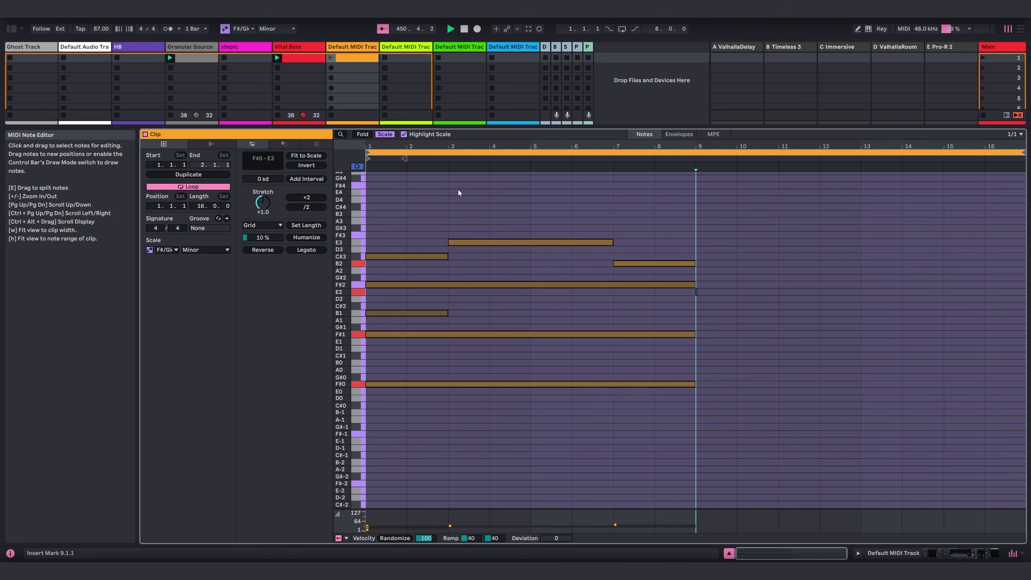
pyautogui.press('Right')
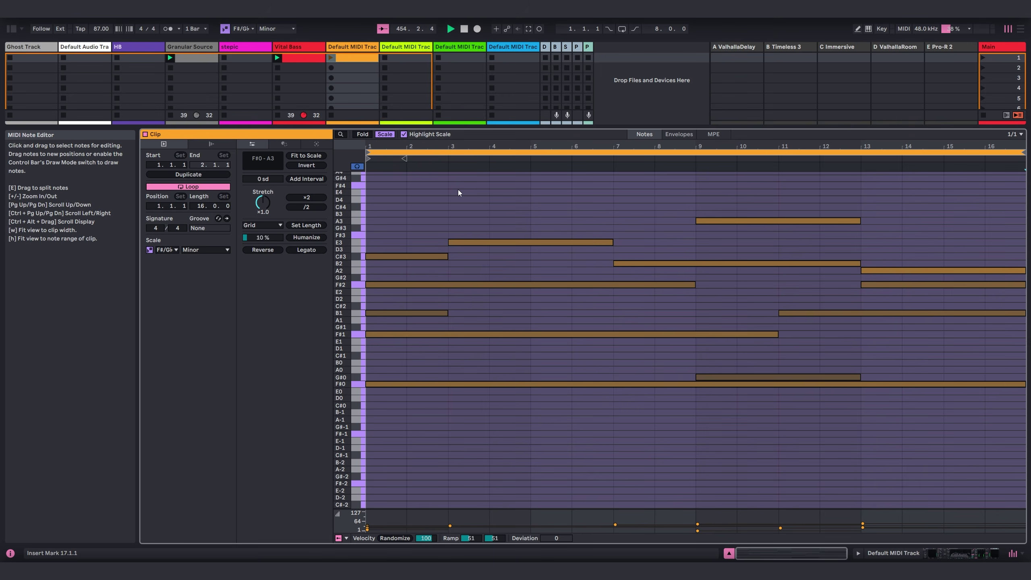
pyautogui.moveTo(744, 378); pyautogui.dragTo(744, 370)
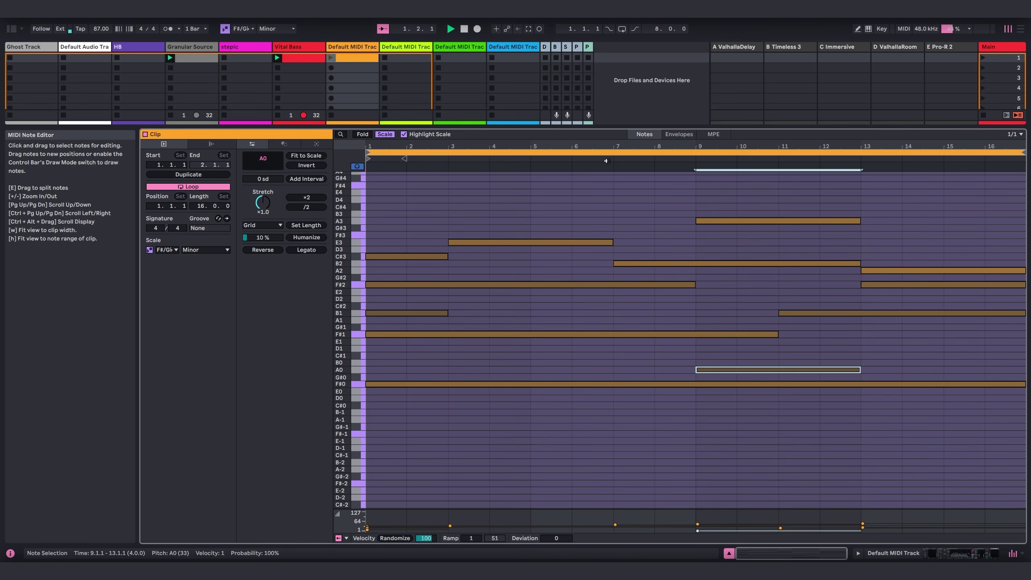
# Step: Launch the first scene and set the velocity to 84 for the bar 9 A3 note and 37 for the bar 11 B1 note
pyautogui.click(983, 59)
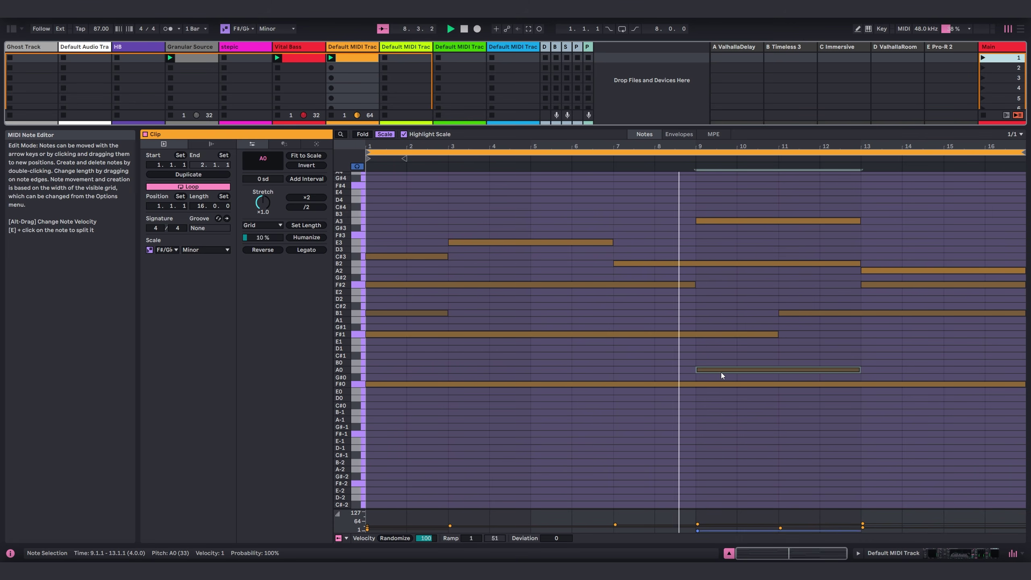
pyautogui.moveTo(699, 524); pyautogui.dragTo(702, 518)
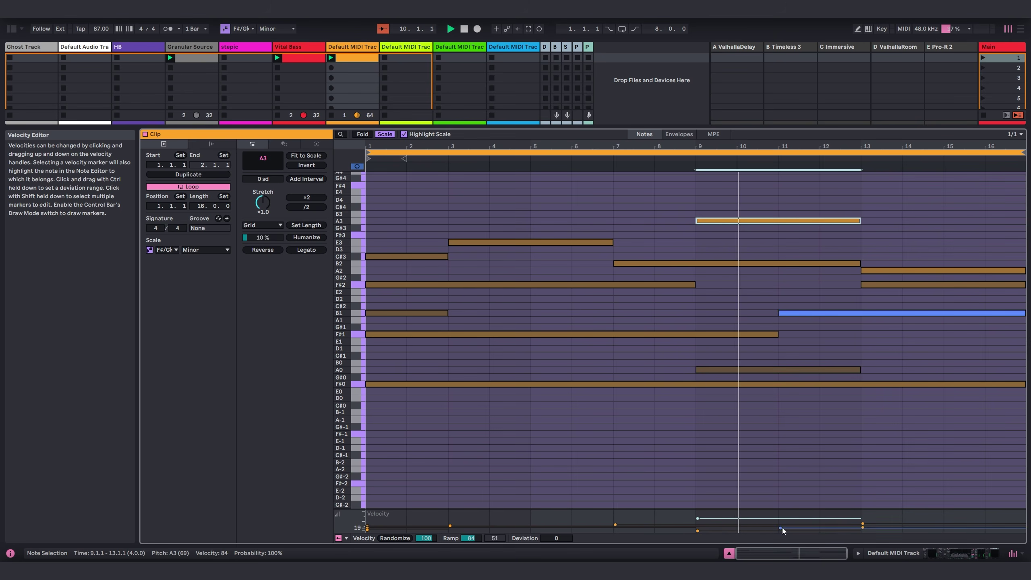
pyautogui.moveTo(781, 528); pyautogui.dragTo(782, 525)
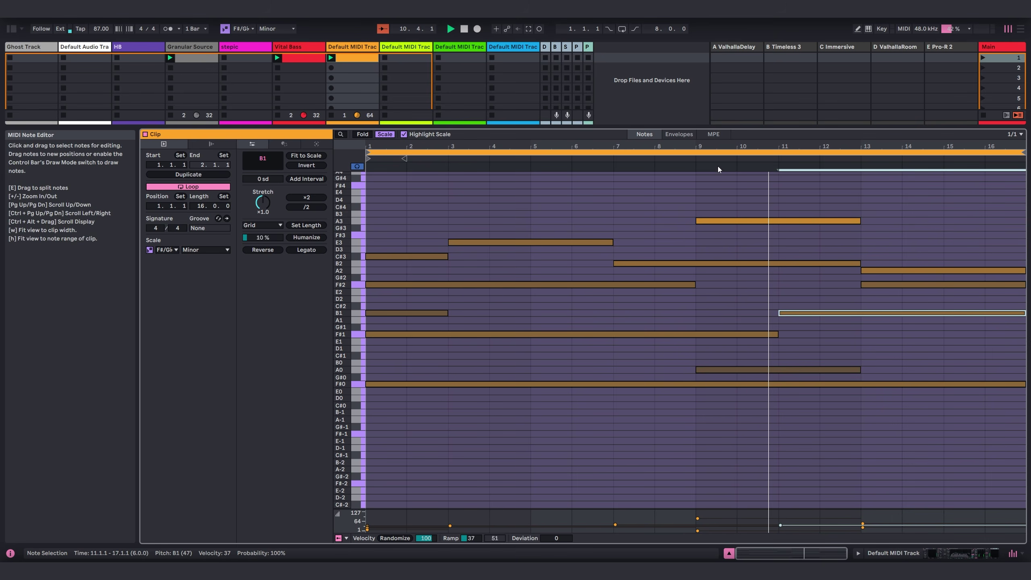
# Step: Reveal the full mixer above the clip editor and route track 7's audio output to Pad Bus
pyautogui.moveTo(710, 129); pyautogui.dragTo(682, 364)
pyautogui.click(351, 217)
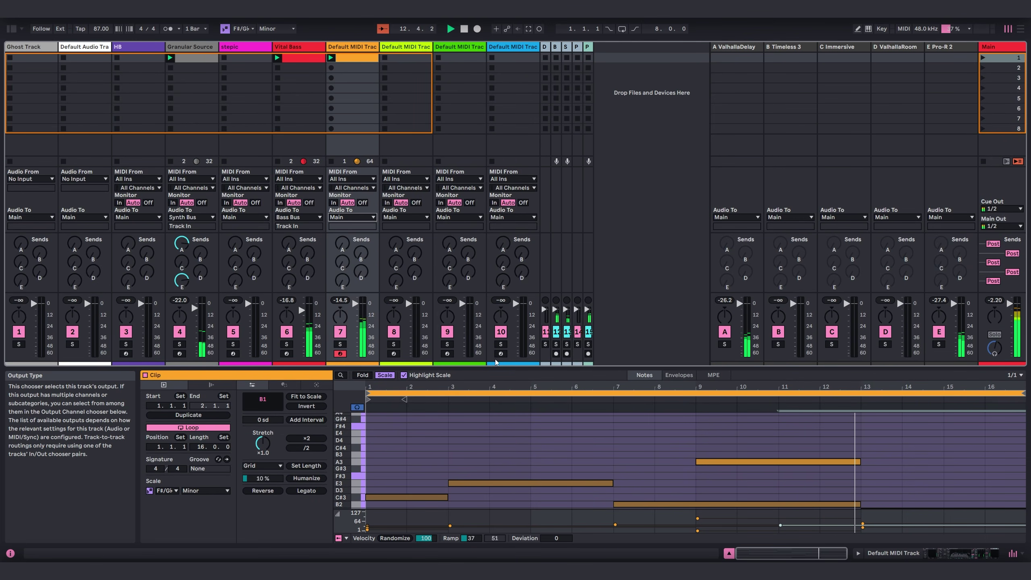
pyautogui.click(343, 314)
pyautogui.moveTo(620, 368); pyautogui.dragTo(621, 414)
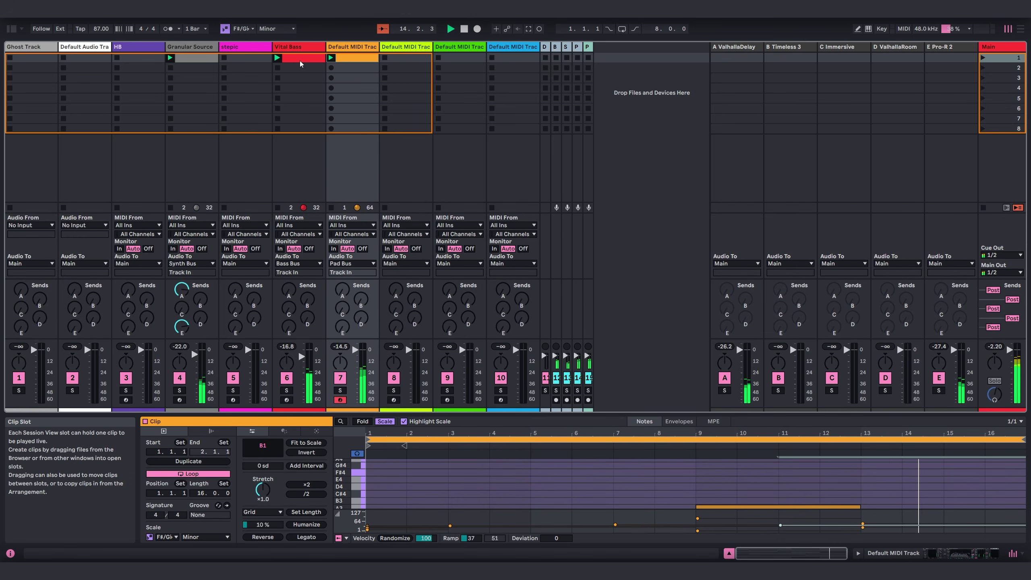
# Step: Rename track 7 as Modal Pigments
pyautogui.click(360, 50)
pyautogui.hotkey('ctrl', 'r')
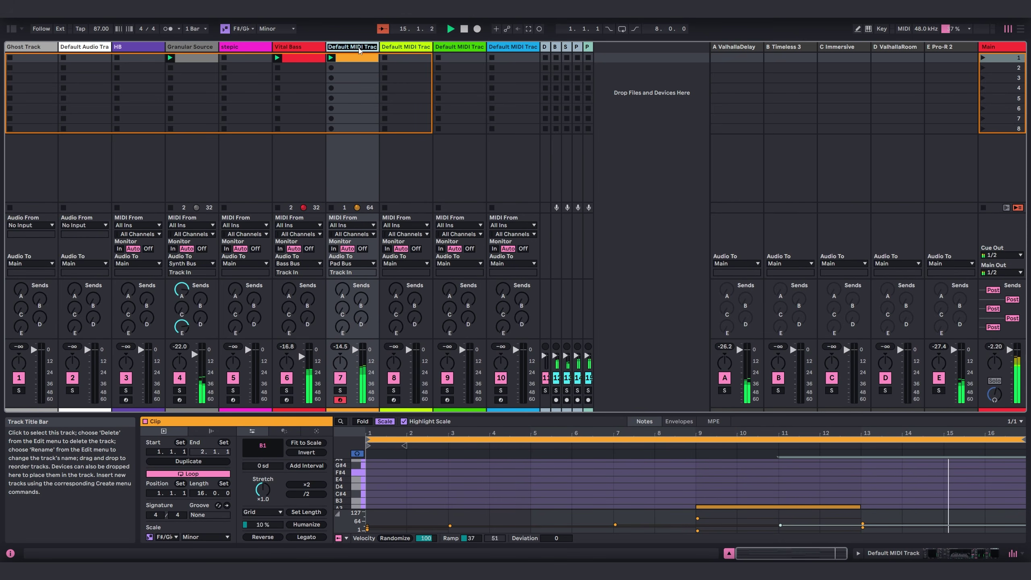
pyautogui.write('Pi')
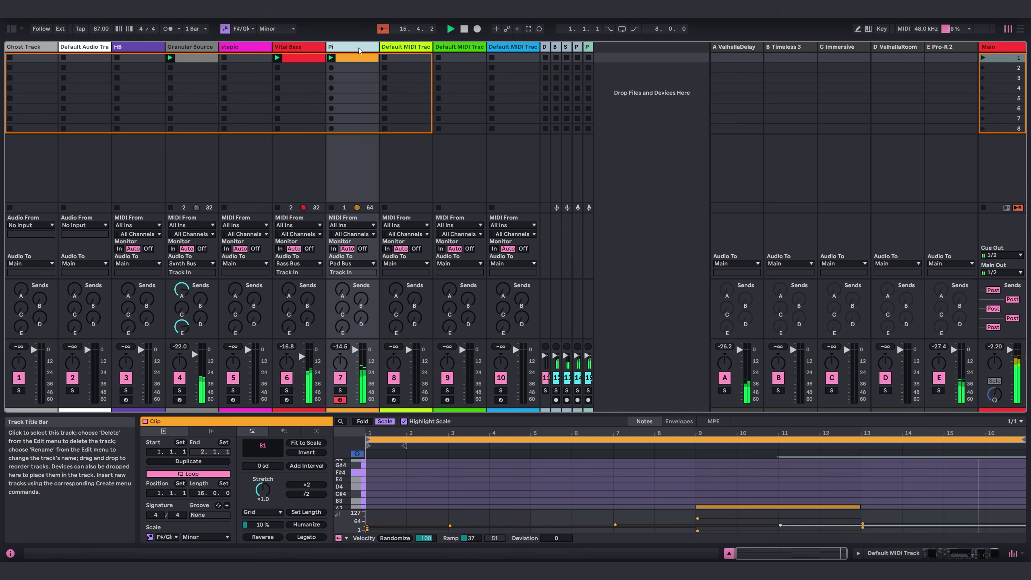
pyautogui.press('BackSpace')
pyautogui.press('BackSpace')
pyautogui.write('Modal Pigmentws')
pyautogui.press('BackSpace')
pyautogui.press('BackSpace')
pyautogui.write('s')
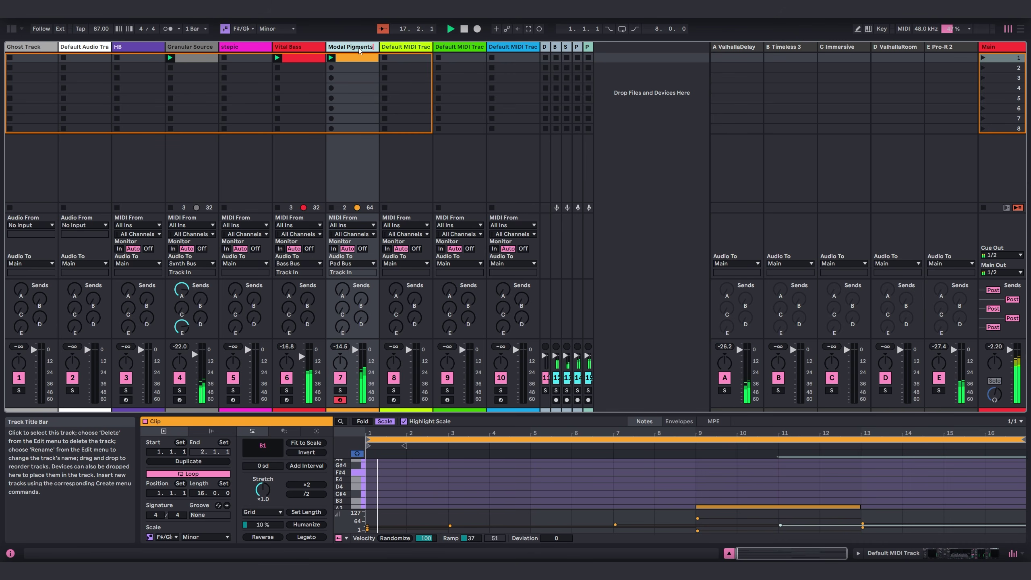
pyautogui.press('Return')
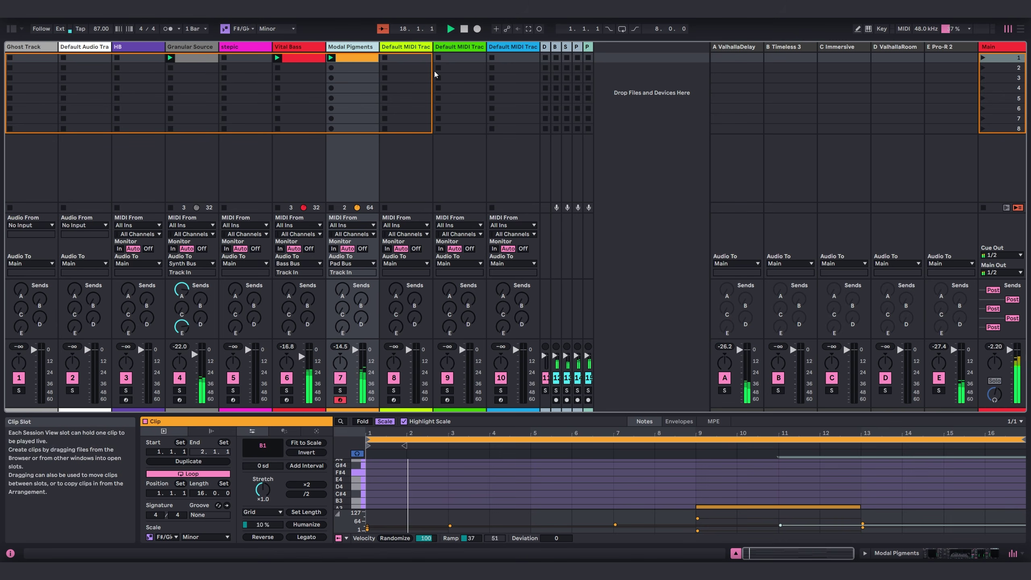
pyautogui.press('Tab')
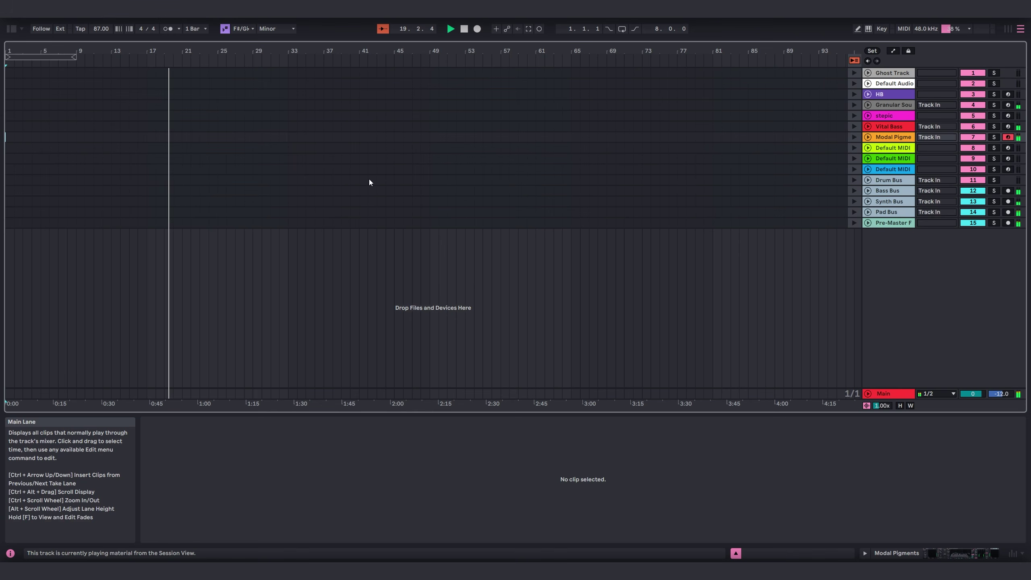
pyautogui.press('Tab')
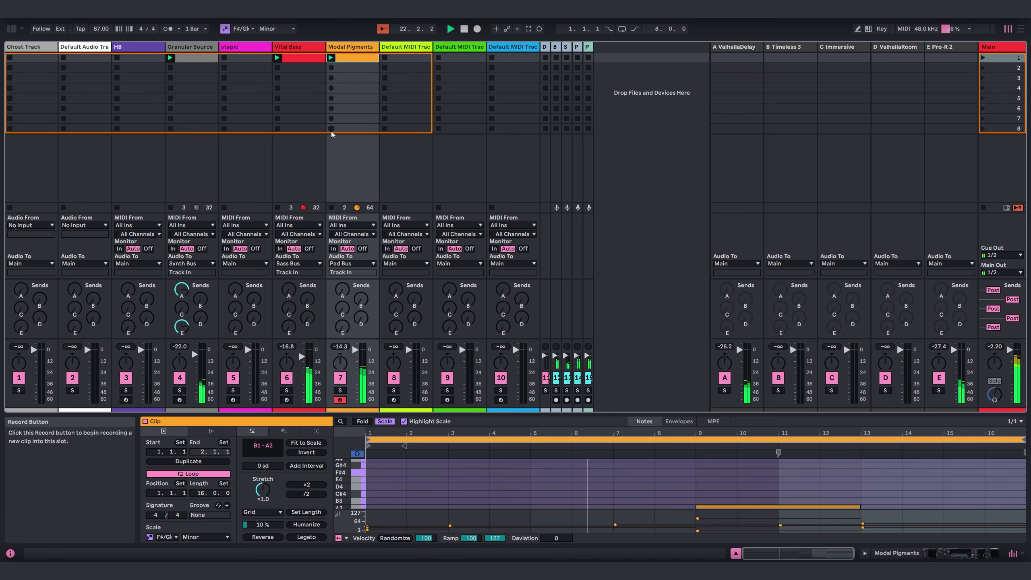
pyautogui.click(406, 45)
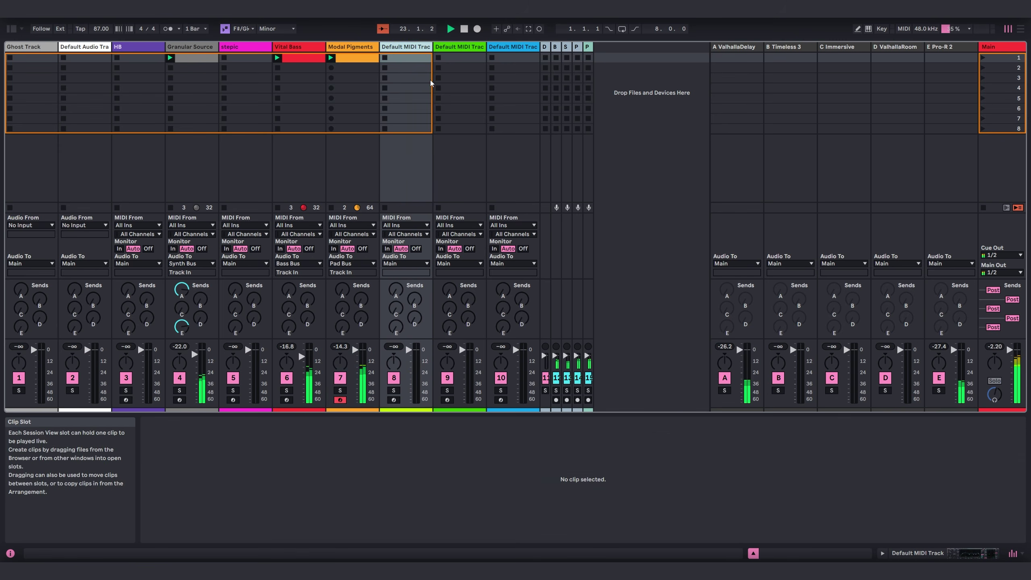
# Step: Open SPAN on the Main track, enlarge its window to examine the mix's spectrum, and close it
pyautogui.click(973, 60)
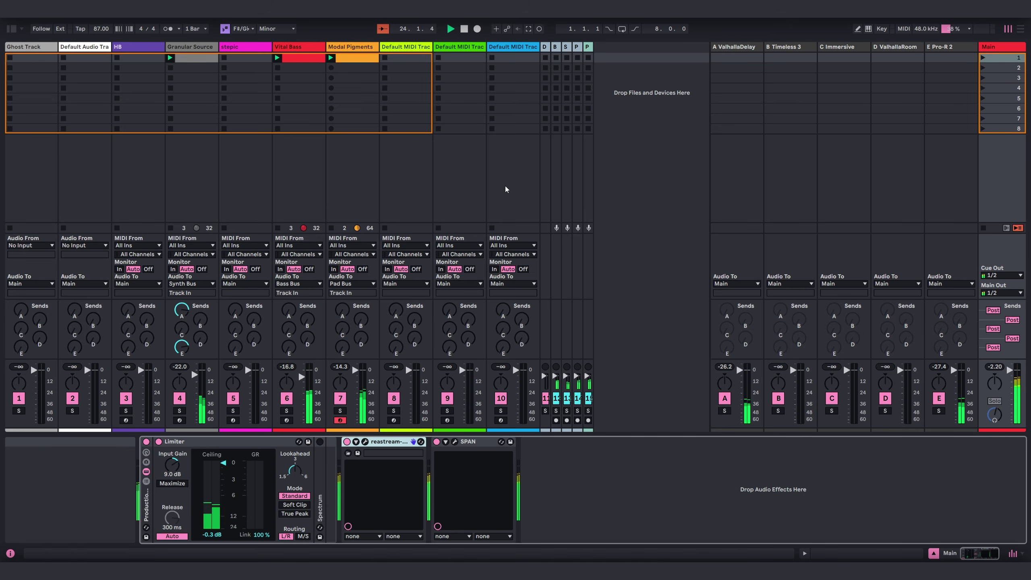
pyautogui.click(454, 442)
pyautogui.moveTo(341, 36); pyautogui.dragTo(398, 68)
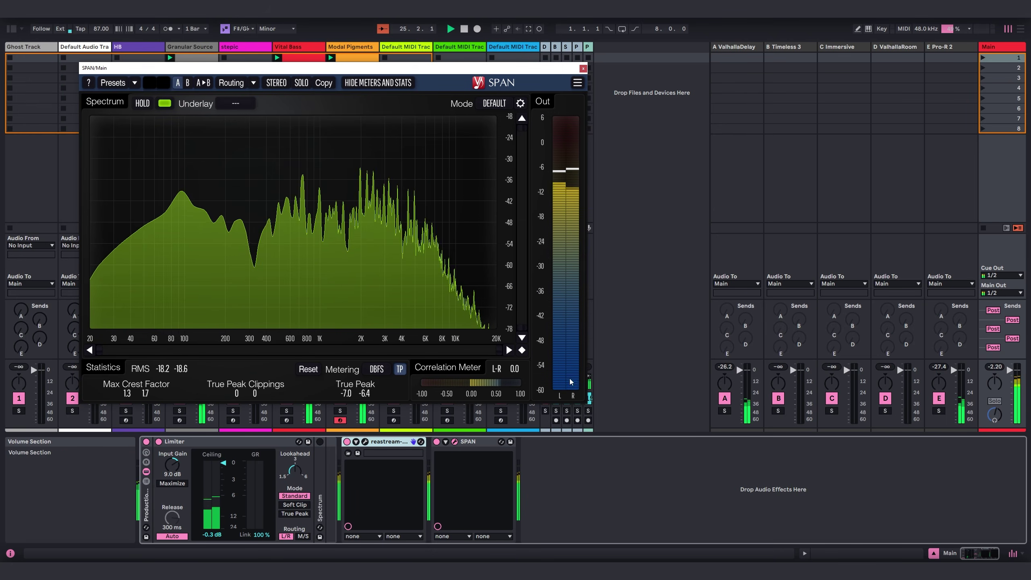
pyautogui.moveTo(587, 402); pyautogui.dragTo(717, 532)
pyautogui.moveTo(442, 68); pyautogui.dragTo(489, 79)
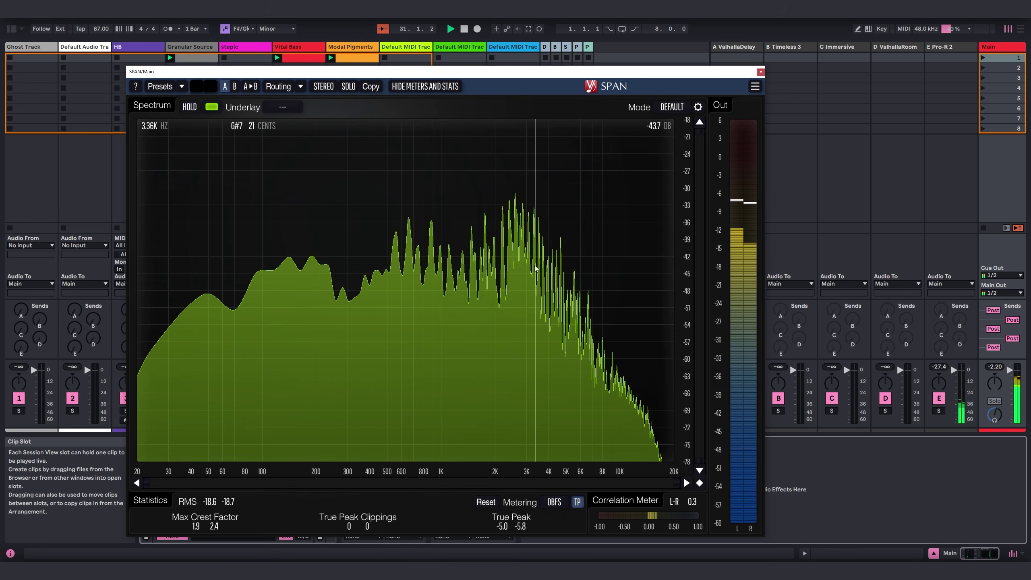
pyautogui.click(761, 73)
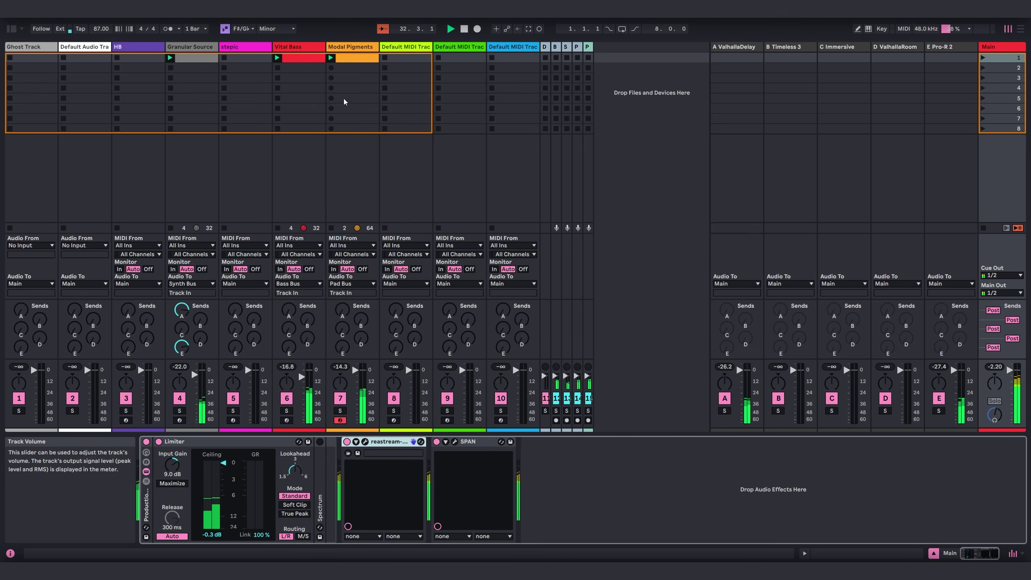
# Step: Open Pigments on the Modal Pigments track to review its effects chain and synth engine settings, and close the plug-in window
pyautogui.click(347, 48)
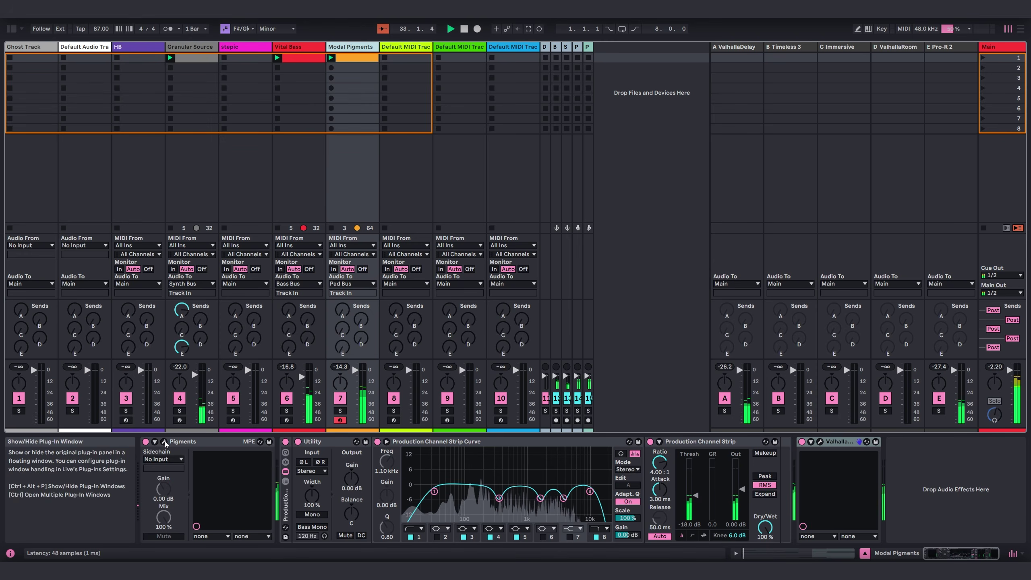
pyautogui.click(176, 441)
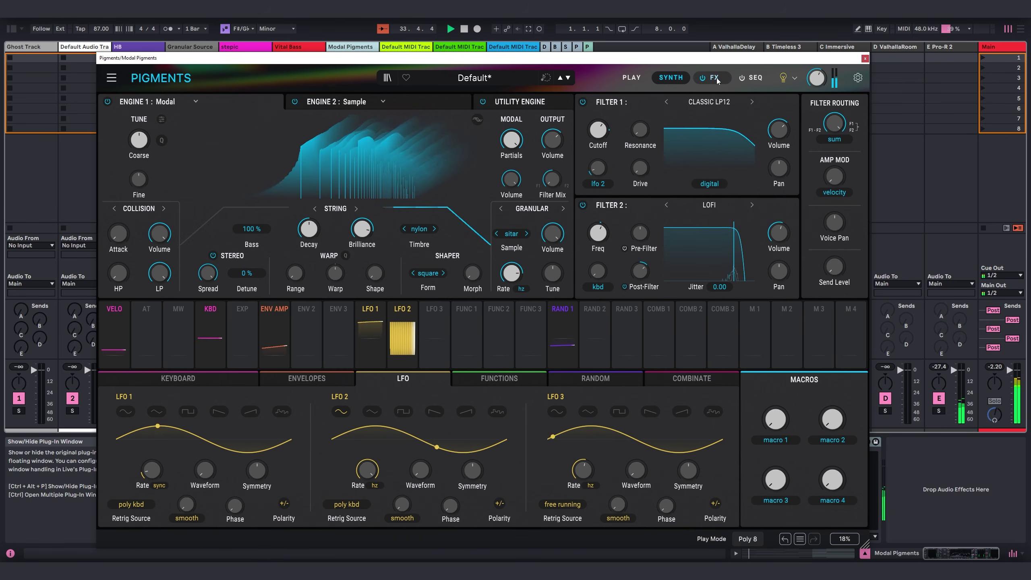
pyautogui.click(713, 77)
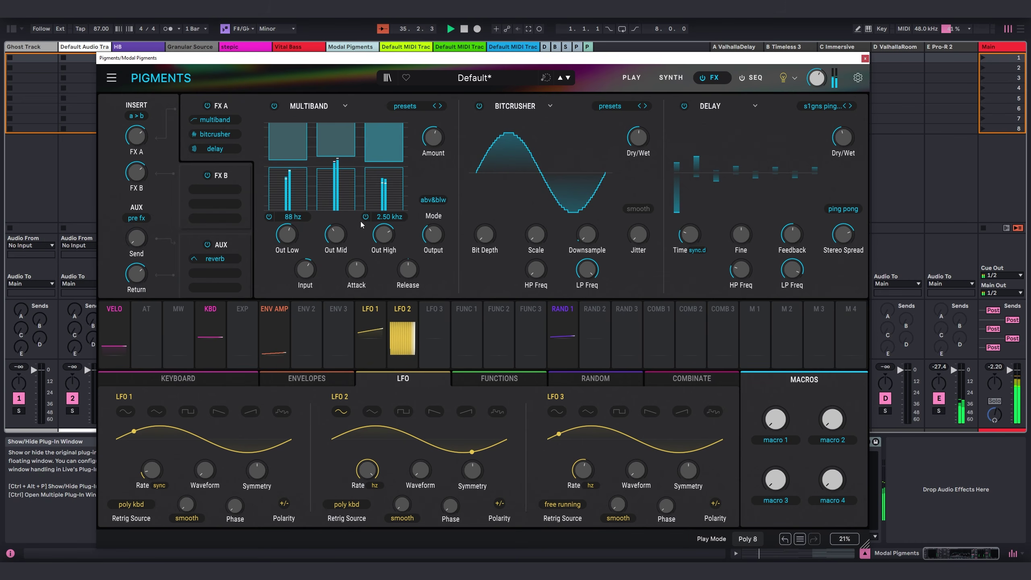
pyautogui.click(671, 78)
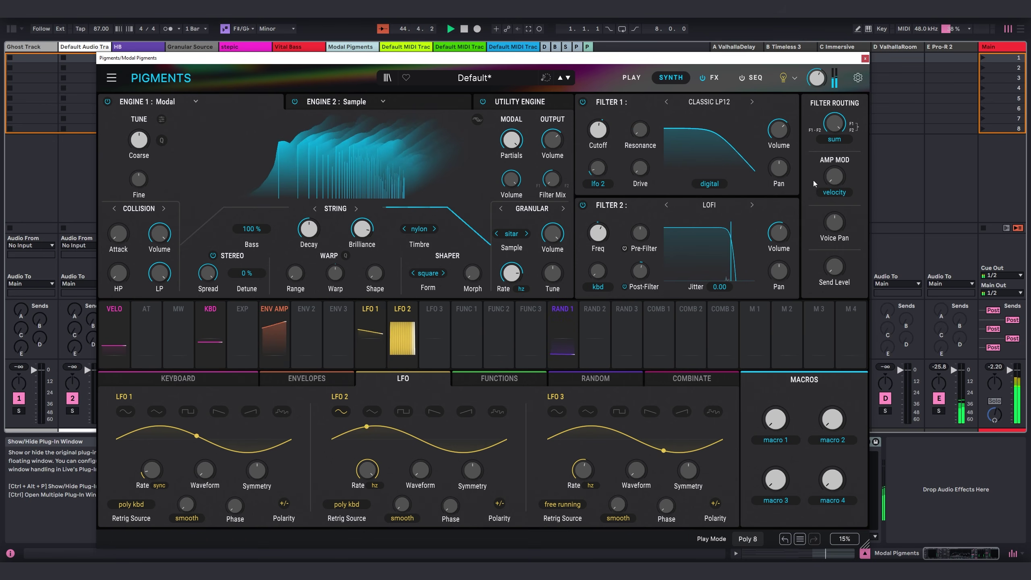
pyautogui.click(865, 59)
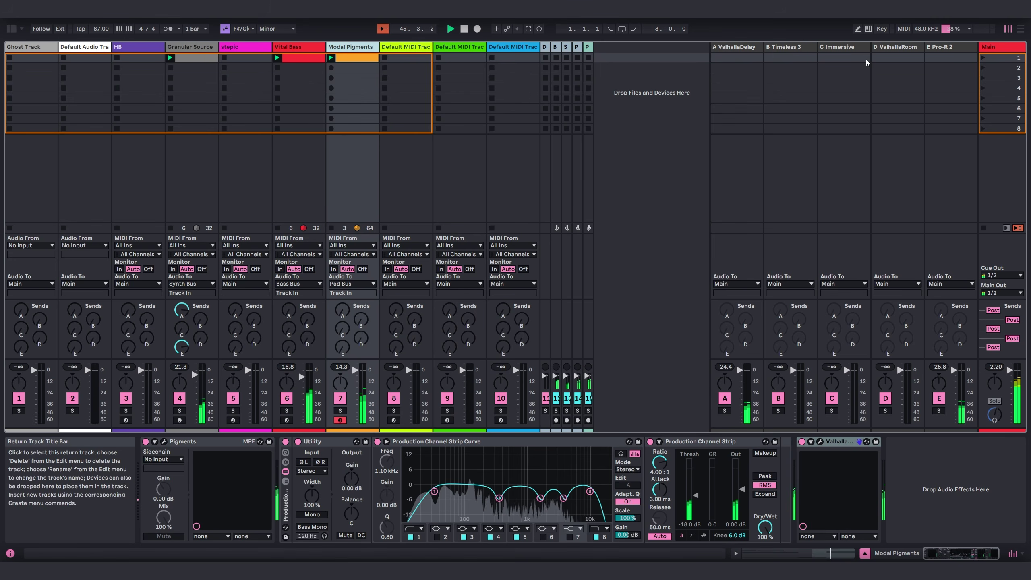
pyautogui.click(164, 441)
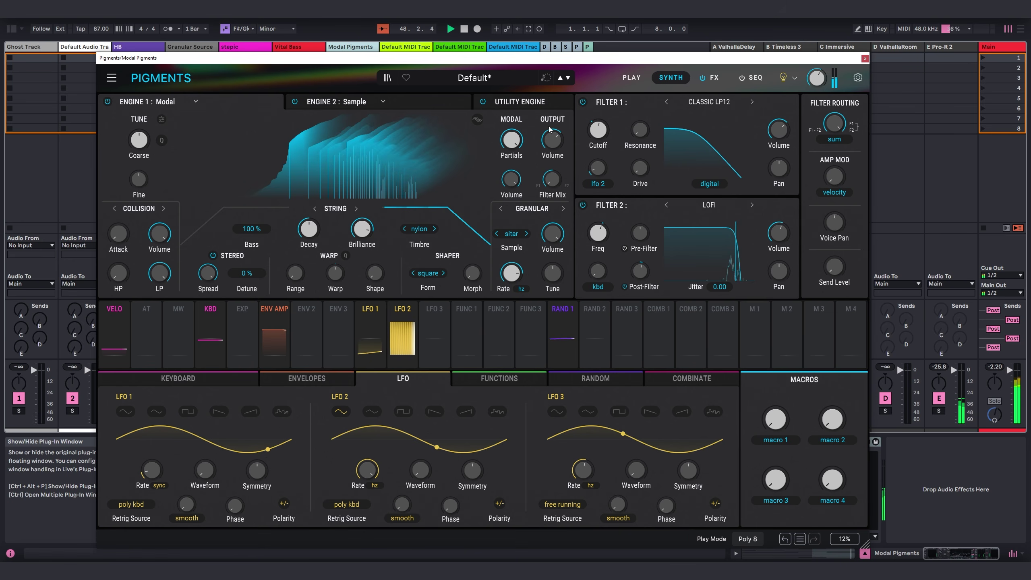
pyautogui.click(863, 58)
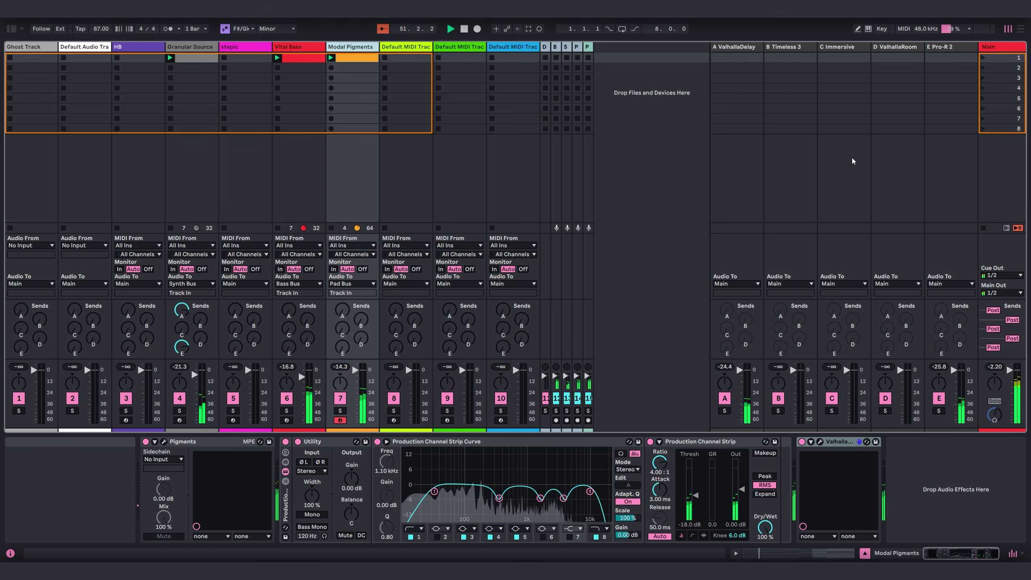
# Step: Recheck the full mix's spectrum in SPAN on the Main track and close the analyzer
pyautogui.click(998, 46)
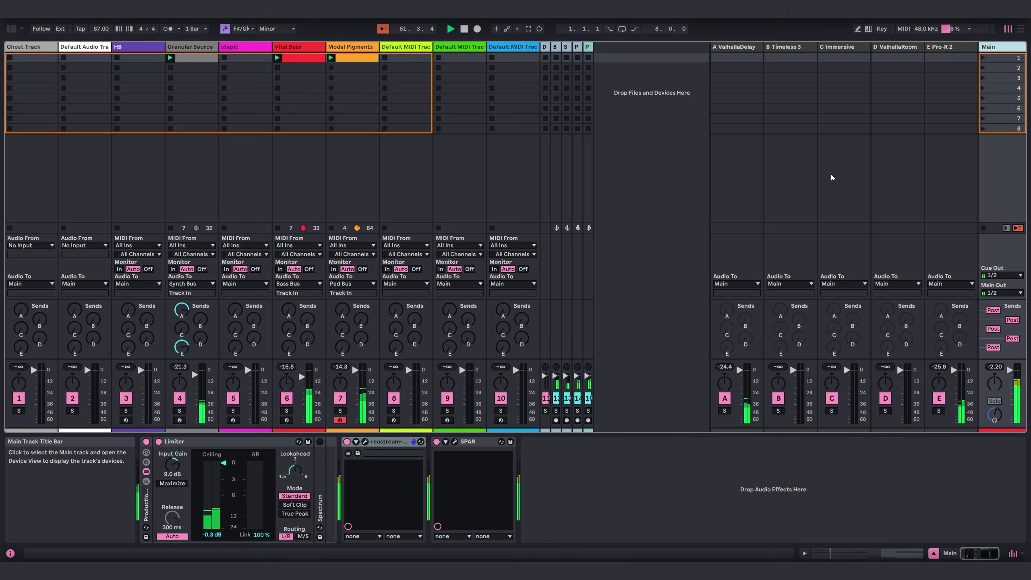
pyautogui.click(455, 441)
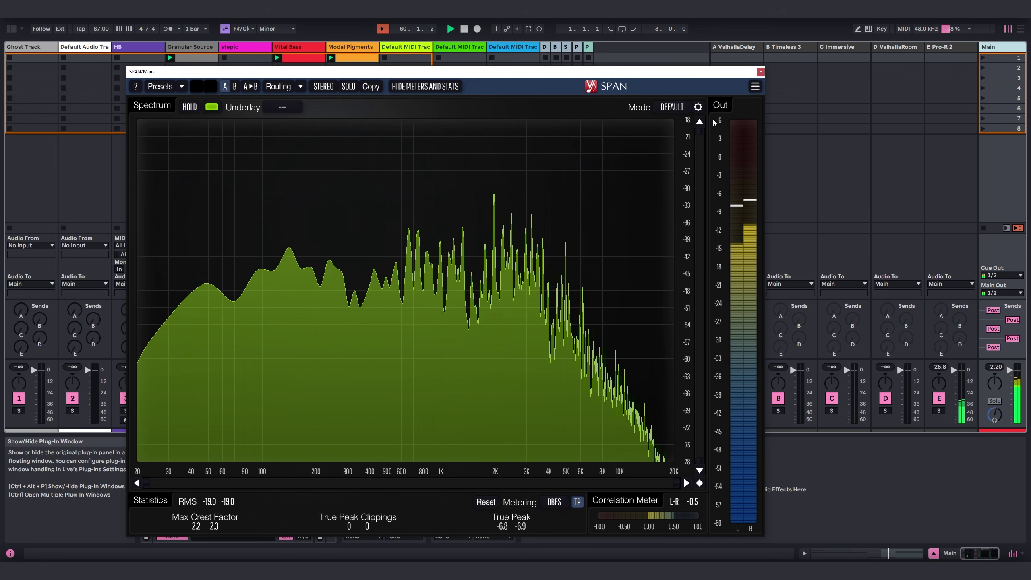
pyautogui.hotkey('ctrl', 'alt', 'p')
# Step: Load Vital from the Synths collection onto the first Default MIDI Track, track 8, and hide the browser
pyautogui.click(405, 58)
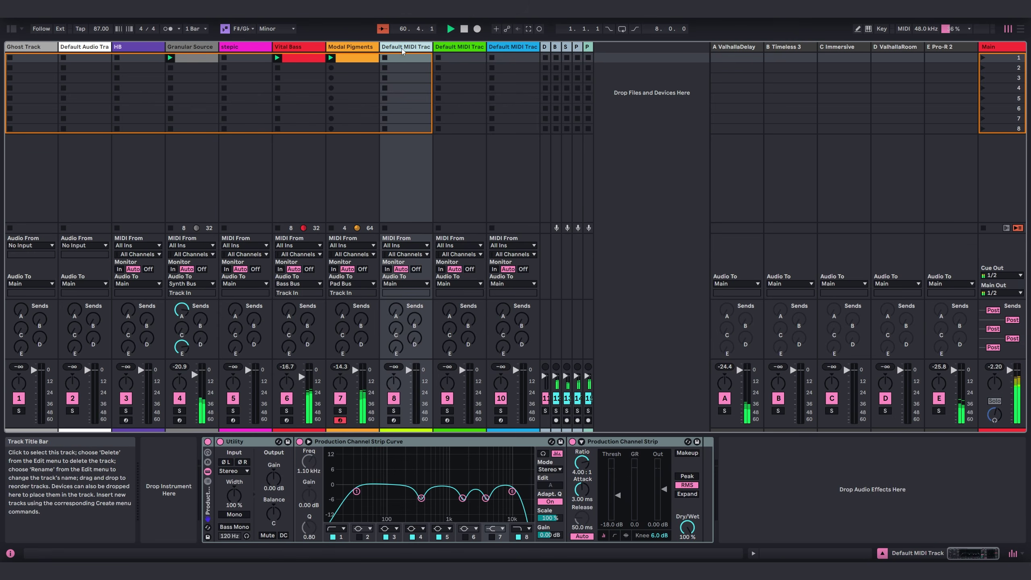
pyautogui.hotkey('ctrl', 'alt', 'b')
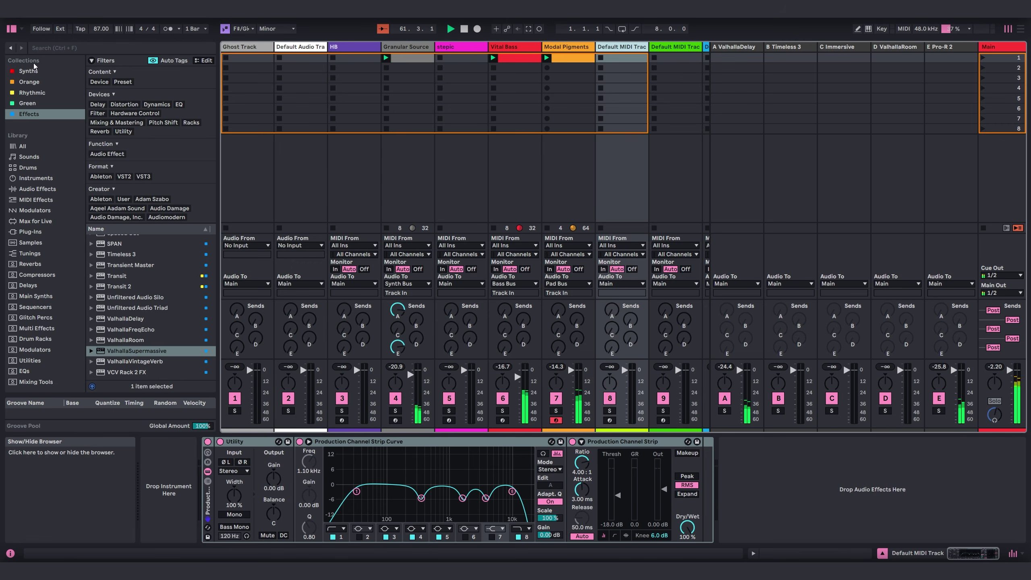
pyautogui.click(29, 71)
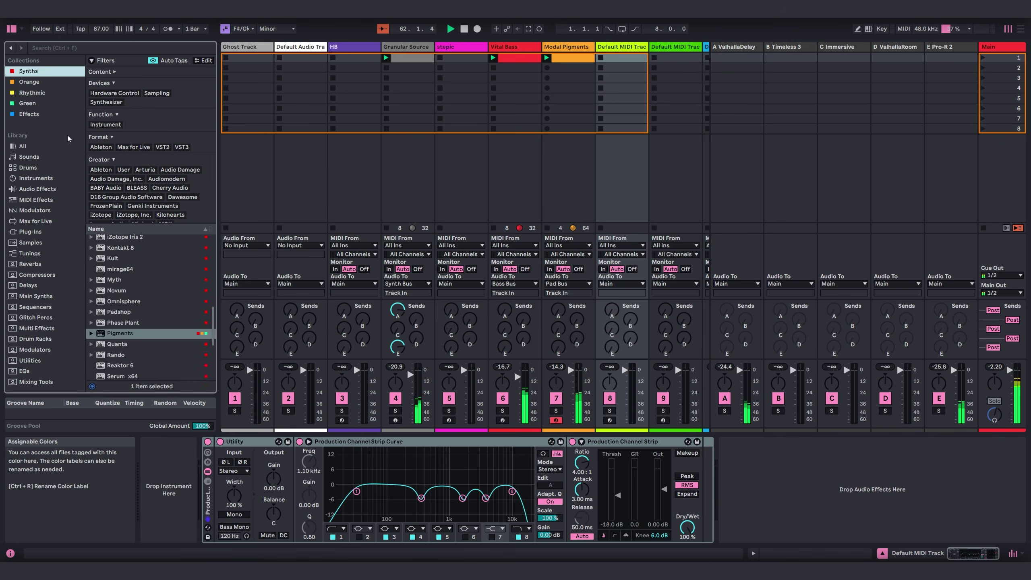
pyautogui.scroll(3, 186, 308)
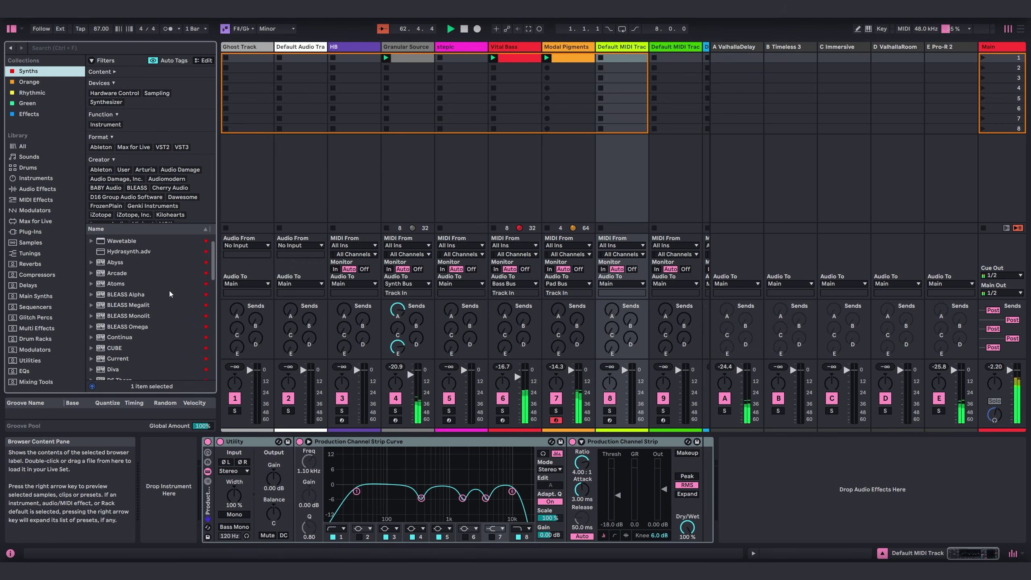
pyautogui.scroll(-5, 170, 295)
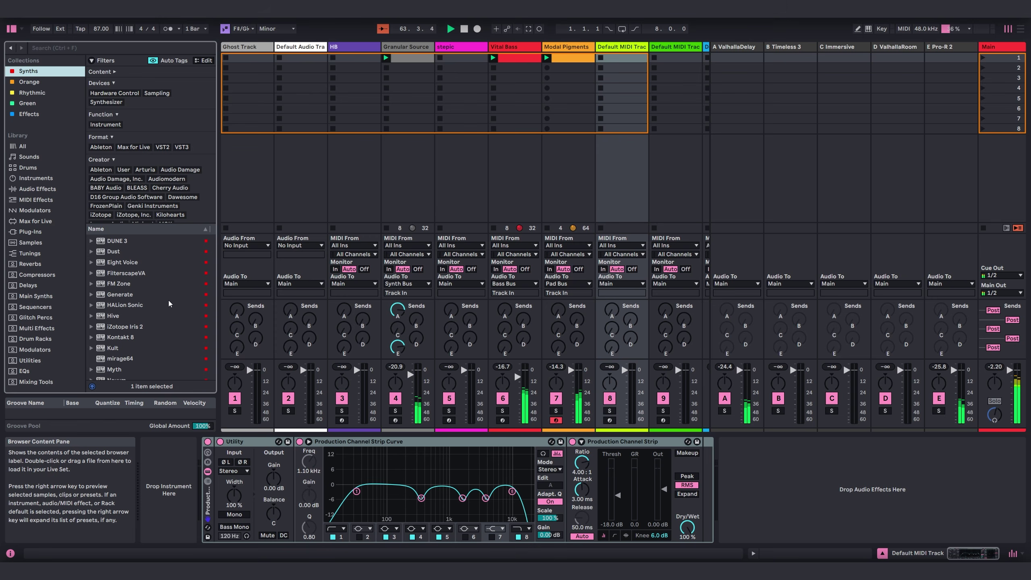
pyautogui.scroll(-5, 169, 303)
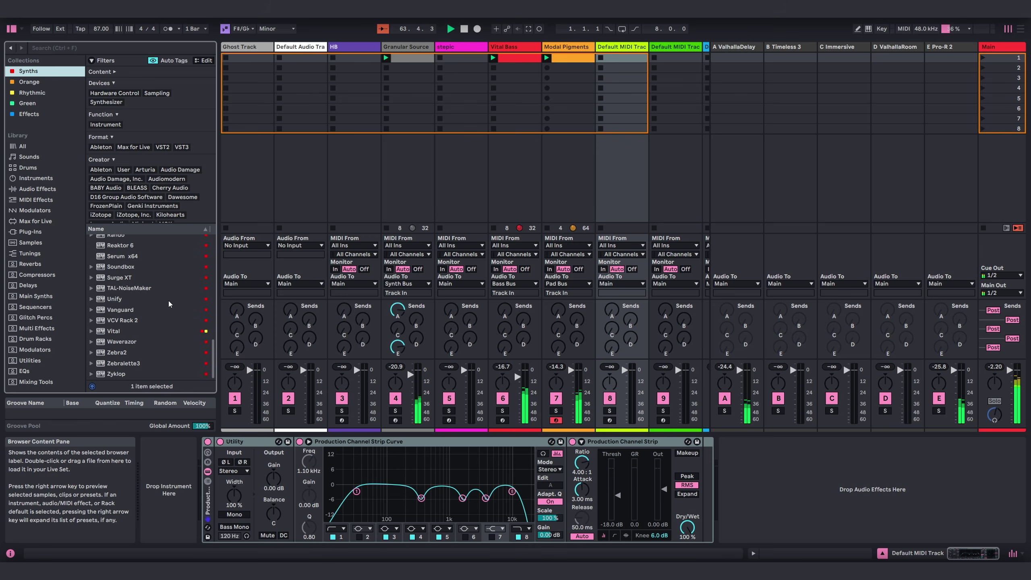
pyautogui.click(112, 331)
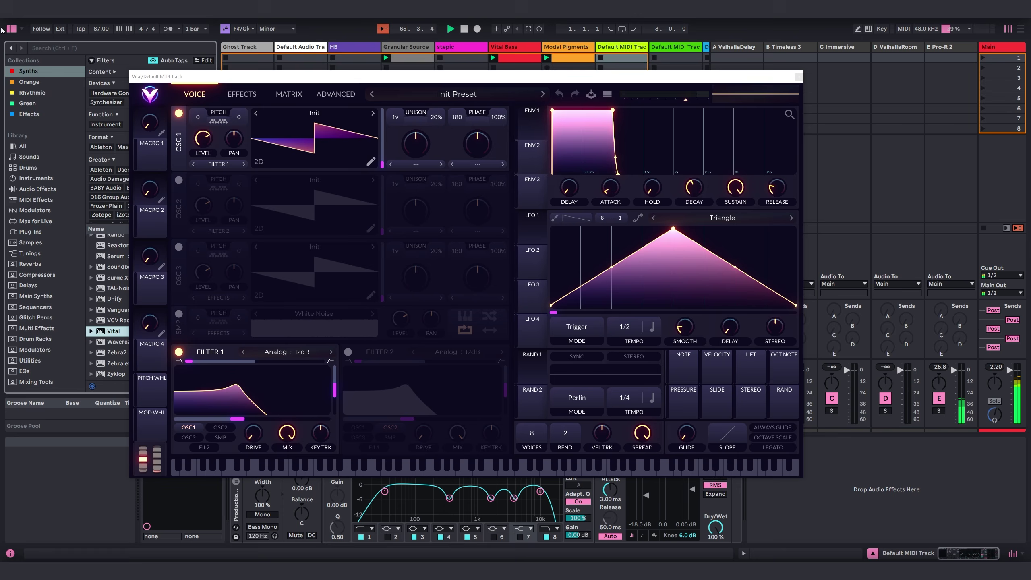
pyautogui.click(12, 29)
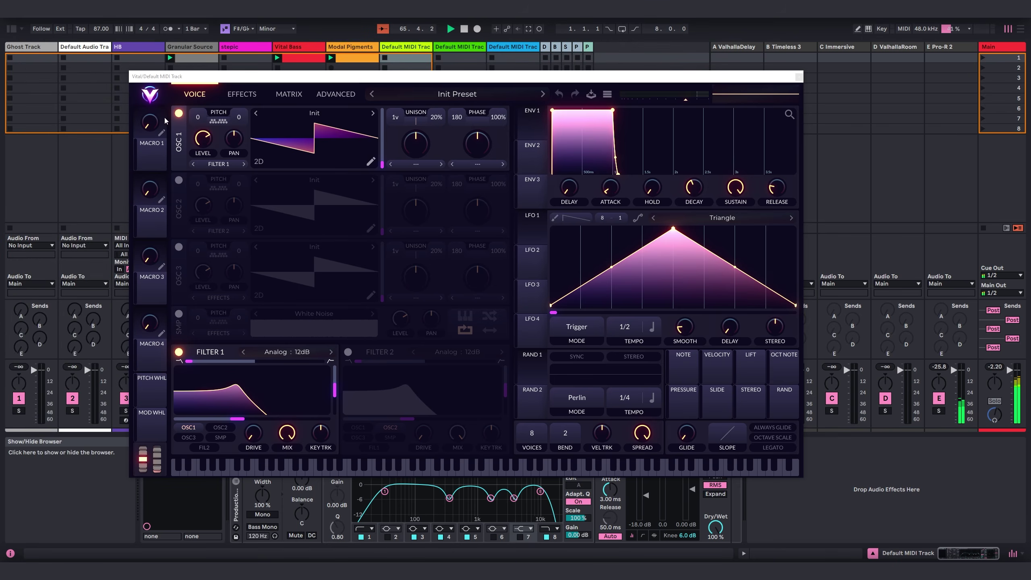
# Step: Load the Starforge Table 04 wavetable from the User folder into oscillator 1
pyautogui.click(335, 118)
pyautogui.scroll(-5, 441, 246)
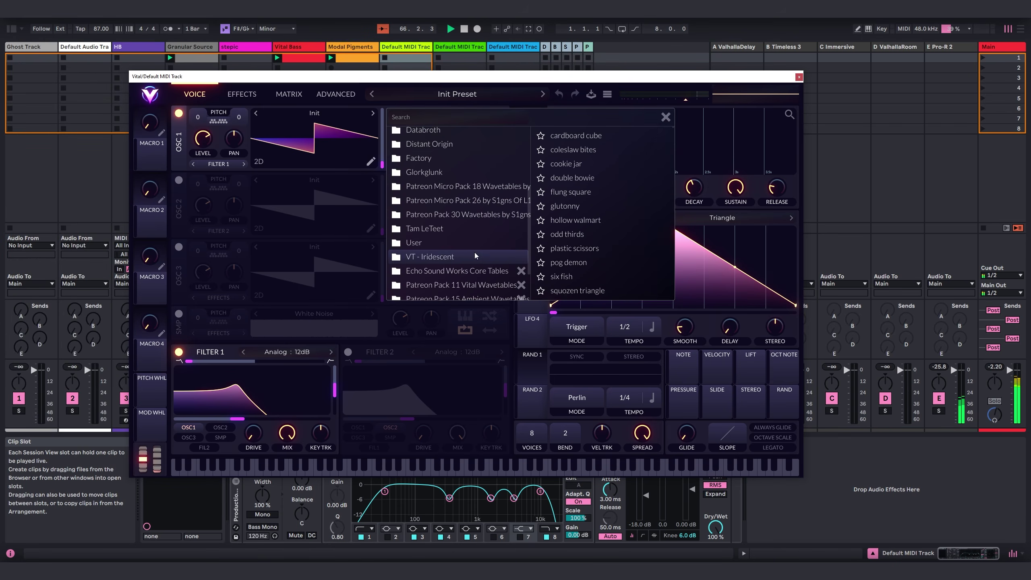
pyautogui.click(440, 245)
pyautogui.scroll(-5, 649, 195)
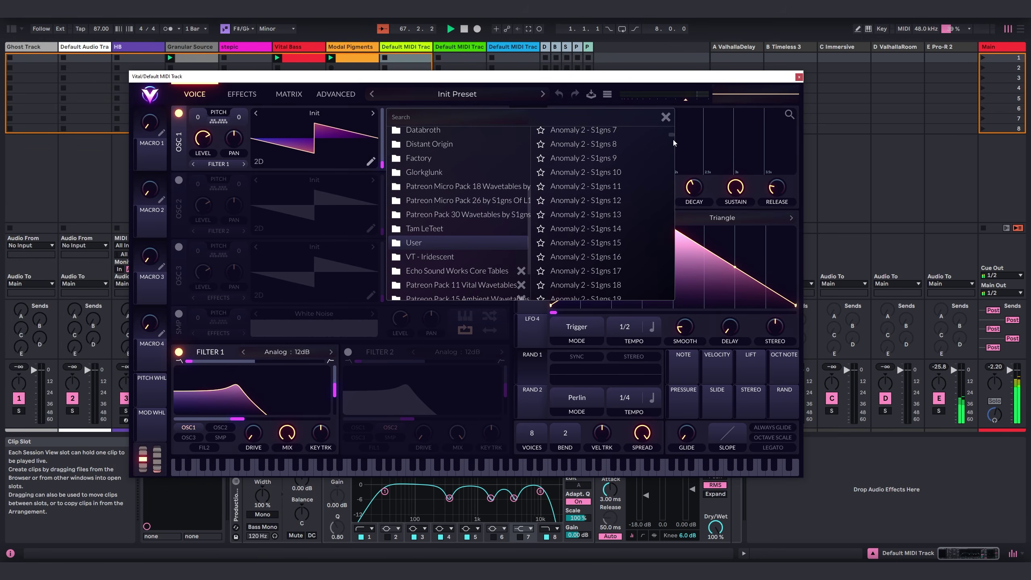
pyautogui.moveTo(673, 135); pyautogui.dragTo(682, 242)
pyautogui.scroll(-3, 675, 298)
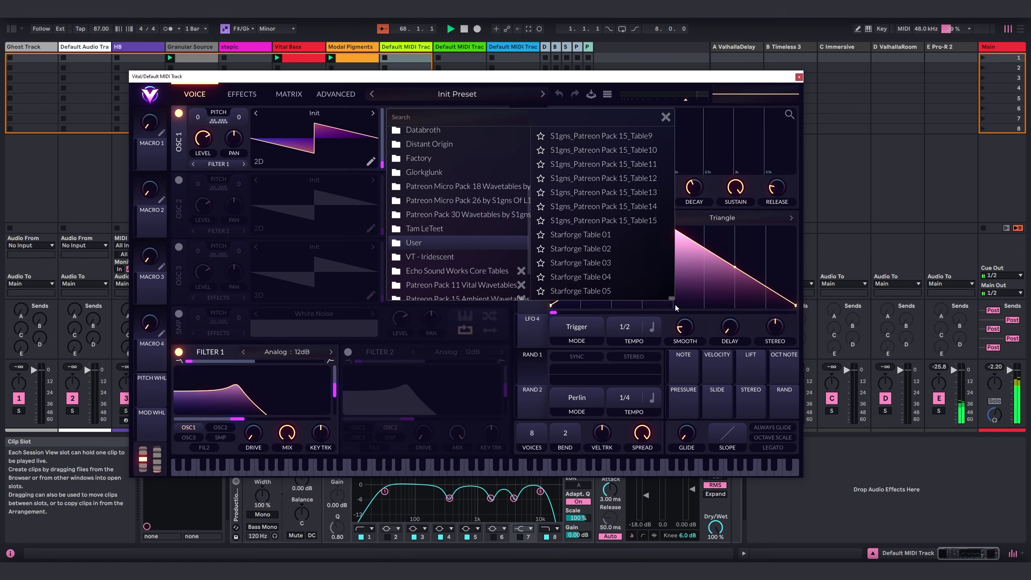
pyautogui.scroll(3, 612, 257)
pyautogui.scroll(-8, 641, 284)
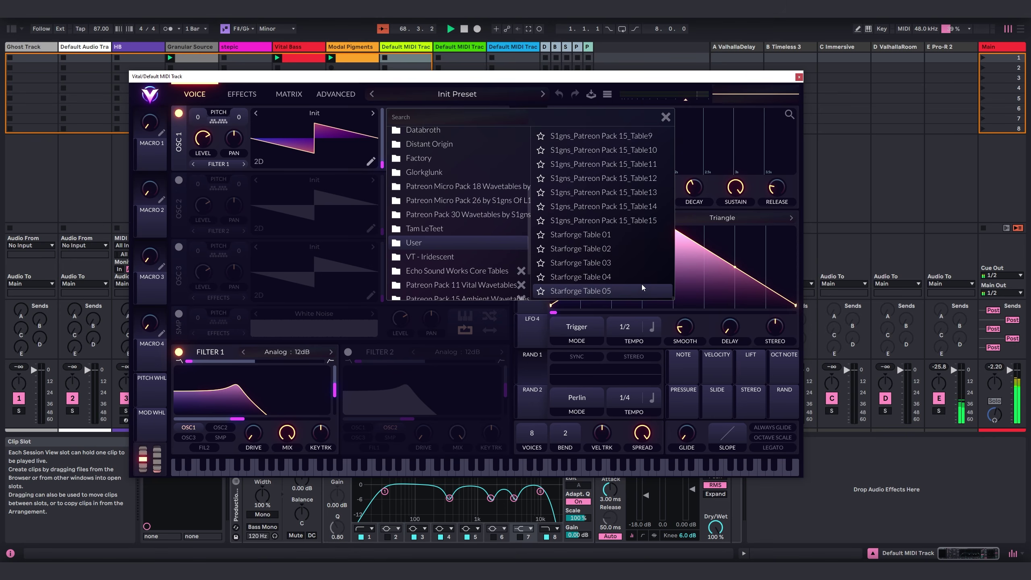
pyautogui.click(608, 262)
pyautogui.click(600, 277)
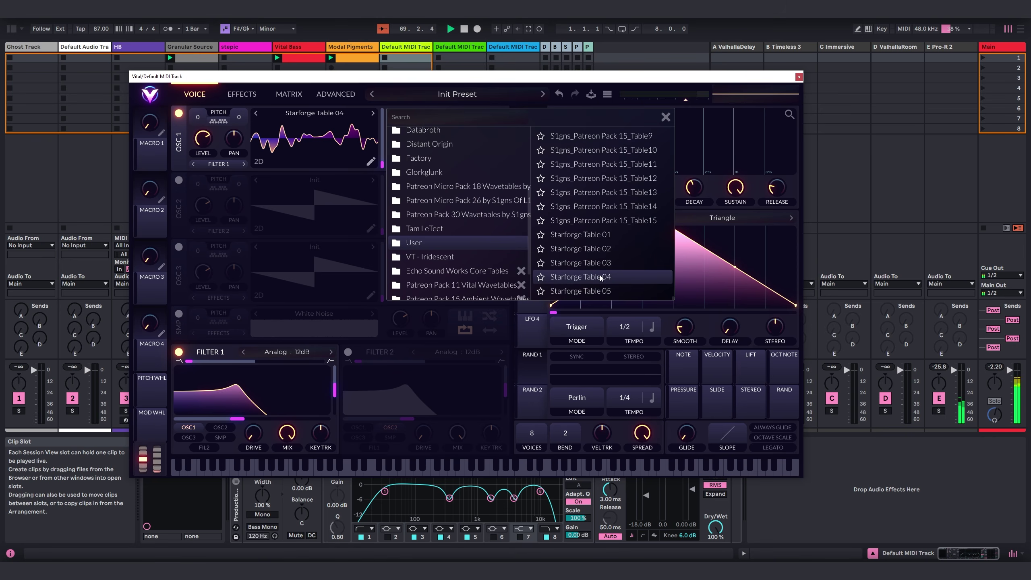
pyautogui.click(666, 118)
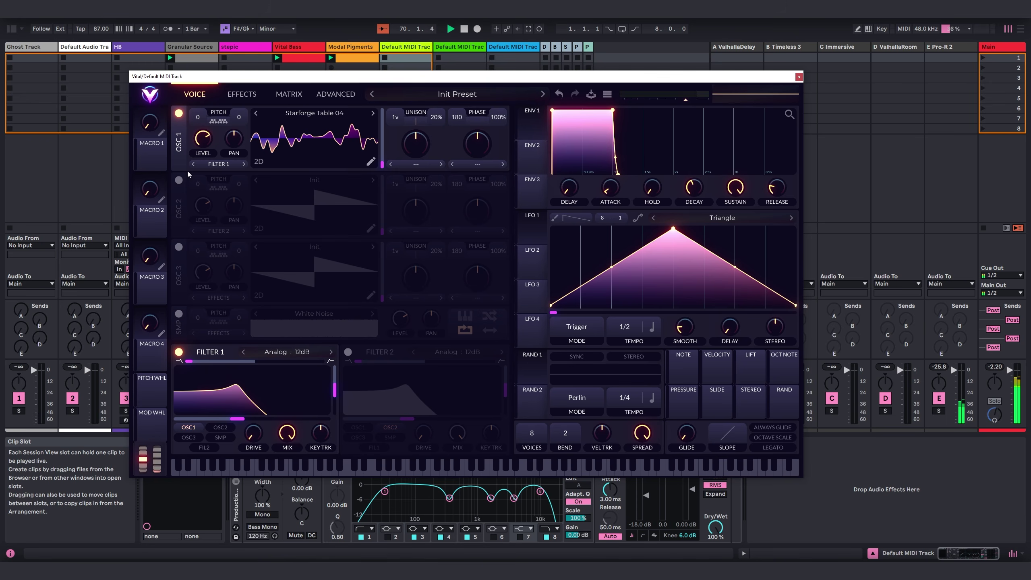
# Step: Enable oscillator 2 and load the Basic Shapes wavetable from the Factory folder into it
pyautogui.click(179, 180)
pyautogui.click(322, 184)
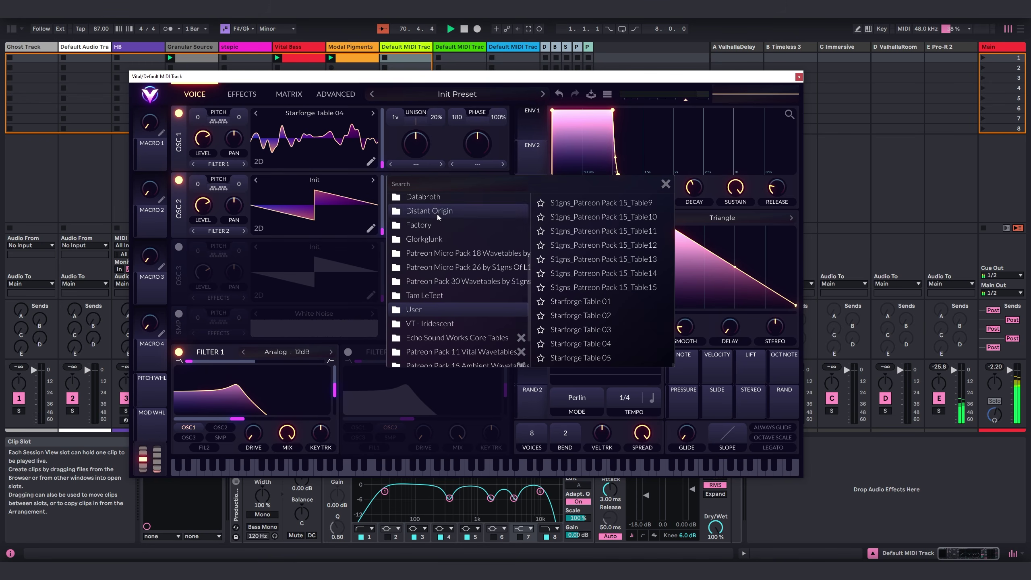
pyautogui.scroll(5, 436, 244)
pyautogui.click(427, 345)
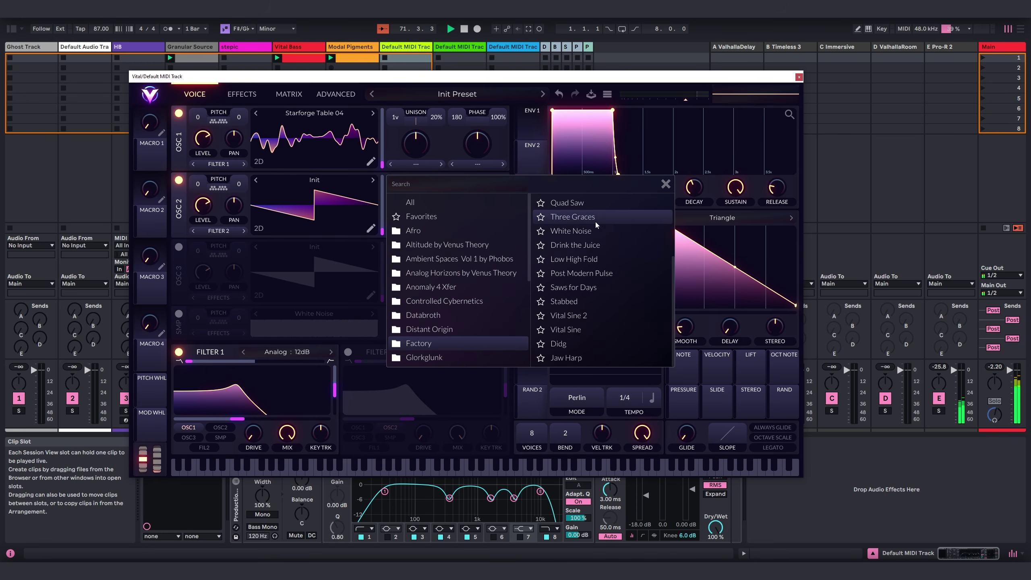
pyautogui.scroll(3, 589, 244)
pyautogui.click(586, 204)
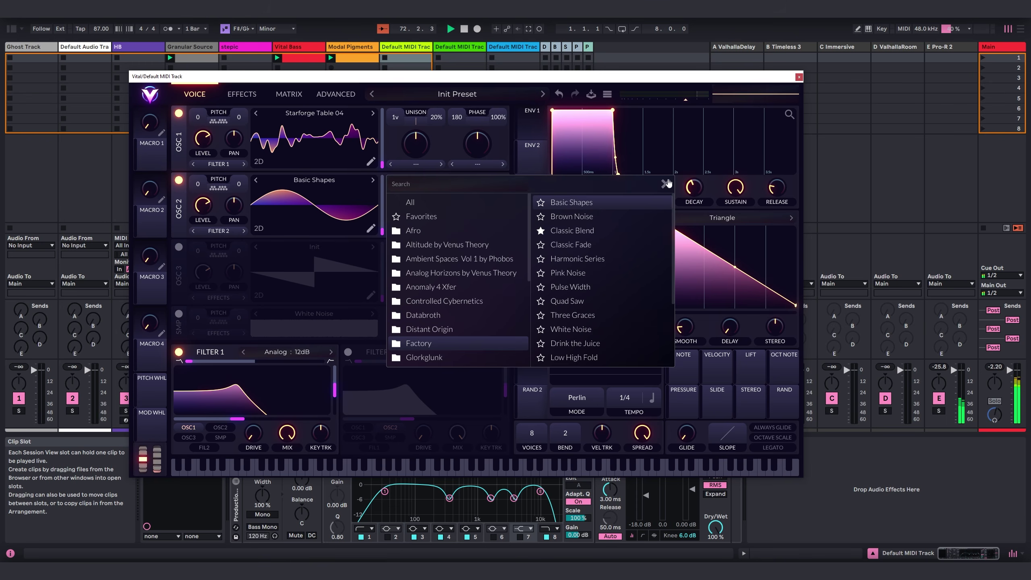
pyautogui.click(666, 184)
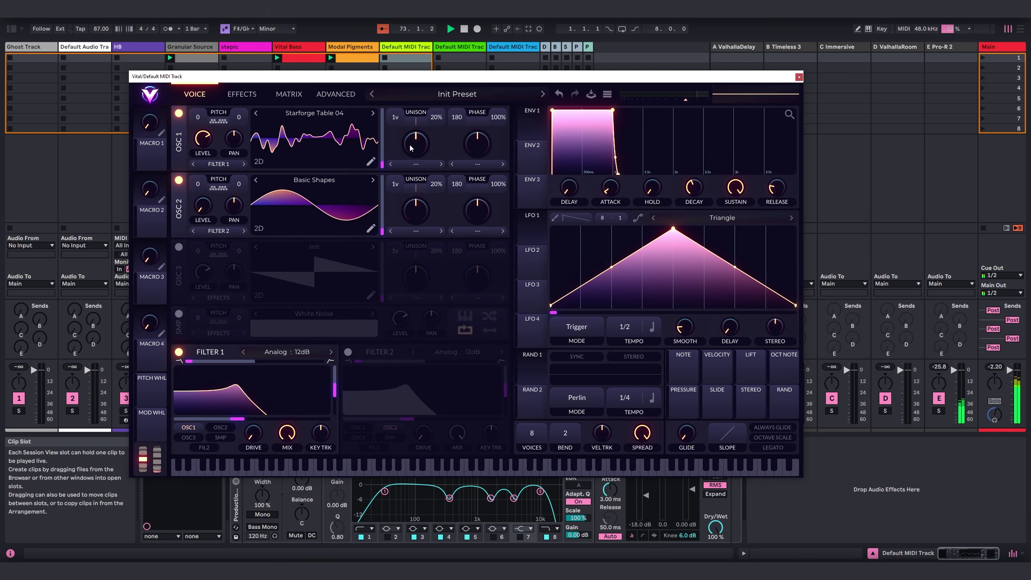
# Step: Set oscillator 1's phase distortion to FM from Osc 2 and raise the FM amount
pyautogui.click(472, 164)
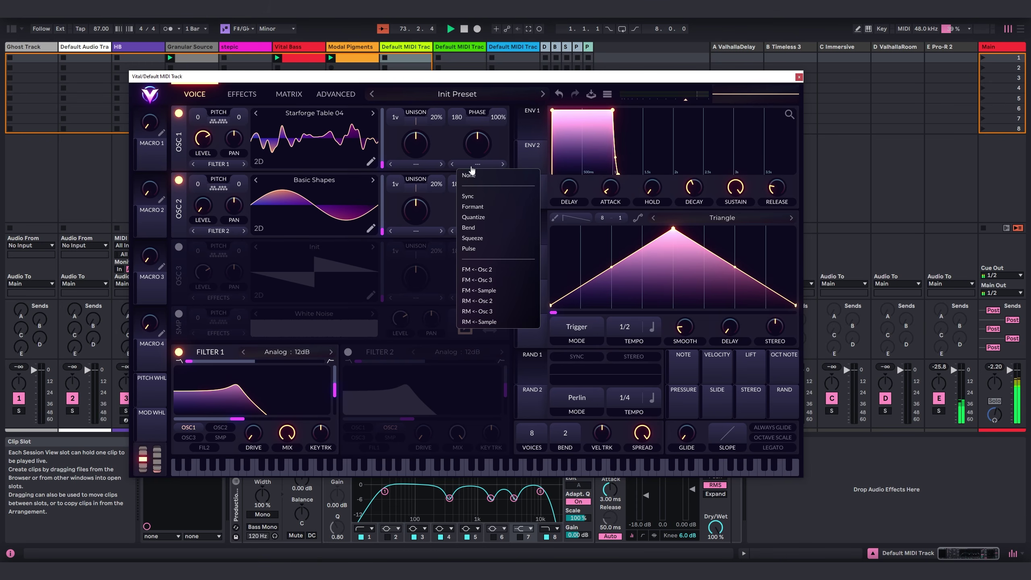
pyautogui.click(489, 270)
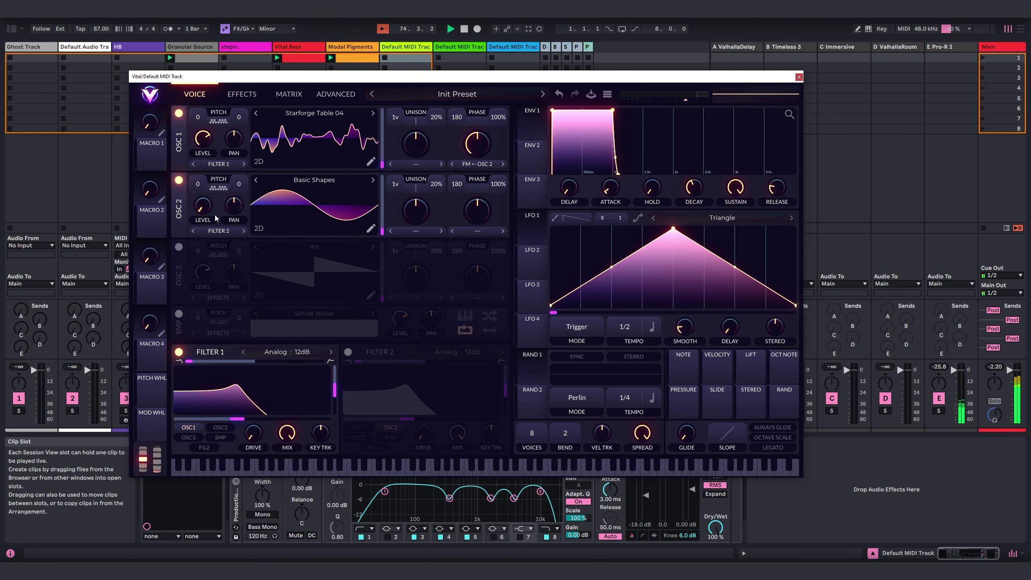
pyautogui.moveTo(363, 79); pyautogui.dragTo(400, 117)
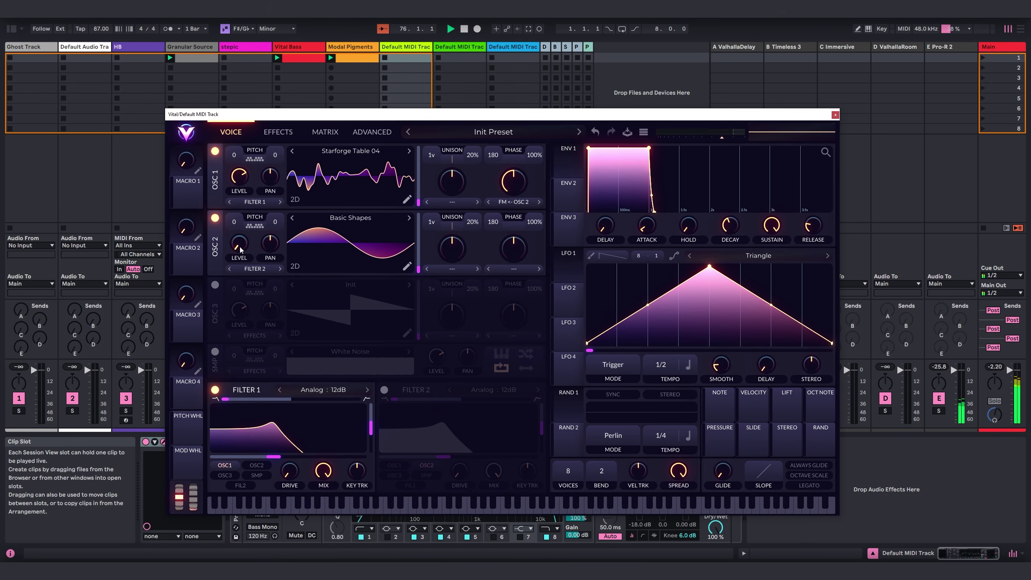
pyautogui.moveTo(518, 184); pyautogui.dragTo(527, 176)
# Step: Arm track 8 with its volume at about -34.8 dB and bring the Vital window back
pyautogui.click(835, 114)
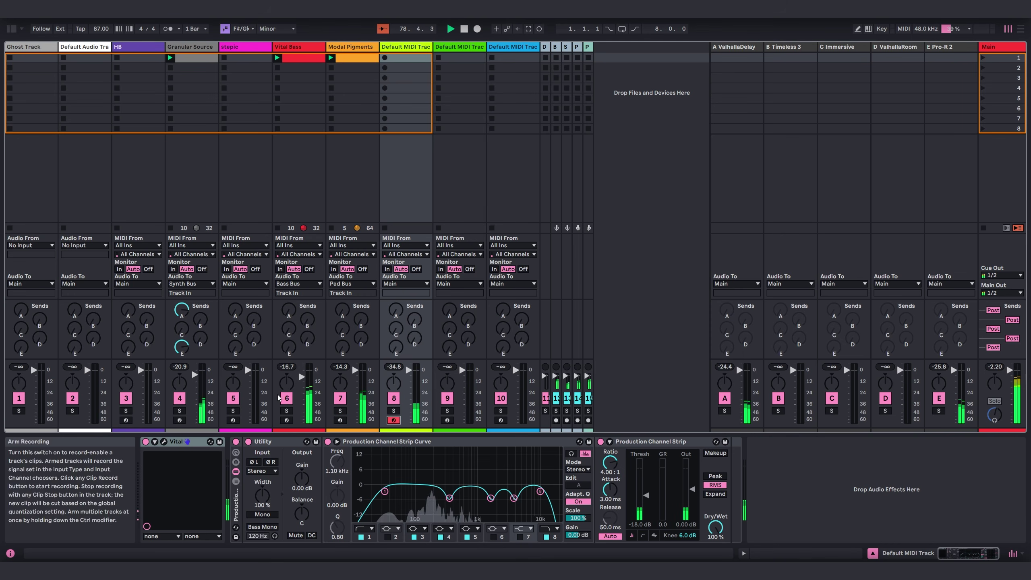
pyautogui.click(164, 442)
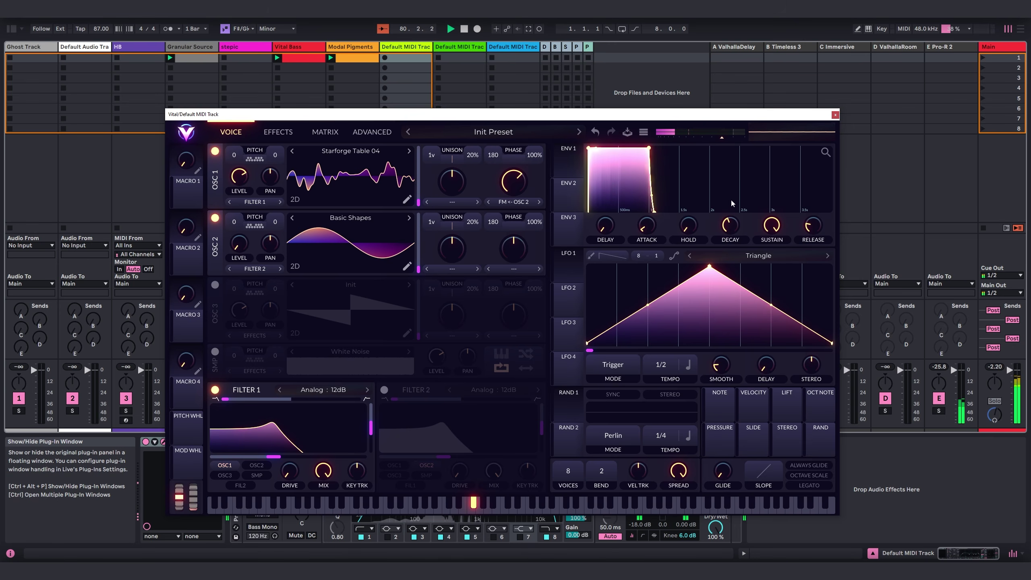
# Step: Transpose oscillator 2 up 12 semitones and open Filter 1's cutoff almost fully
pyautogui.moveTo(263, 461); pyautogui.dragTo(299, 439)
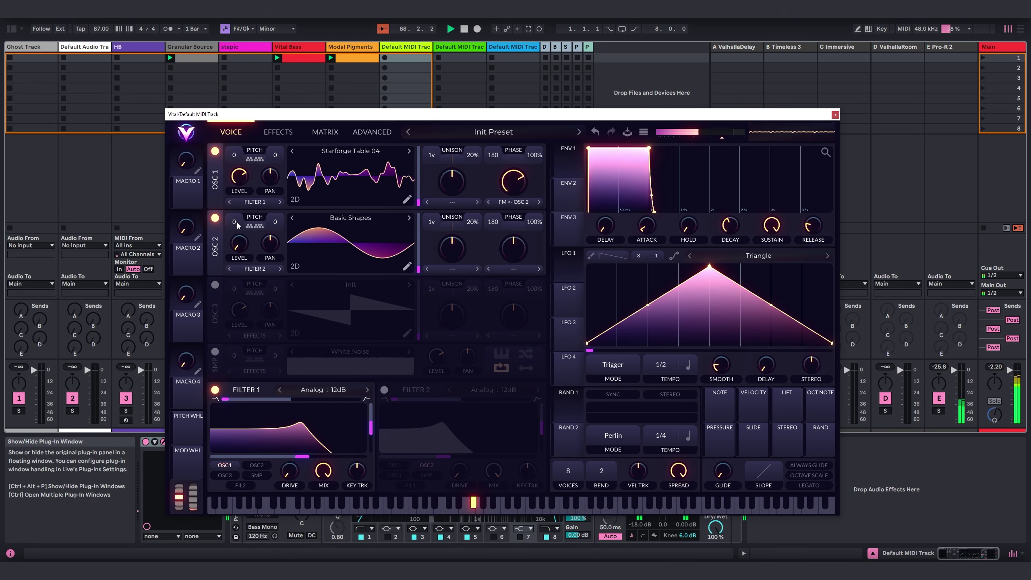
pyautogui.moveTo(237, 223); pyautogui.dragTo(246, 196)
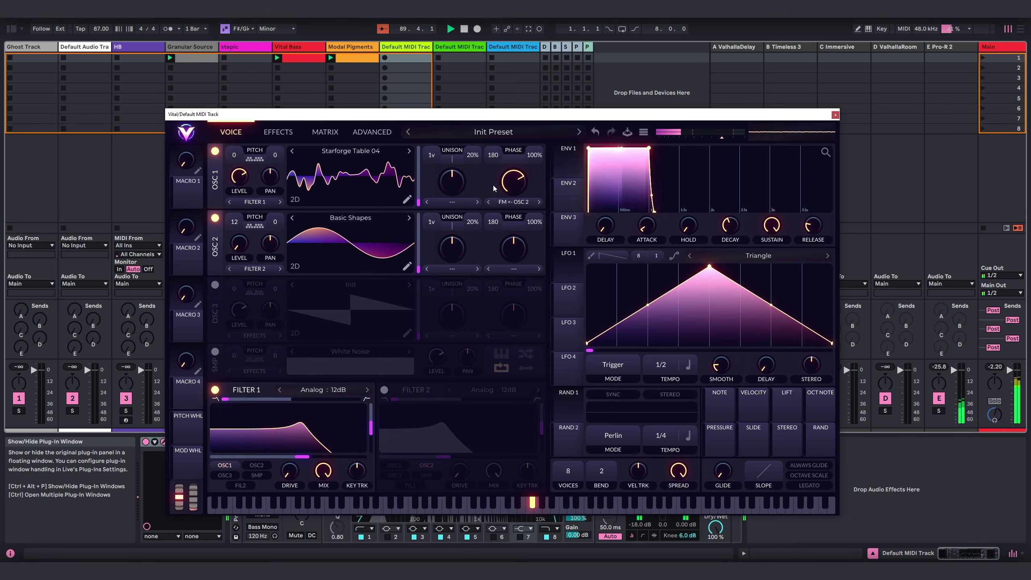
pyautogui.moveTo(302, 457); pyautogui.dragTo(362, 454)
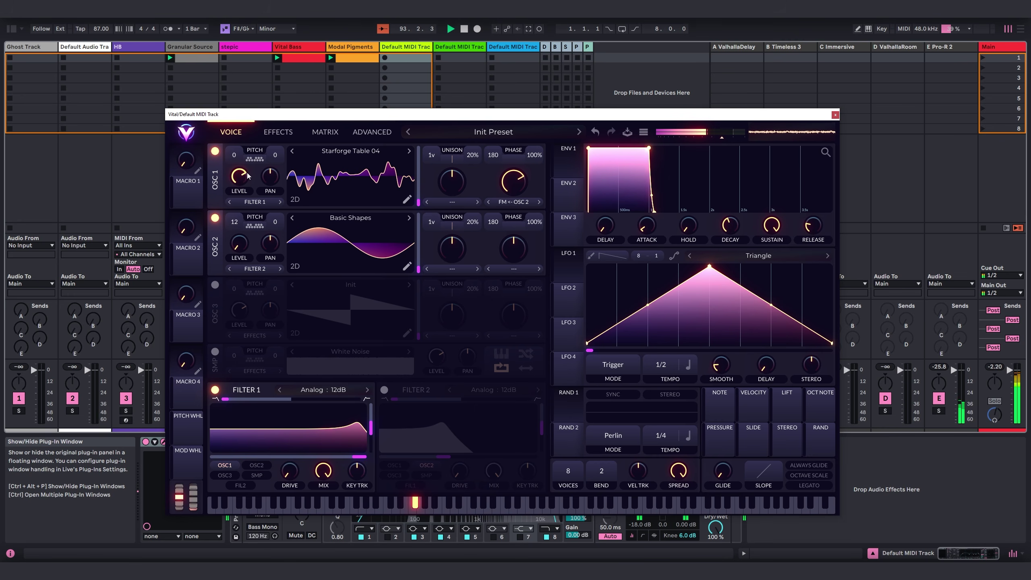
# Step: Shape Envelope 1 into a slow swell with a long attack, a longer decay and zero sustain
pyautogui.moveTo(246, 183)
pyautogui.moveTo(650, 153); pyautogui.dragTo(734, 211)
pyautogui.moveTo(734, 230)
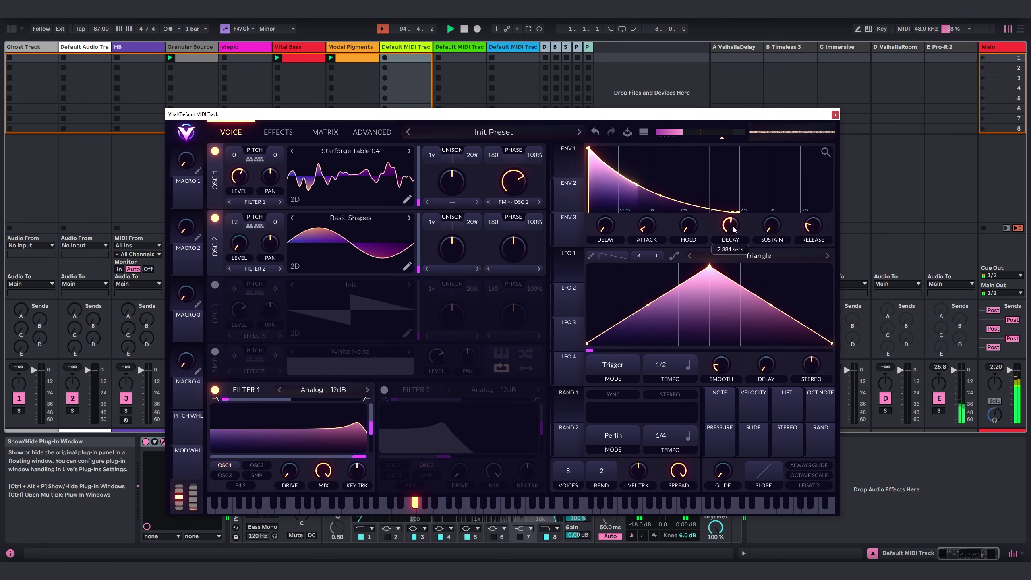
pyautogui.moveTo(735, 230); pyautogui.dragTo(751, 223)
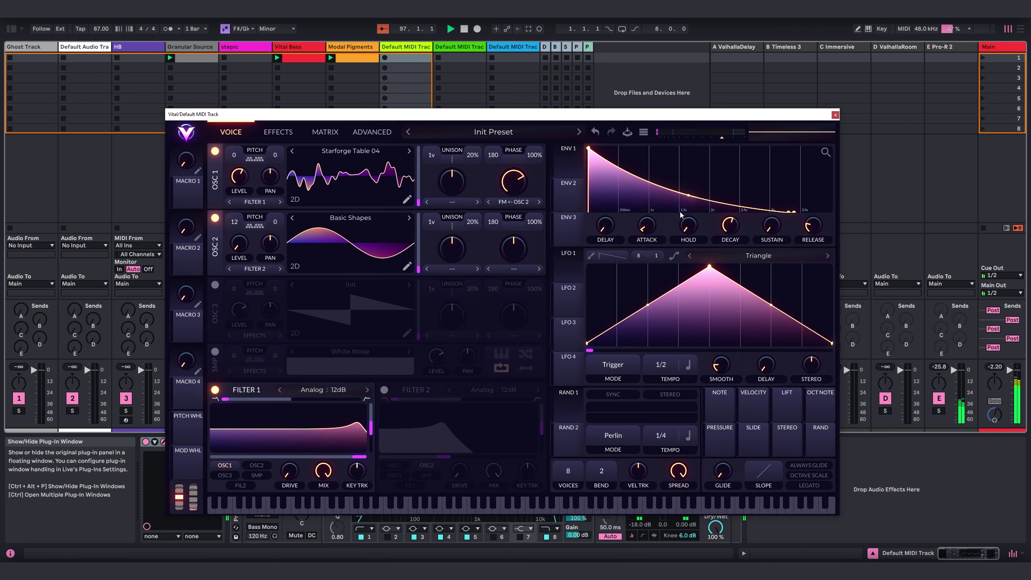
pyautogui.moveTo(651, 231); pyautogui.dragTo(657, 201)
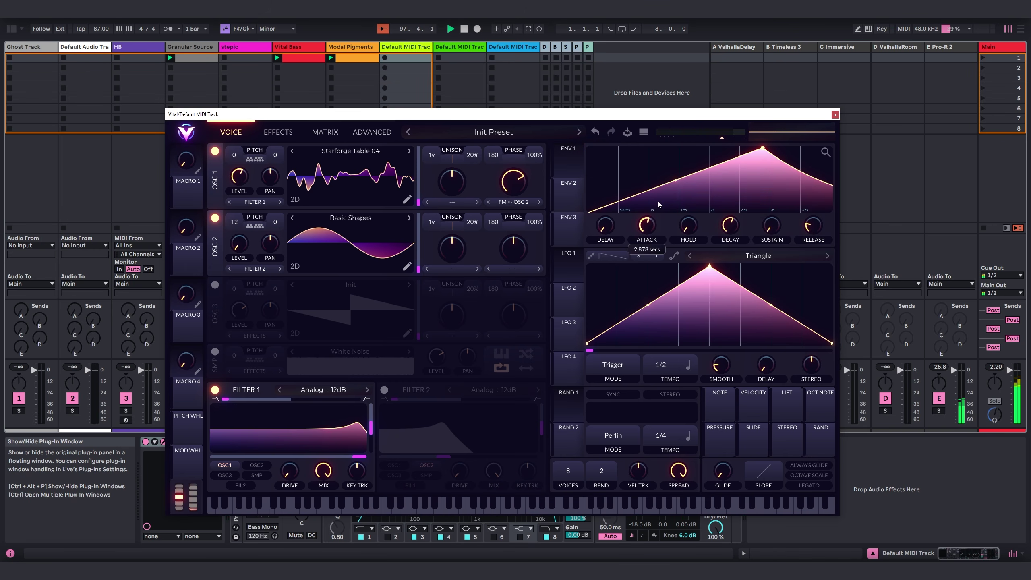
pyautogui.scroll(-3, 830, 153)
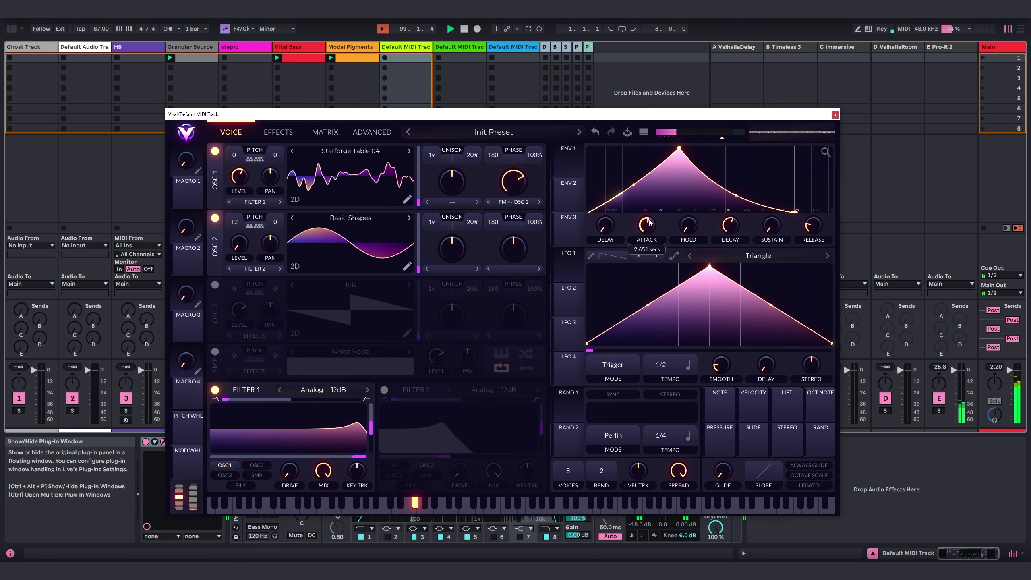
pyautogui.scroll(-2, 651, 225)
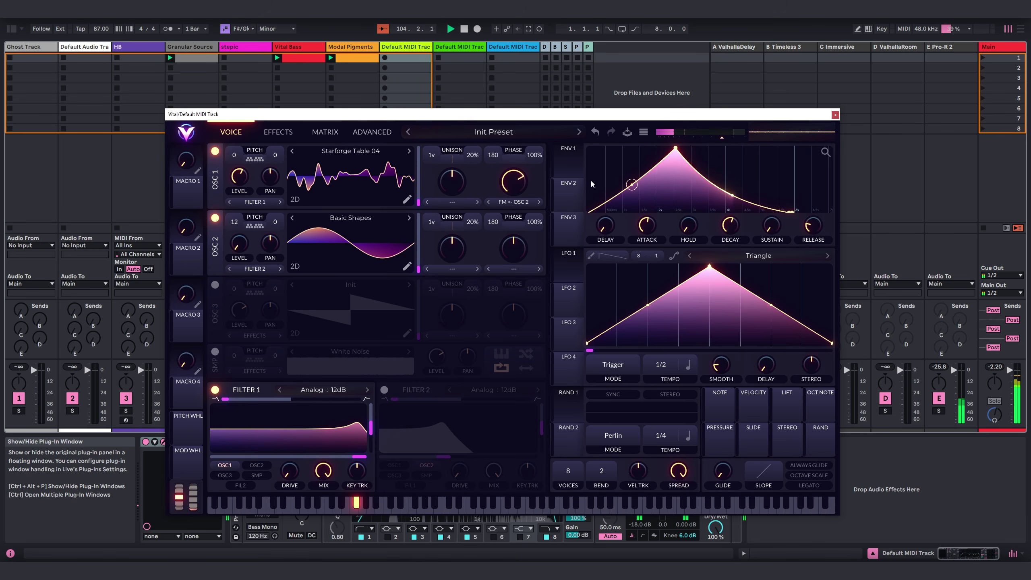
pyautogui.moveTo(638, 225); pyautogui.dragTo(628, 210)
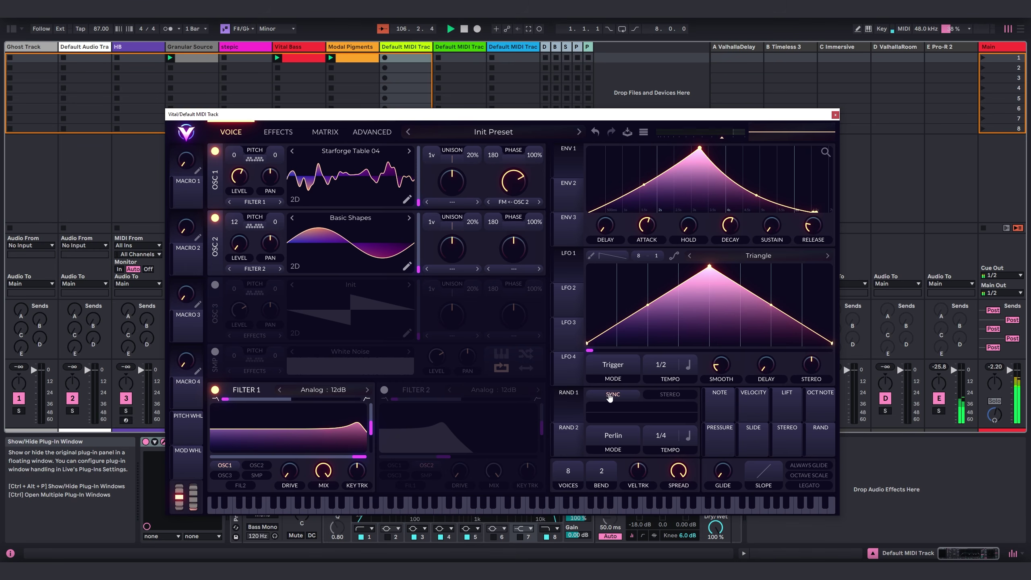
# Step: Set Random 1 to synced Sample & Hold with its tempo on Freeze and assign it to modulate Envelope 1's attack
pyautogui.click(607, 440)
pyautogui.moveTo(665, 435); pyautogui.dragTo(666, 452)
pyautogui.moveTo(569, 409); pyautogui.dragTo(647, 225)
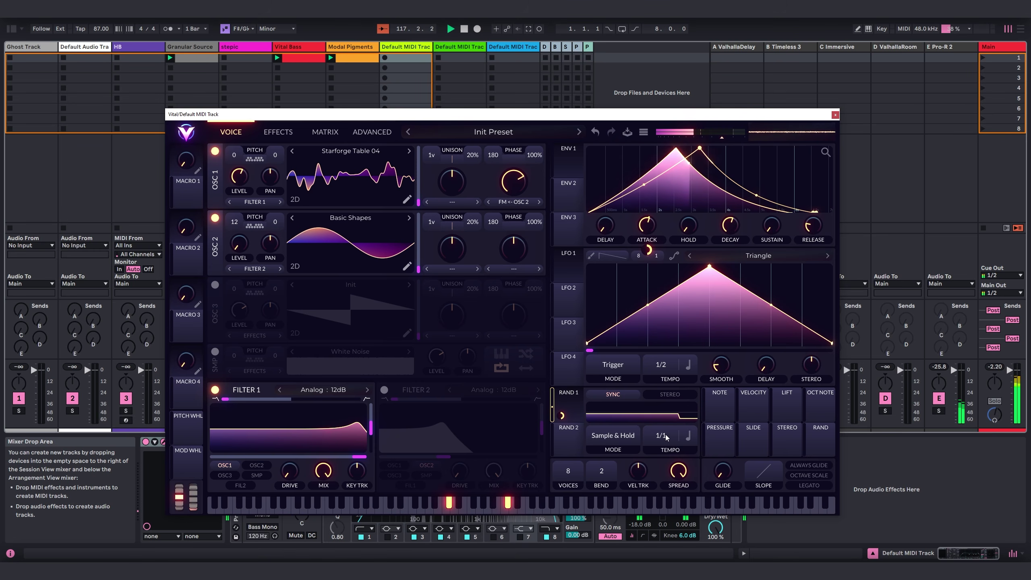
pyautogui.moveTo(662, 434); pyautogui.dragTo(664, 542)
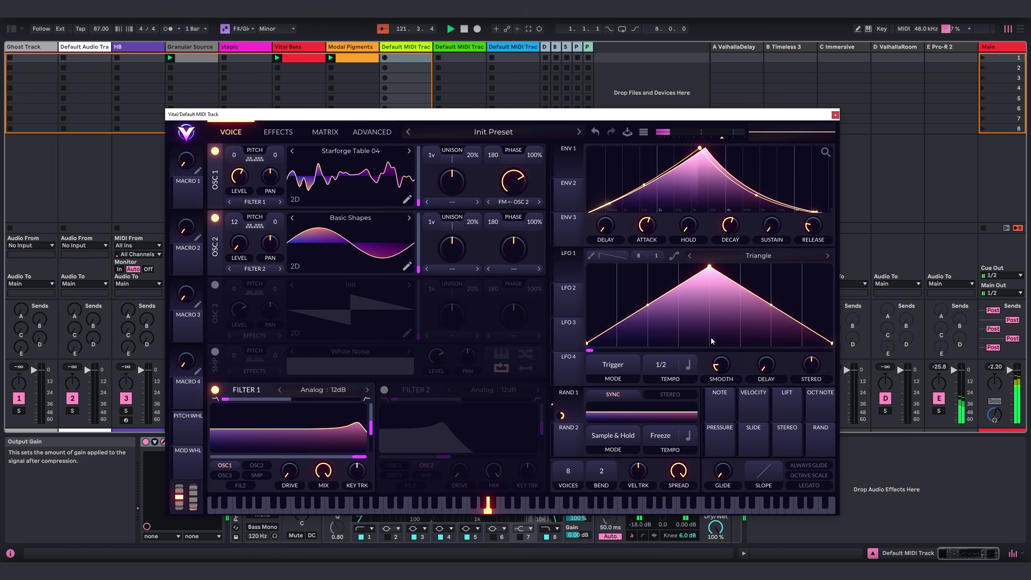
pyautogui.moveTo(648, 249)
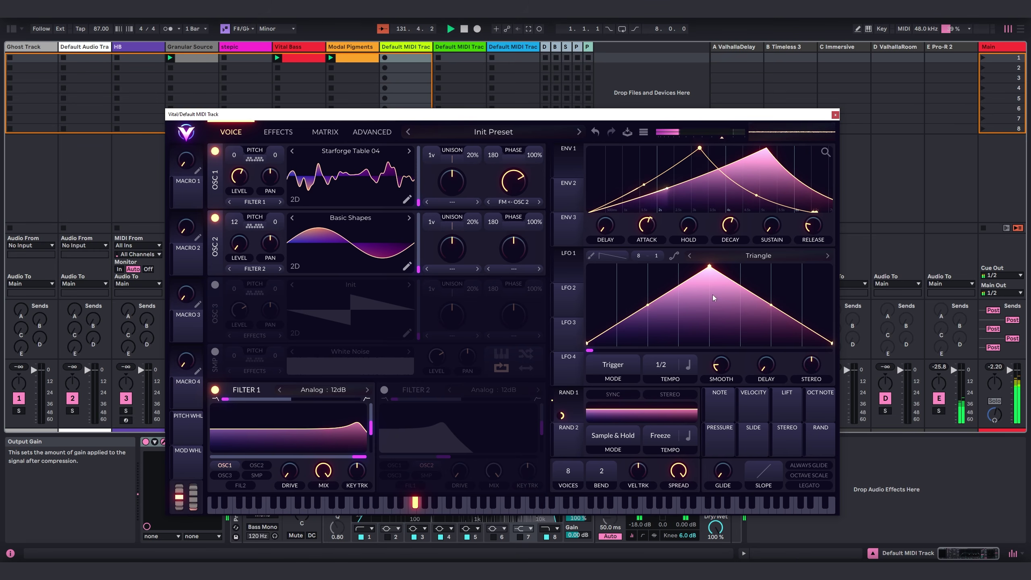
# Step: Enable oscillator 3 and load the Basic Shapes wavetable into it
pyautogui.click(278, 132)
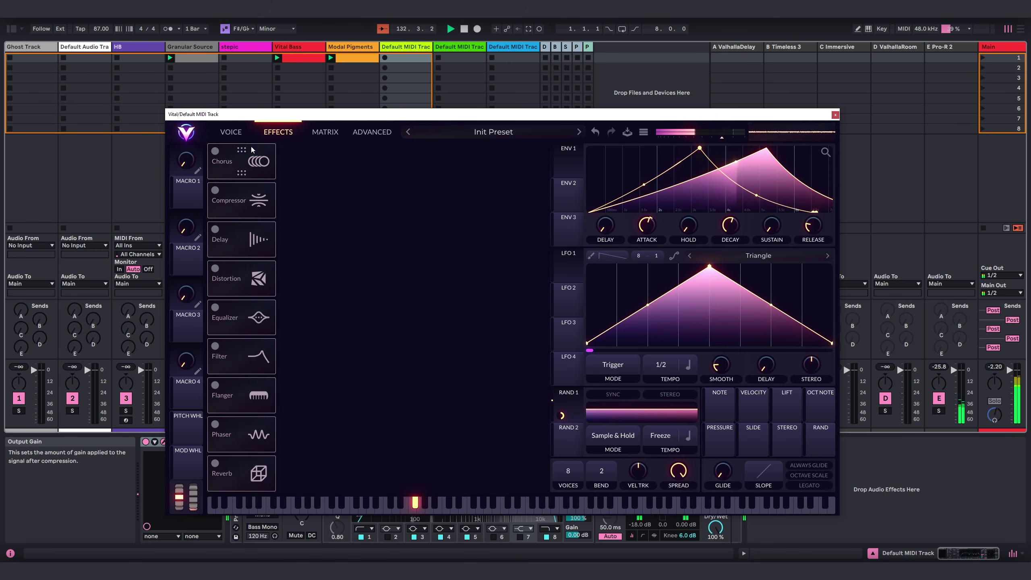
pyautogui.click(231, 132)
pyautogui.click(215, 284)
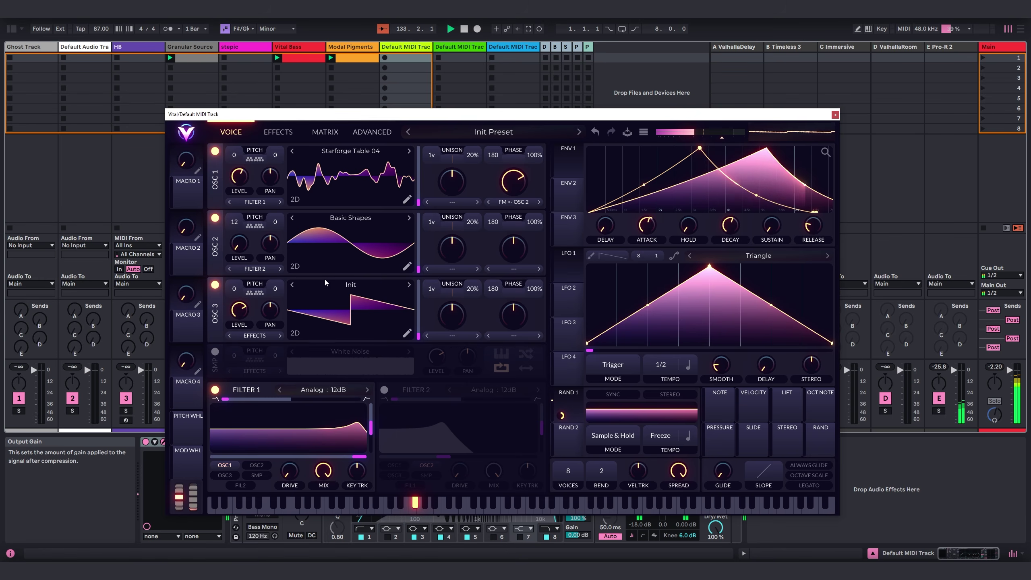
pyautogui.click(325, 280)
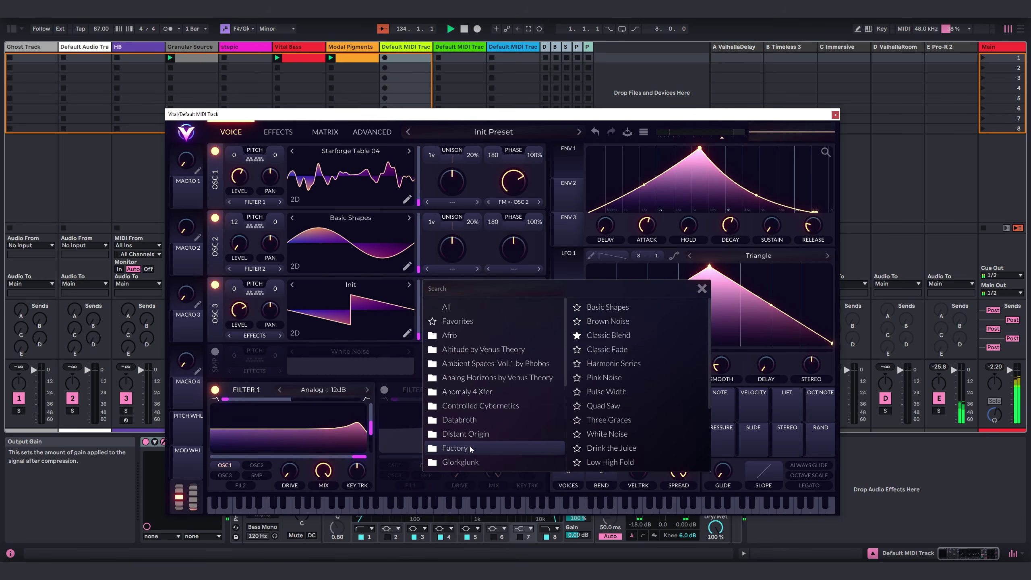
pyautogui.click(613, 307)
pyautogui.click(702, 288)
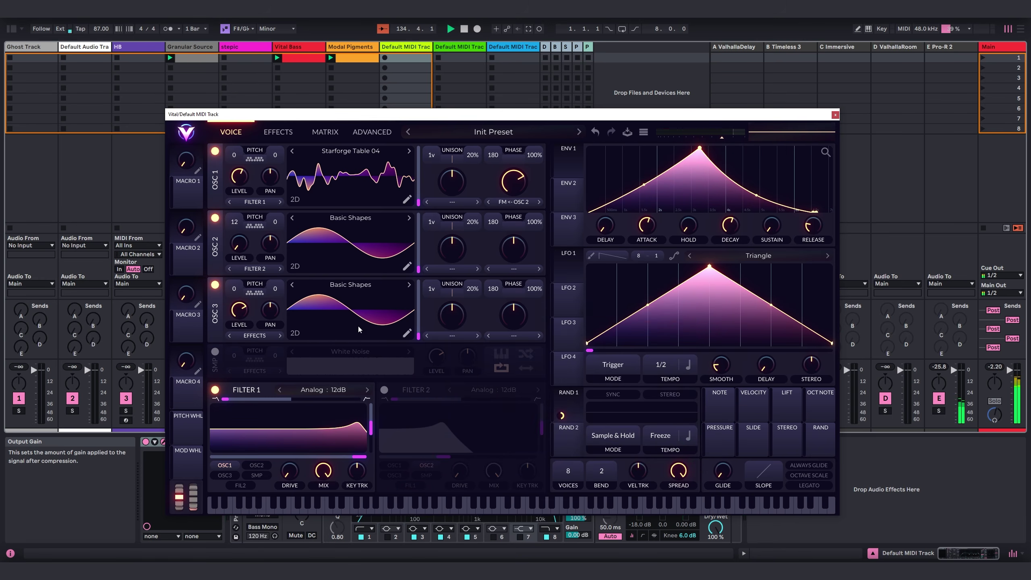
# Step: Move oscillator 3's wavetable position to the narrow pulse at the far end and route the oscillator to Filter 1
pyautogui.moveTo(417, 342); pyautogui.dragTo(422, 287)
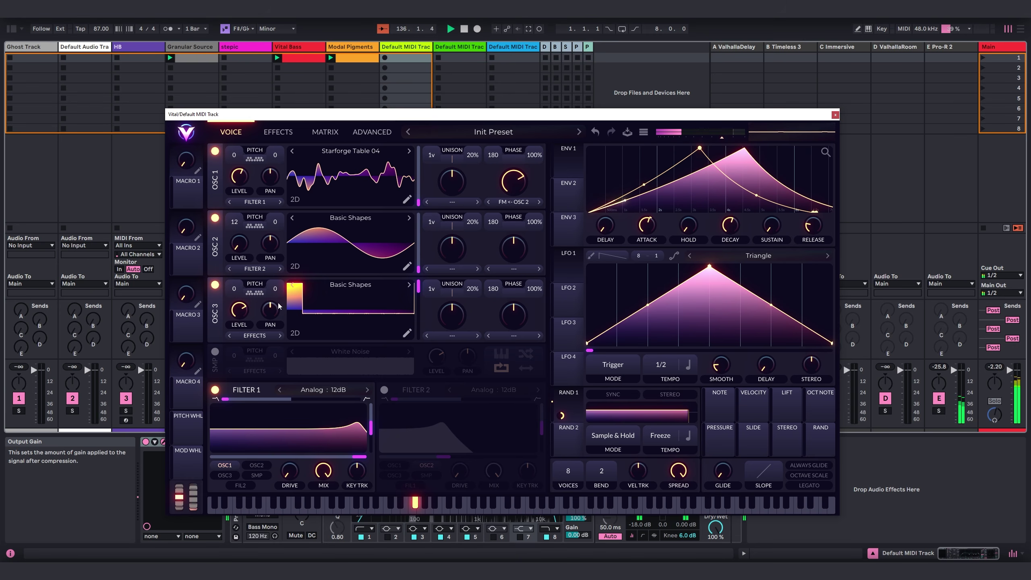
pyautogui.click(255, 335)
pyautogui.click(251, 347)
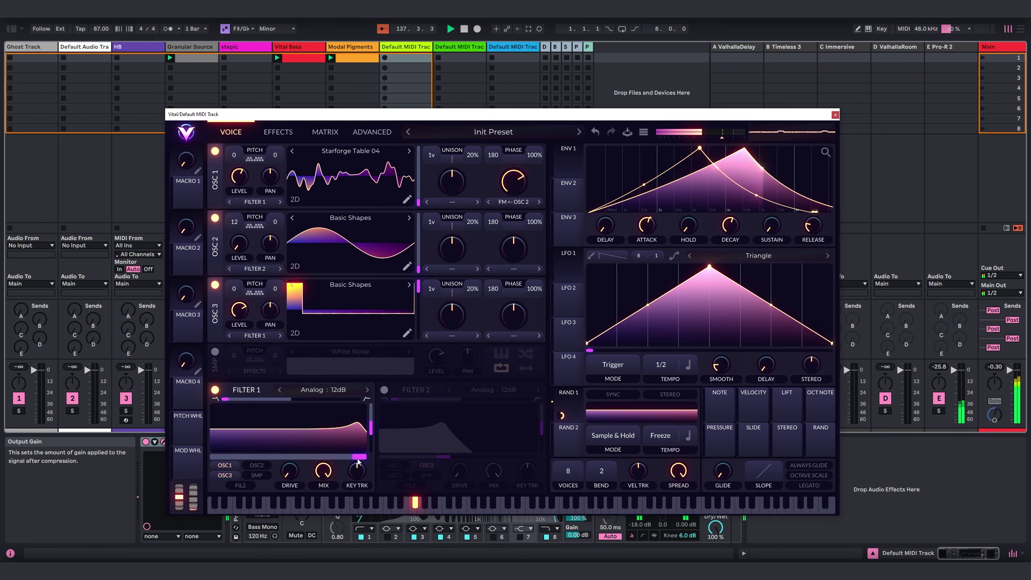
# Step: Shape Envelope 2 with a gradual decay to low sustain, and assign Envelope 1 to modulate Filter 1's cutoff
pyautogui.click(568, 191)
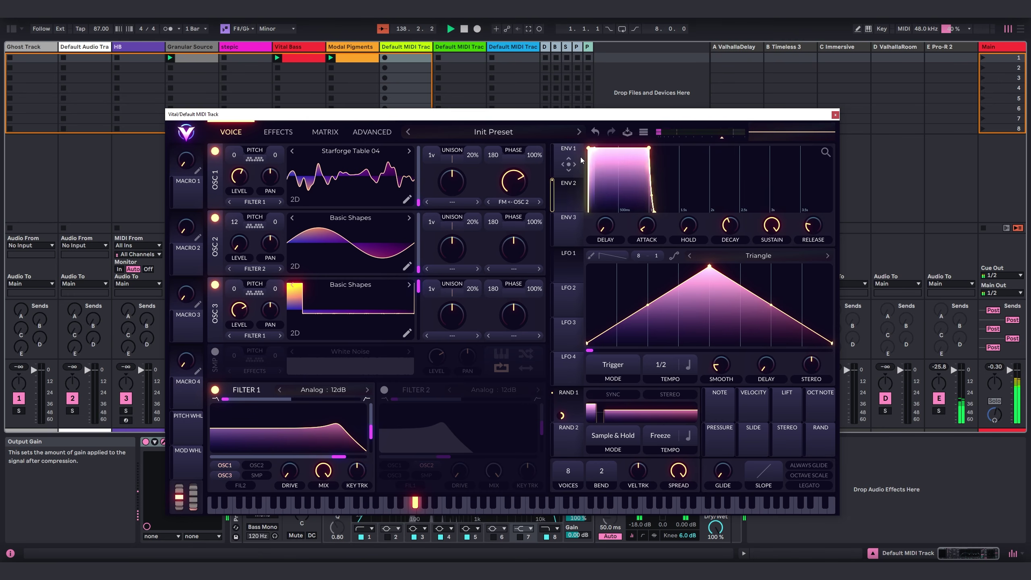
pyautogui.moveTo(649, 149); pyautogui.dragTo(683, 202)
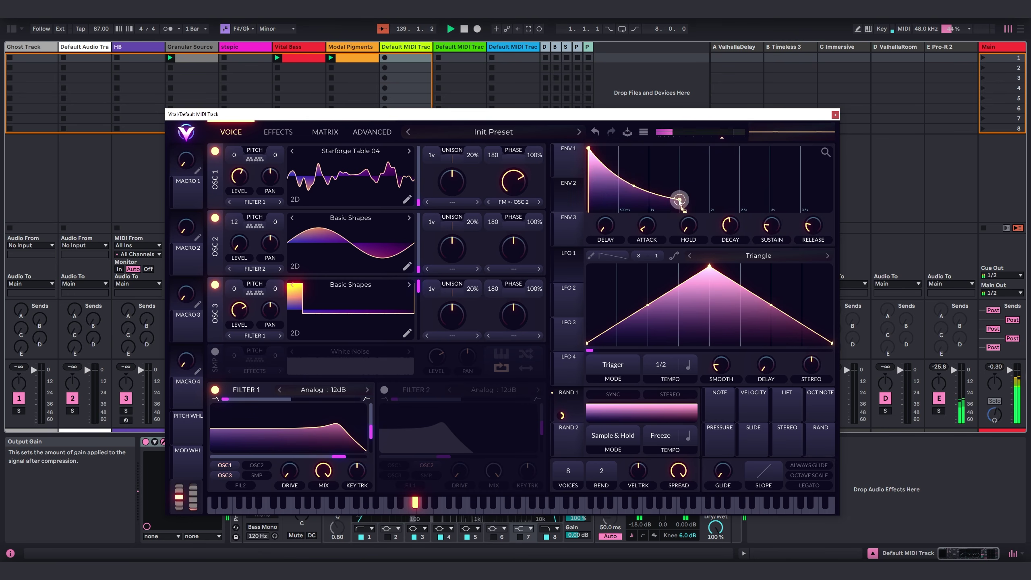
pyautogui.click(563, 159)
pyautogui.moveTo(571, 163); pyautogui.dragTo(289, 441)
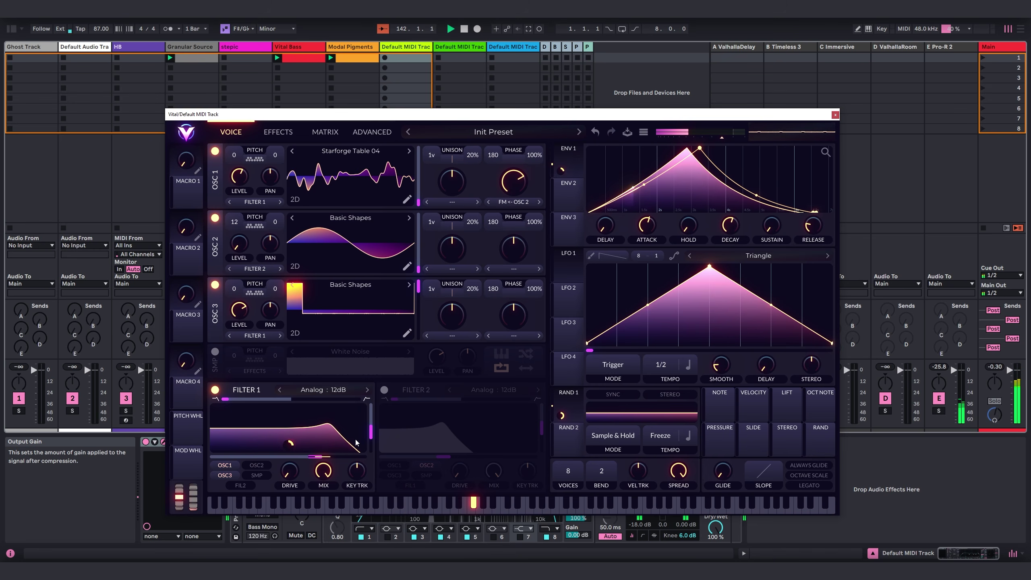
# Step: Enable the Multiband compressor effect and set its attack to about 55%
pyautogui.click(278, 132)
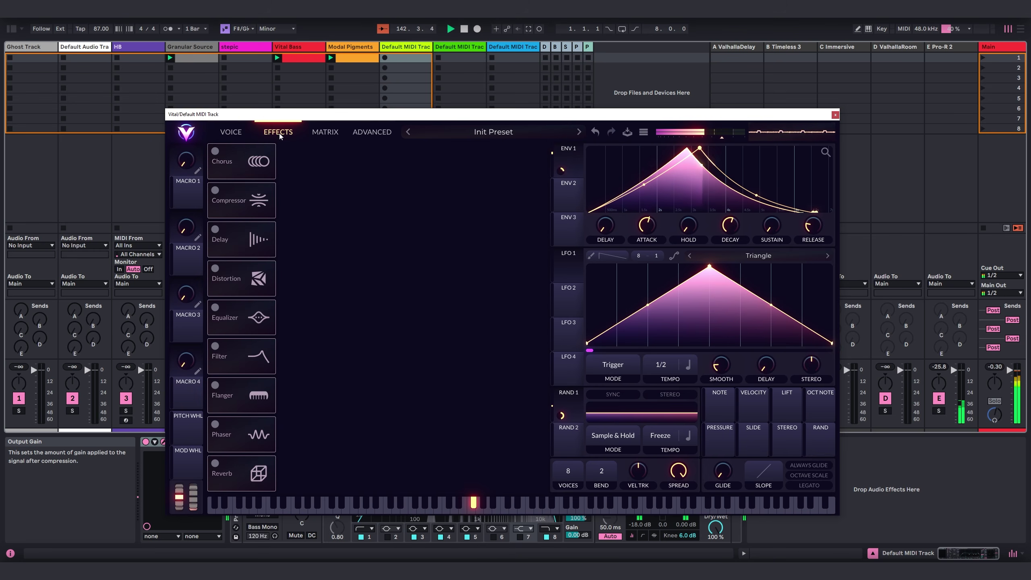
pyautogui.click(237, 195)
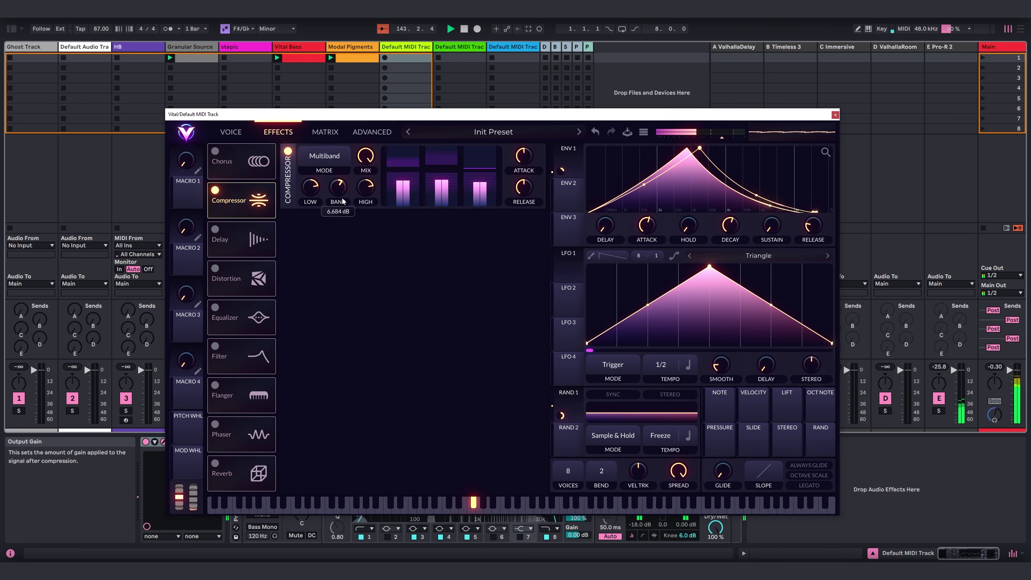
pyautogui.moveTo(529, 159); pyautogui.dragTo(529, 153)
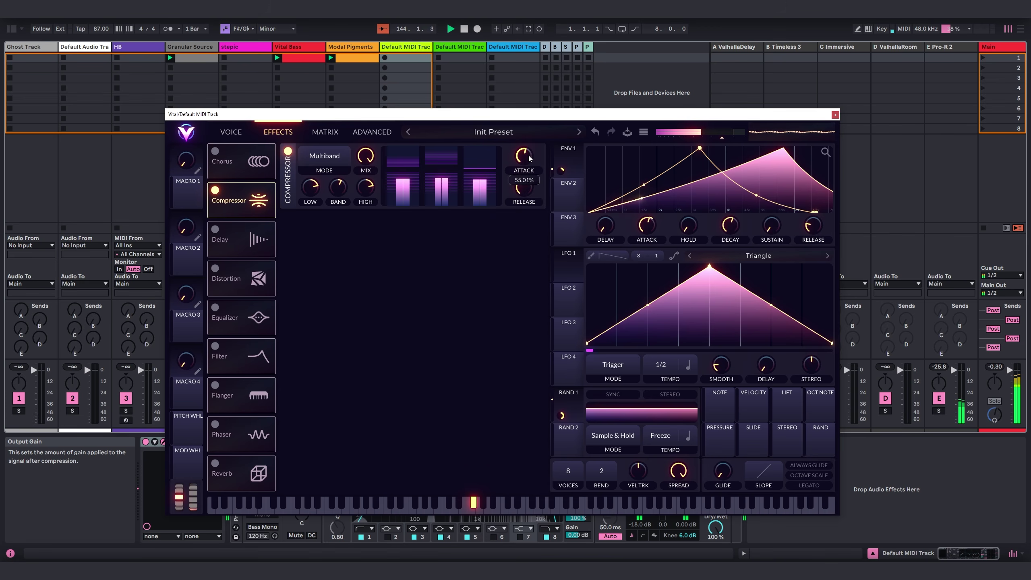
# Step: Enable a Down Sample distortion with reduced mix and assign Random 1 to modulate its drive
pyautogui.click(215, 269)
pyautogui.click(328, 226)
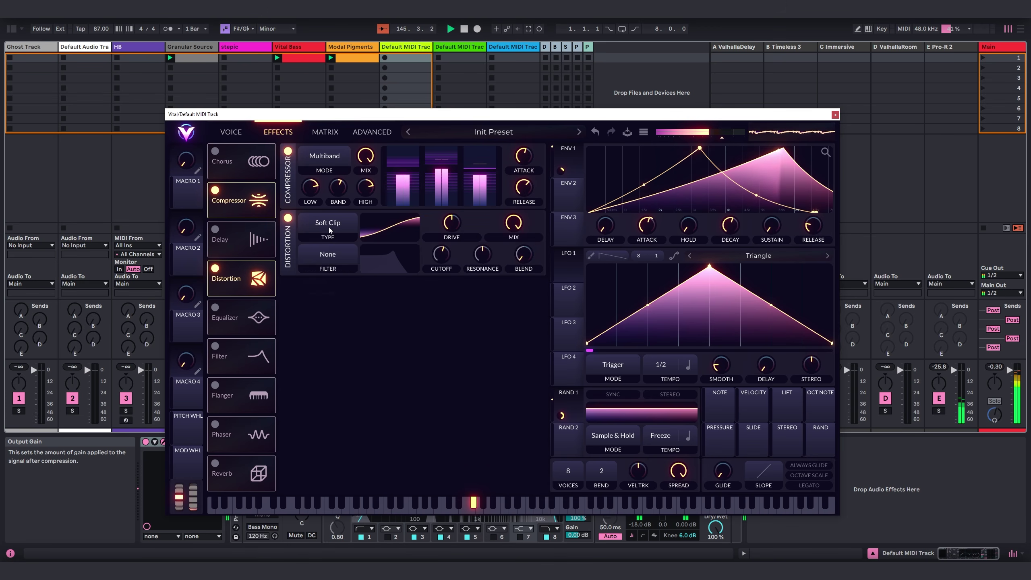
pyautogui.click(321, 293)
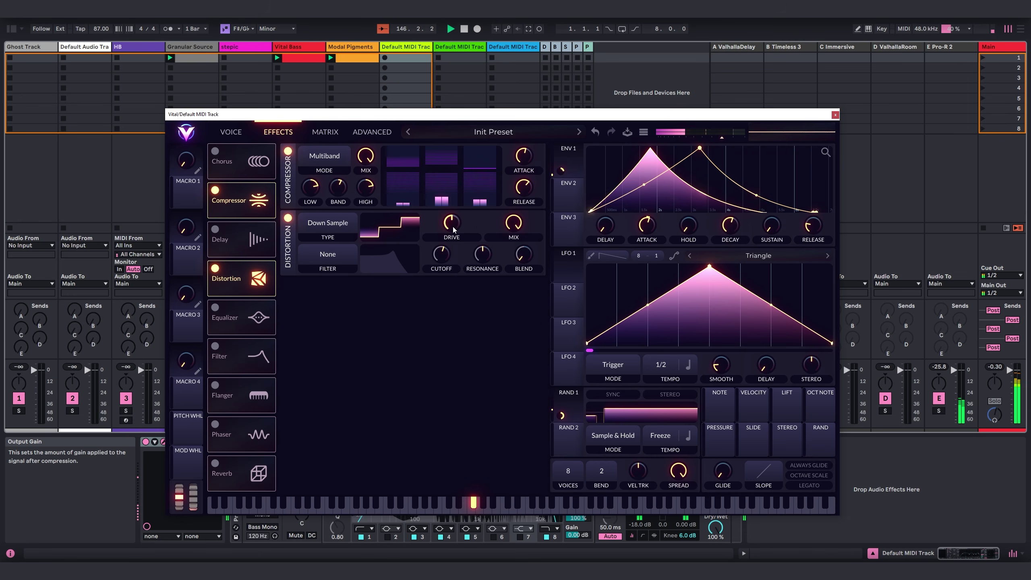
pyautogui.moveTo(562, 415); pyautogui.dragTo(442, 254)
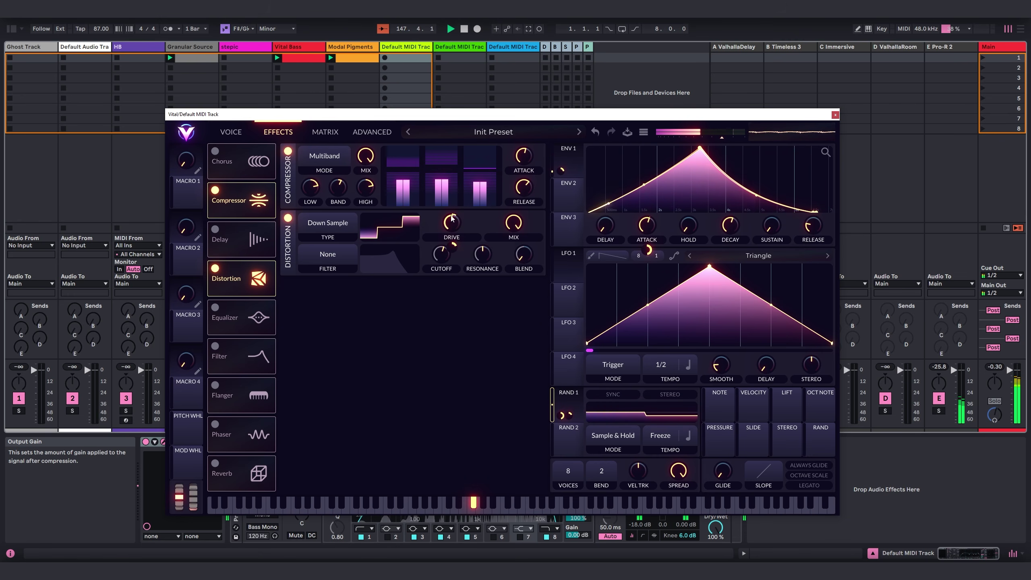
pyautogui.moveTo(516, 249)
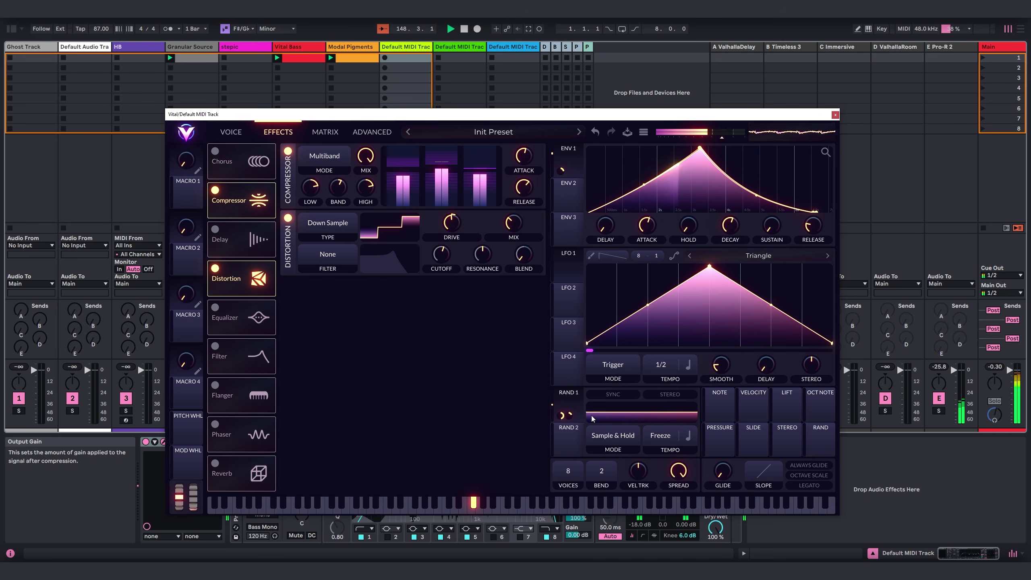
# Step: Set Random 2 to Perlin at a 2/1 tempo and assign it to modulate the distortion's mix
pyautogui.click(567, 441)
pyautogui.scroll(3, 661, 435)
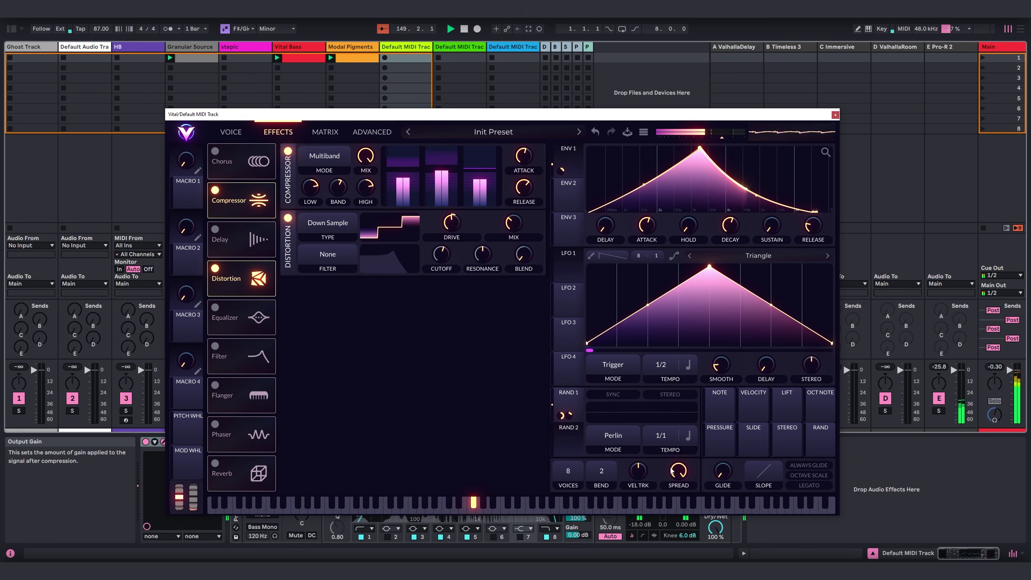
pyautogui.moveTo(571, 437); pyautogui.dragTo(513, 224)
pyautogui.rightClick(514, 246)
pyautogui.click(527, 280)
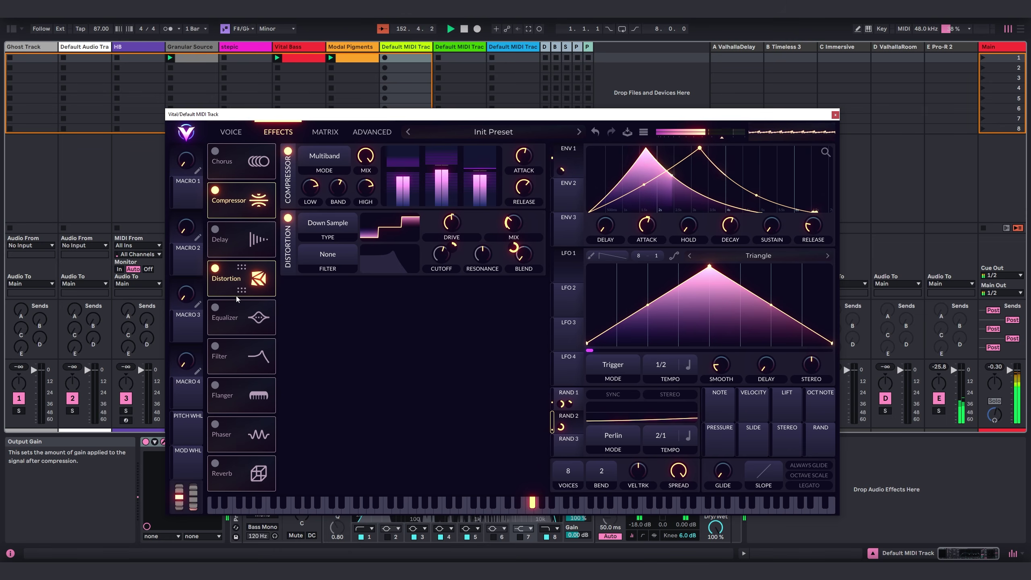
# Step: Enable the equalizer and switch its low band to a low cut with a slightly higher cutoff
pyautogui.click(216, 308)
pyautogui.click(318, 286)
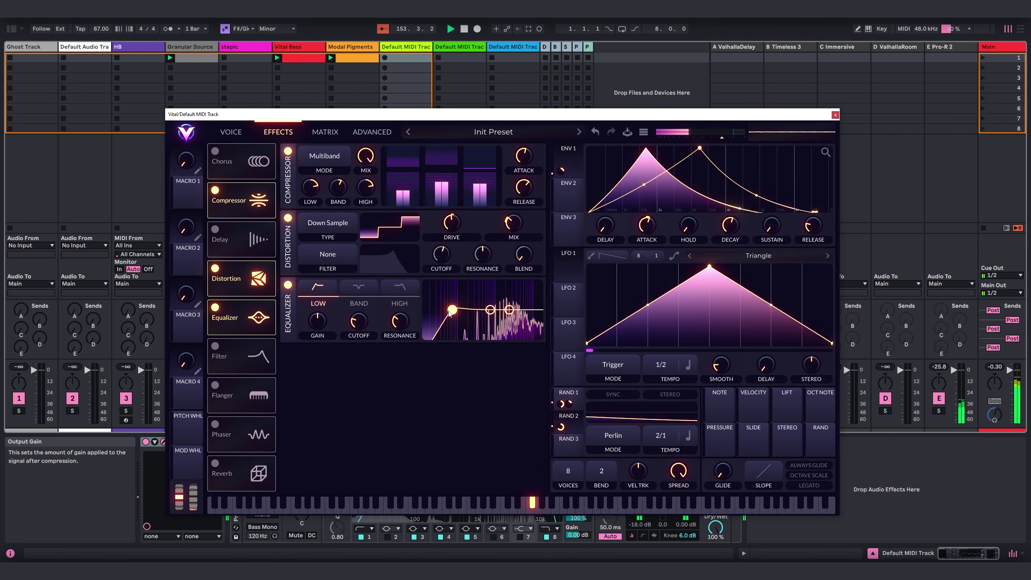
pyautogui.moveTo(452, 310); pyautogui.dragTo(457, 312)
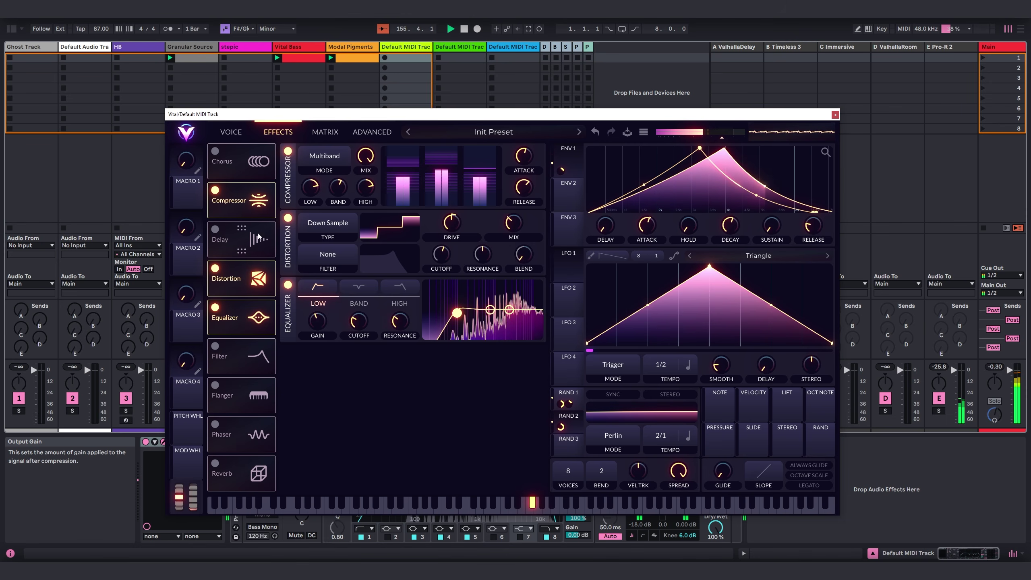
# Step: Hide the plug-in window, raise track 8's send A and route its output to Synth Bus
pyautogui.hotkey('ctrl', 'alt', 'p')
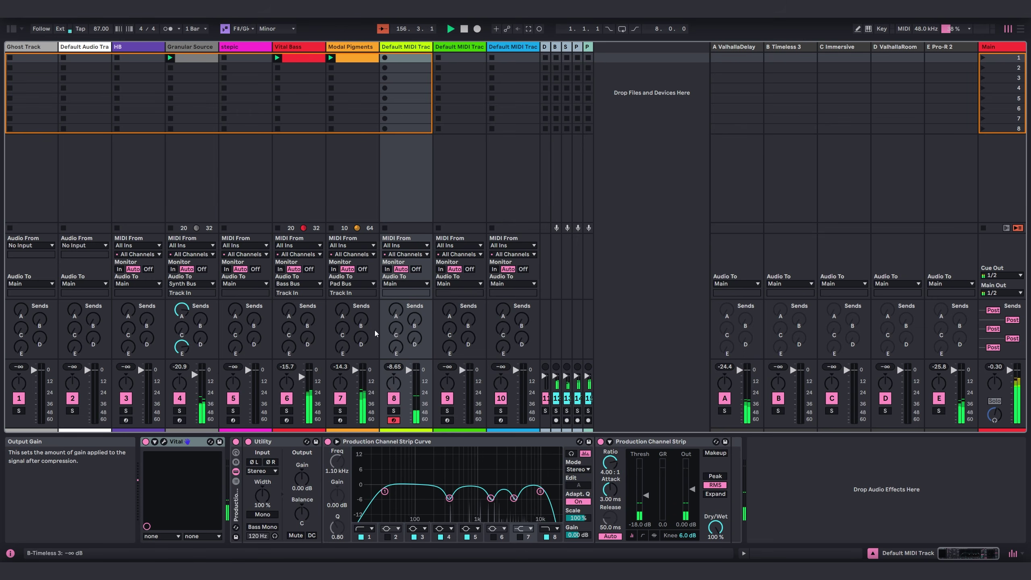
pyautogui.moveTo(399, 316); pyautogui.dragTo(400, 310)
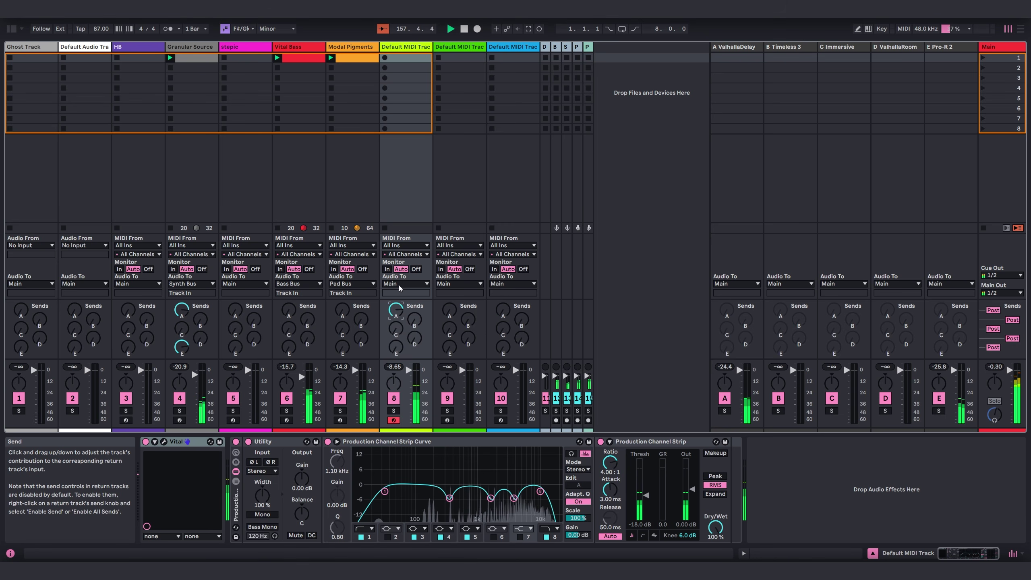
pyautogui.click(405, 283)
pyautogui.click(397, 380)
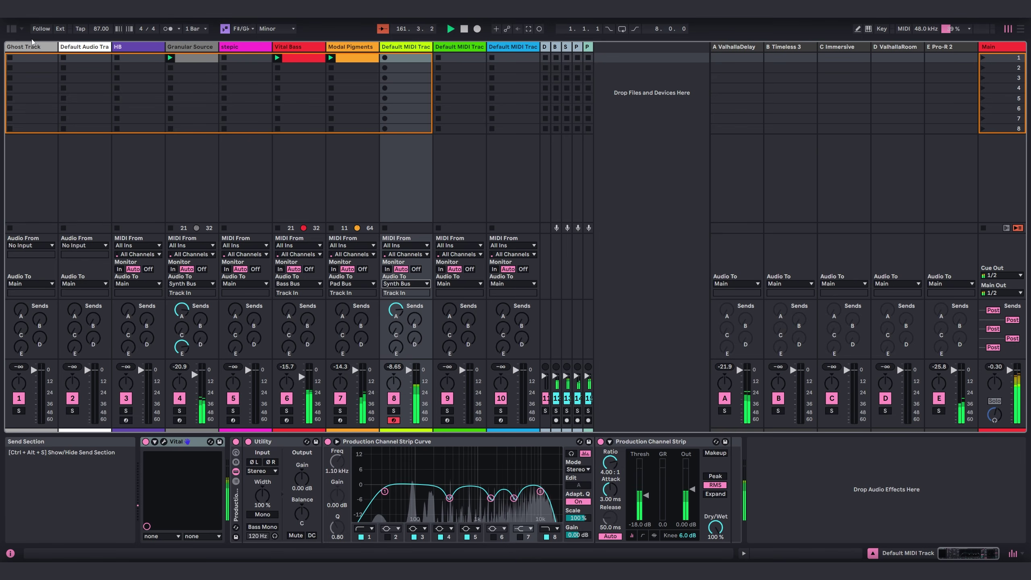
# Step: Add ValhallaSupermassive from the Effects collection to track 8 and enlarge its plug-in window
pyautogui.click(11, 28)
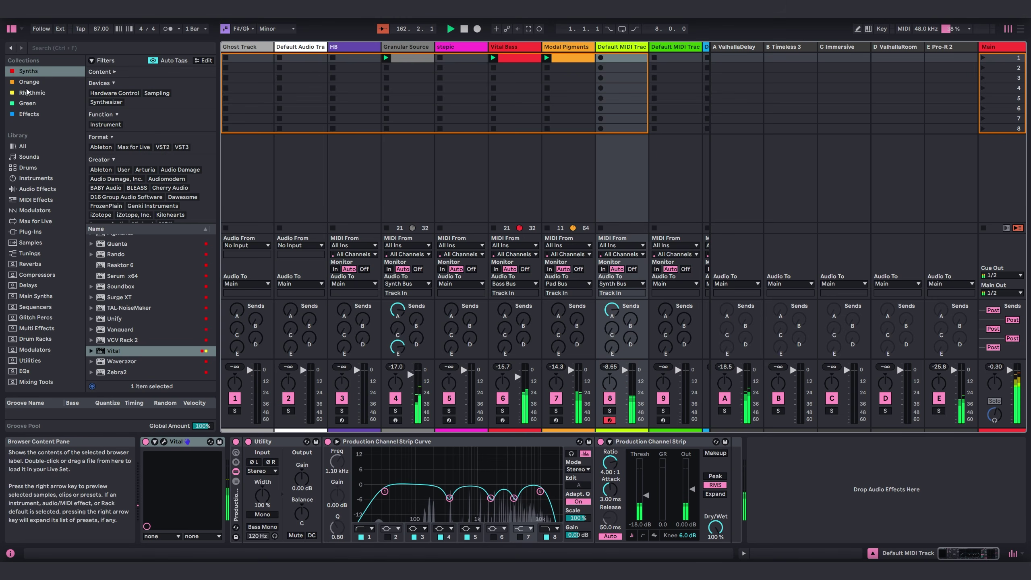
pyautogui.click(29, 113)
pyautogui.click(130, 331)
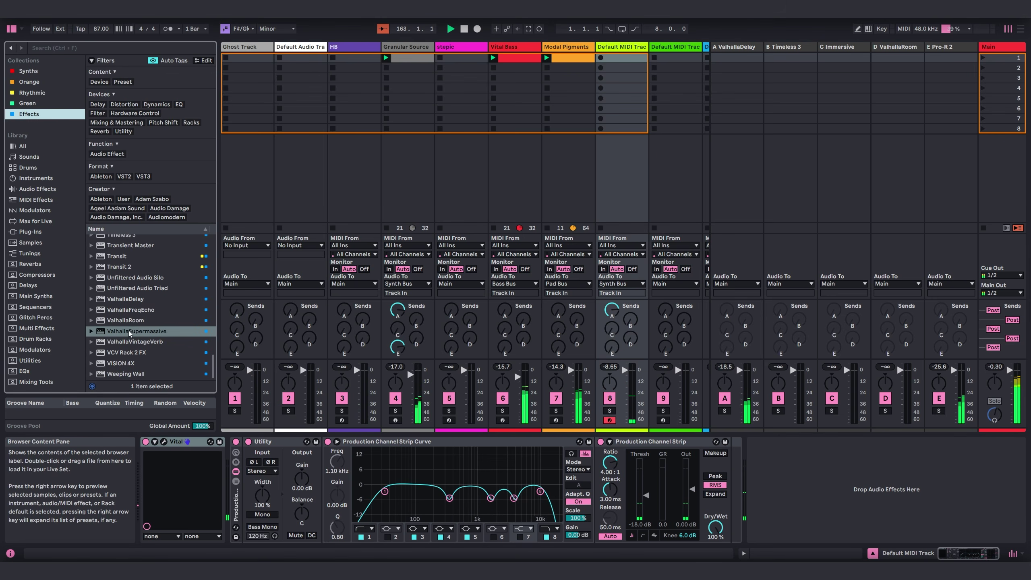
pyautogui.doubleClick(130, 331)
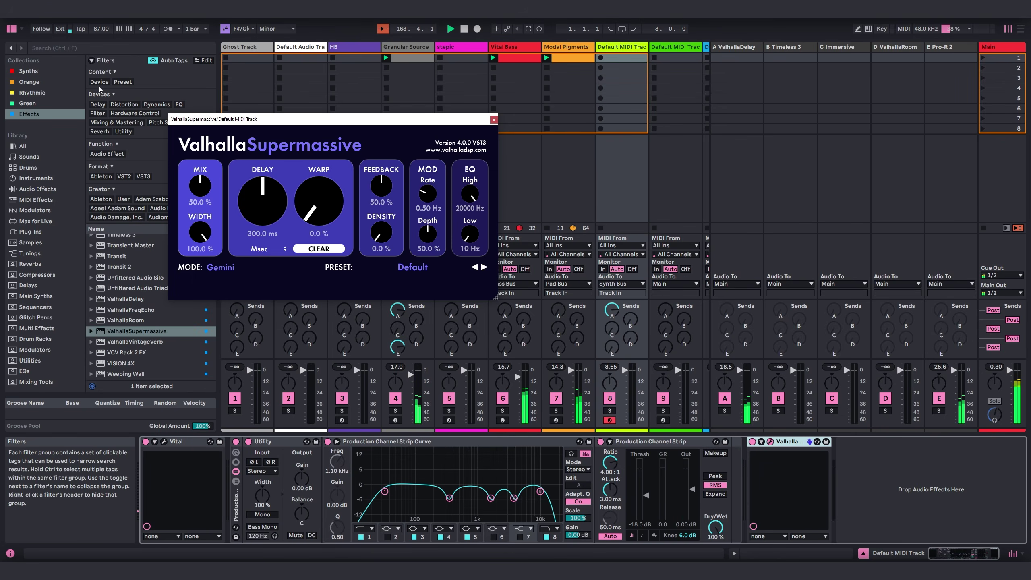
pyautogui.hotkey('ctrl', 'alt', 'b')
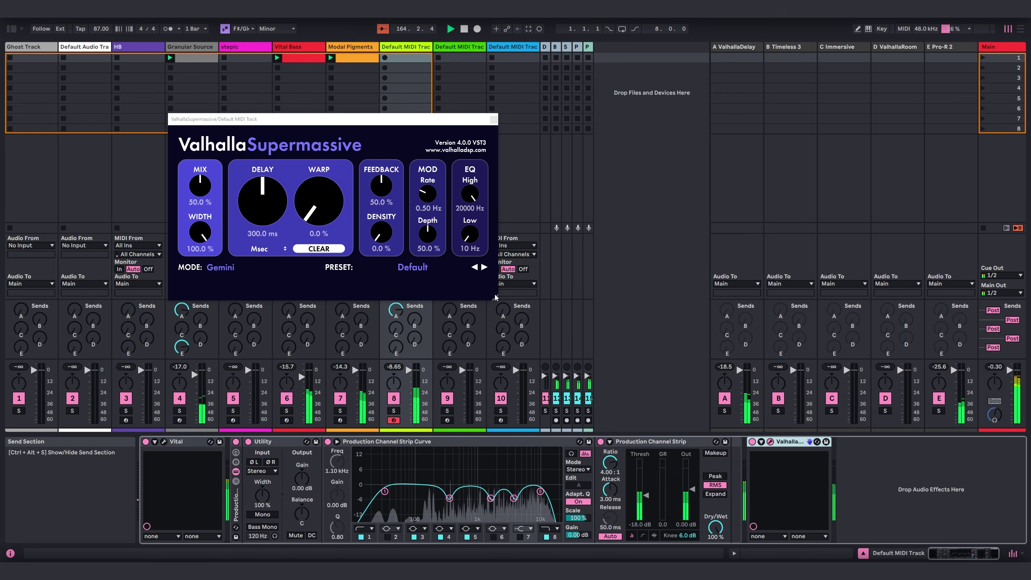
pyautogui.moveTo(496, 298); pyautogui.dragTo(626, 458)
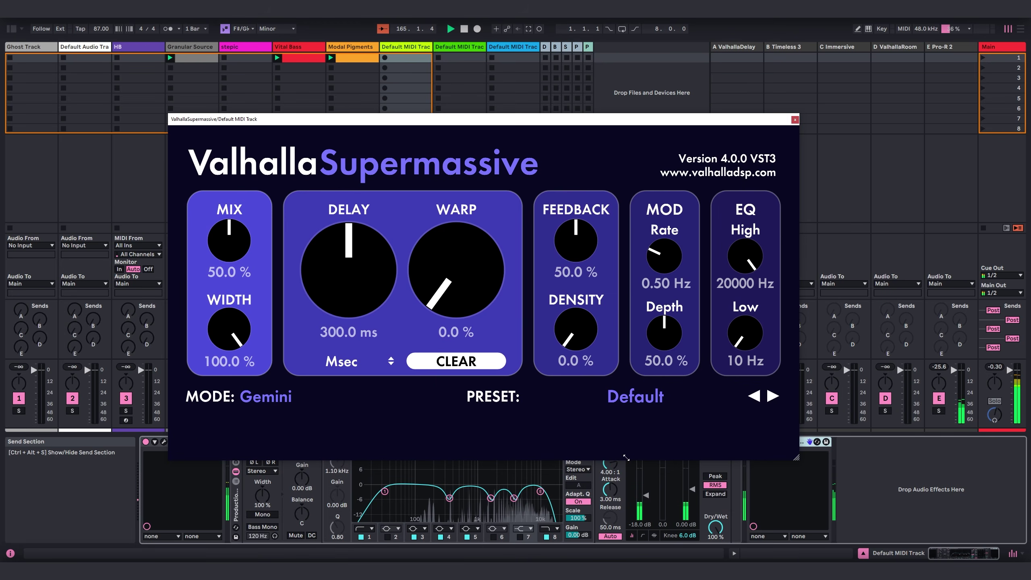
# Step: Load the Pleiadians preset from the LATE 2024 group in ValhallaSupermassive
pyautogui.click(648, 398)
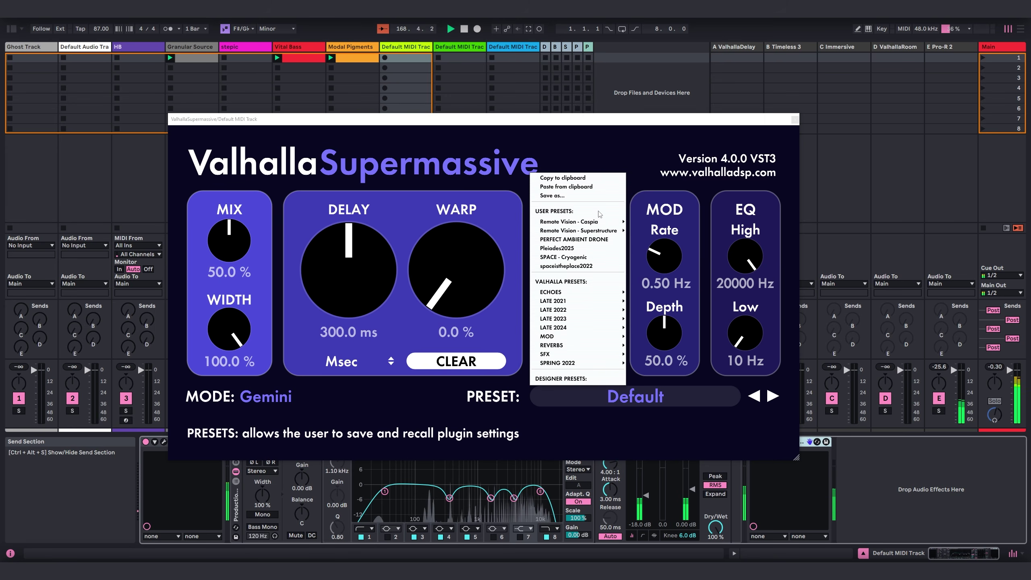
pyautogui.moveTo(572, 330)
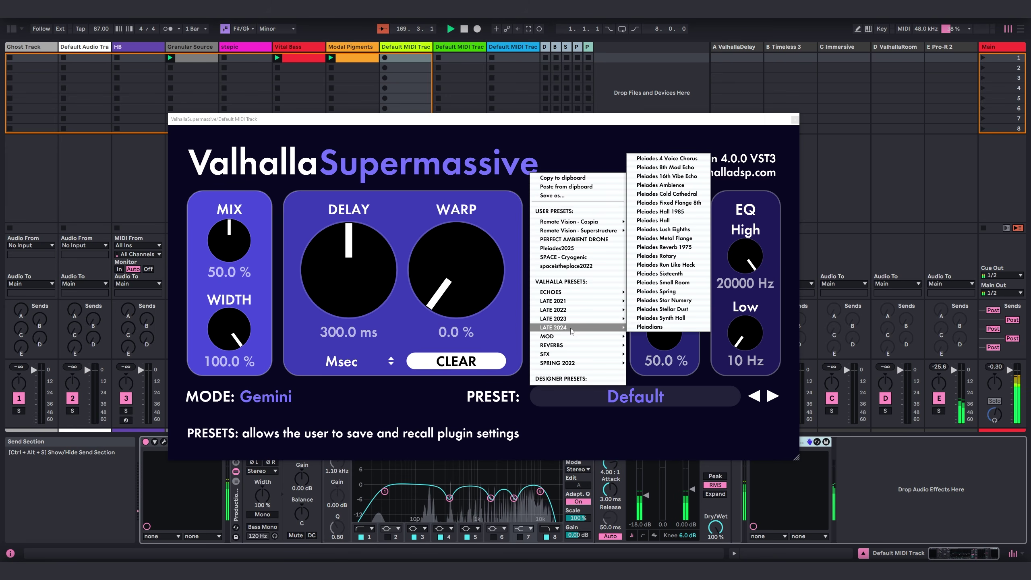
pyautogui.click(668, 329)
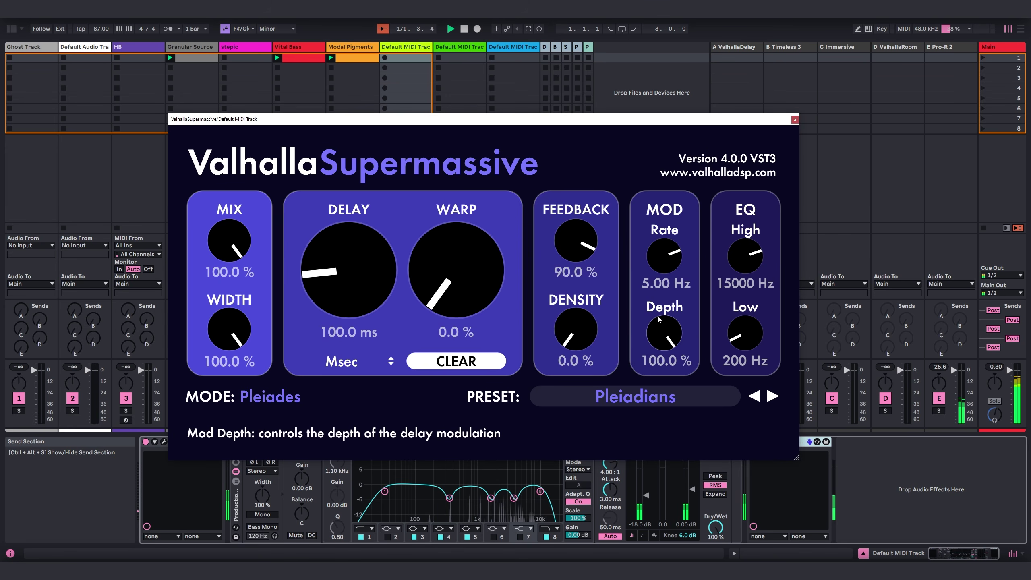
# Step: Load the Pleiades Ambience preset from the LATE 2024 group in ValhallaSupermassive
pyautogui.click(655, 400)
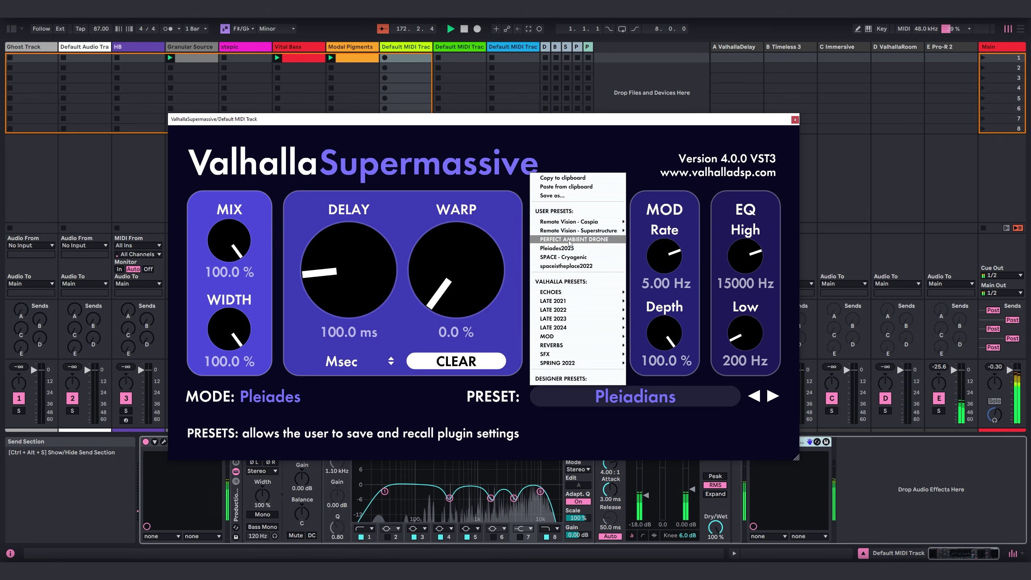
pyautogui.moveTo(577, 330)
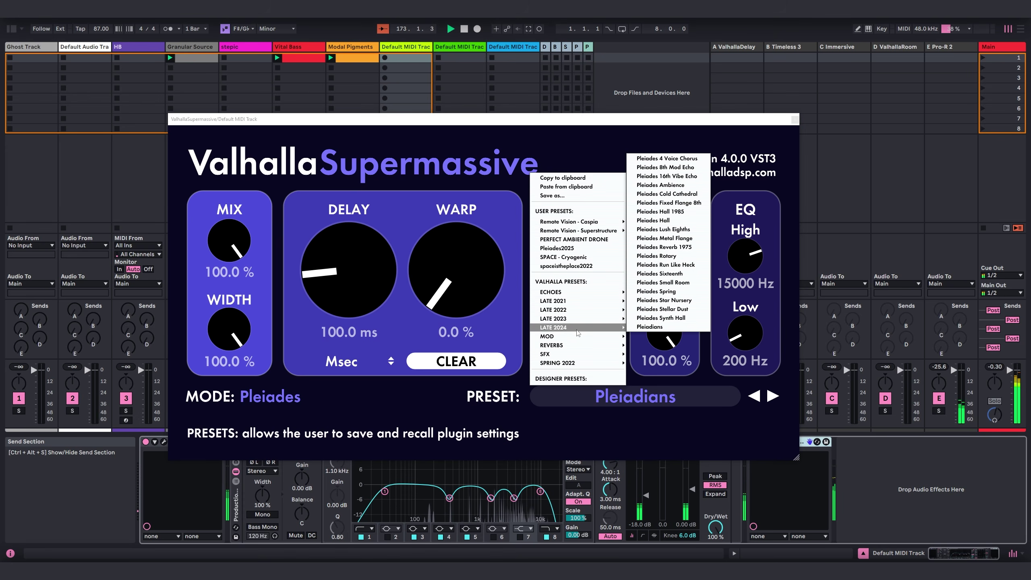
pyautogui.click(692, 192)
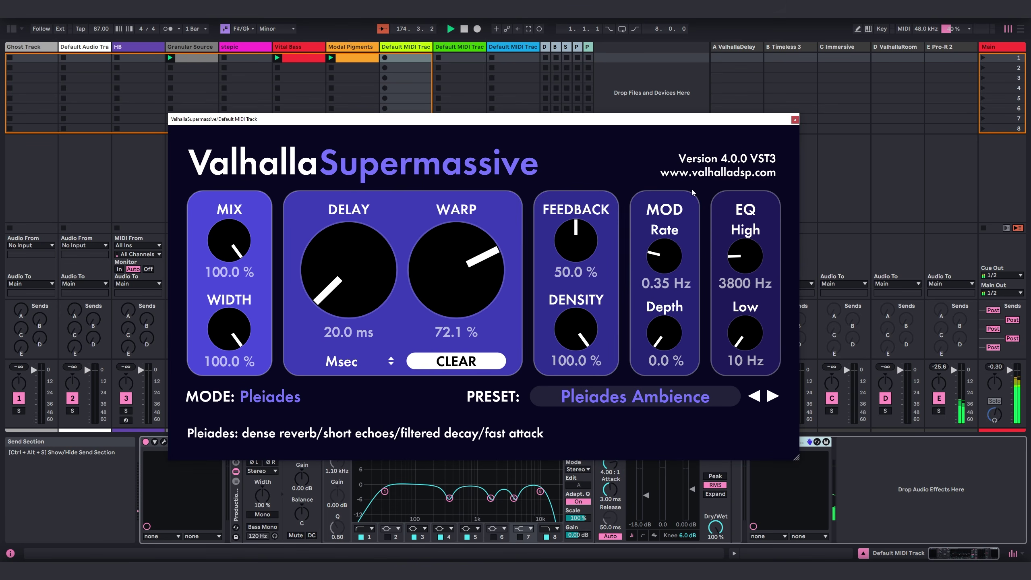
# Step: Load the Pleiades Star Nursery preset from the LATE 2024 group, set the mix to 80% and close the reverb window
pyautogui.click(600, 401)
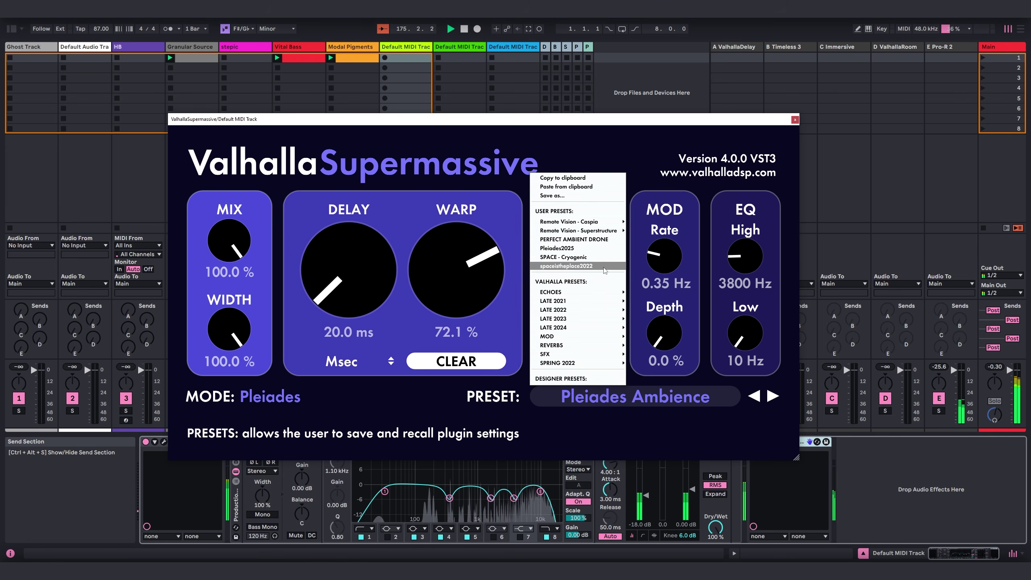
pyautogui.moveTo(579, 328)
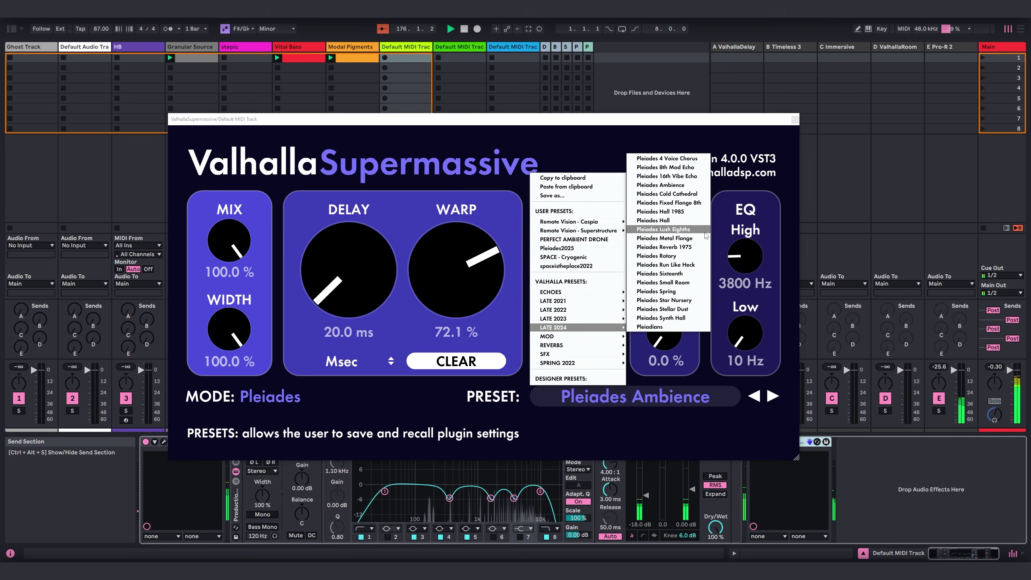
pyautogui.click(682, 301)
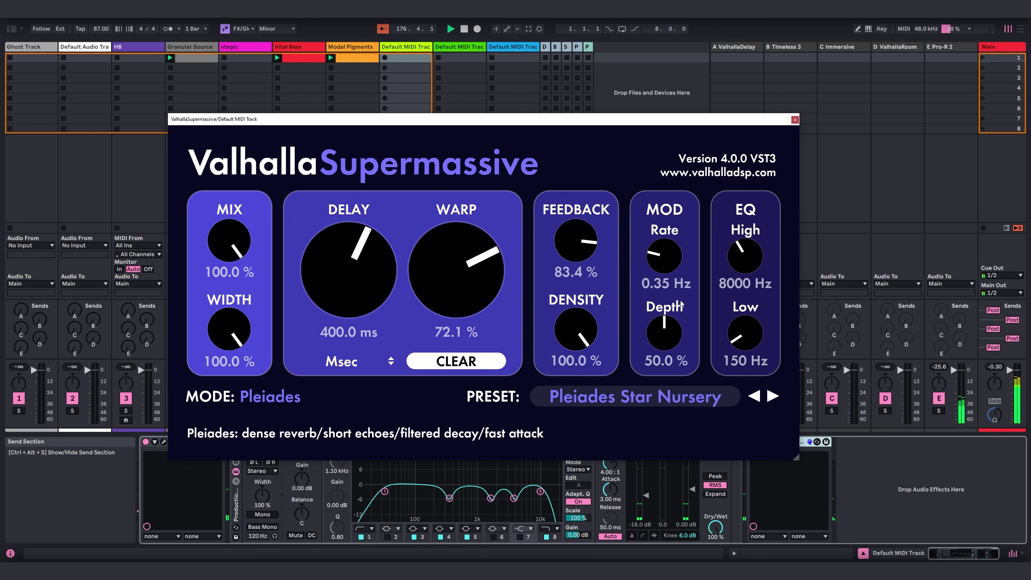
pyautogui.moveTo(240, 253); pyautogui.dragTo(243, 269)
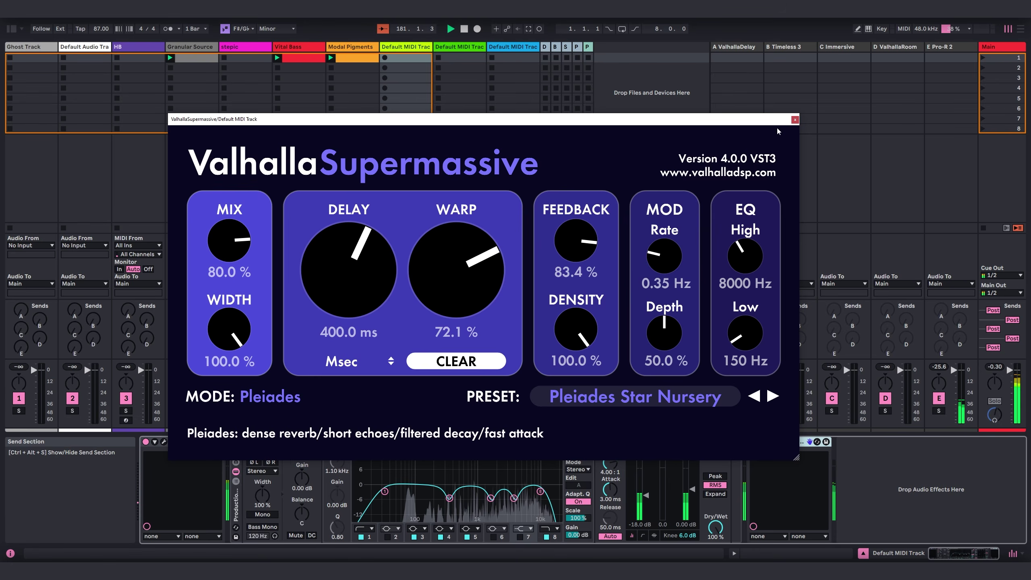
pyautogui.click(794, 120)
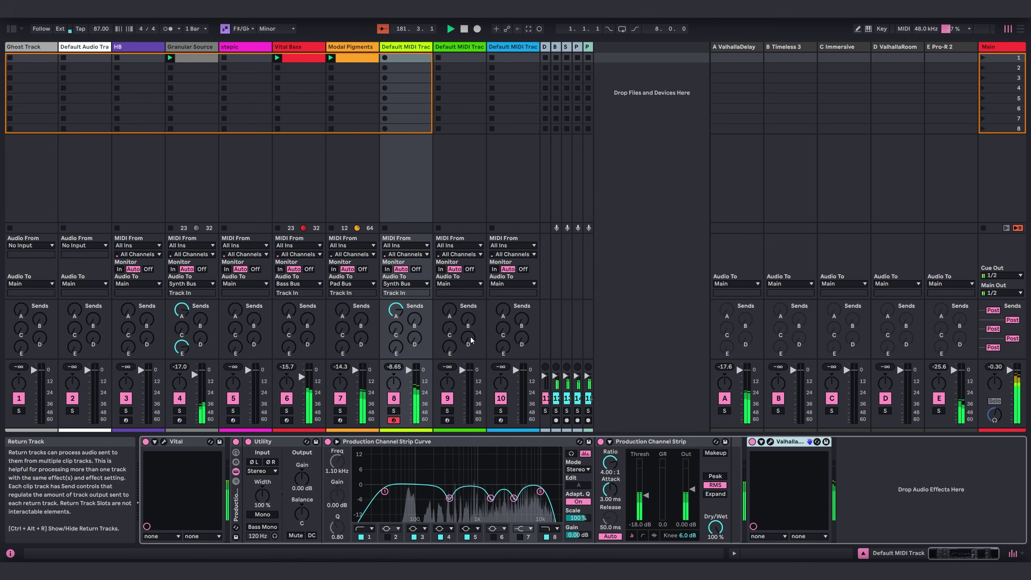
# Step: Reopen track 8's Vital, assign Random 2 to oscillator 1's wavetable position and close the synth window
pyautogui.click(163, 442)
pyautogui.click(231, 131)
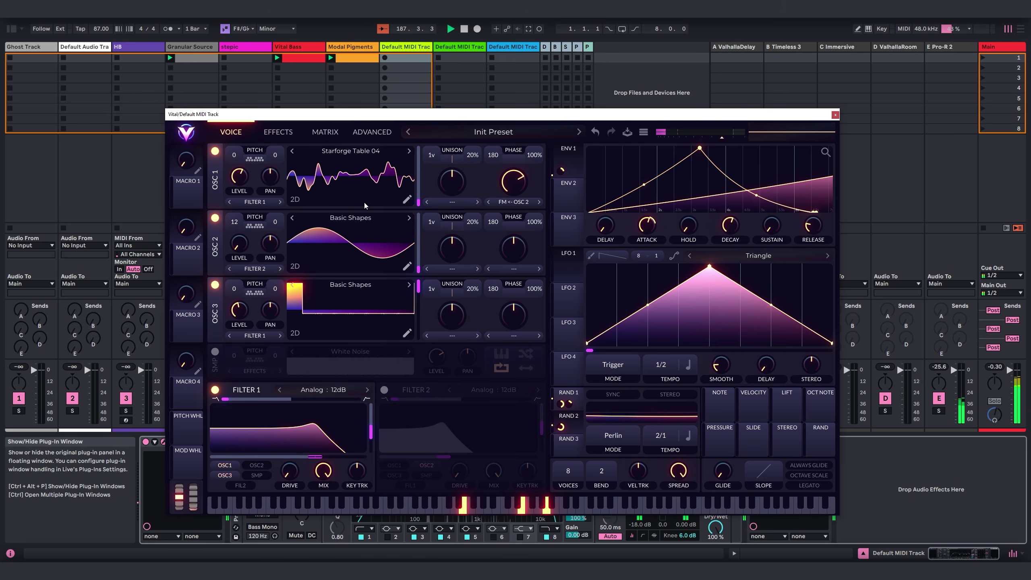
pyautogui.moveTo(570, 428); pyautogui.dragTo(414, 198)
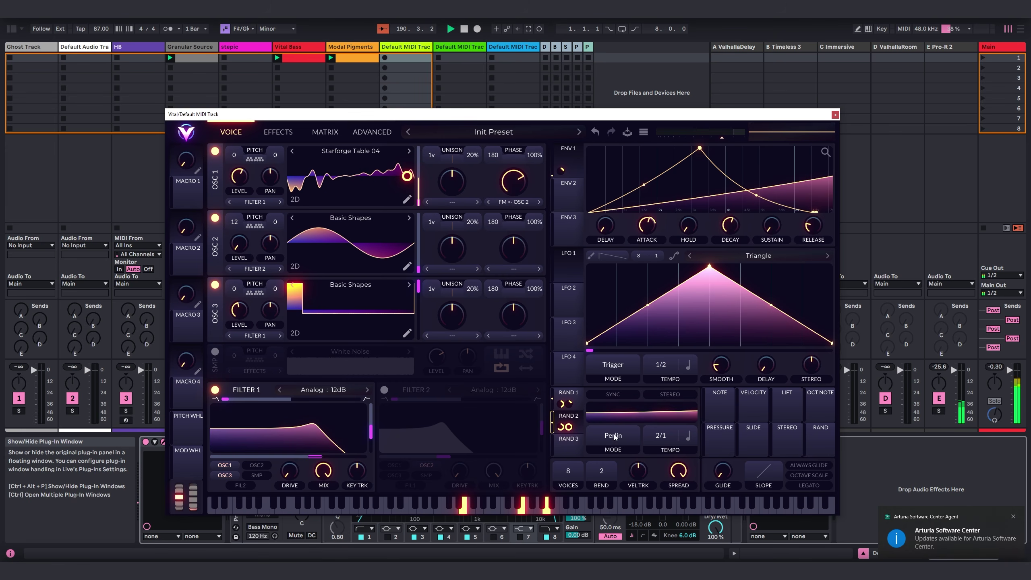
pyautogui.click(835, 115)
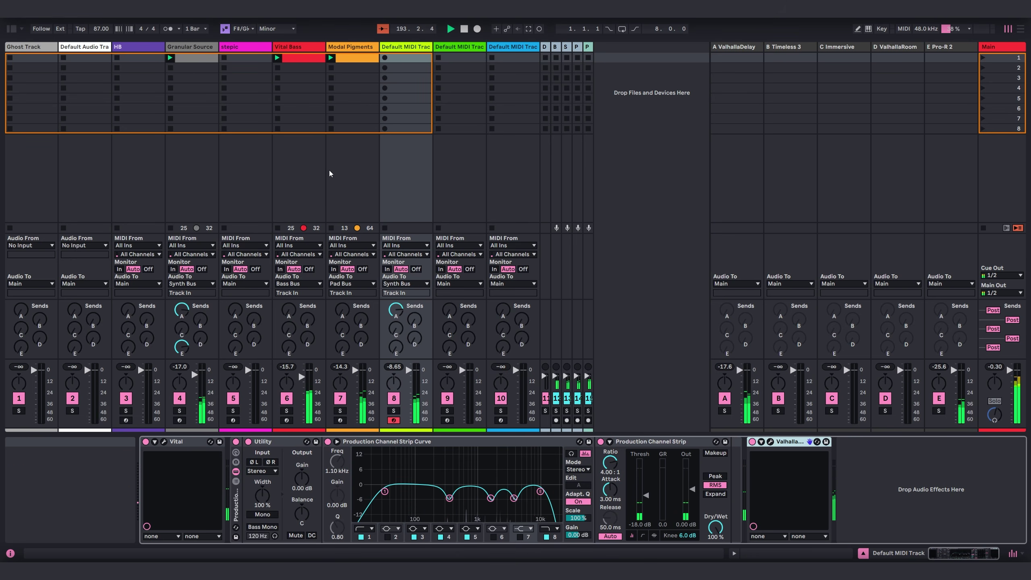
# Step: Deactivate Vital and add the Stepic device from the Sequencers folder to track 8
pyautogui.click(11, 28)
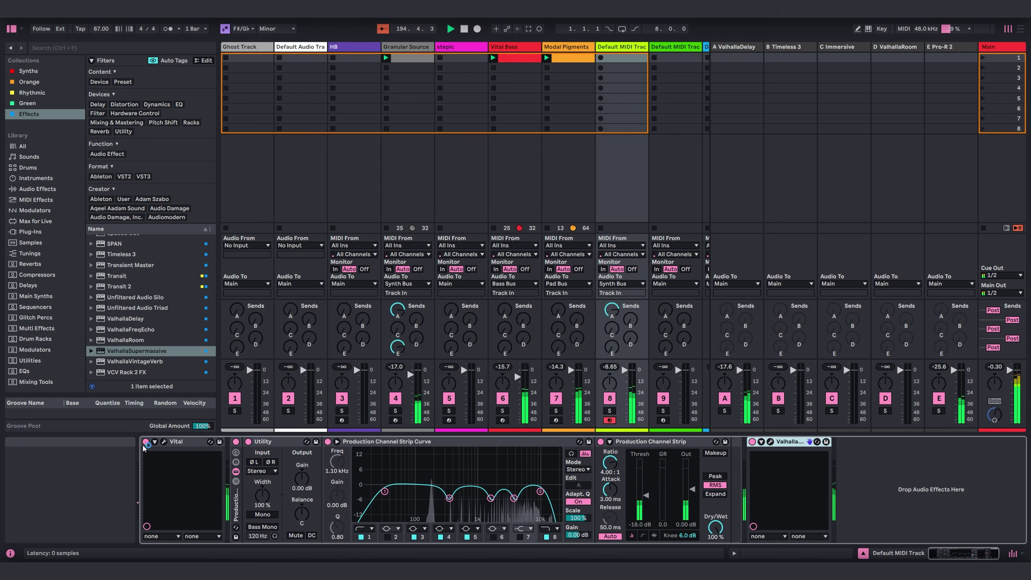
pyautogui.scroll(-5, 35, 244)
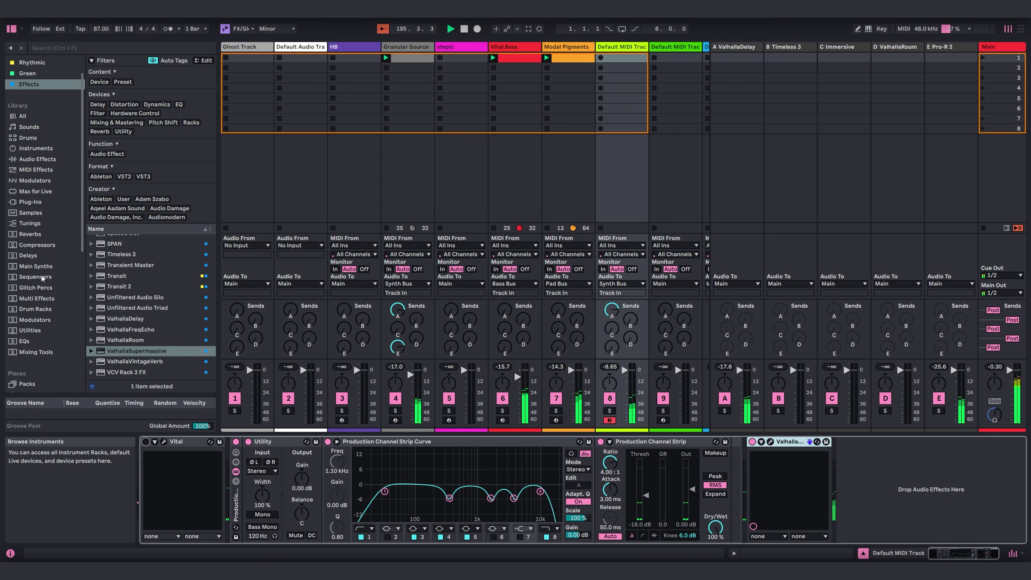
pyautogui.click(33, 189)
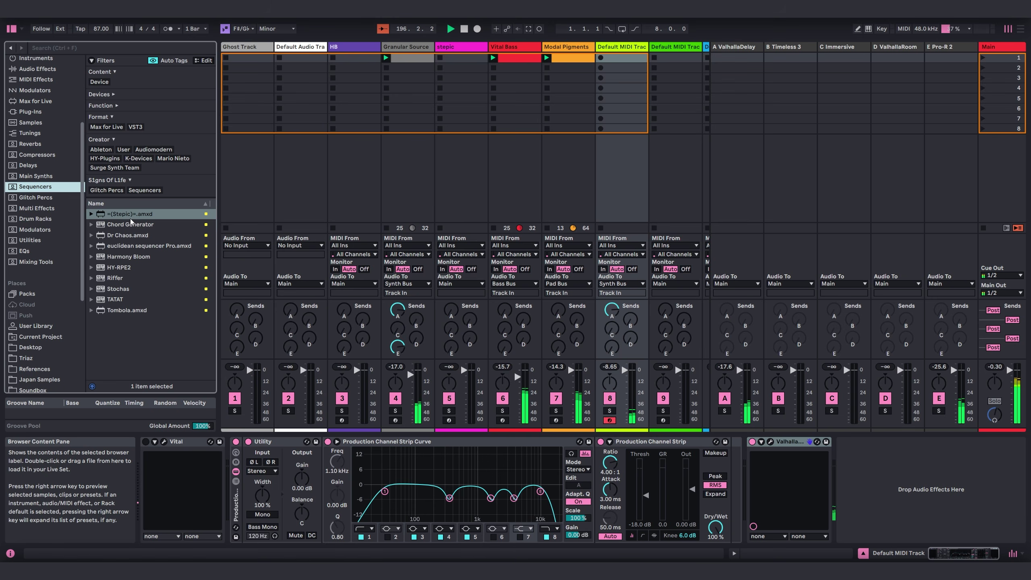
pyautogui.press('Return')
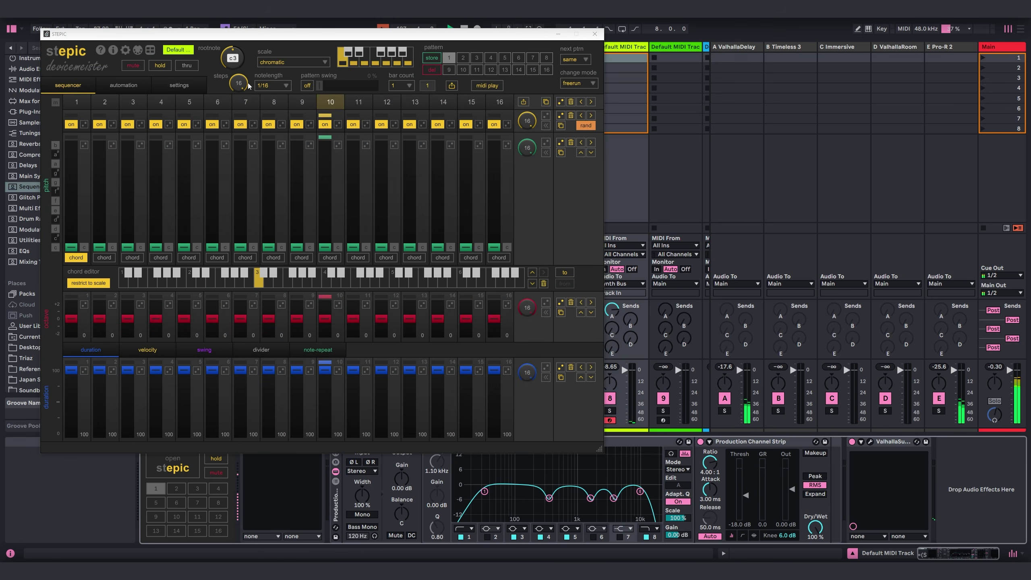
# Step: Set Stepic's root note to F#3 with the natural minor scale and a whole note length
pyautogui.moveTo(242, 62); pyautogui.dragTo(253, 53)
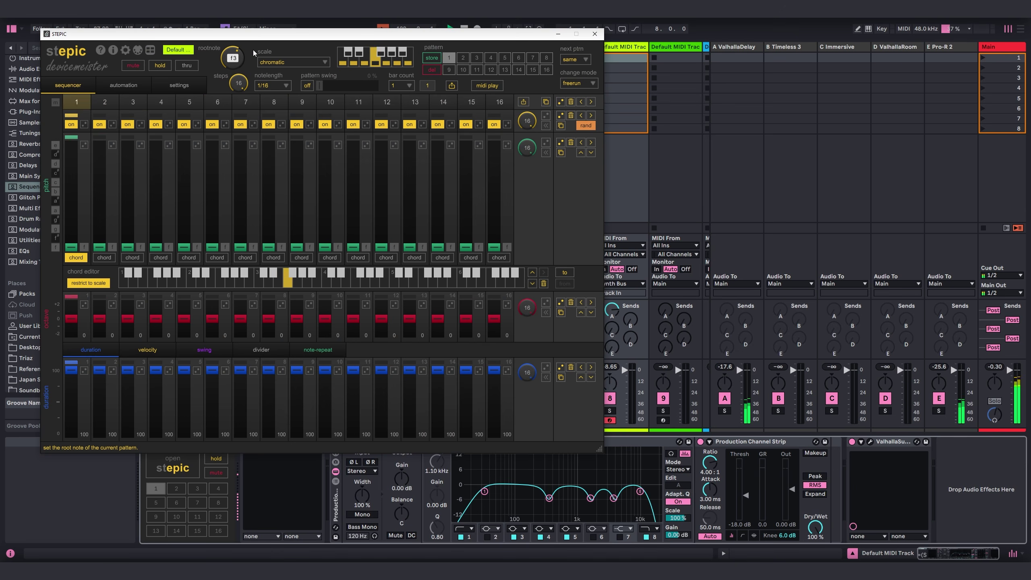
pyautogui.click(268, 64)
pyautogui.click(268, 88)
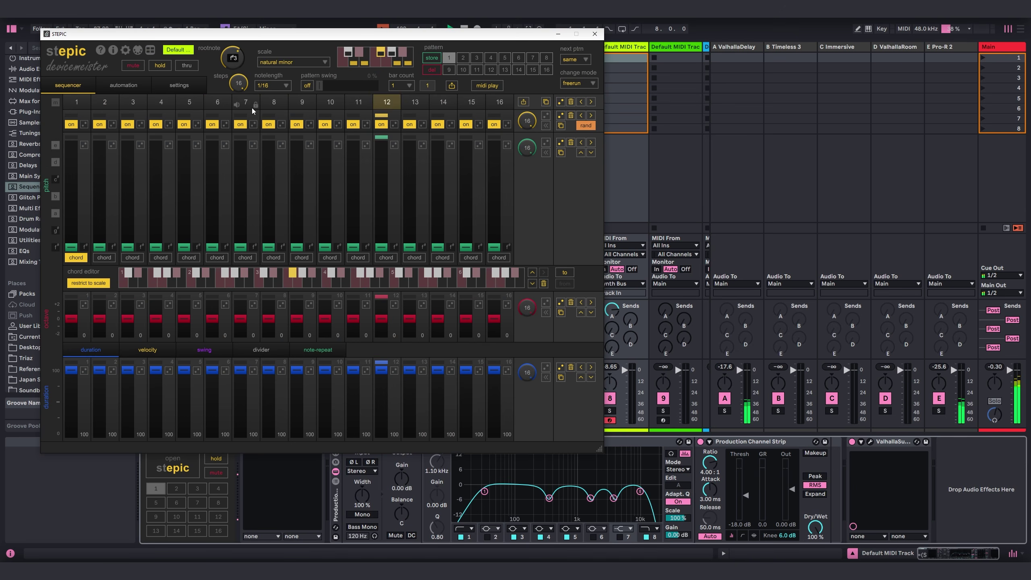
pyautogui.click(268, 87)
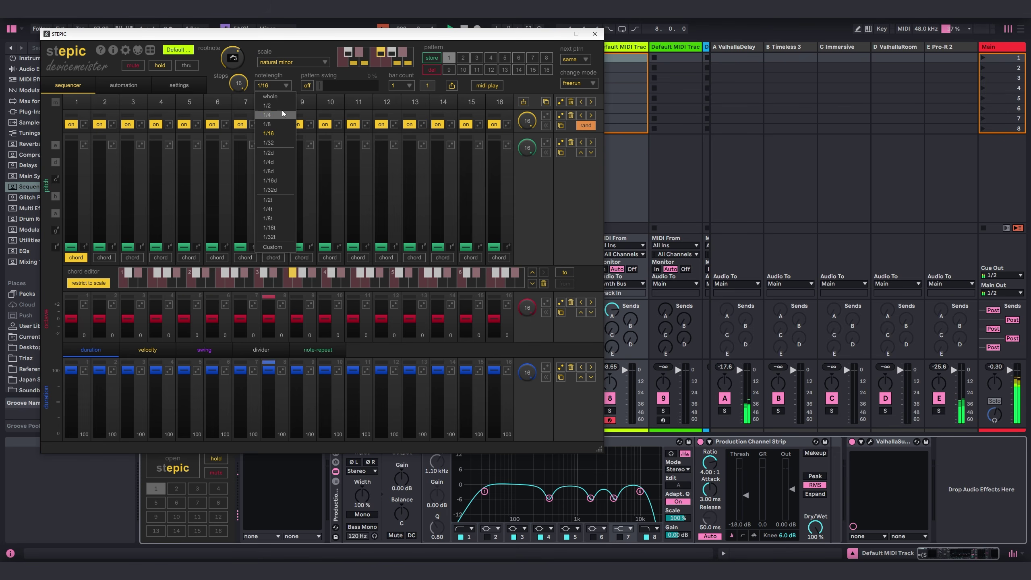
pyautogui.click(270, 96)
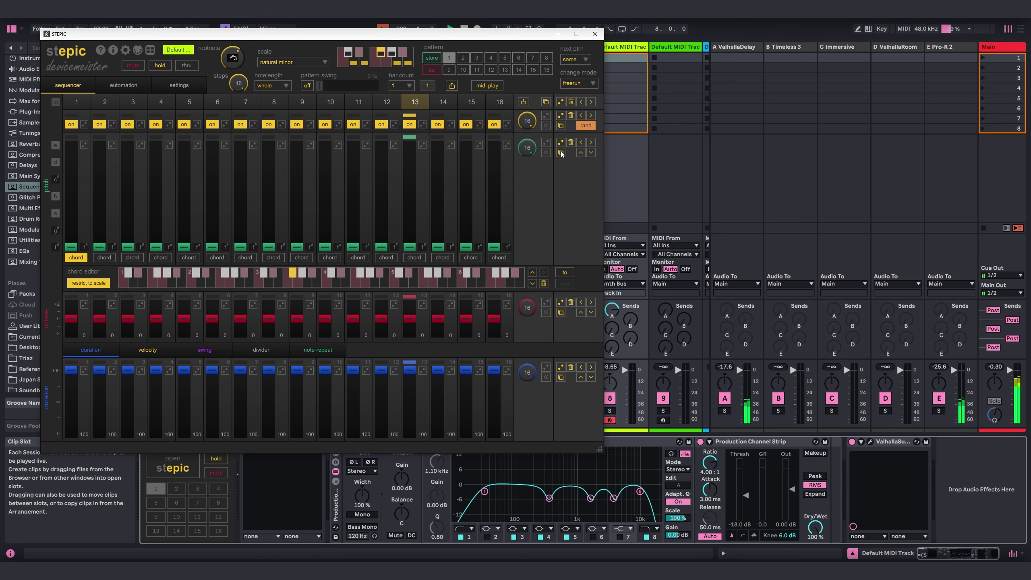
# Step: Turn on pitch randomization and set the pitches of steps 6, 12, 15 and 16 to B, C#, B and D
pyautogui.click(546, 143)
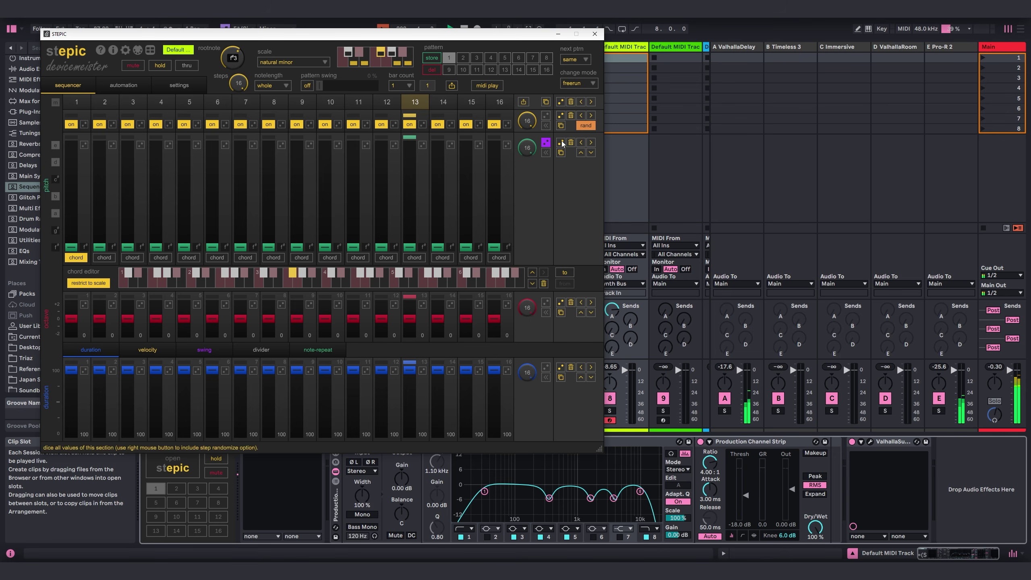
pyautogui.click(212, 195)
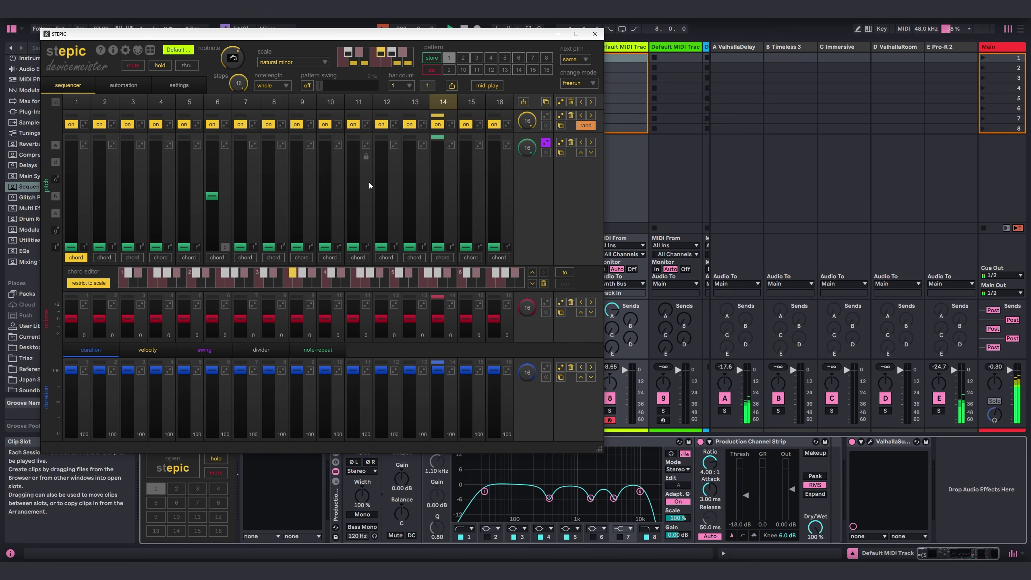
pyautogui.click(380, 179)
pyautogui.click(471, 197)
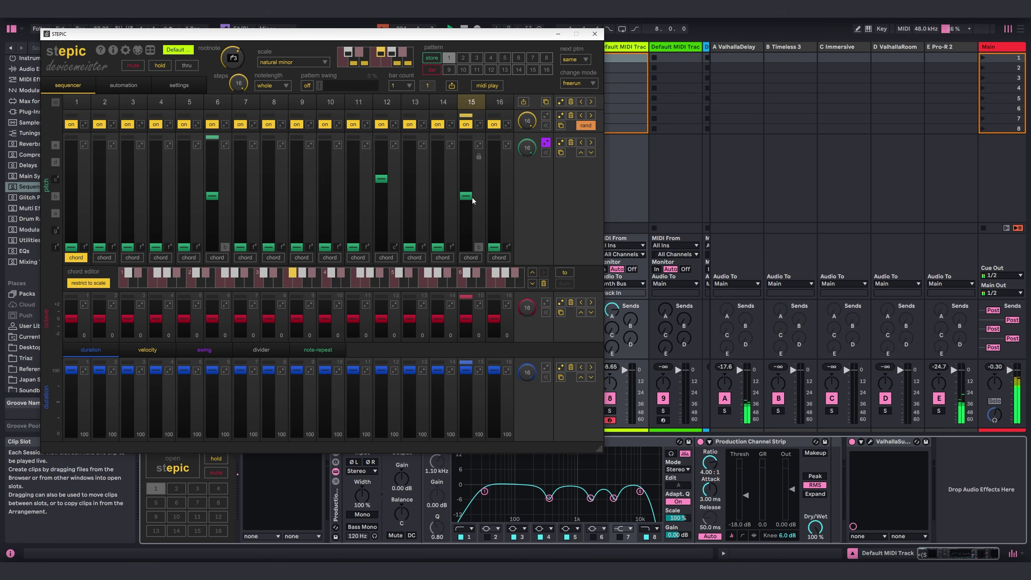
pyautogui.click(495, 162)
pyautogui.click(494, 311)
pyautogui.click(459, 312)
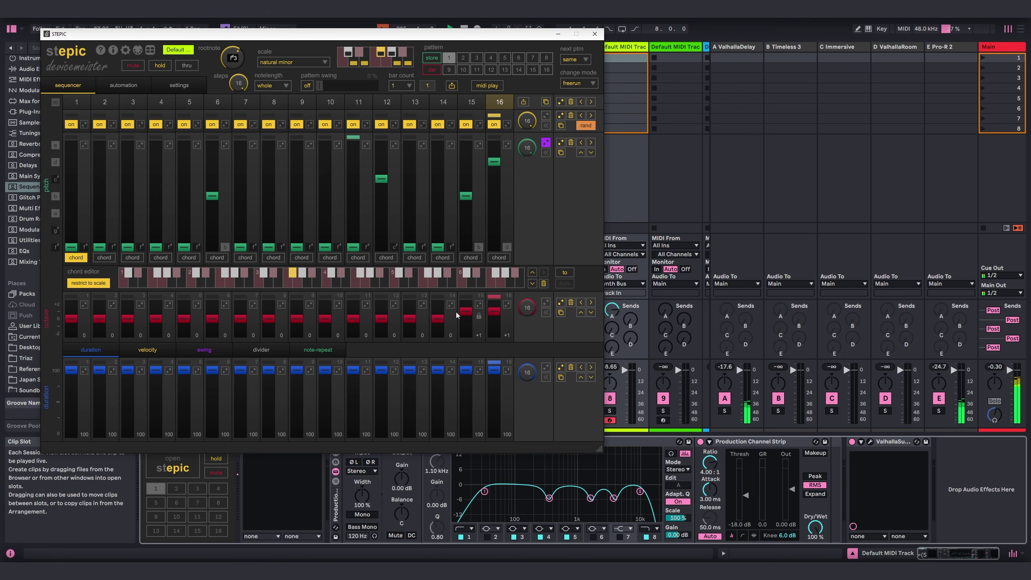
pyautogui.click(449, 313)
# Step: Turn on octave randomization, clear the octave lane's values and set steps 14, 15 and 16 to +1
pyautogui.click(545, 303)
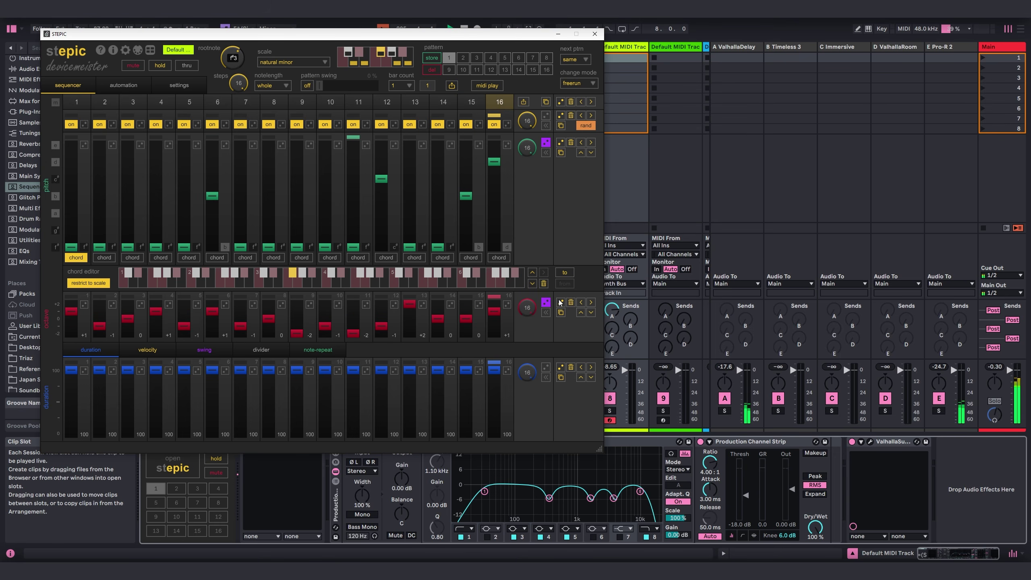
pyautogui.click(570, 302)
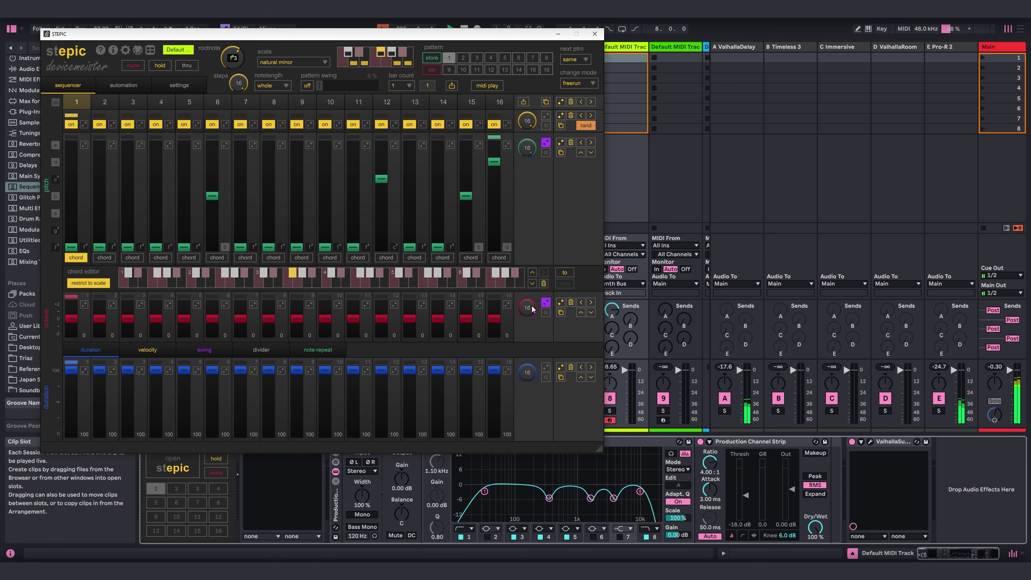
pyautogui.click(494, 311)
pyautogui.click(462, 312)
pyautogui.click(439, 311)
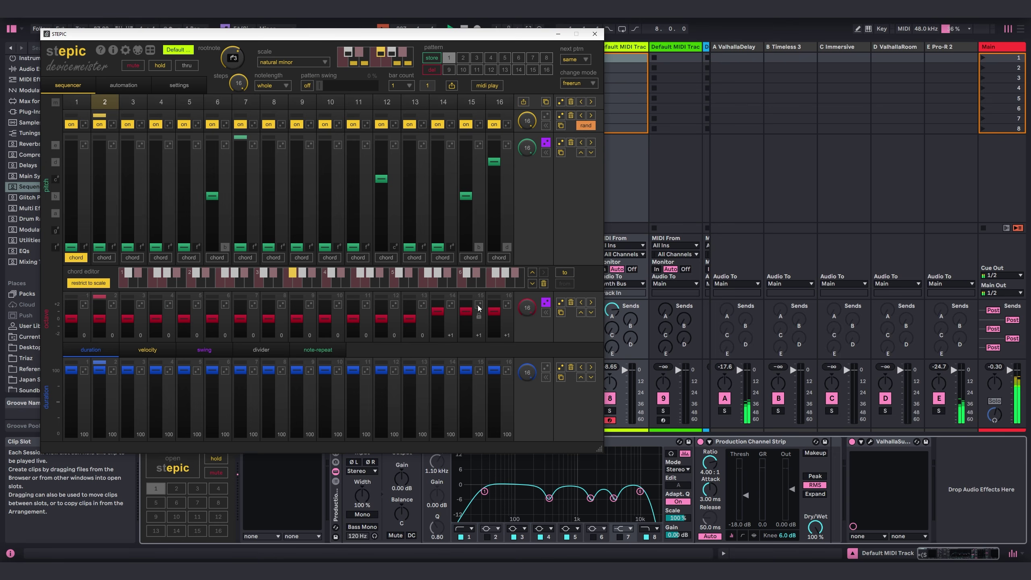
pyautogui.click(149, 350)
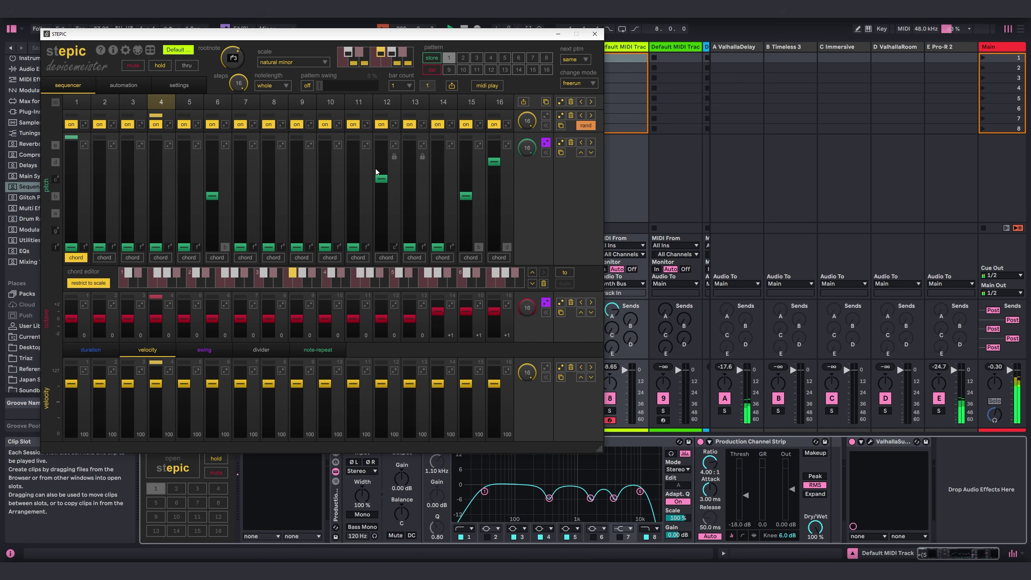
# Step: Hide the browser, reopen the Stepic editor and move its window towards the middle of the screen
pyautogui.click(7, 33)
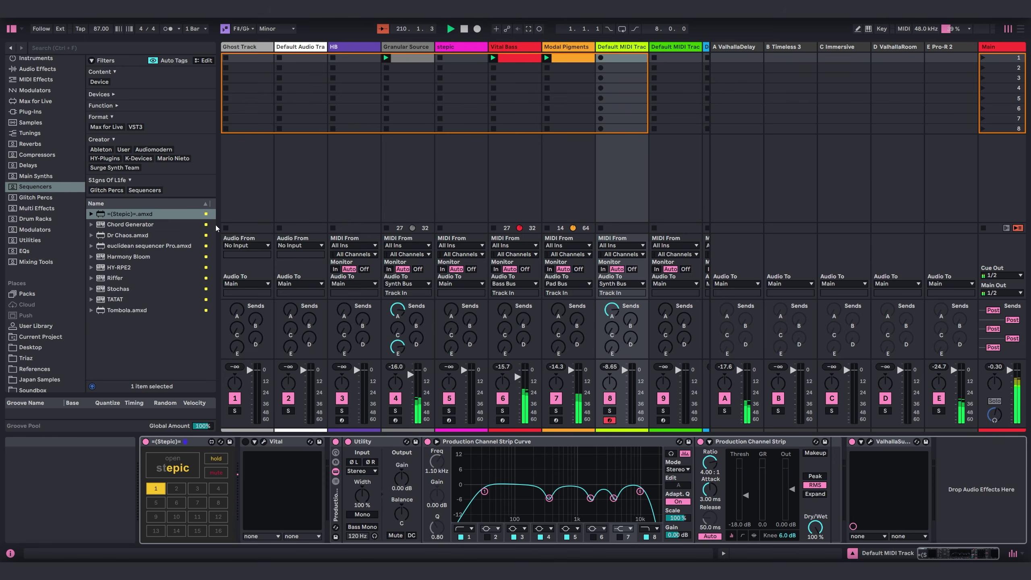
pyautogui.click(172, 466)
pyautogui.click(11, 29)
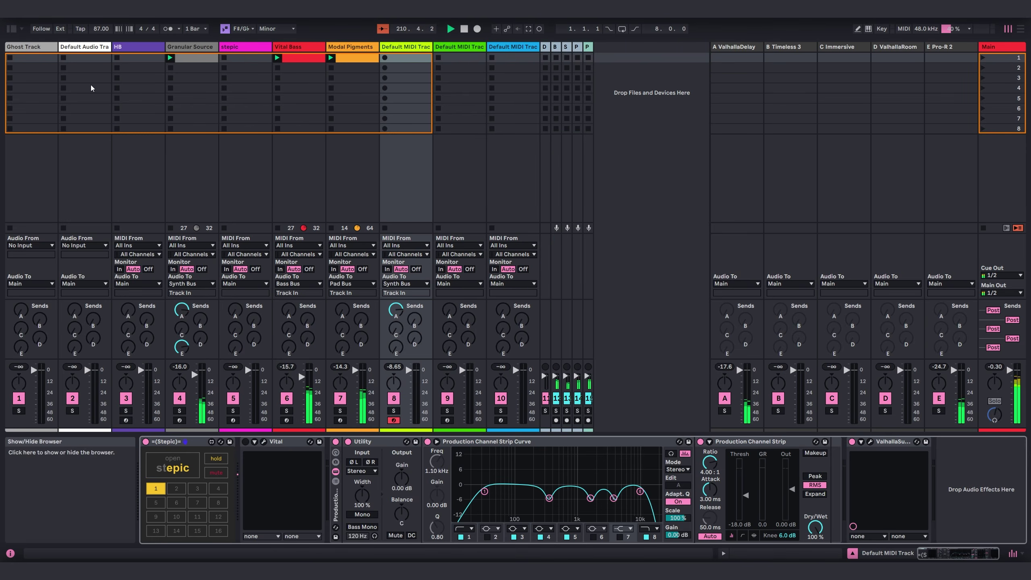
pyautogui.click(172, 468)
pyautogui.moveTo(253, 34); pyautogui.dragTo(389, 99)
# Step: Change Stepic's scale to pentatonic minor and set the pitches of steps 6, 12 and 15 to B, C# and B
pyautogui.click(427, 127)
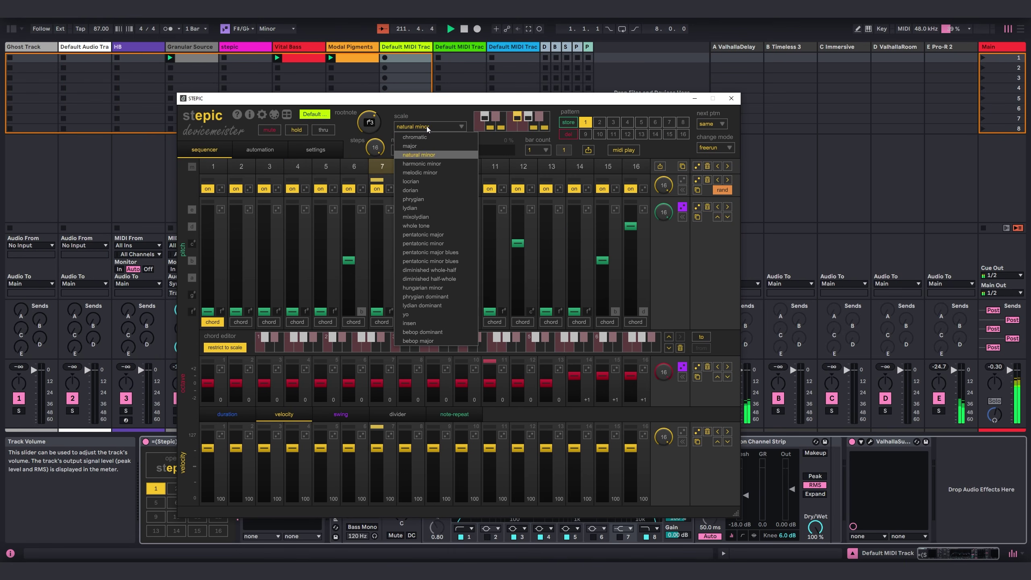
pyautogui.click(459, 244)
pyautogui.click(349, 260)
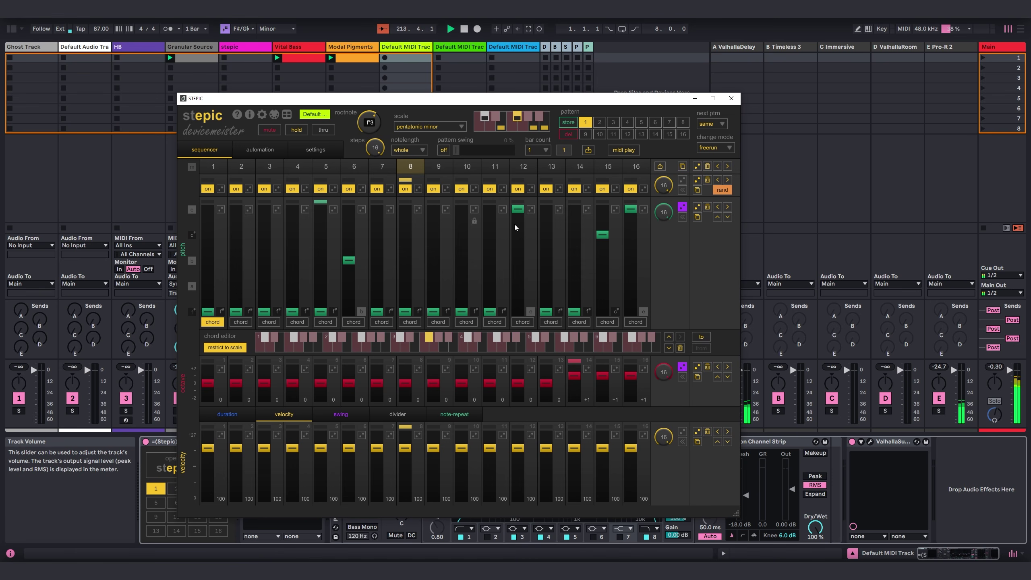
pyautogui.click(524, 244)
pyautogui.click(603, 260)
# Step: Rework the pitch lane with step 9 at B, step 14 at the root, step 15 at A and step 16 at C#
pyautogui.click(584, 287)
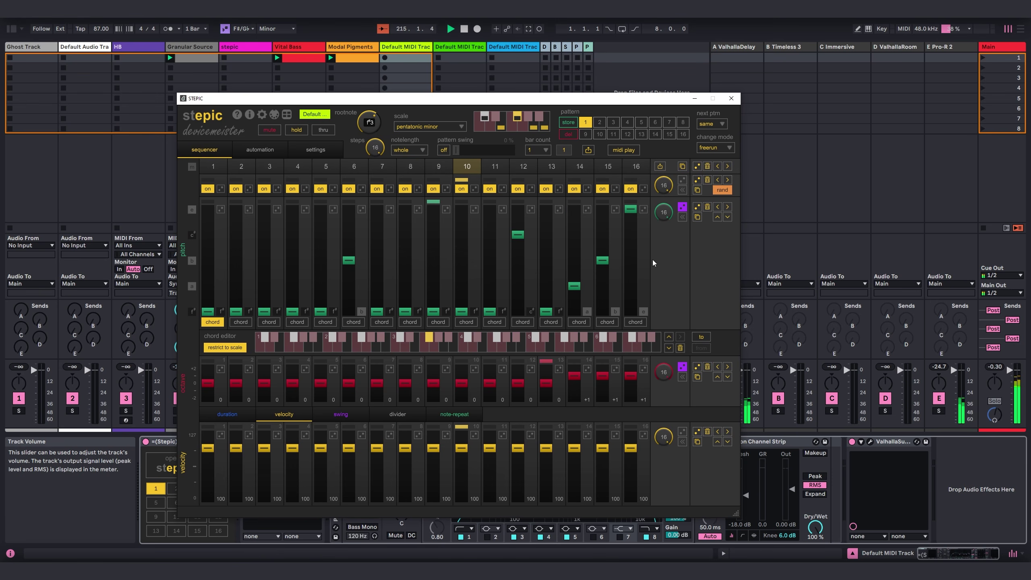
pyautogui.click(577, 313)
pyautogui.click(602, 286)
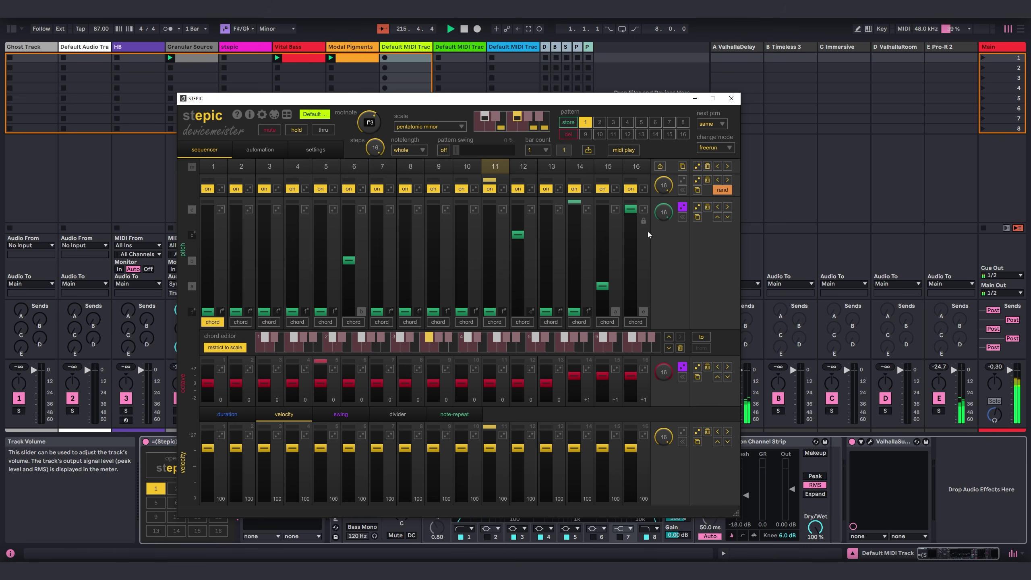
pyautogui.click(630, 235)
pyautogui.click(433, 259)
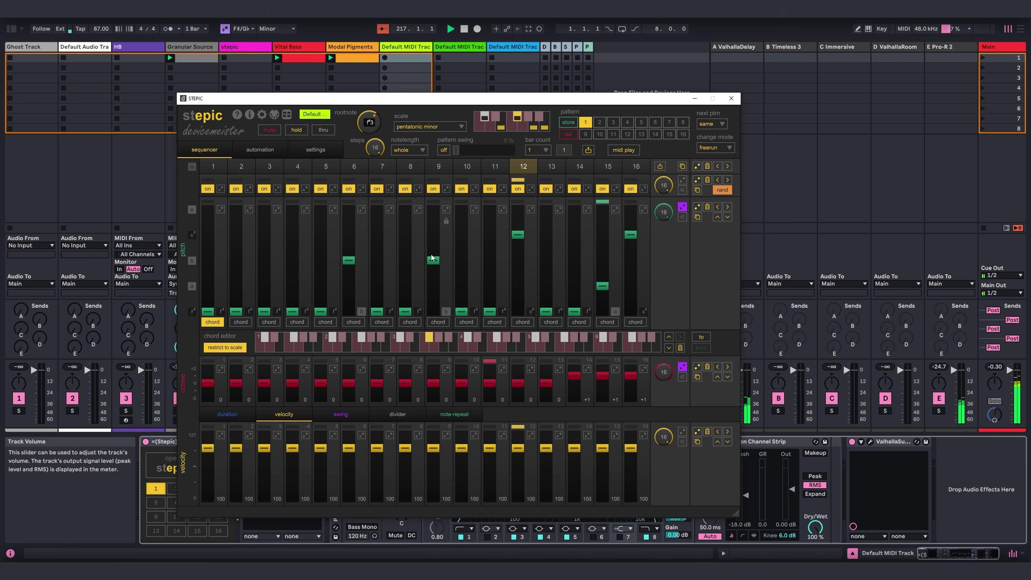
# Step: Switch the gates of steps 4, 10 and 13 from on to the blue con state in Stepic
pyautogui.click(293, 189)
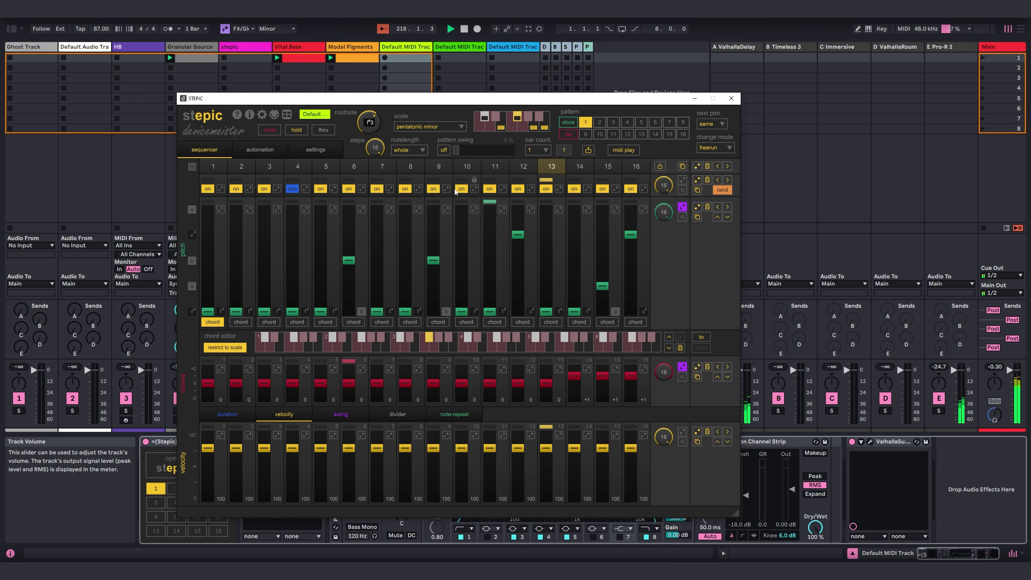
pyautogui.click(547, 191)
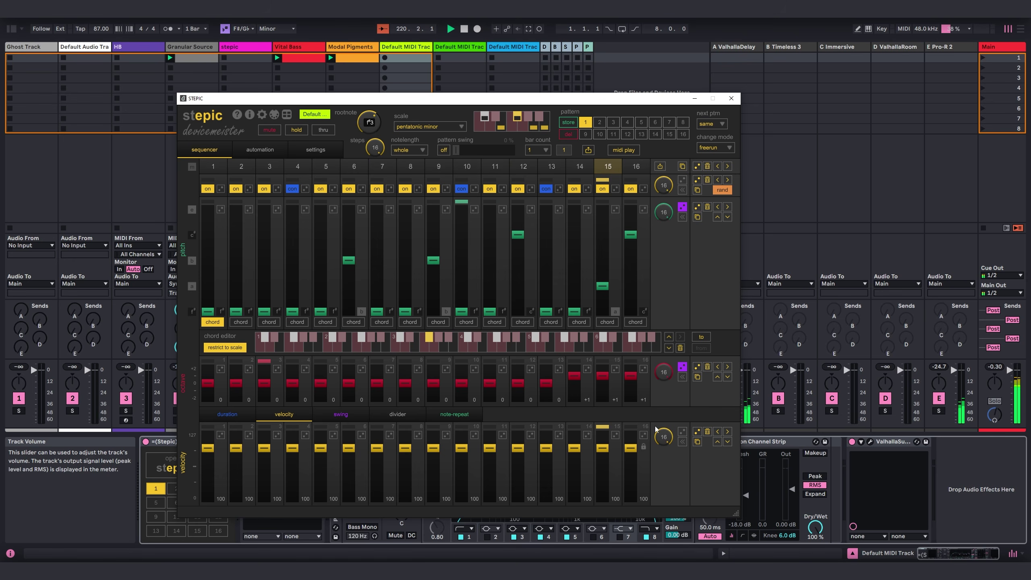
# Step: Randomize Stepic's velocity lane values and playback, raise step 2's velocity to 109, and close the editor
pyautogui.click(696, 432)
pyautogui.click(697, 433)
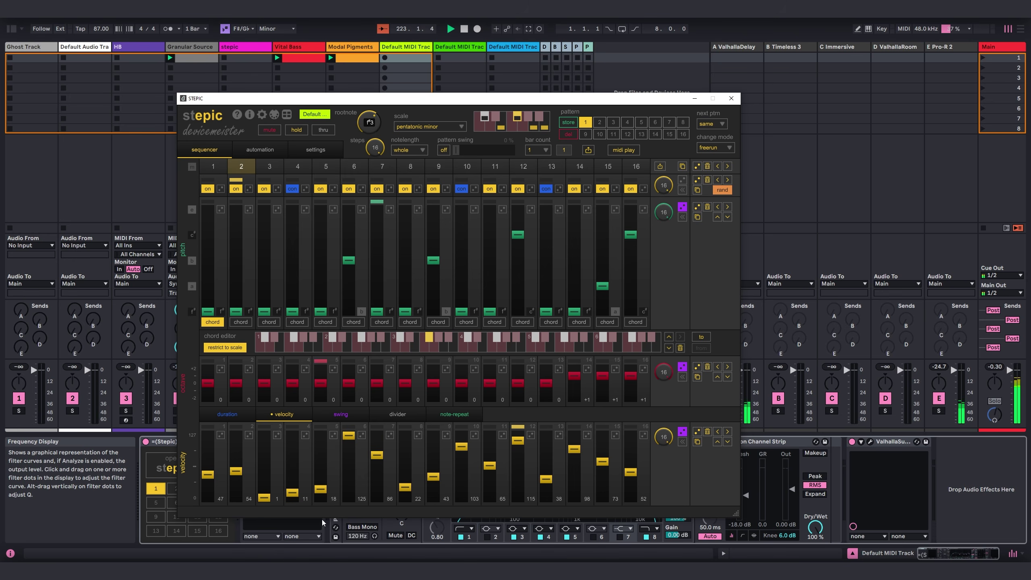
pyautogui.moveTo(232, 466); pyautogui.dragTo(235, 443)
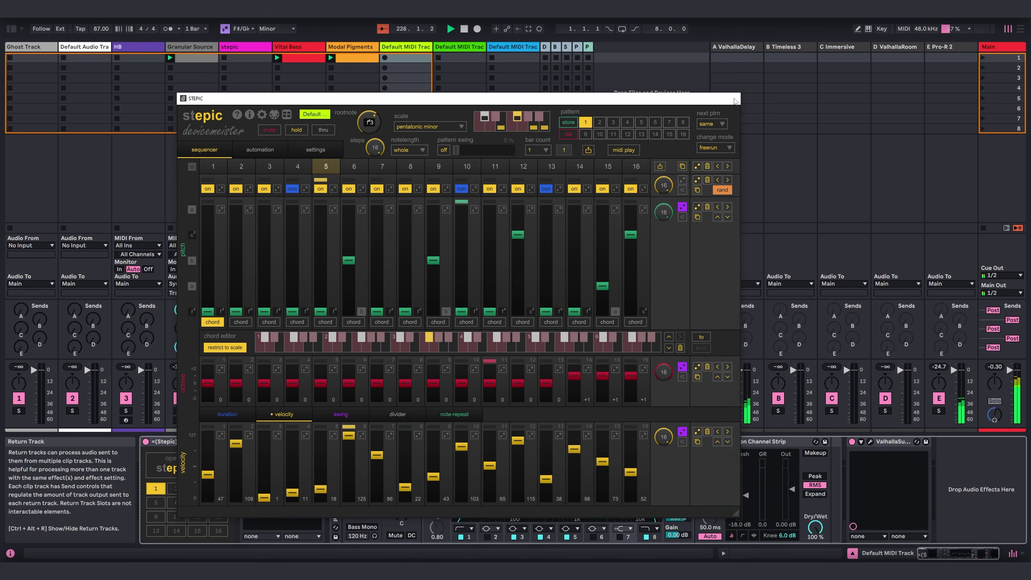
pyautogui.click(733, 98)
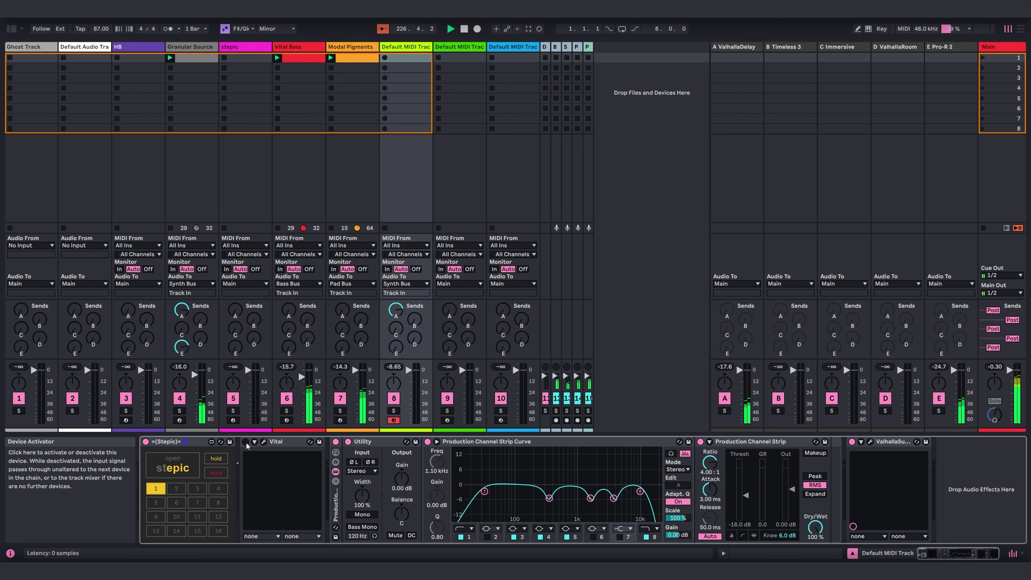
# Step: Deactivate Stepic, open Vital and map Velocity to oscillator 1's FM amount from oscillator 2
pyautogui.click(145, 441)
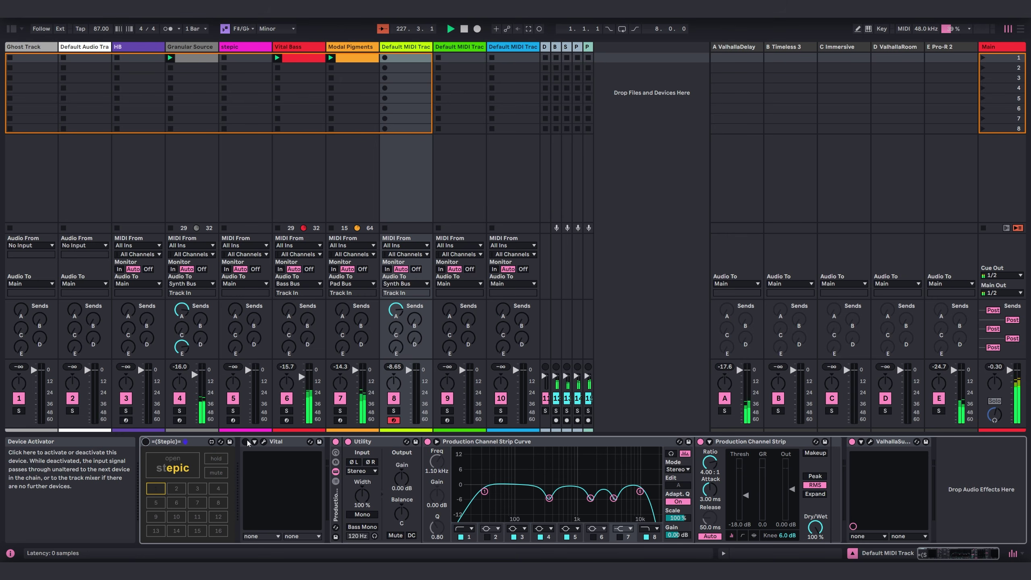
pyautogui.click(263, 441)
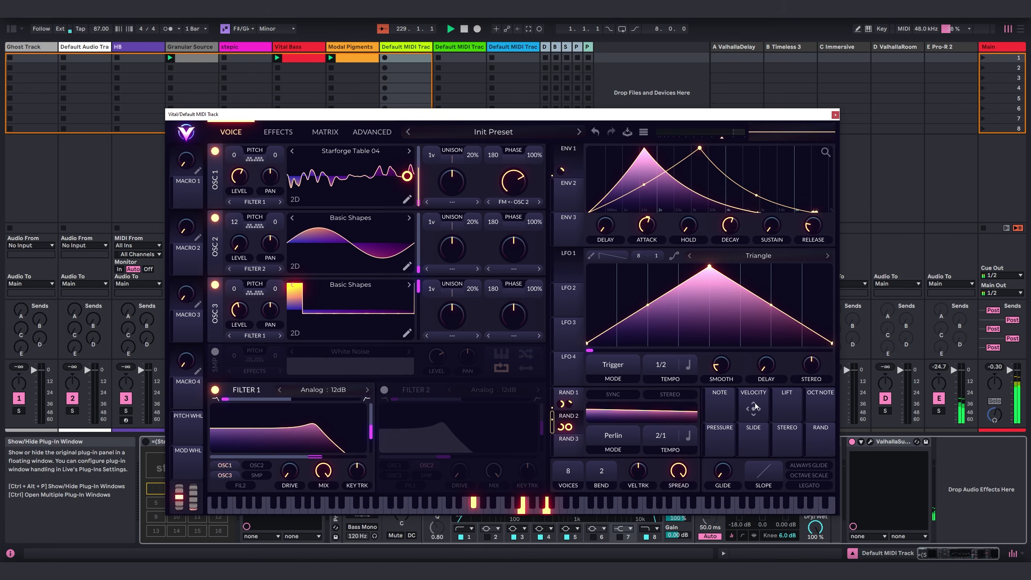
pyautogui.moveTo(755, 406); pyautogui.dragTo(517, 181)
pyautogui.moveTo(516, 211)
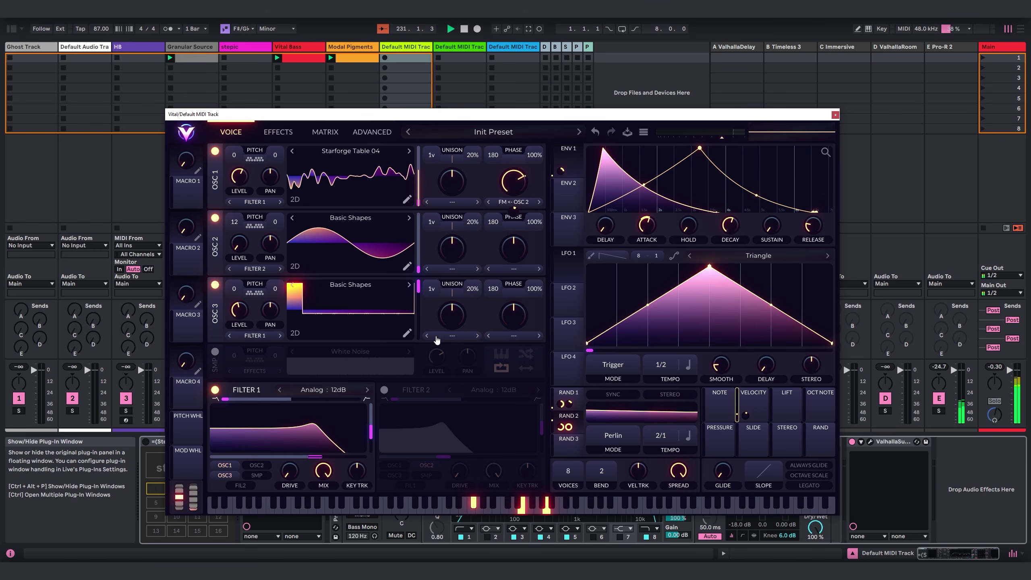
# Step: Set oscillator 3's spectral morph to Harmonic Stretch and modulate its amount with Velocity at 0.176
pyautogui.click(452, 336)
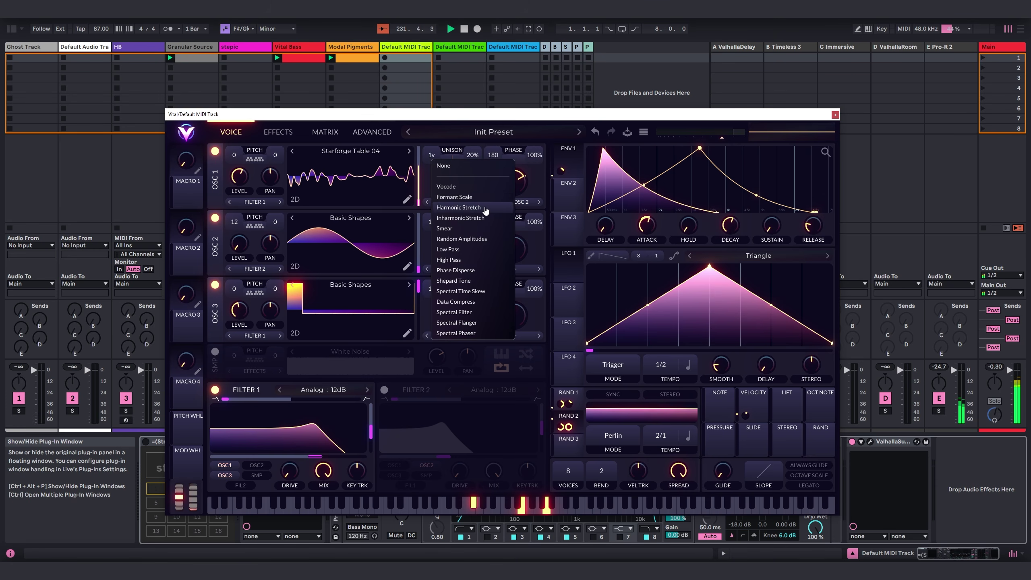
pyautogui.click(459, 208)
pyautogui.moveTo(453, 316); pyautogui.dragTo(453, 309)
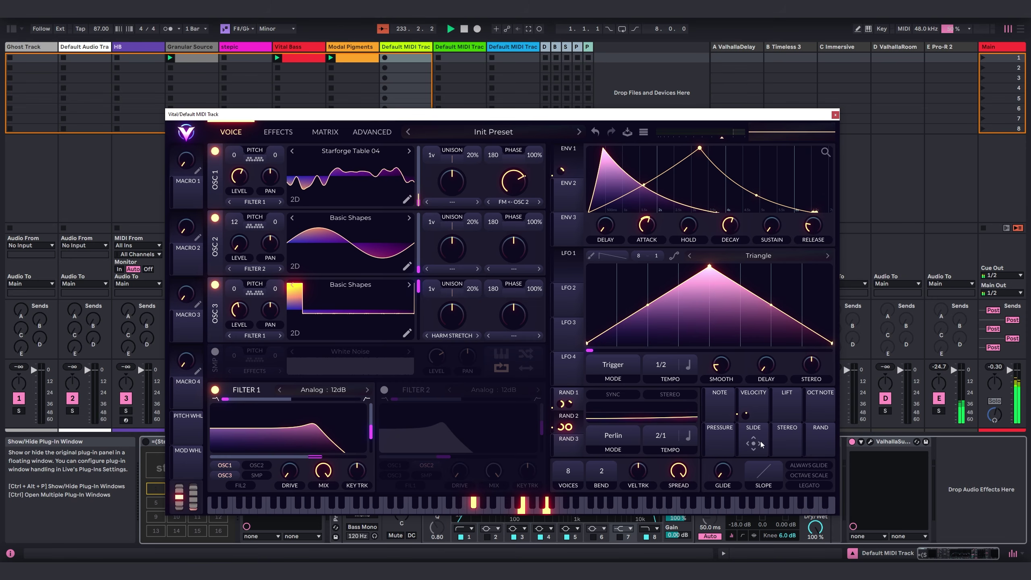
pyautogui.moveTo(749, 415); pyautogui.dragTo(452, 315)
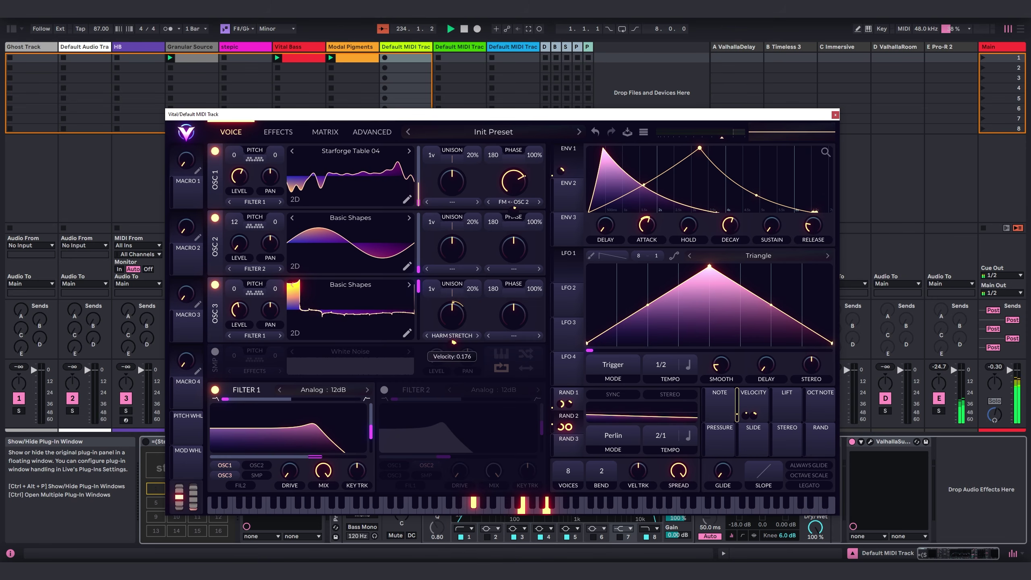
# Step: Add Velocity modulation to Vital's distortion effect, return to the voice page and close the synth window
pyautogui.click(277, 132)
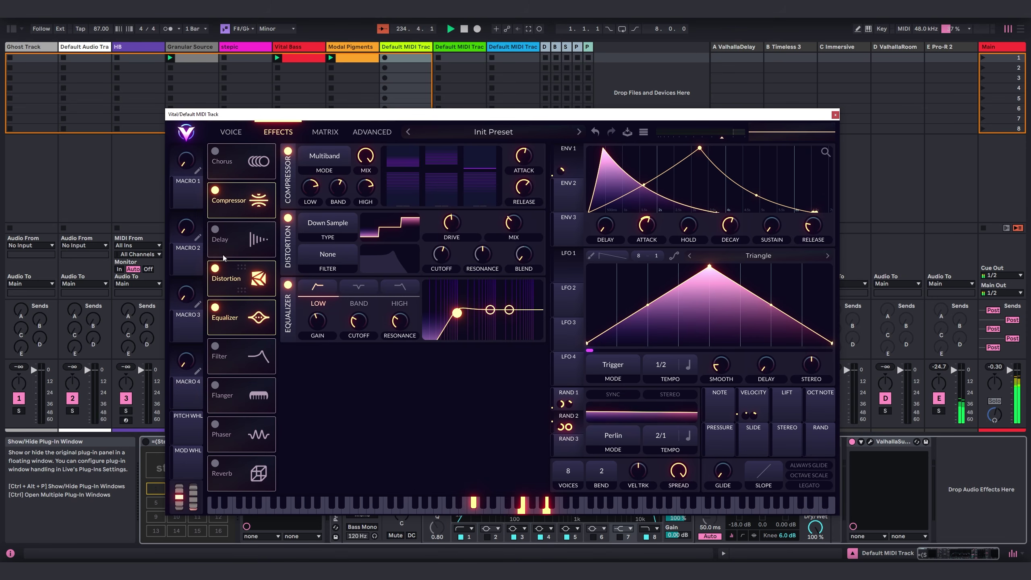
pyautogui.click(215, 230)
pyautogui.moveTo(749, 415); pyautogui.dragTo(458, 248)
pyautogui.moveTo(553, 262); pyautogui.dragTo(513, 250)
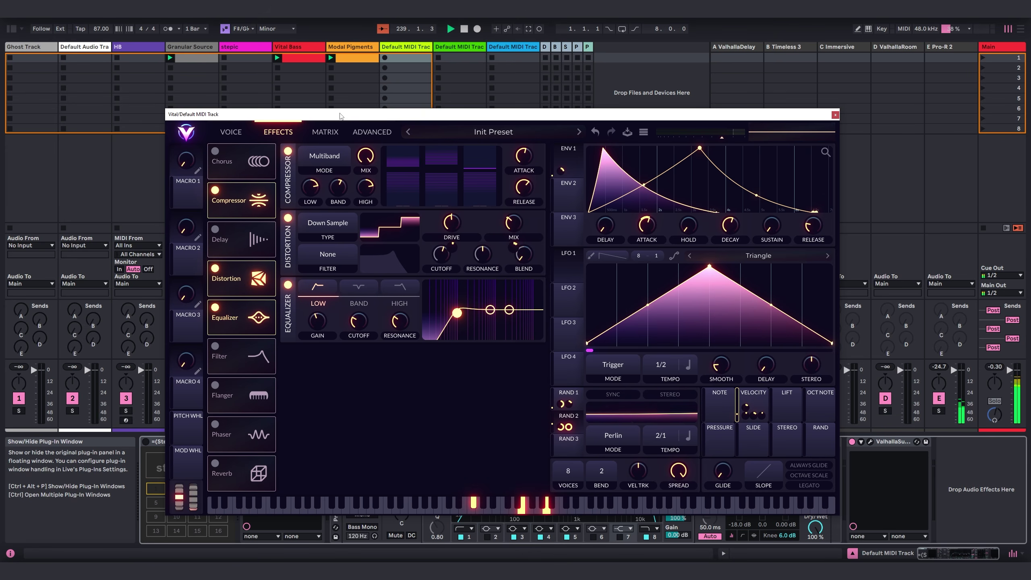
pyautogui.click(231, 132)
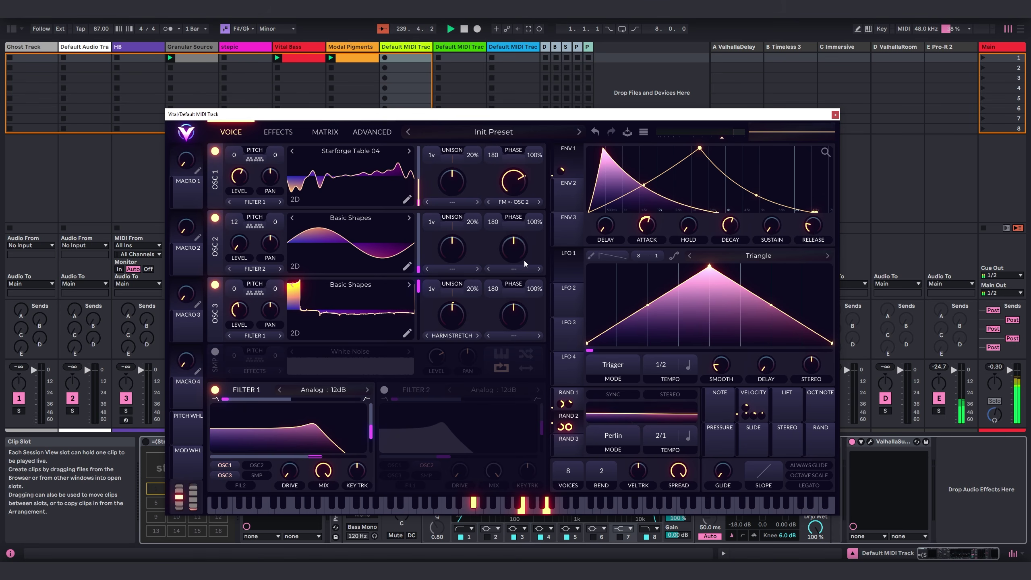
pyautogui.click(834, 114)
# Step: Reactivate Stepic, set the Utility gain to -0.56 dB and switch off the Production Channel Strip Curve EQ
pyautogui.moveTo(401, 477); pyautogui.dragTo(402, 480)
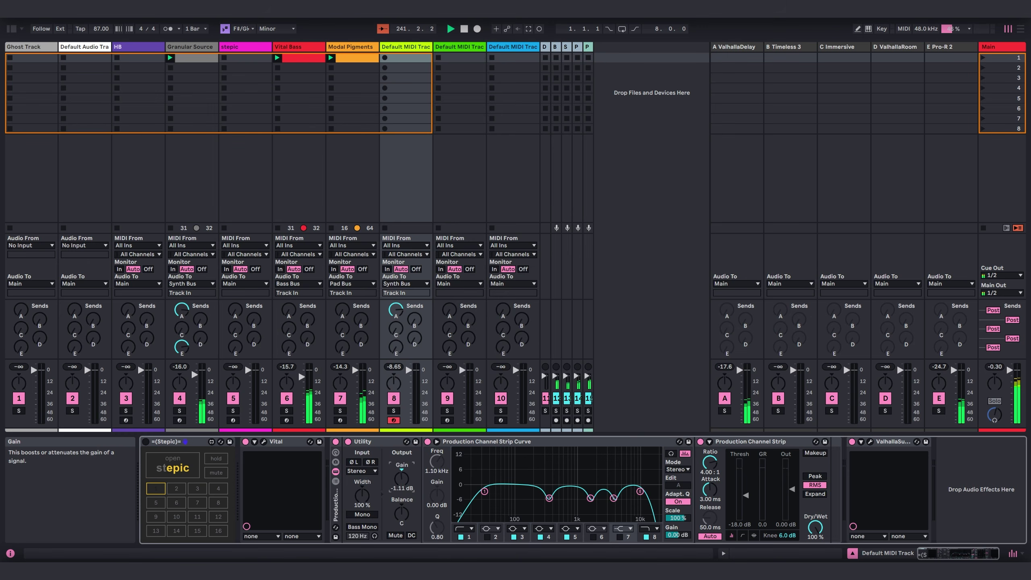
pyautogui.click(146, 441)
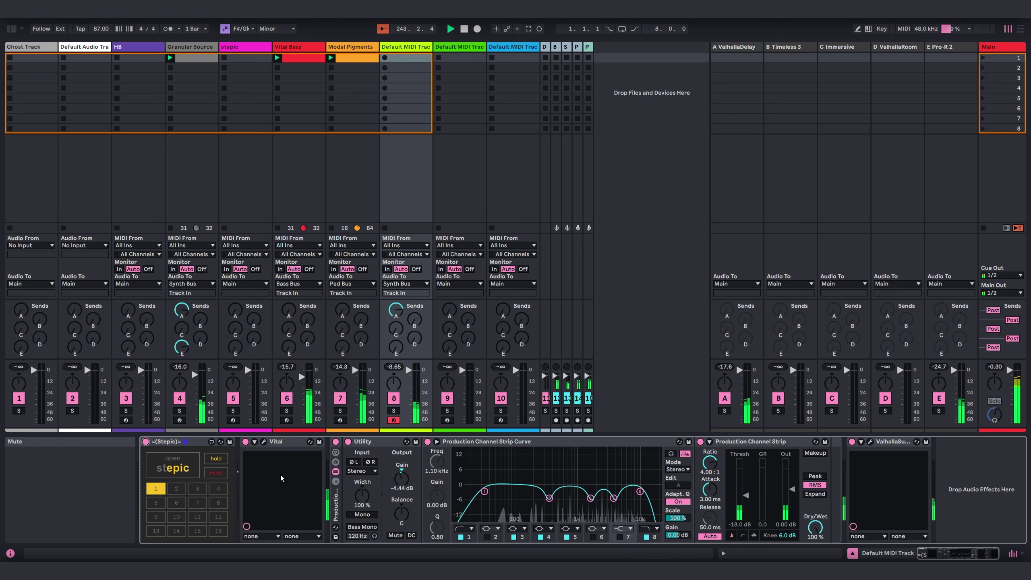
pyautogui.moveTo(401, 479); pyautogui.dragTo(401, 467)
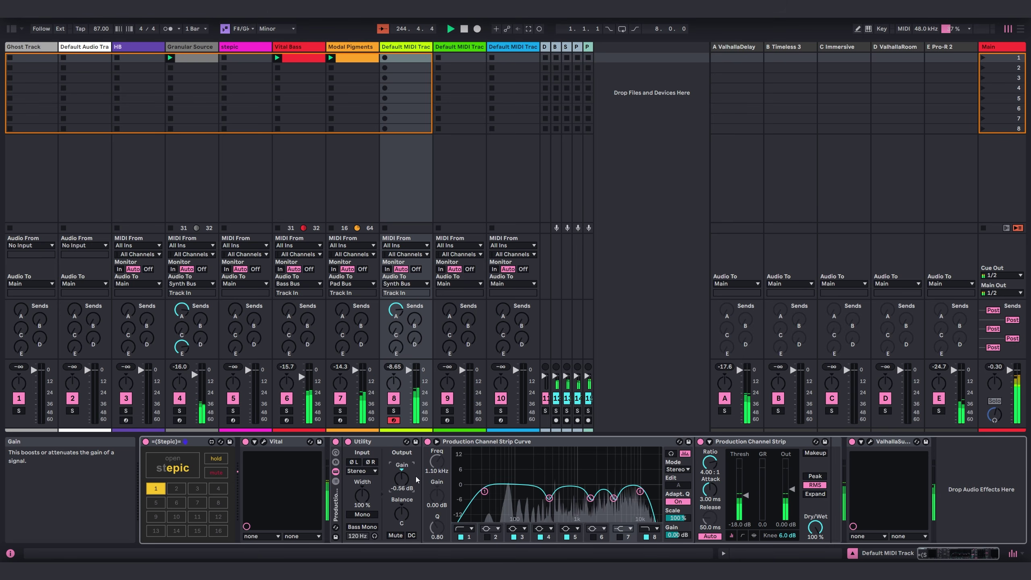
pyautogui.click(428, 441)
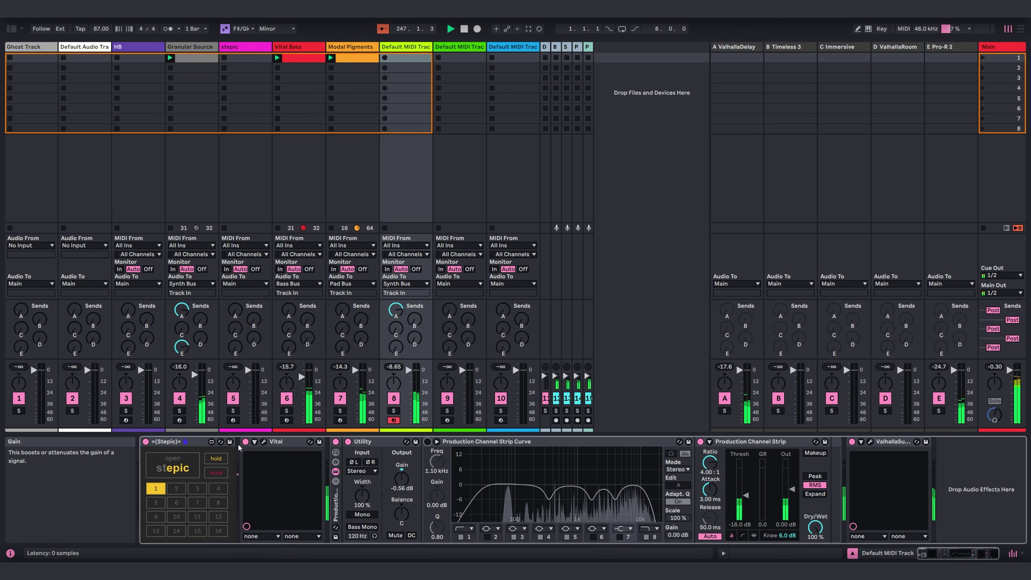
# Step: Reopen Vital, review its envelope and the Random 1 modulator's settings, and hide the synth window
pyautogui.click(264, 441)
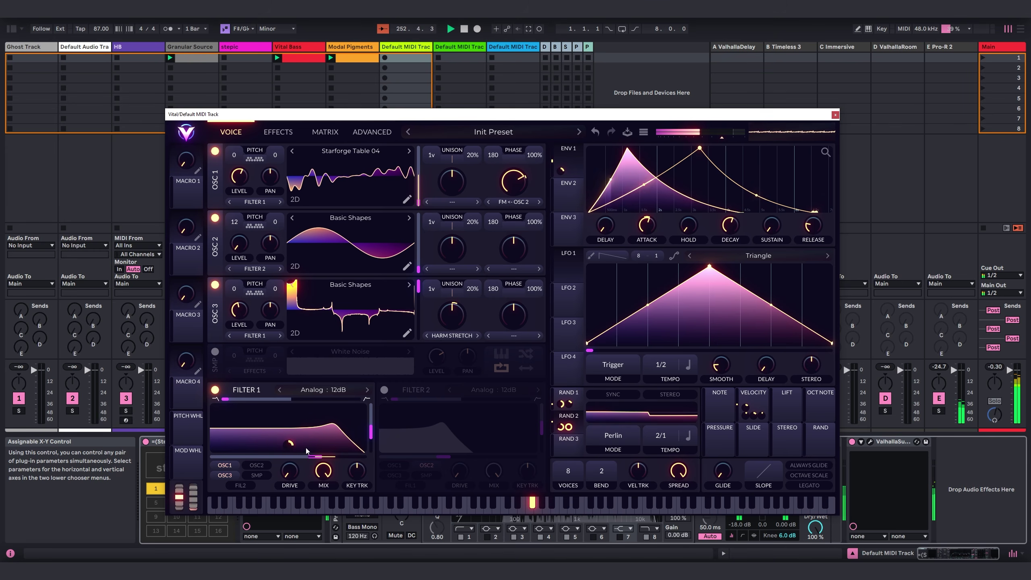
pyautogui.click(568, 394)
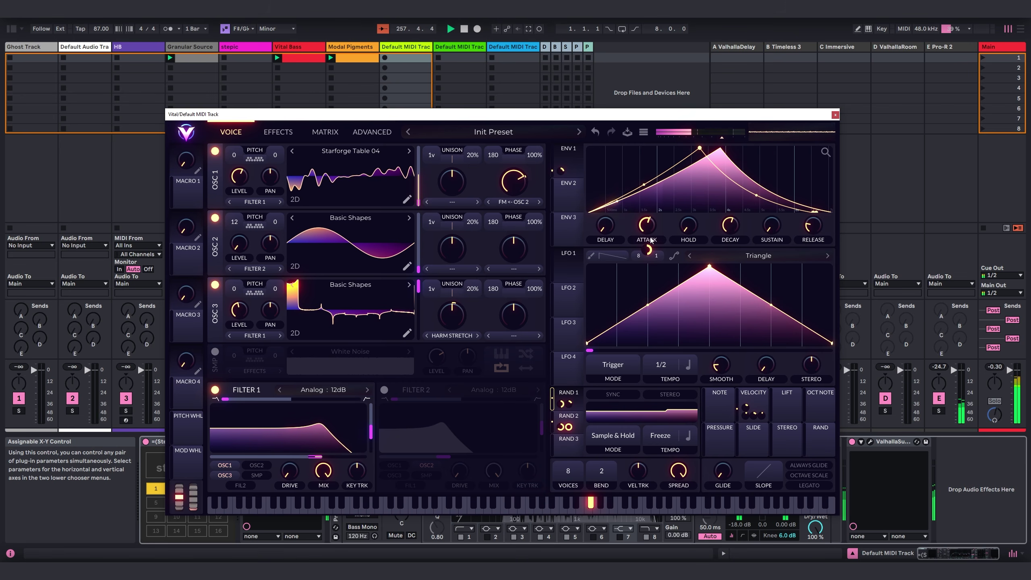
pyautogui.hotkey('ctrl', 'alt', 'p')
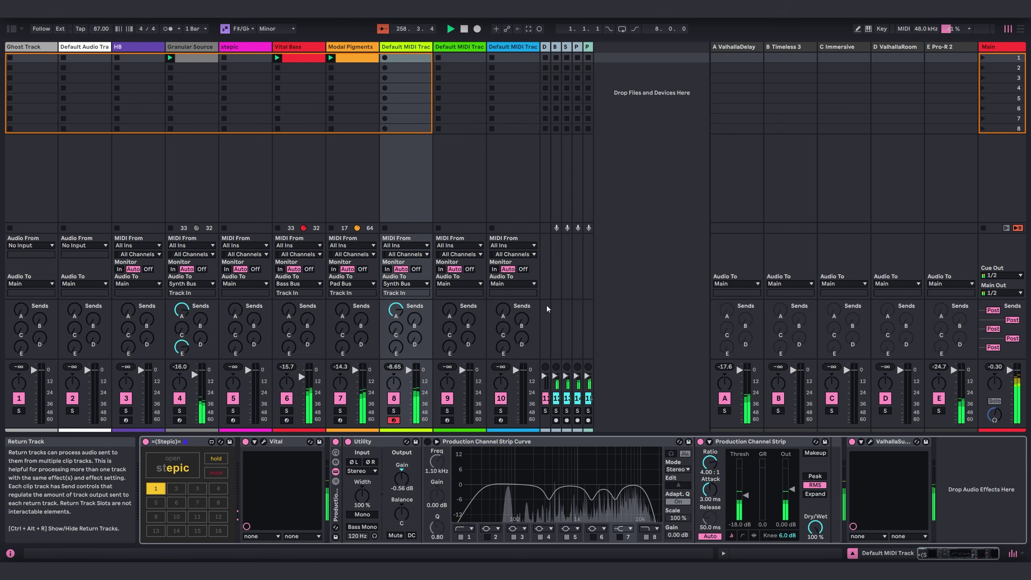
# Step: Open the Stepic editor and move its window aside to uncover more of the mixer
pyautogui.click(173, 463)
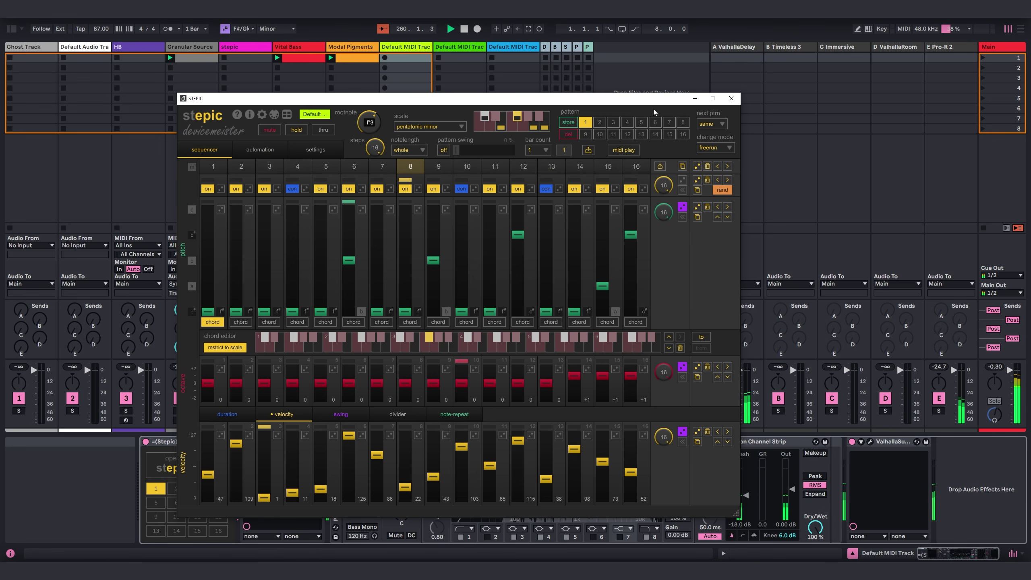
pyautogui.moveTo(659, 100); pyautogui.dragTo(672, 89)
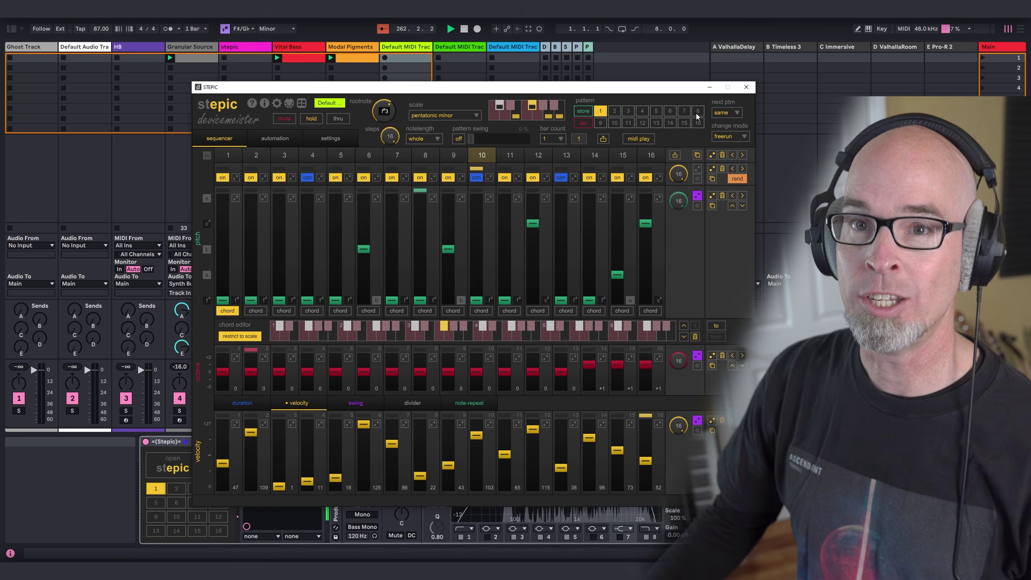
pyautogui.moveTo(592, 89); pyautogui.dragTo(484, 79)
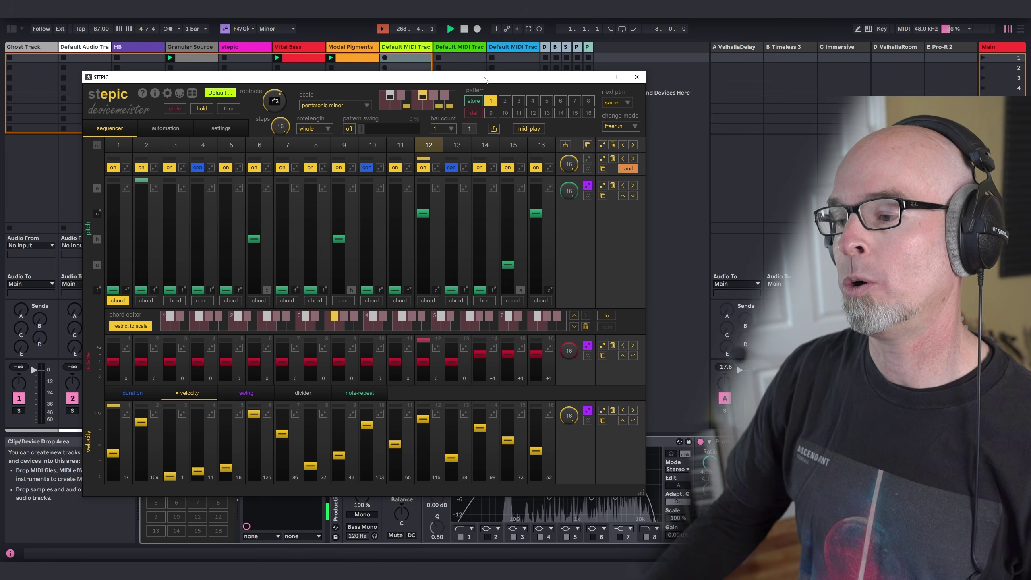